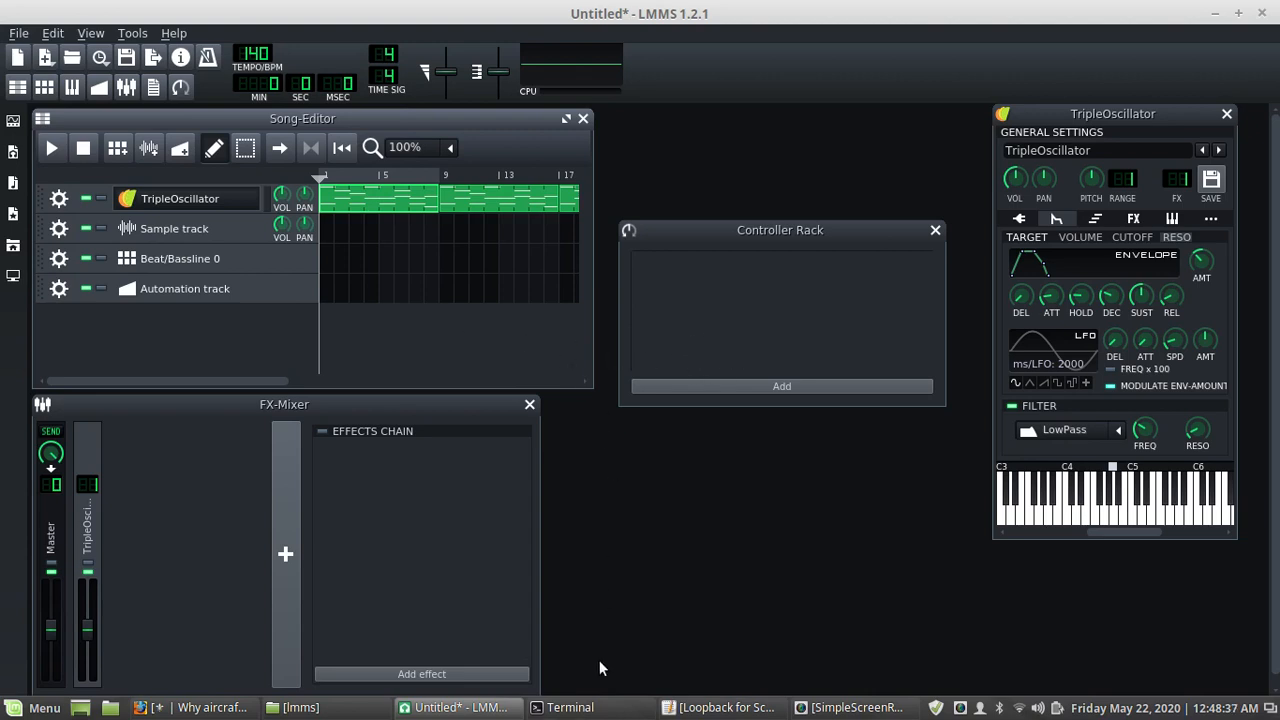
# Review the loopback module commands in the terminal, and play the unprocessed TripleOscillator melody for a few seconds
pyautogui.click(565, 707)
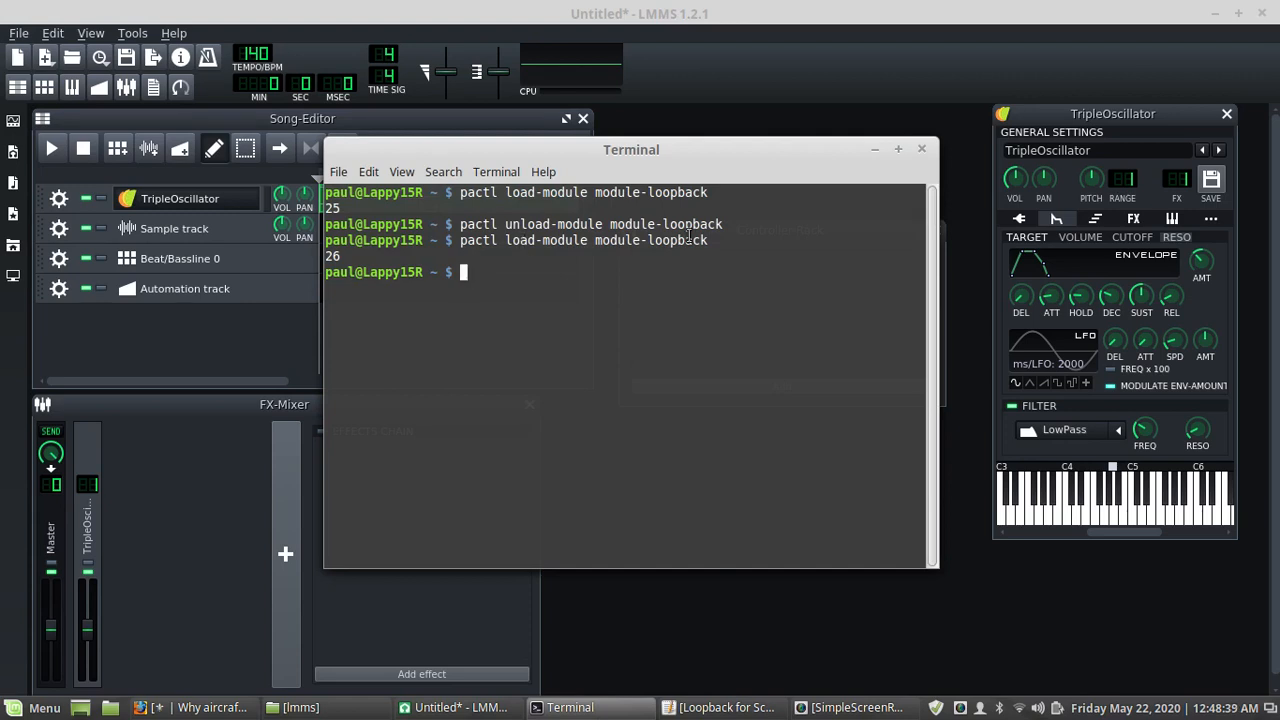
pyautogui.click(875, 148)
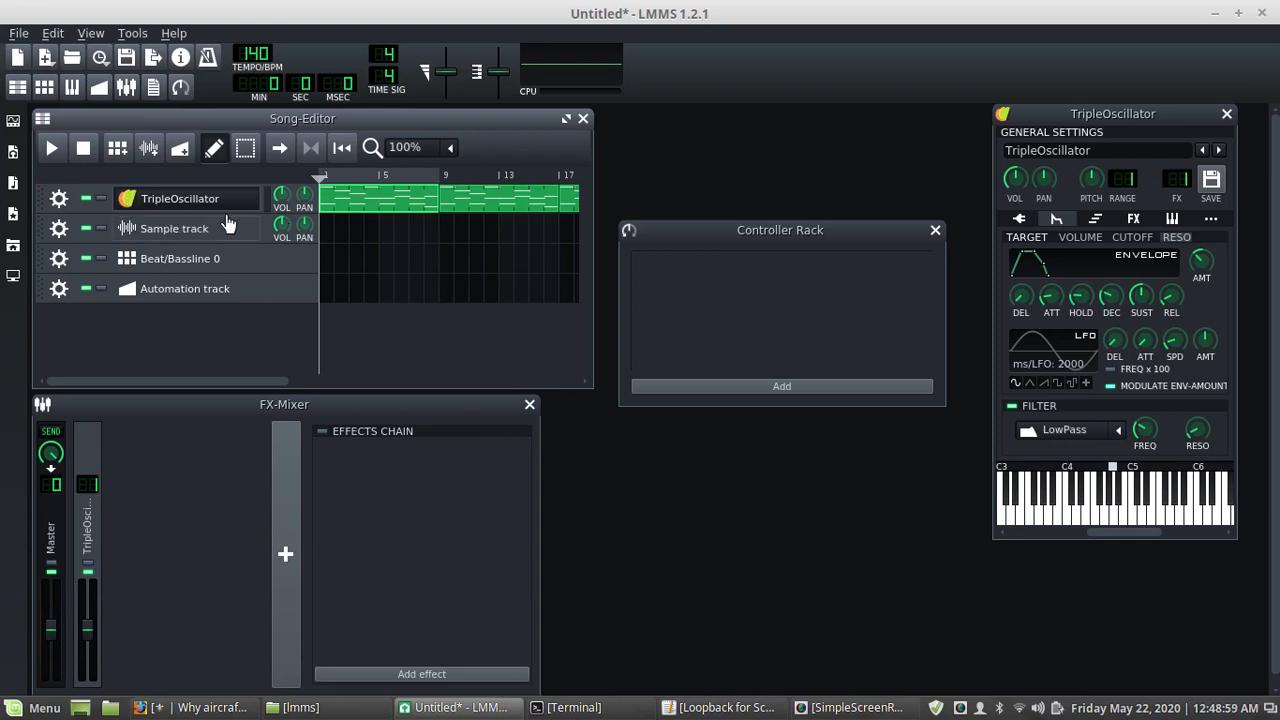
pyautogui.click(54, 148)
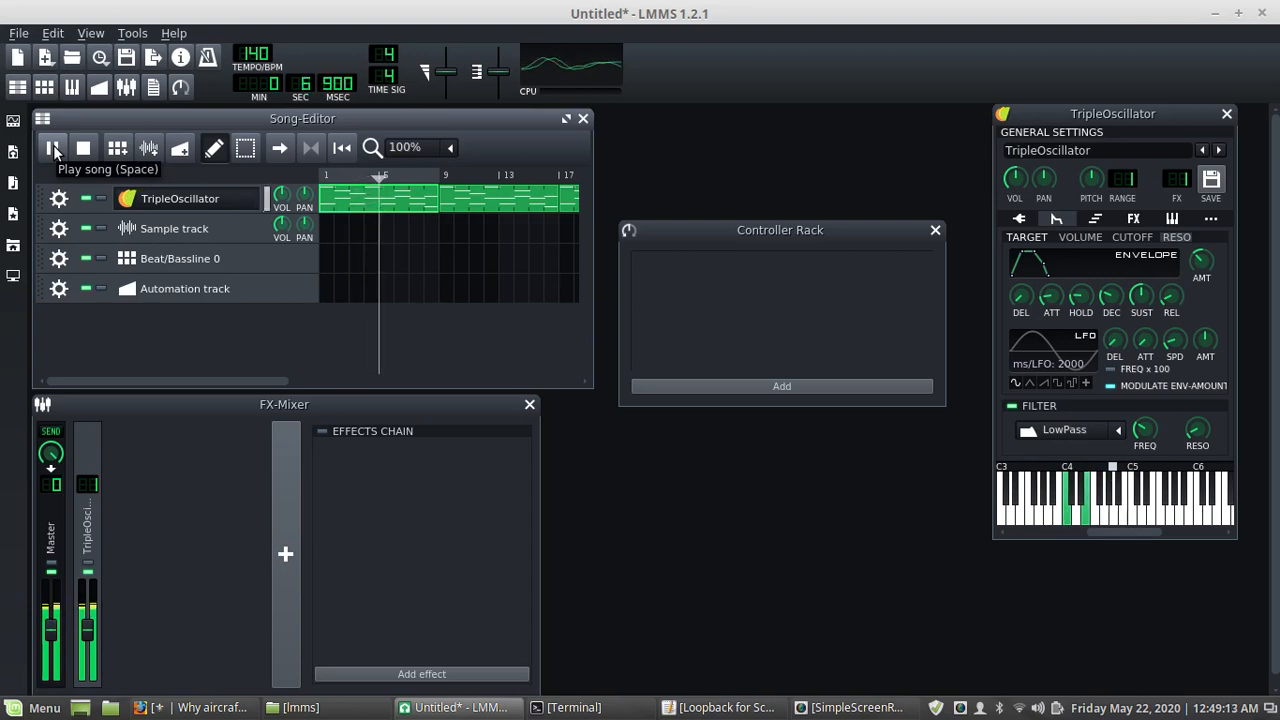
pyautogui.click(83, 148)
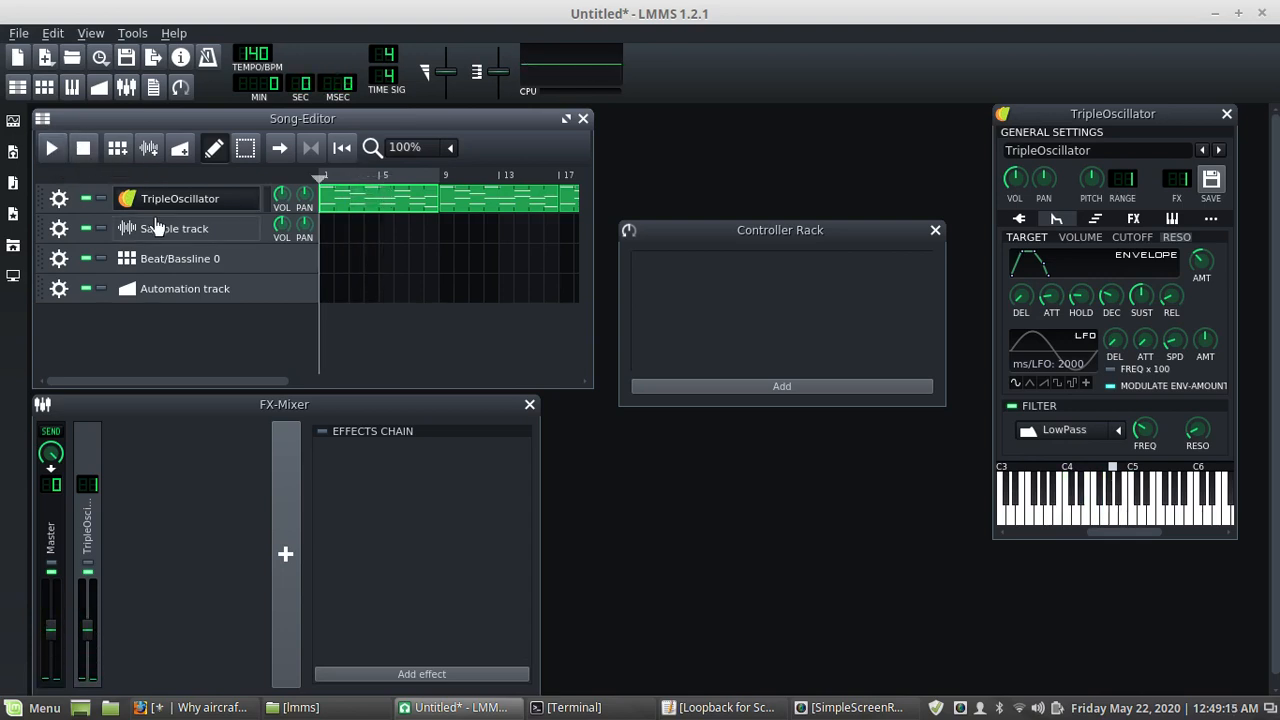
# Show TripleOscillator's effects chain and move the Controller Rack up beside the Song-Editor
pyautogui.click(1133, 218)
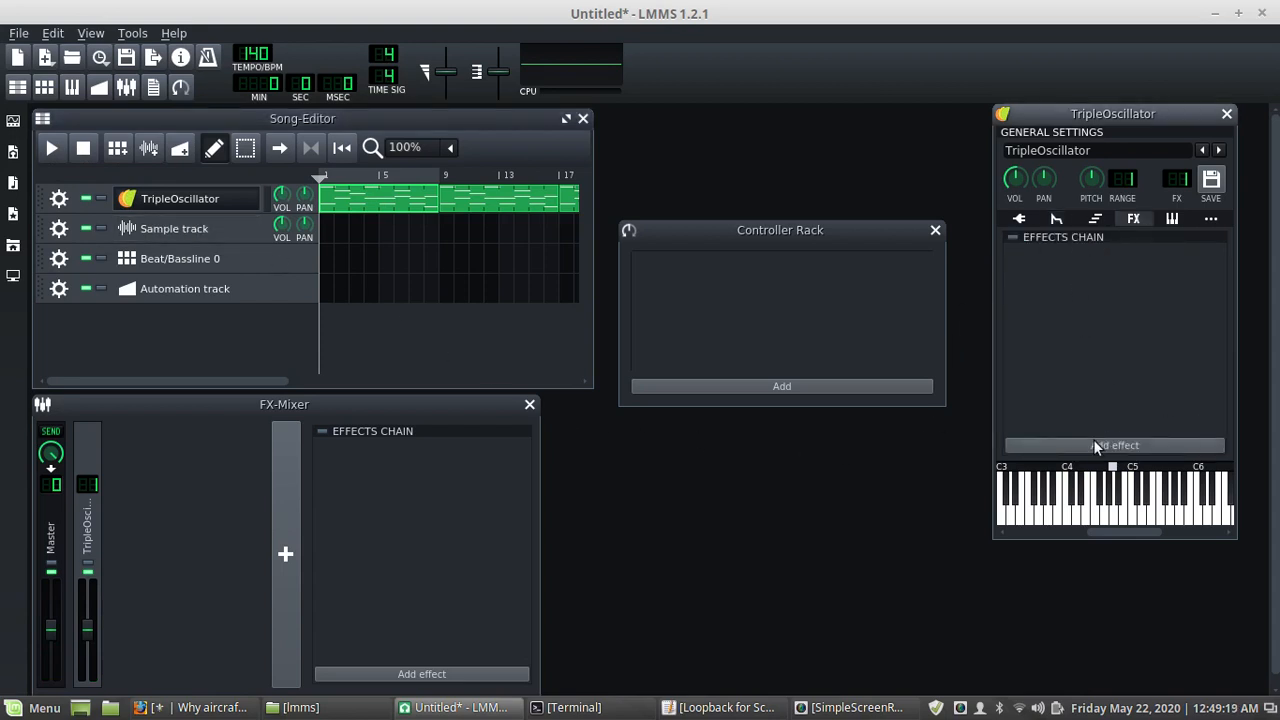
pyautogui.moveTo(722, 234); pyautogui.dragTo(726, 140)
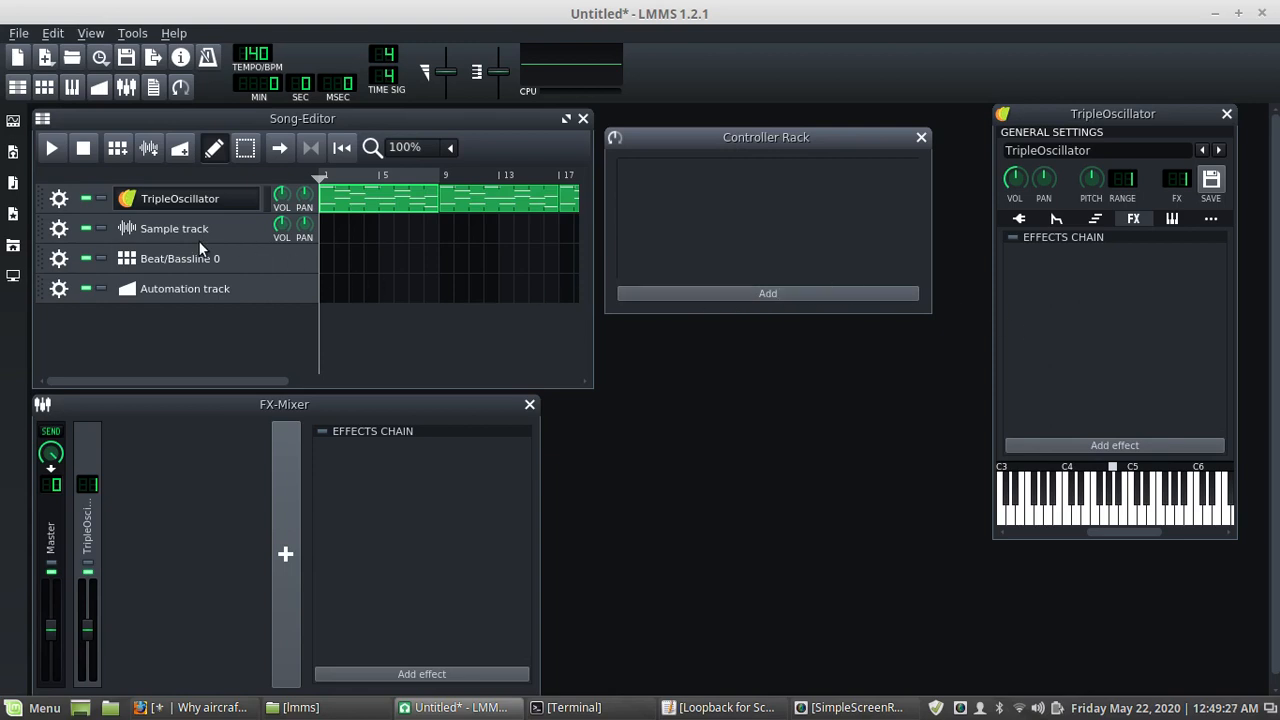
# Move the Automation track directly below TripleOscillator in the song and remove the Sample track
pyautogui.moveTo(41, 291); pyautogui.dragTo(50, 232)
pyautogui.click(50, 260)
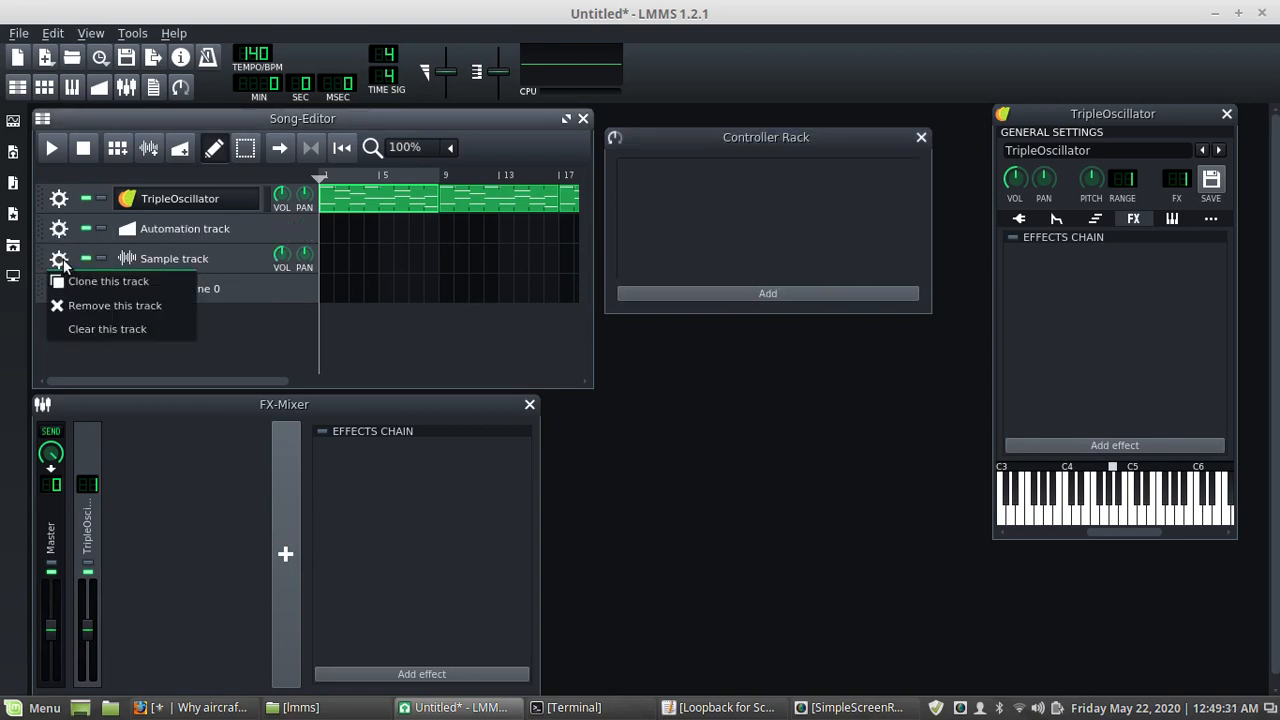
pyautogui.click(88, 305)
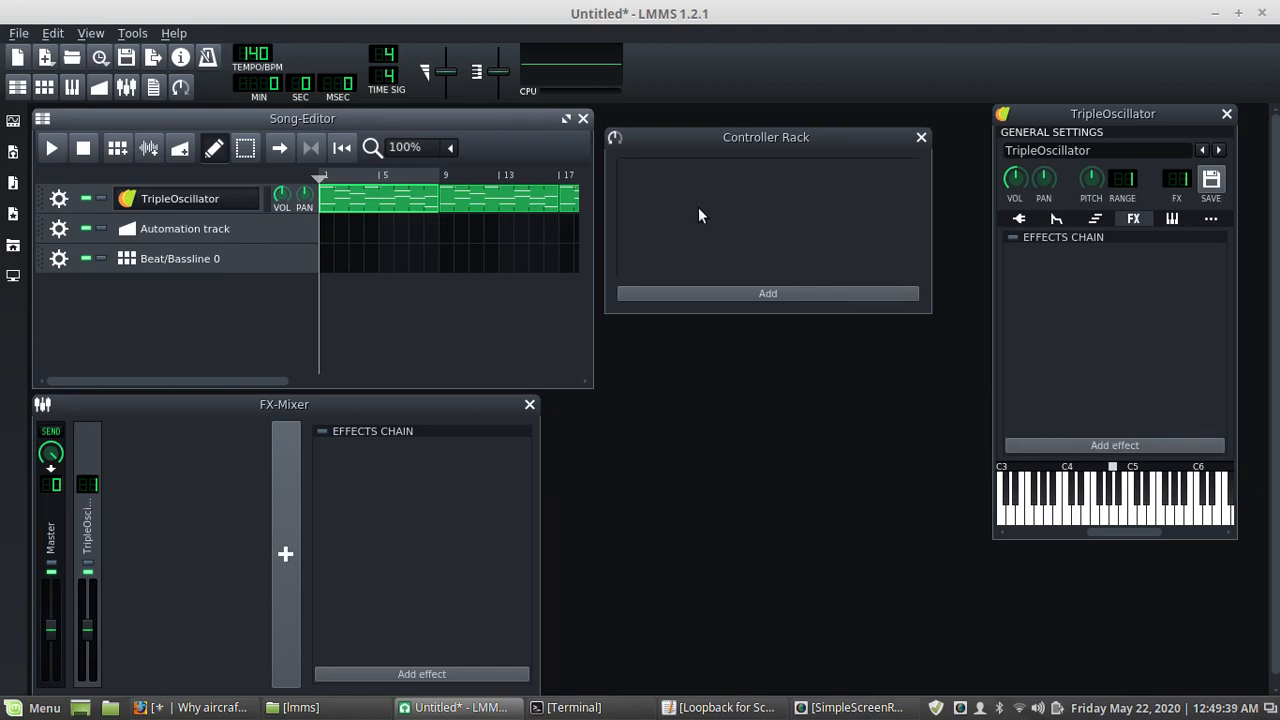
# Add an LFO controller to the Controller Rack and the LADSPA Decimator effect to TripleOscillator's effects chain
pyautogui.click(759, 295)
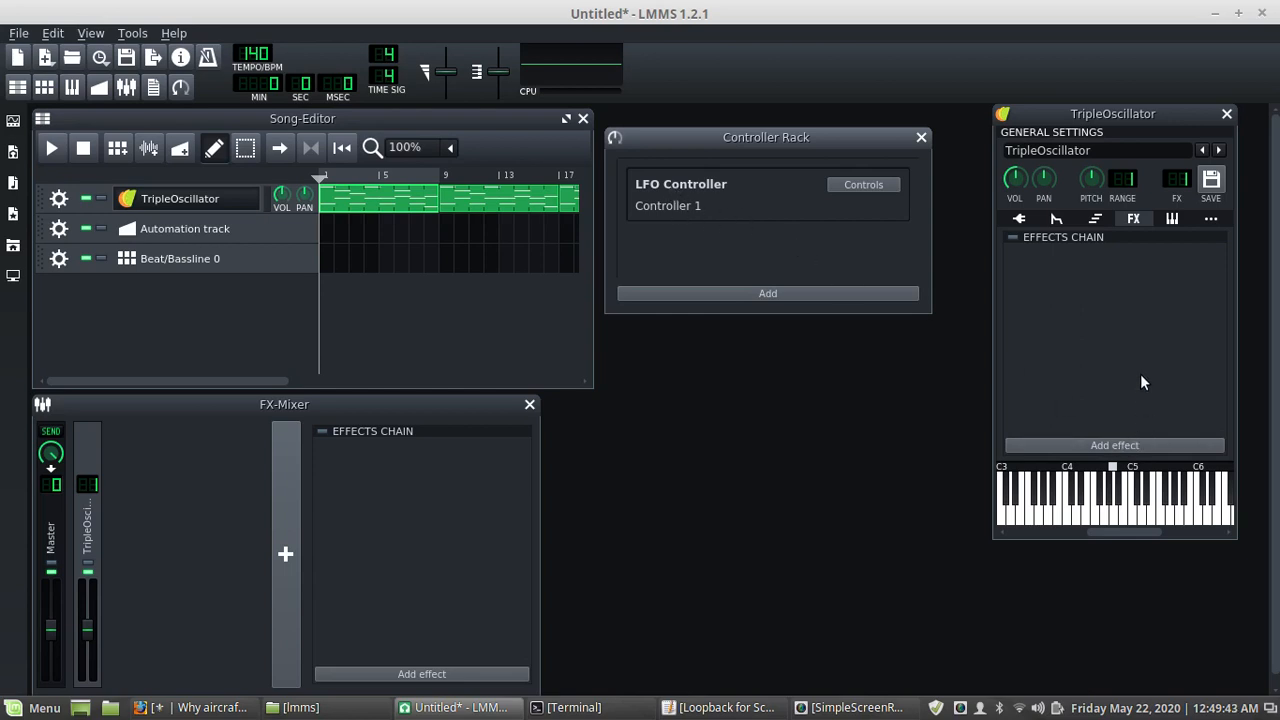
pyautogui.click(1110, 444)
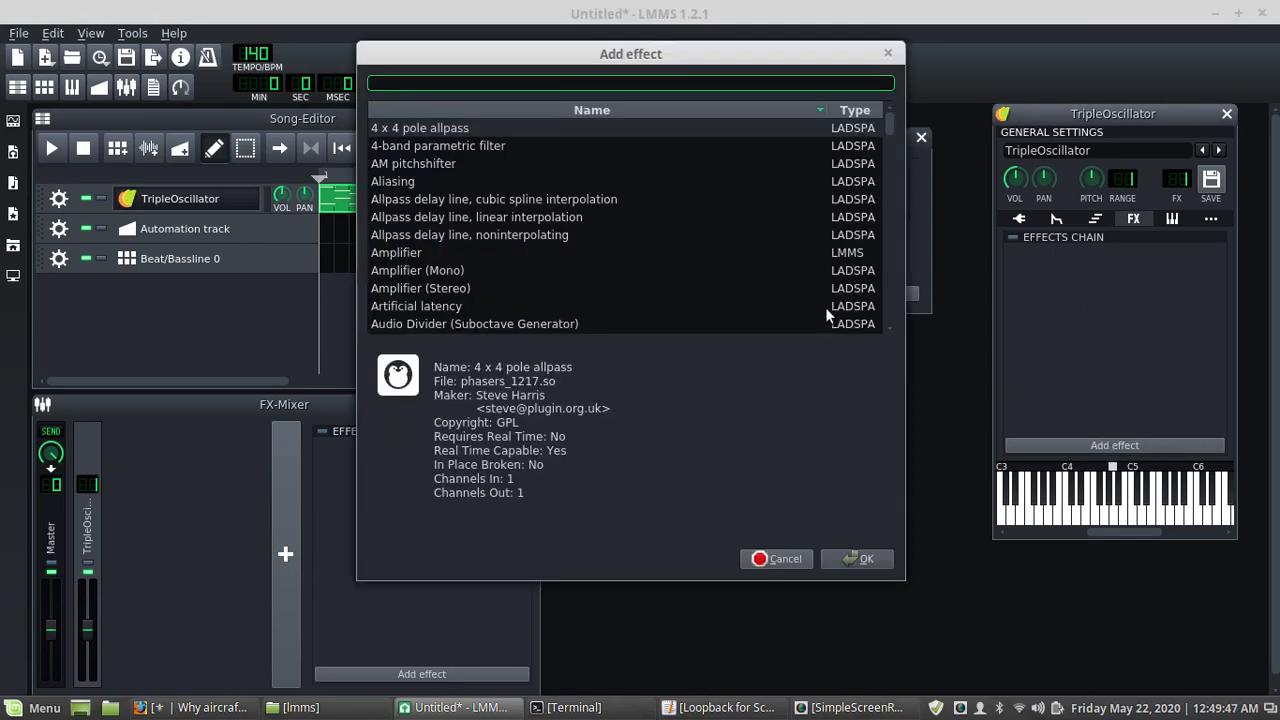
pyautogui.write('deci')
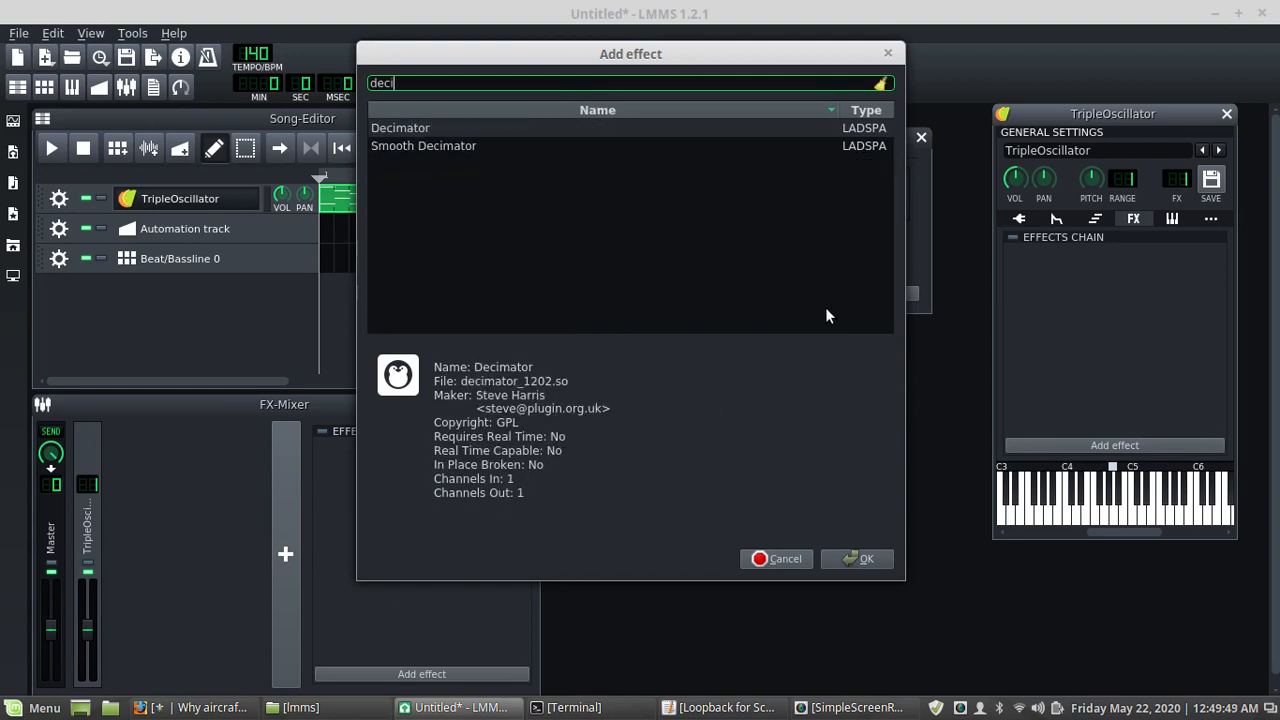
pyautogui.click(418, 127)
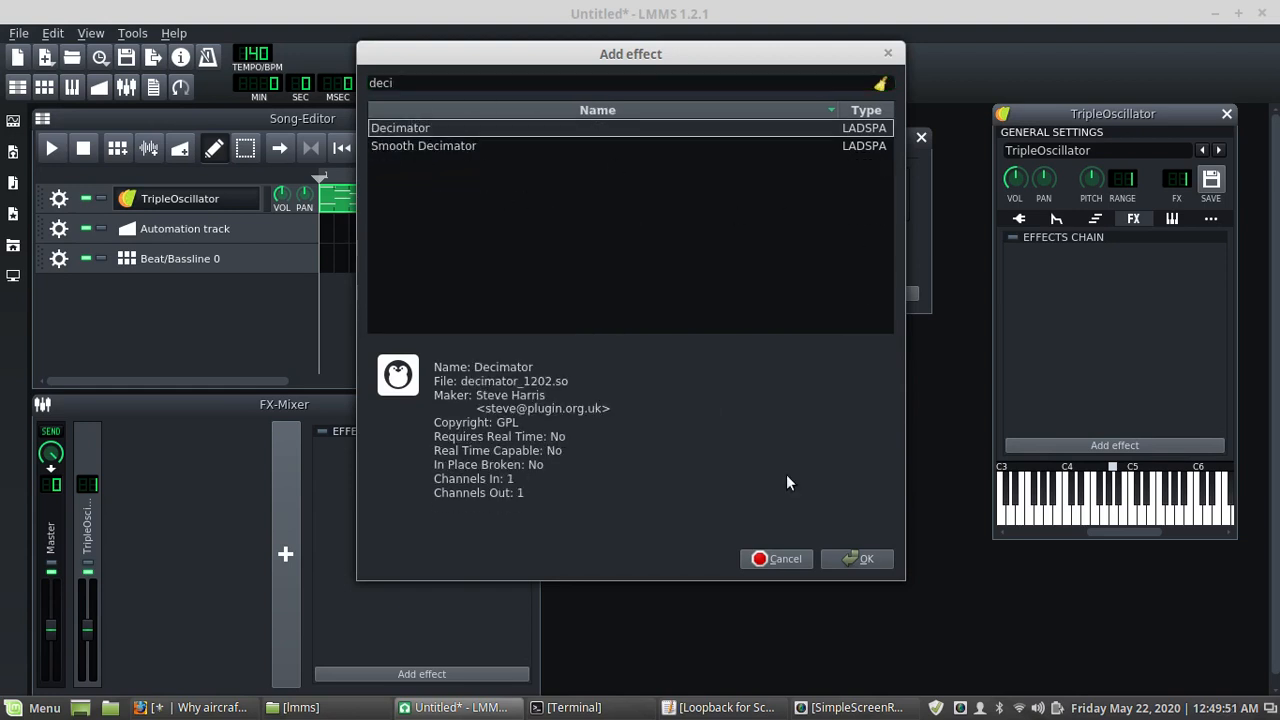
pyautogui.click(859, 557)
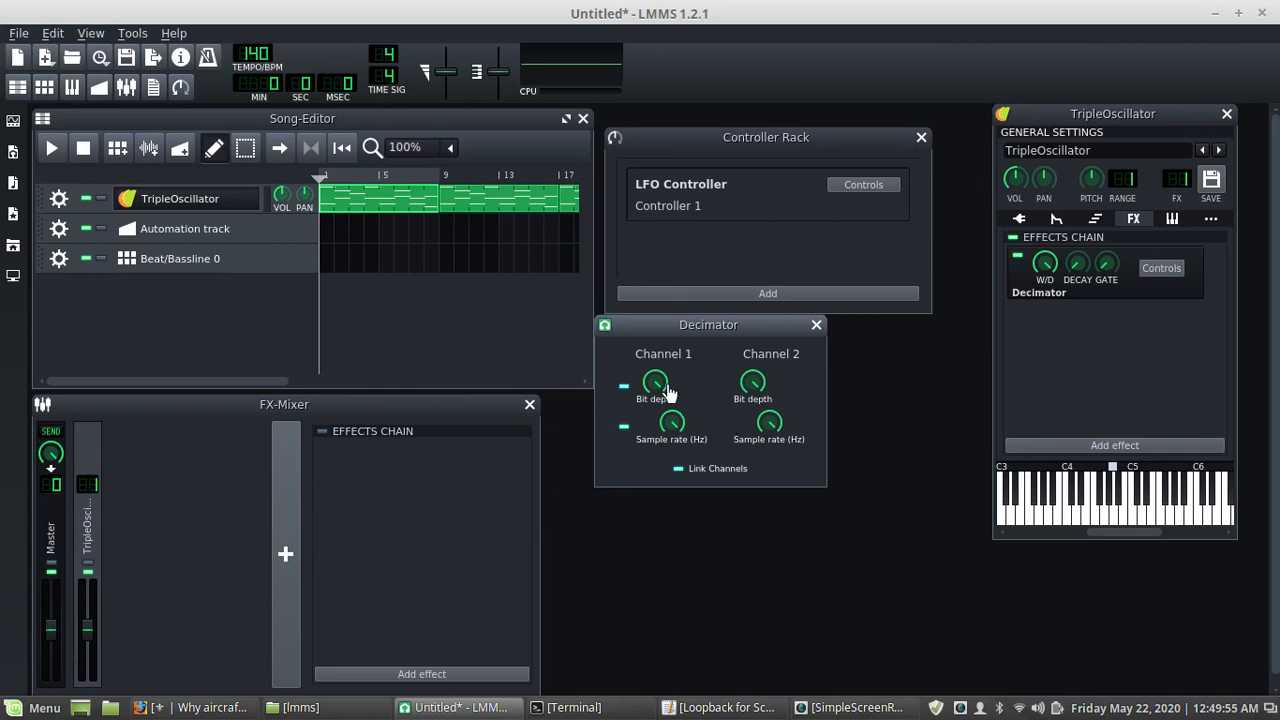
pyautogui.moveTo(690, 331)
pyautogui.mouseDown()
pyautogui.moveTo(716, 333)
pyautogui.moveTo(707, 327)
pyautogui.mouseUp()
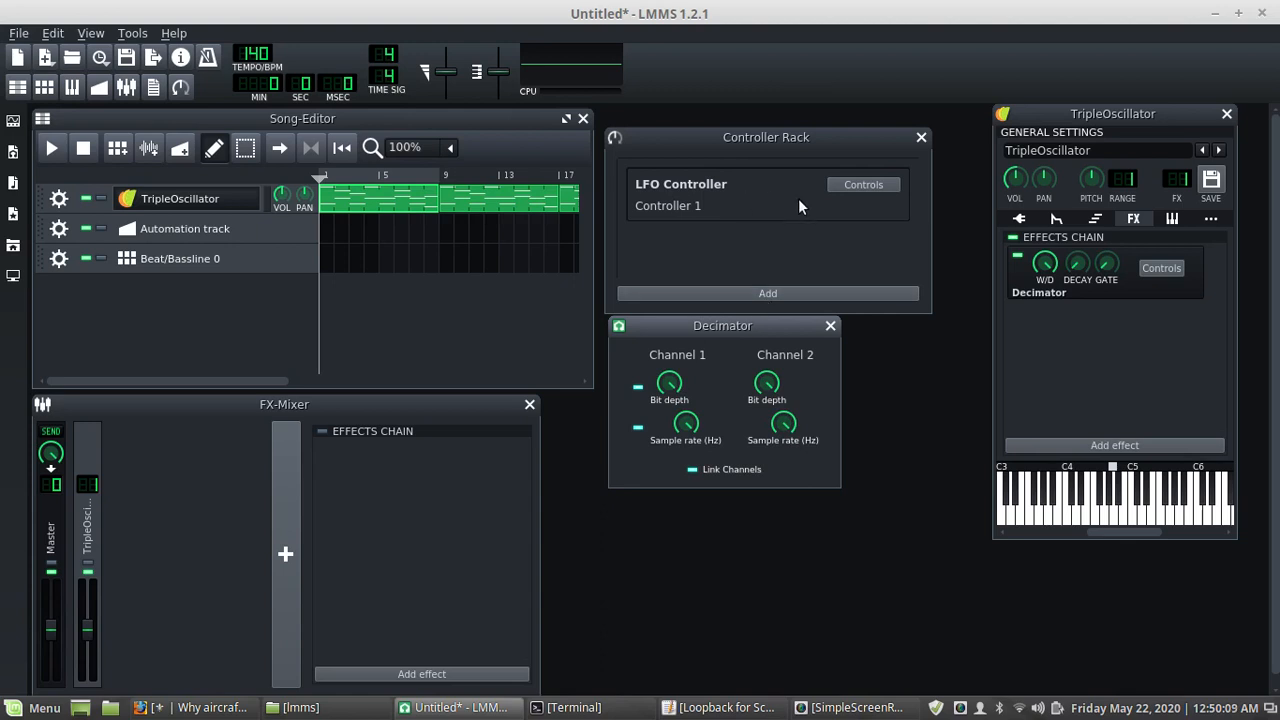
# Rename the new LFO controller as "3XO Decimator LFO"
pyautogui.click(847, 186)
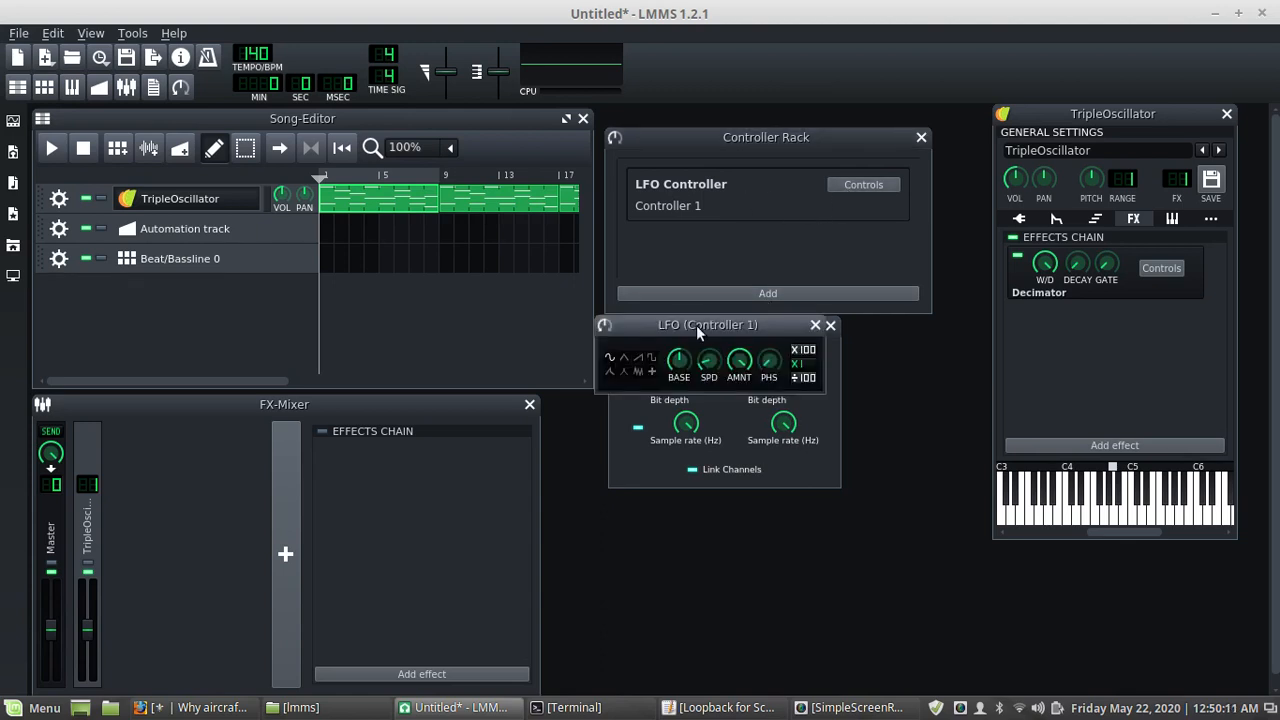
pyautogui.click(852, 184)
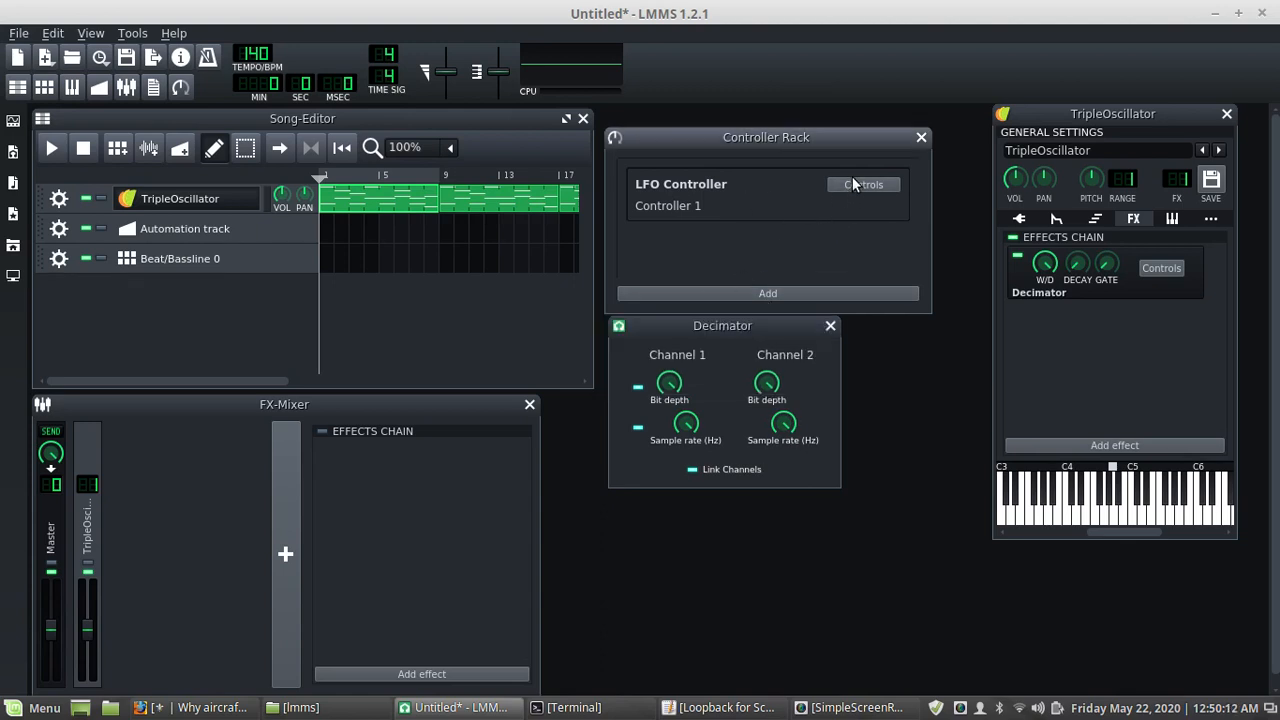
pyautogui.doubleClick(667, 205)
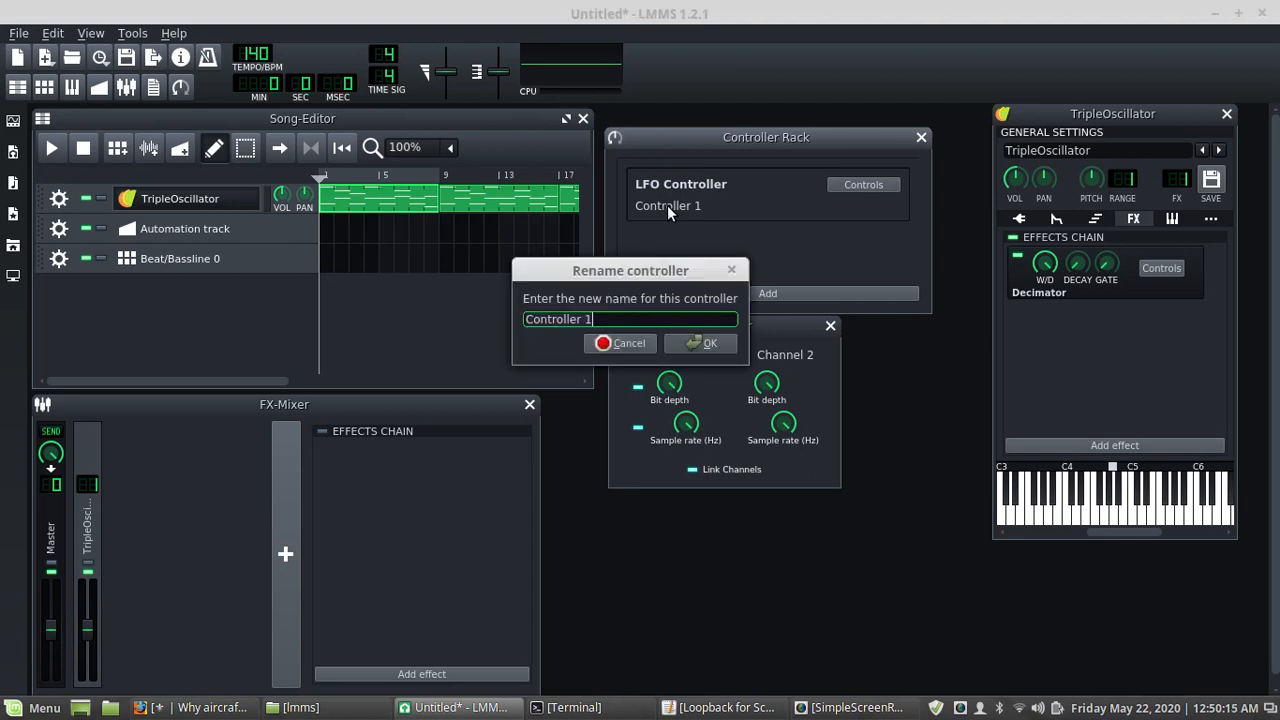
pyautogui.hotkey('ctrl', 'a')
pyautogui.press('BackSpace')
pyautogui.write('3X')
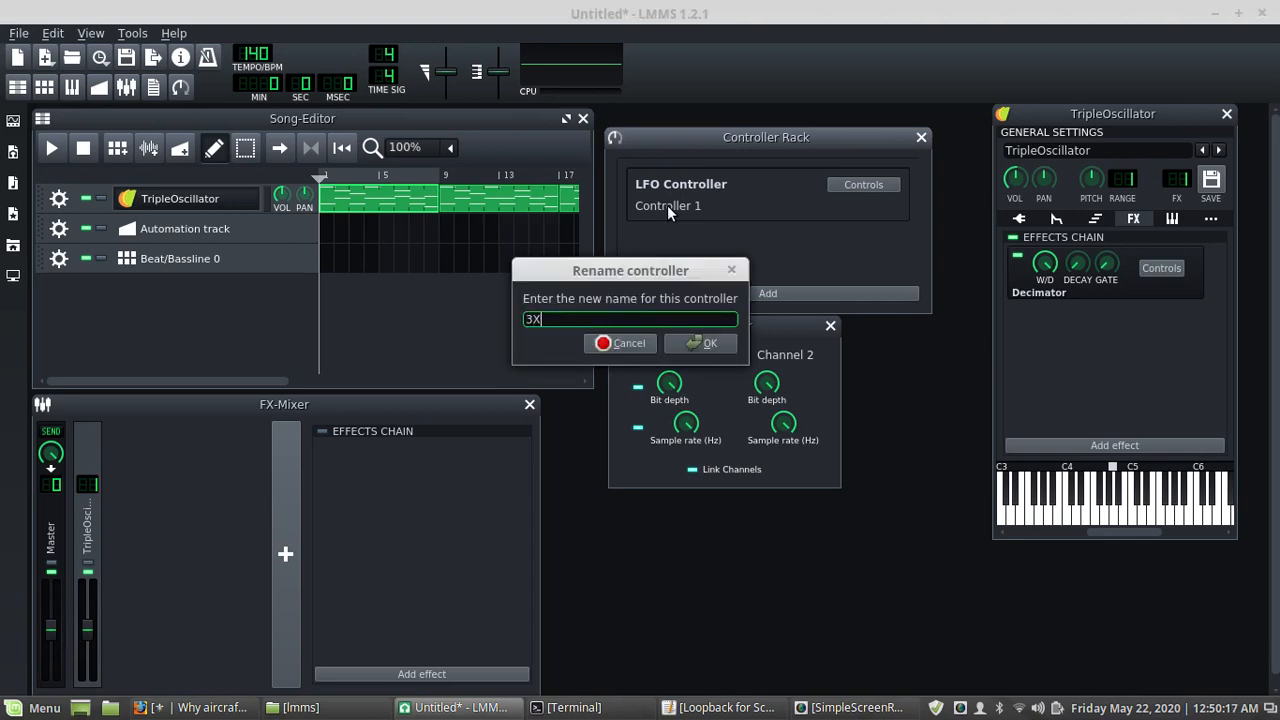
pyautogui.write('O Decimator LFO')
pyautogui.press('Return')
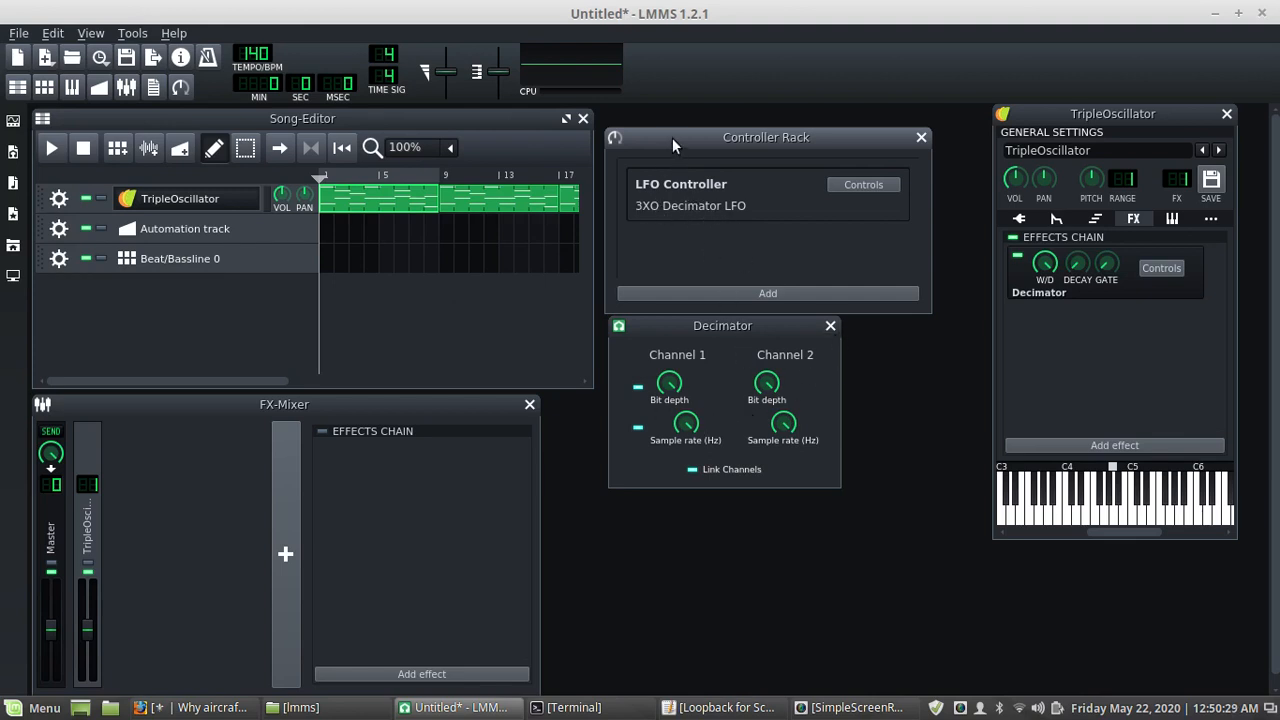
pyautogui.doubleClick(679, 204)
pyautogui.click(631, 348)
# Connect the Decimator's Channel 1 sample rate to the user controller "3XO Decimator LFO"
pyautogui.moveTo(702, 328); pyautogui.dragTo(694, 478)
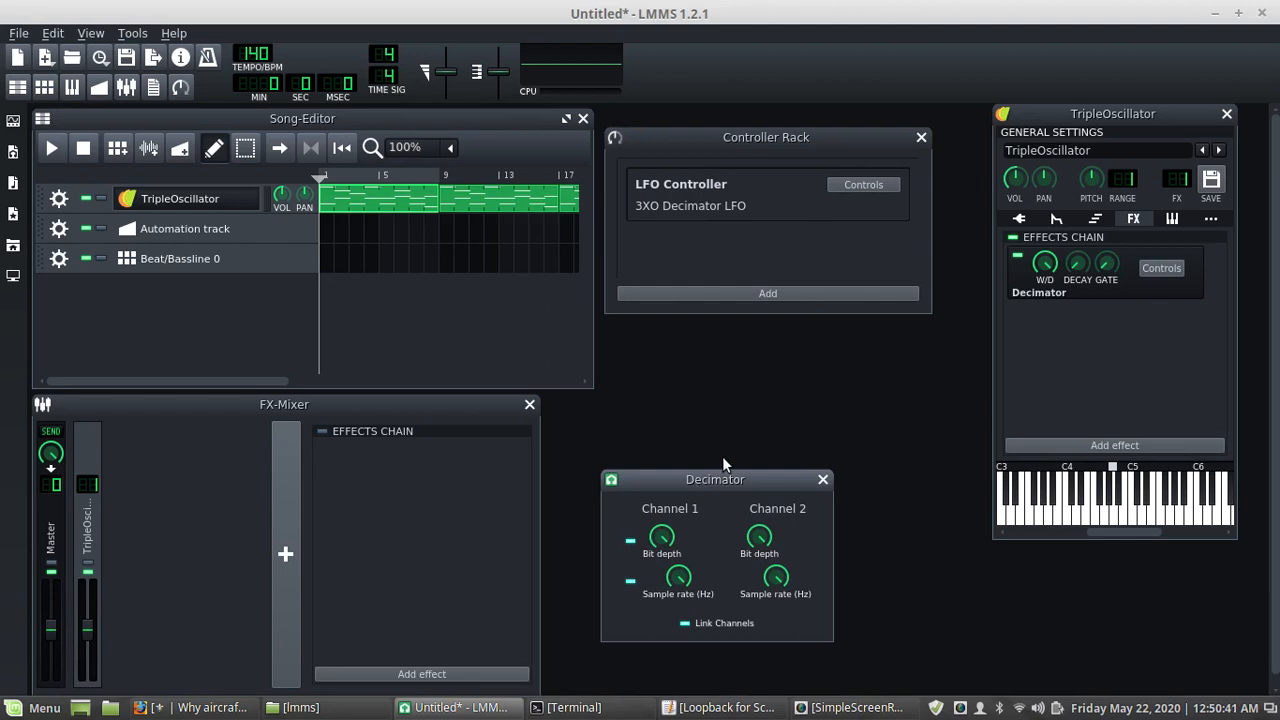
pyautogui.rightClick(678, 584)
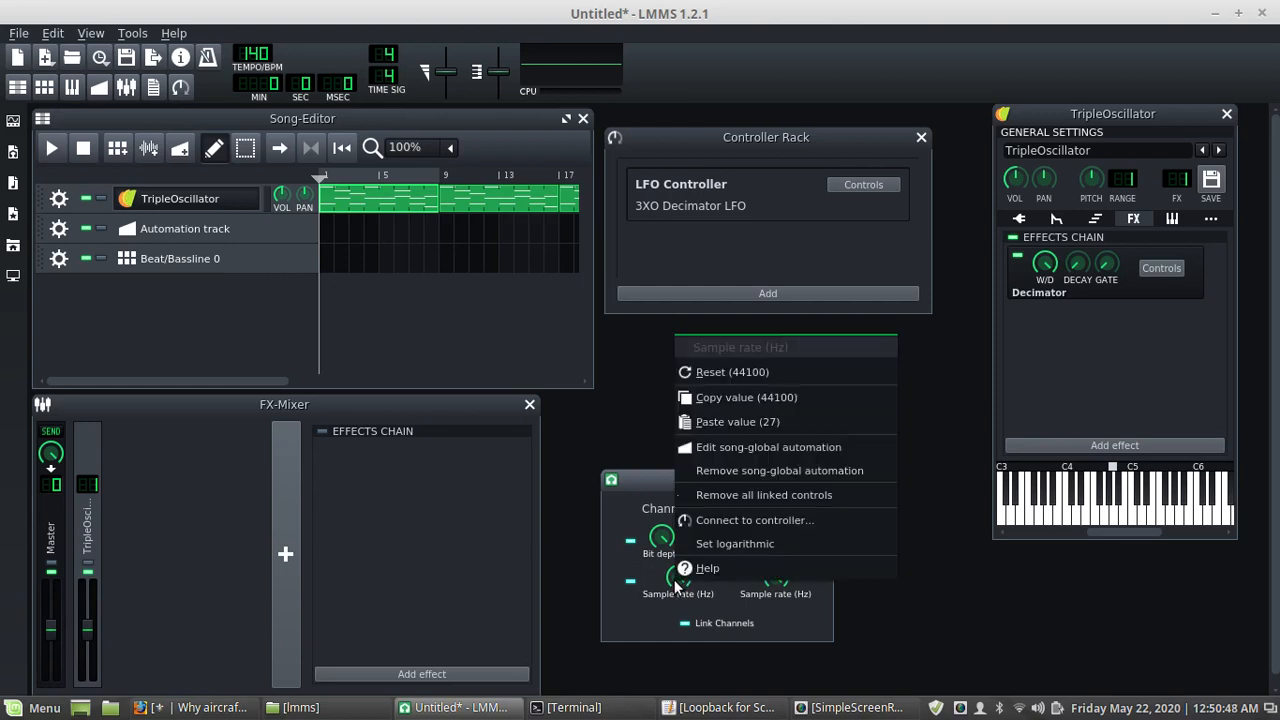
pyautogui.click(734, 519)
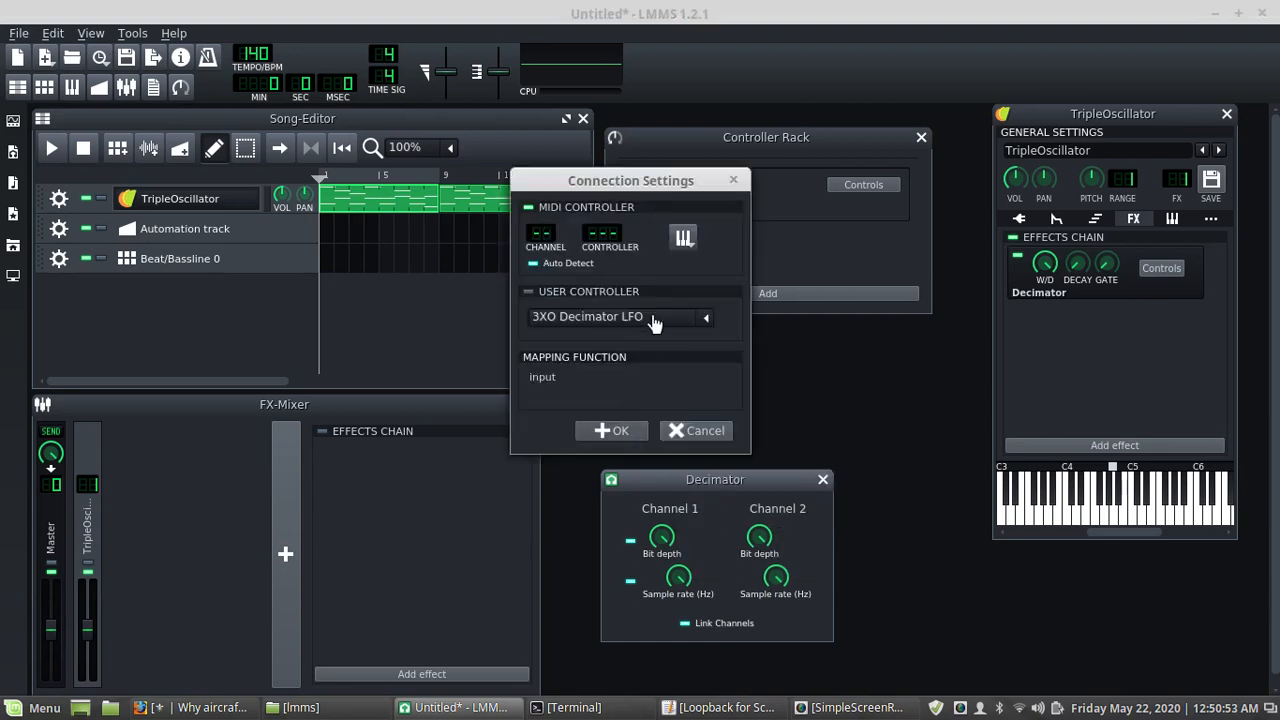
pyautogui.click(706, 319)
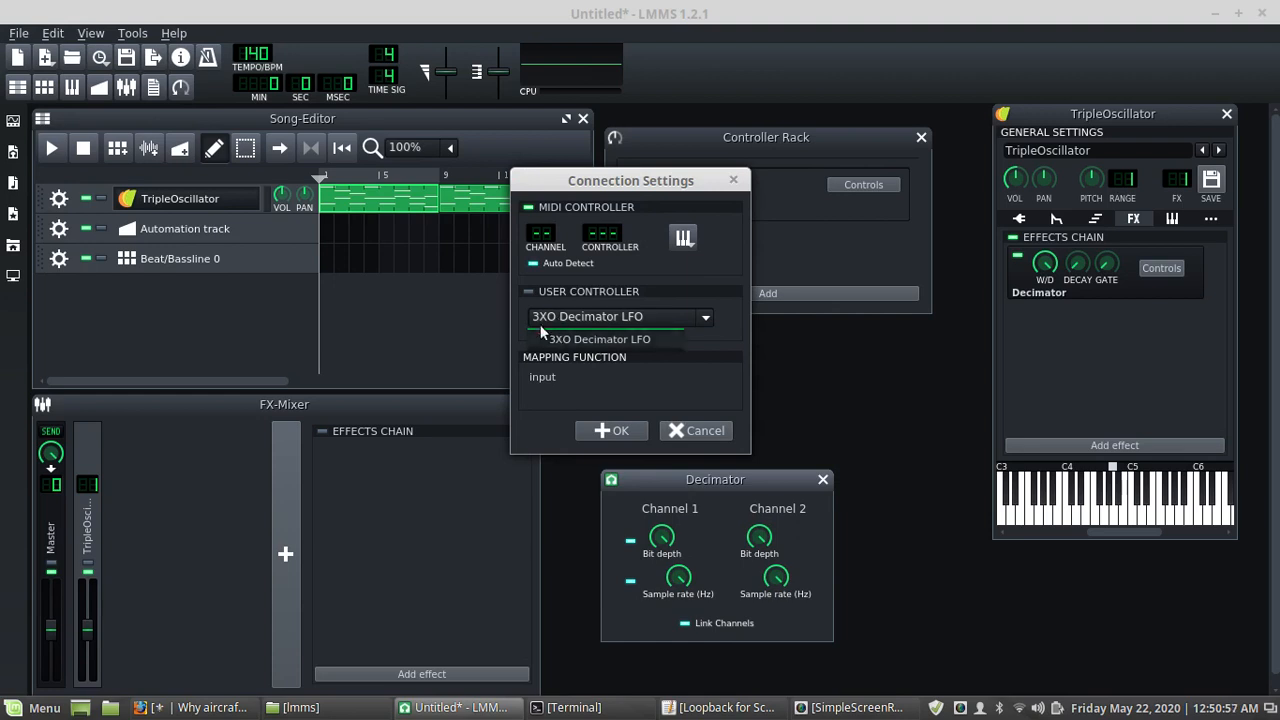
pyautogui.click(706, 318)
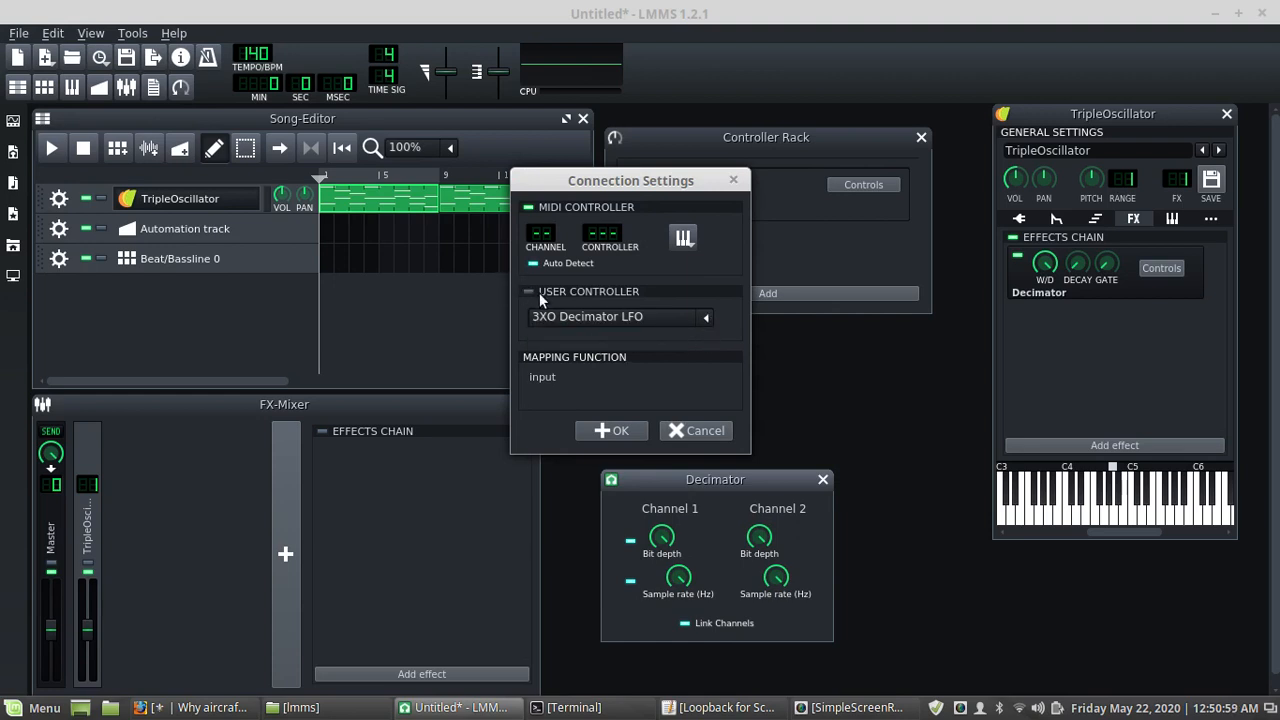
pyautogui.click(528, 292)
pyautogui.click(707, 323)
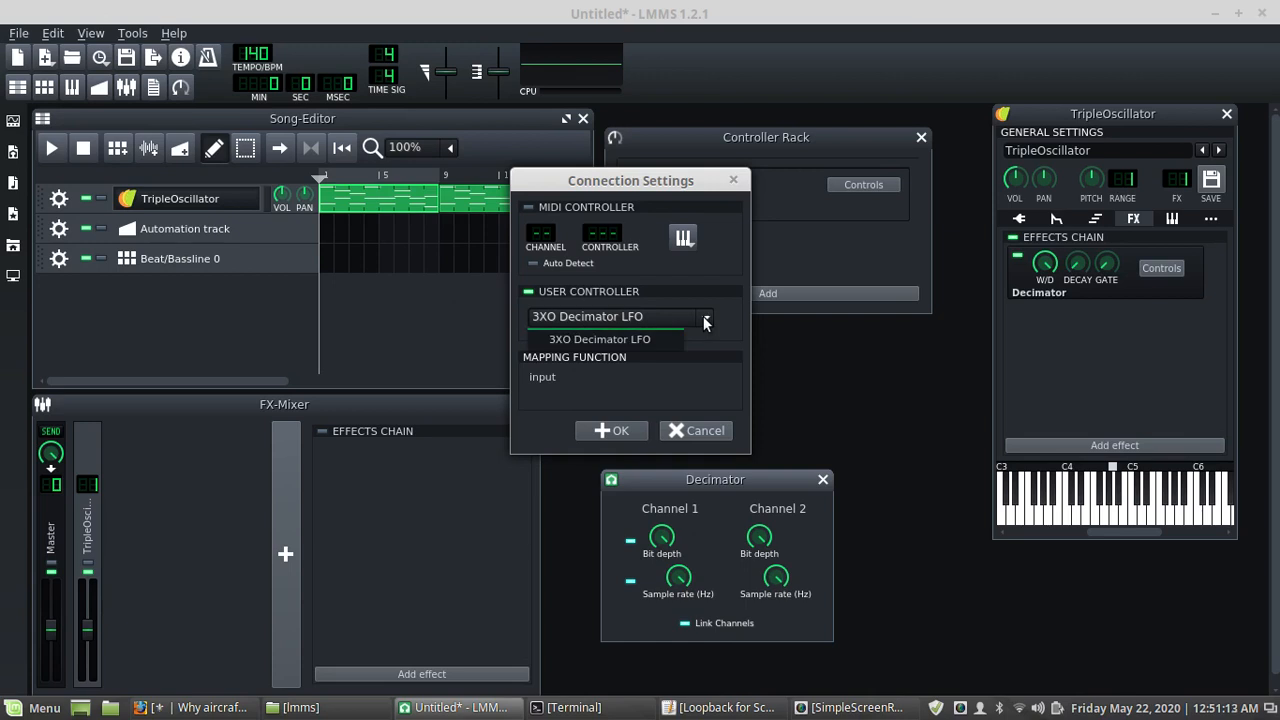
pyautogui.click(635, 334)
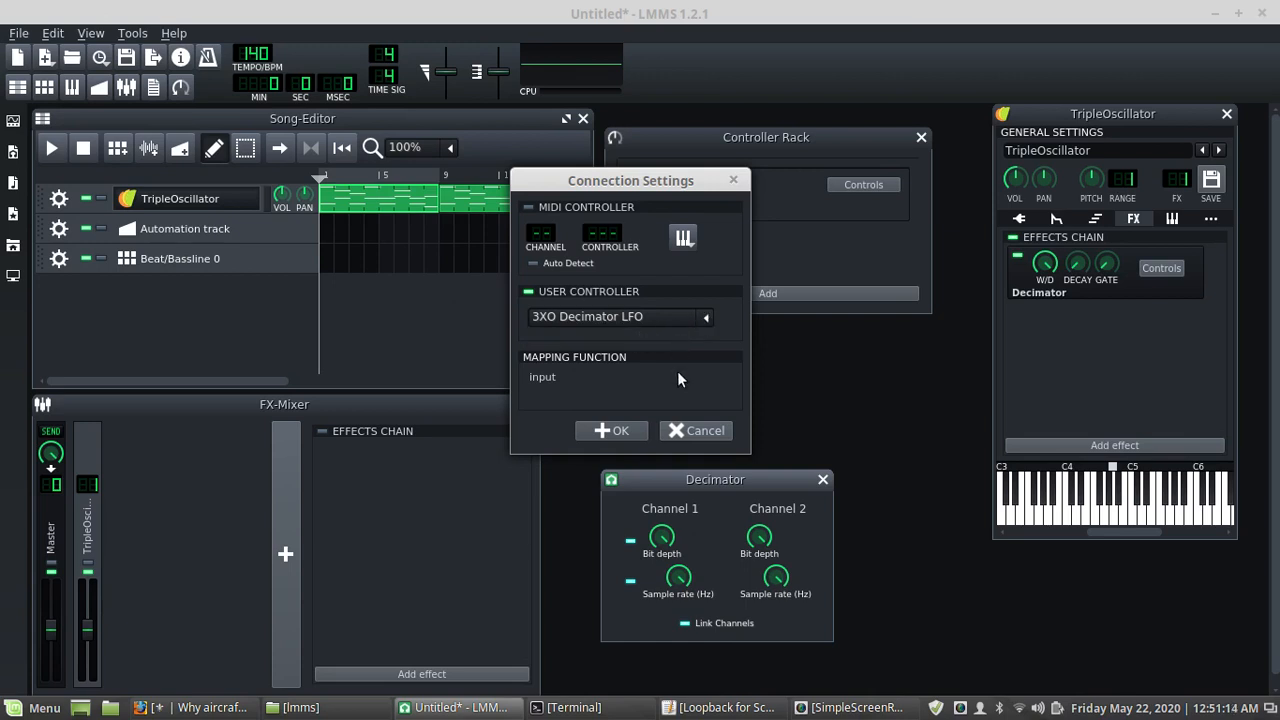
pyautogui.click(618, 432)
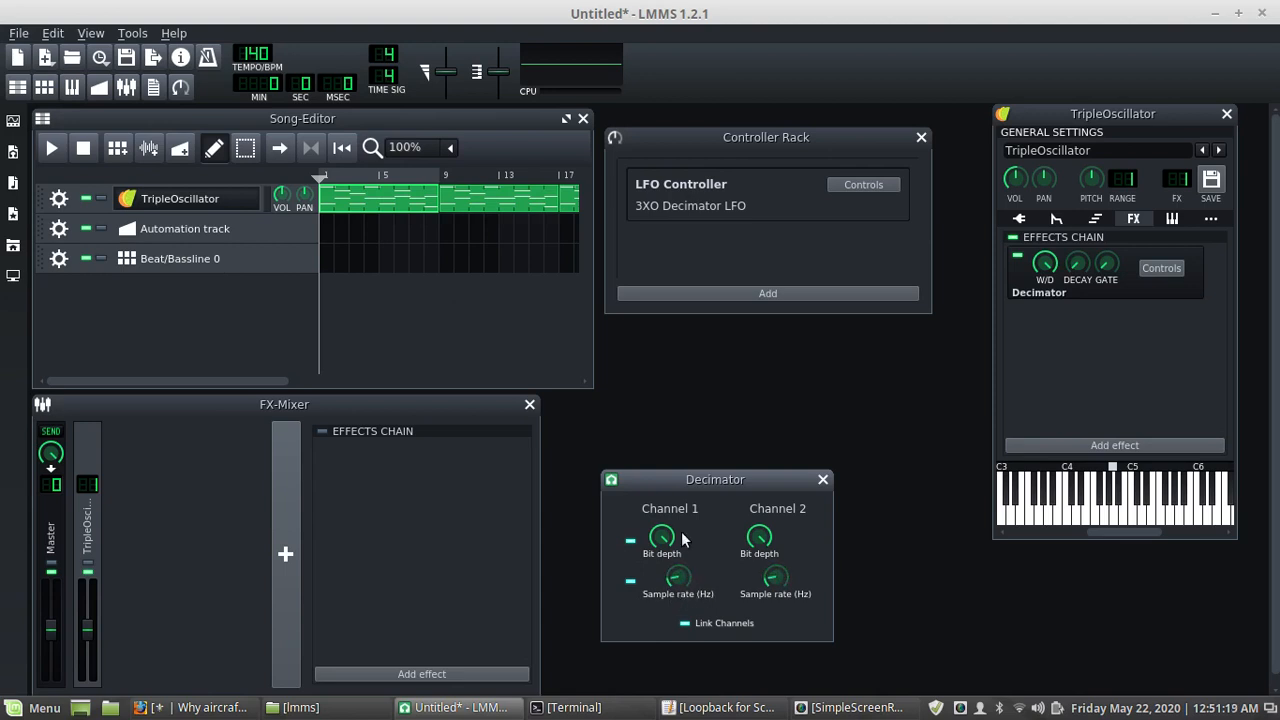
# Arrange the LFO settings above the Decimator window and lower the 3XO Decimator LFO's modulation amount
pyautogui.moveTo(694, 487); pyautogui.dragTo(718, 397)
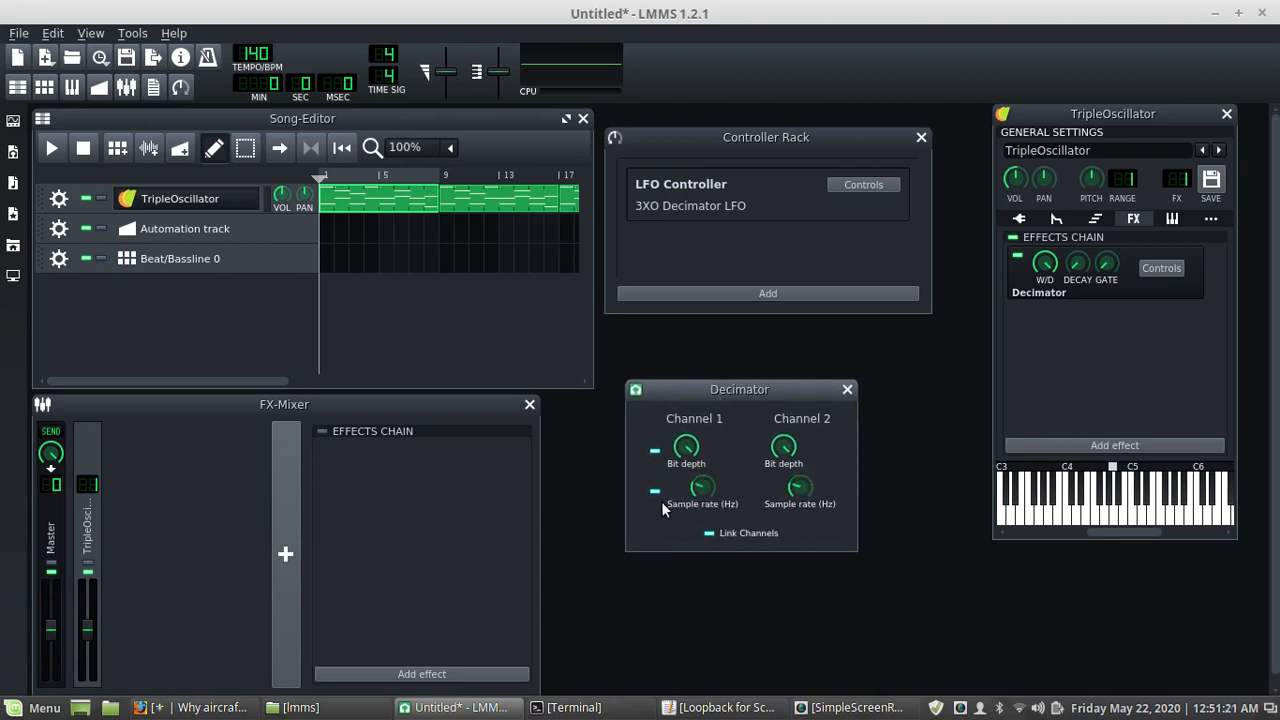
pyautogui.click(852, 185)
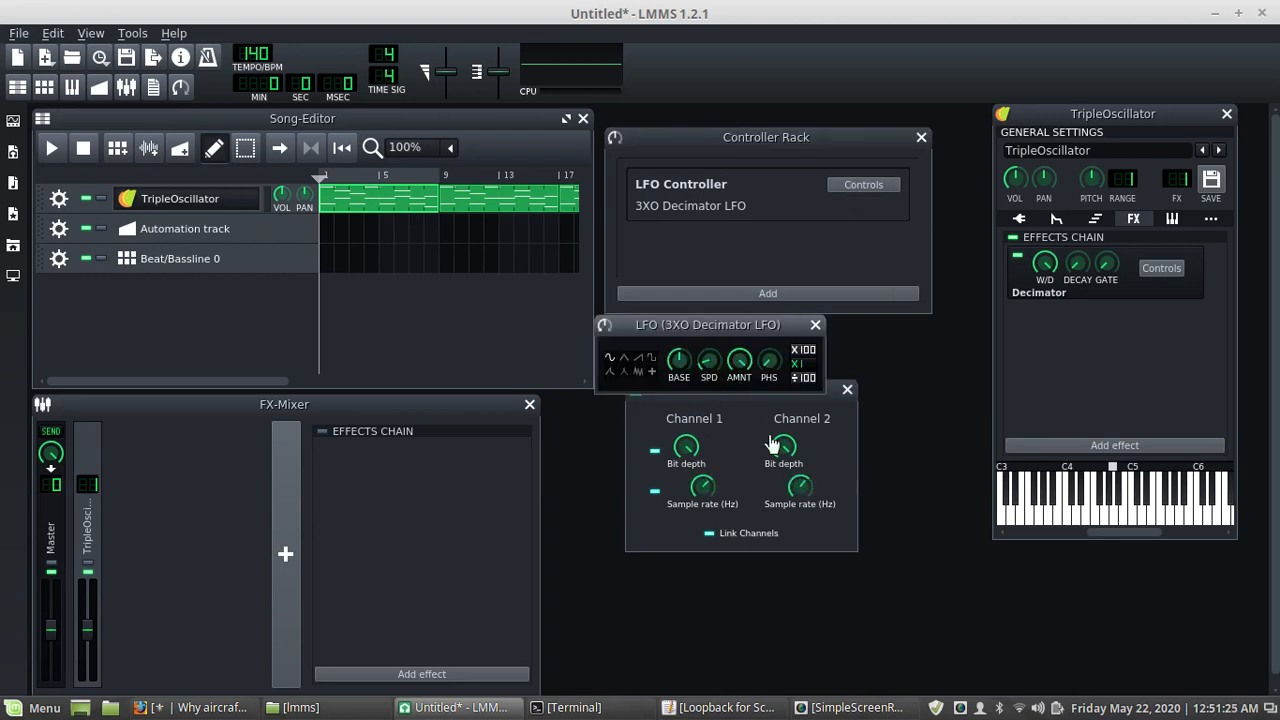
pyautogui.moveTo(727, 399); pyautogui.dragTo(712, 495)
pyautogui.moveTo(678, 324); pyautogui.dragTo(697, 360)
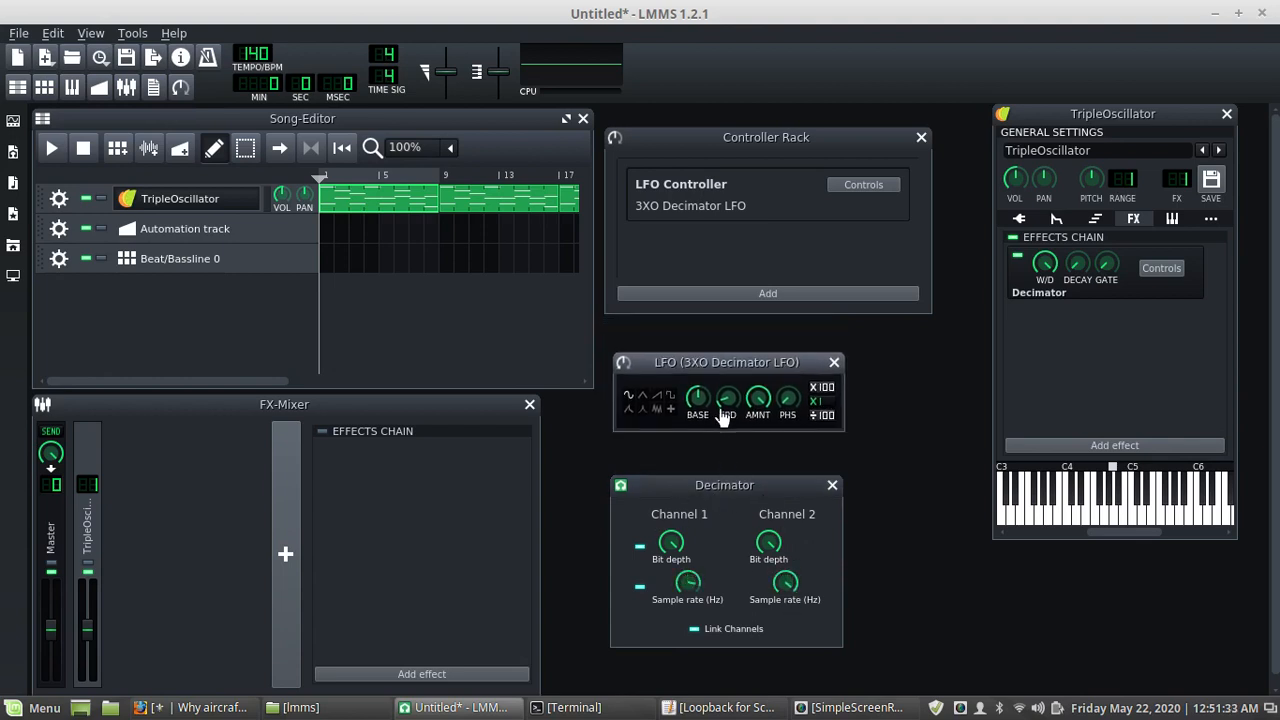
pyautogui.moveTo(758, 398)
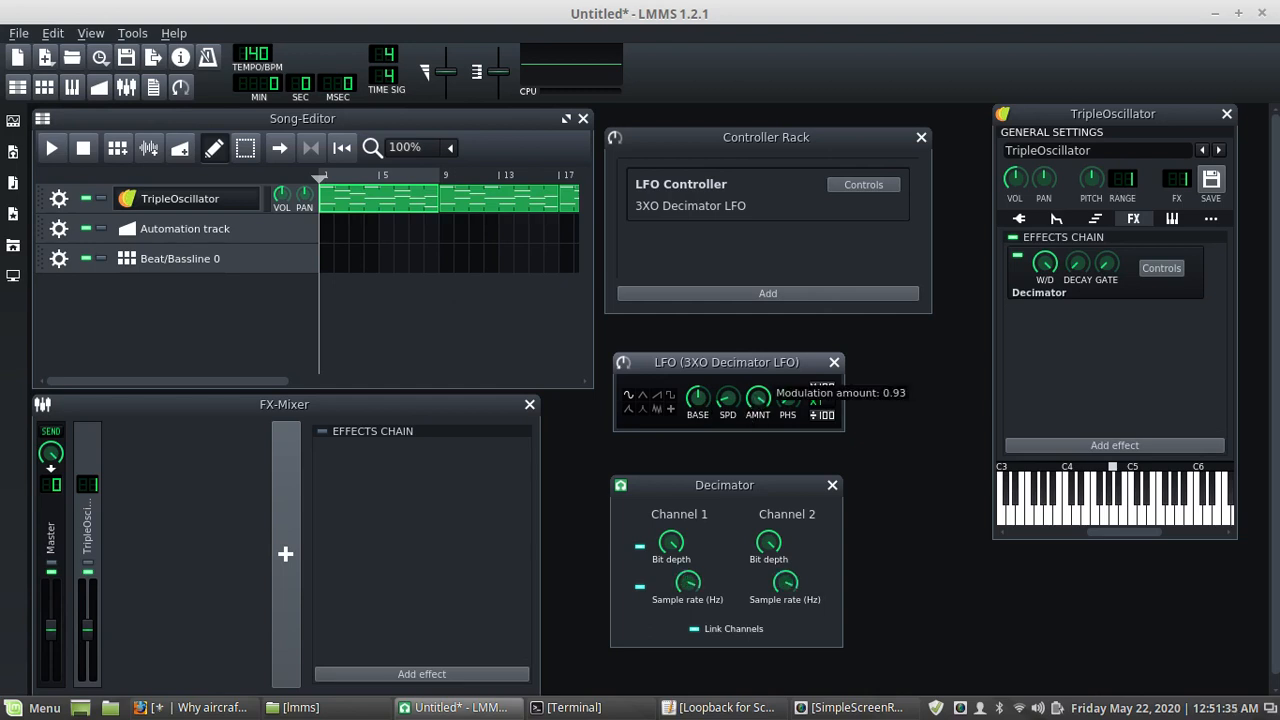
pyautogui.moveTo(758, 398)
pyautogui.mouseDown()
pyautogui.moveTo(758, 423)
pyautogui.moveTo(760, 402)
pyautogui.mouseUp()
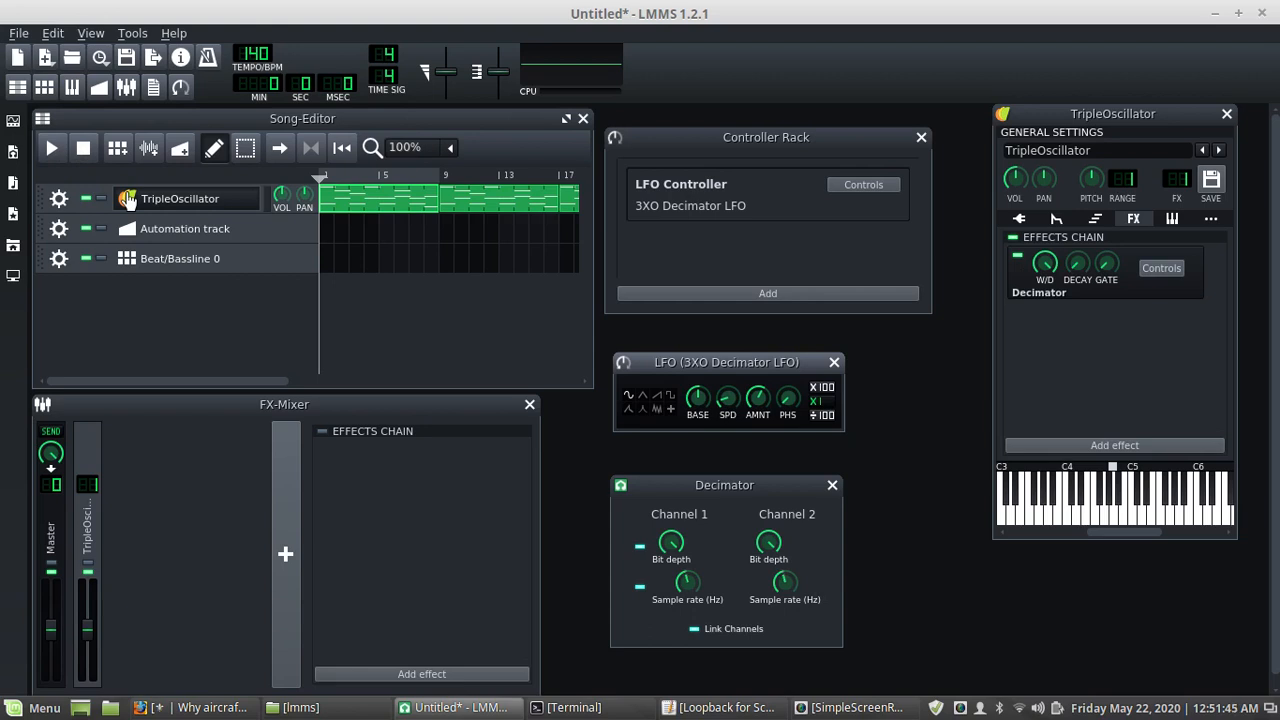
# Play the song while lowering the Decimator's Channel 1 bit depth to about 6.7, and stop playback
pyautogui.click(54, 150)
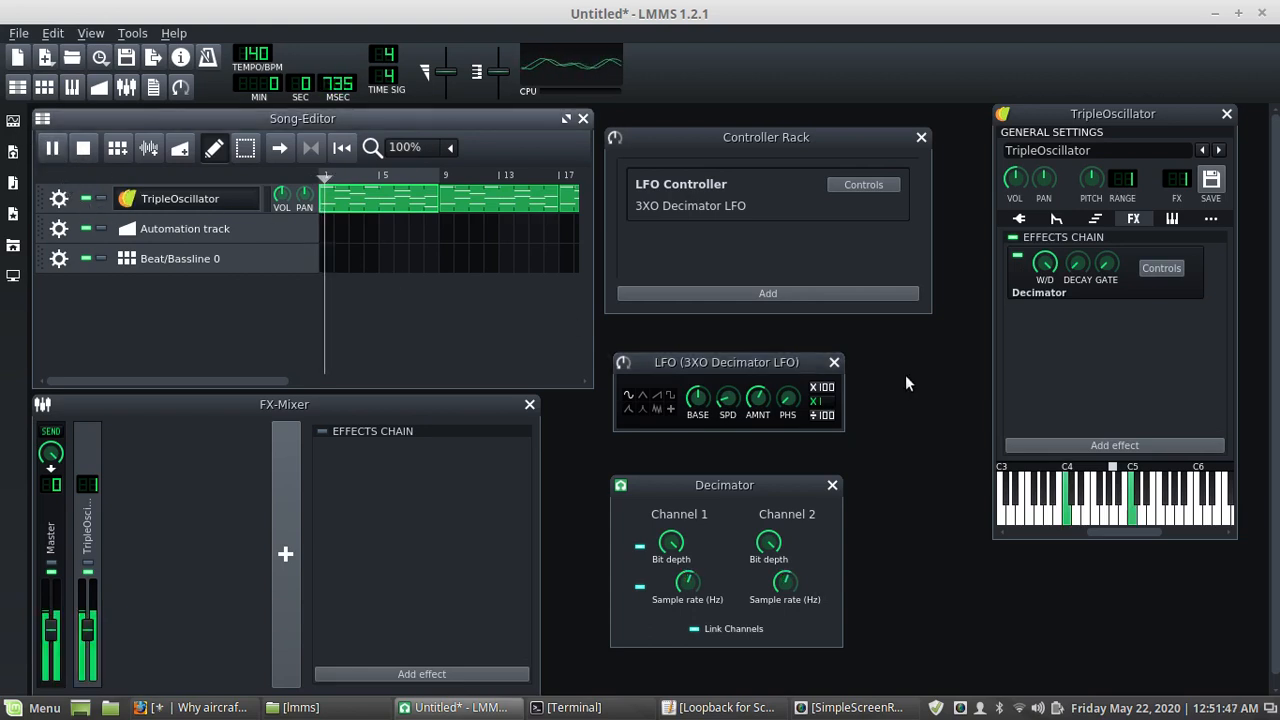
pyautogui.click(671, 542)
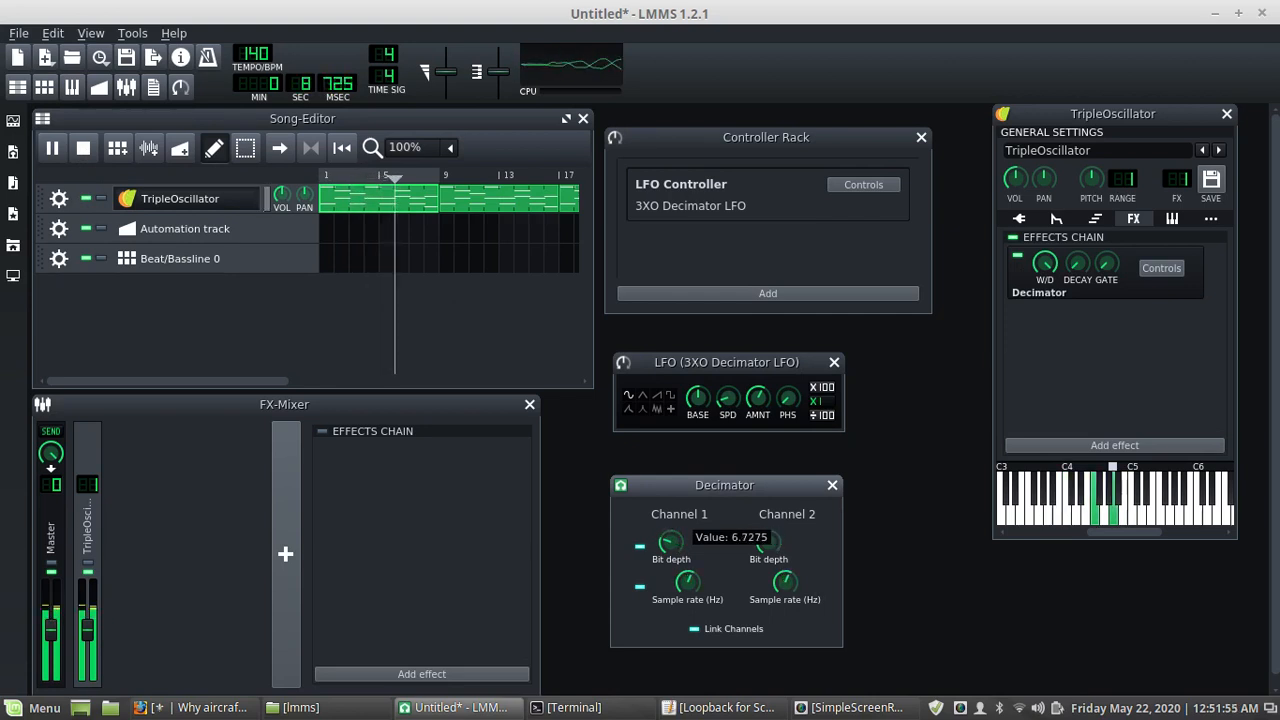
pyautogui.click(85, 147)
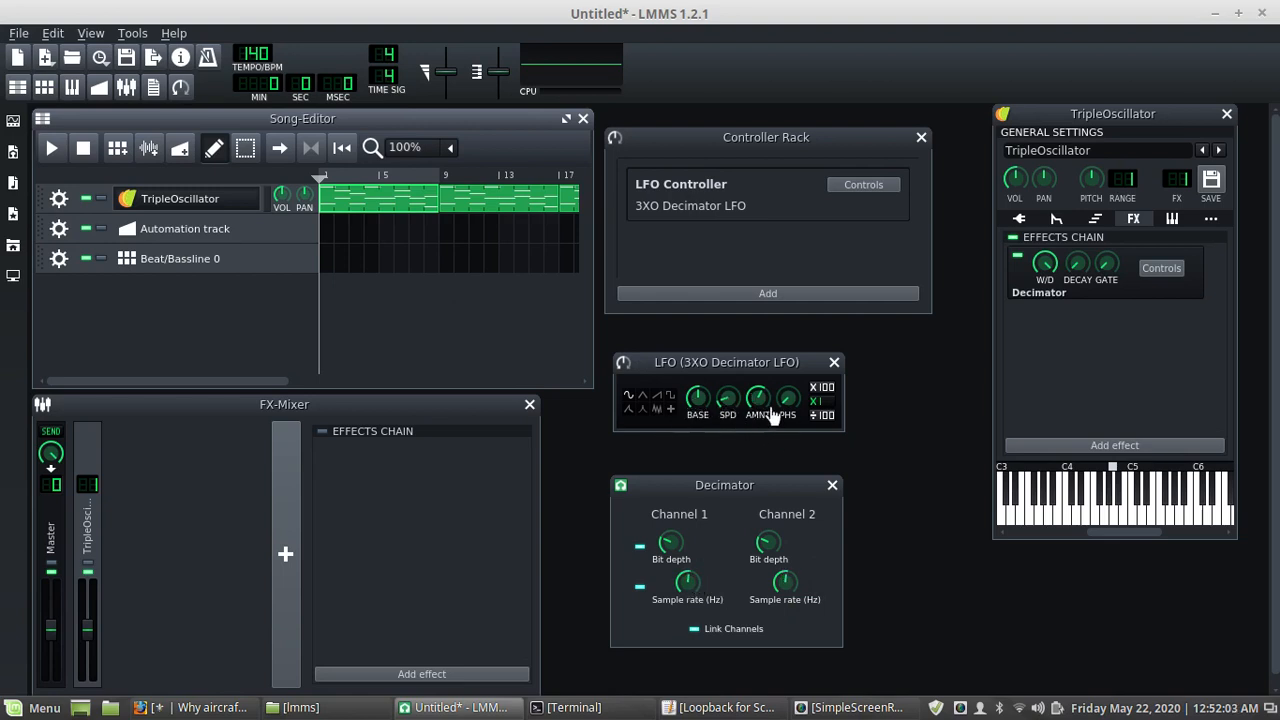
# Move the 3XO Decimator LFO window clear of the Decimator and lower the LFO's base amount to about 0.28
pyautogui.moveTo(714, 359); pyautogui.dragTo(760, 353)
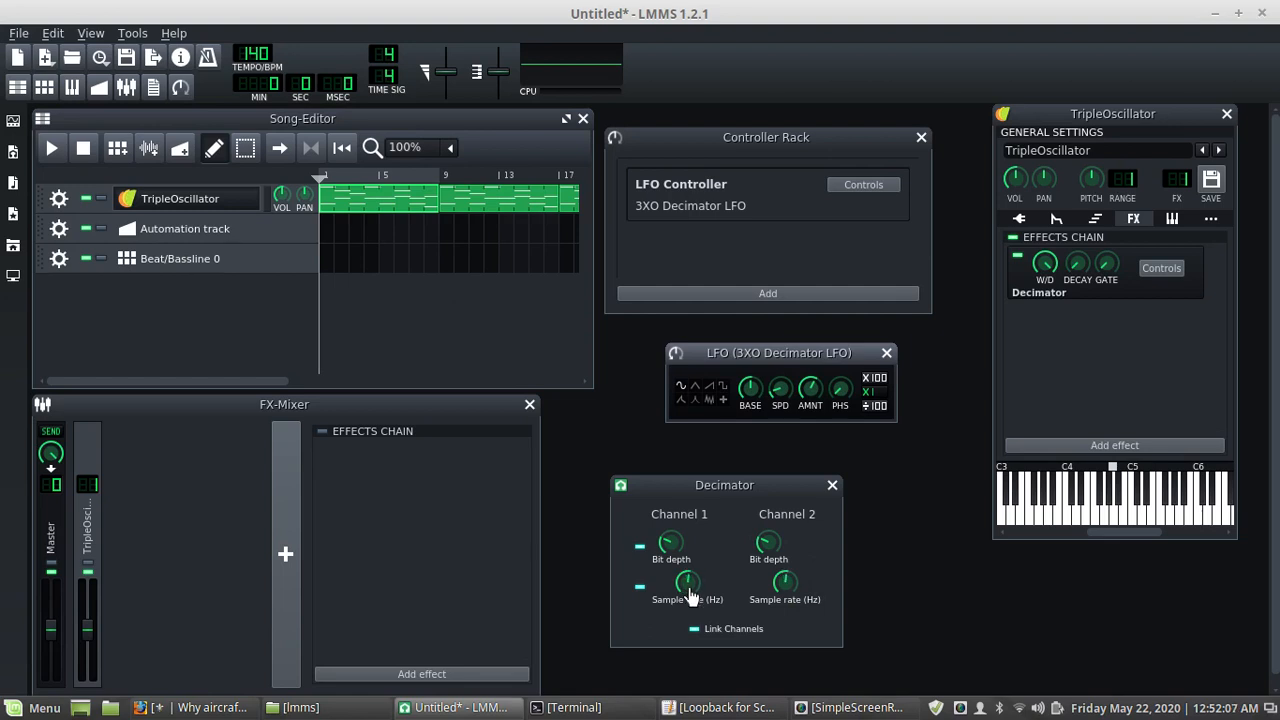
pyautogui.rightClick(689, 595)
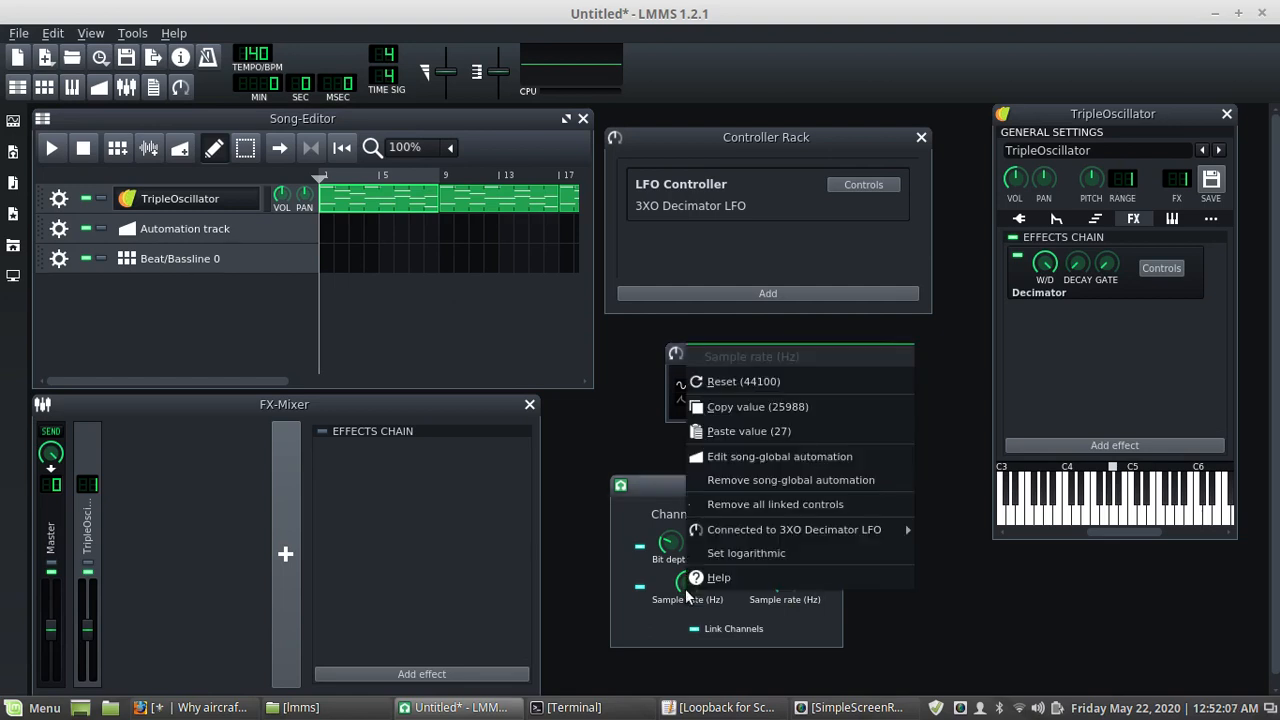
pyautogui.click(1006, 646)
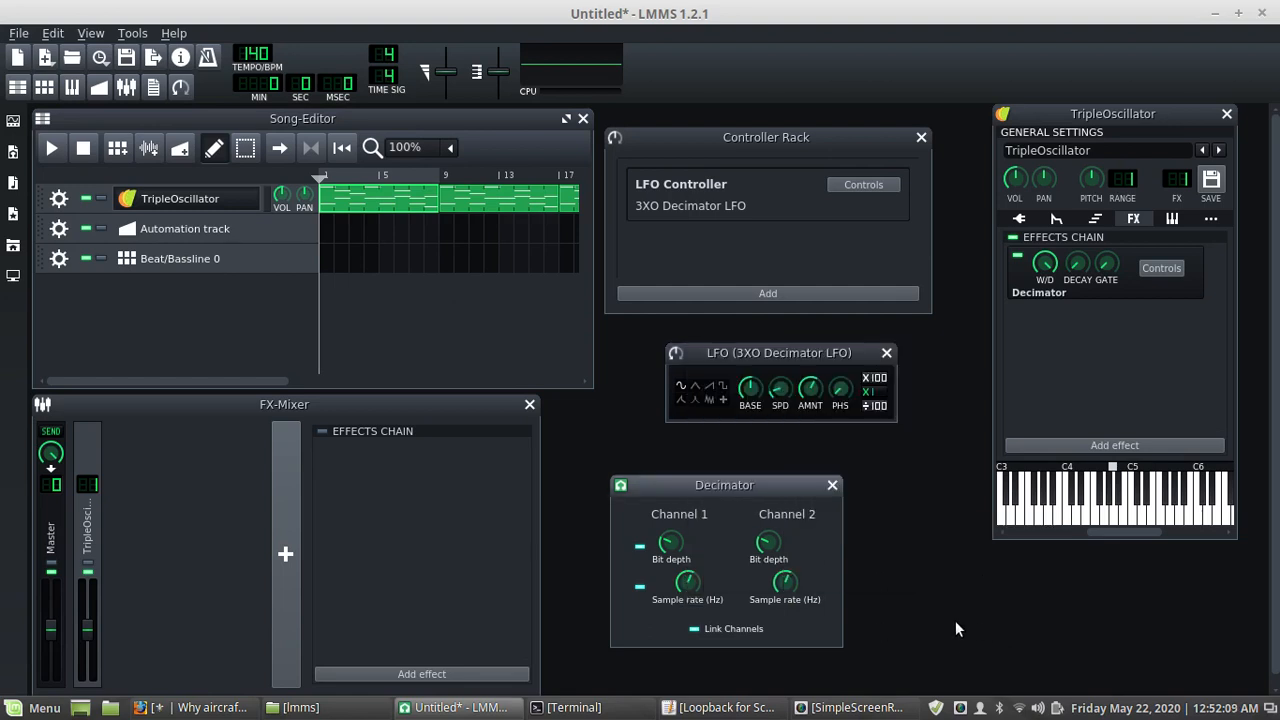
pyautogui.click(750, 390)
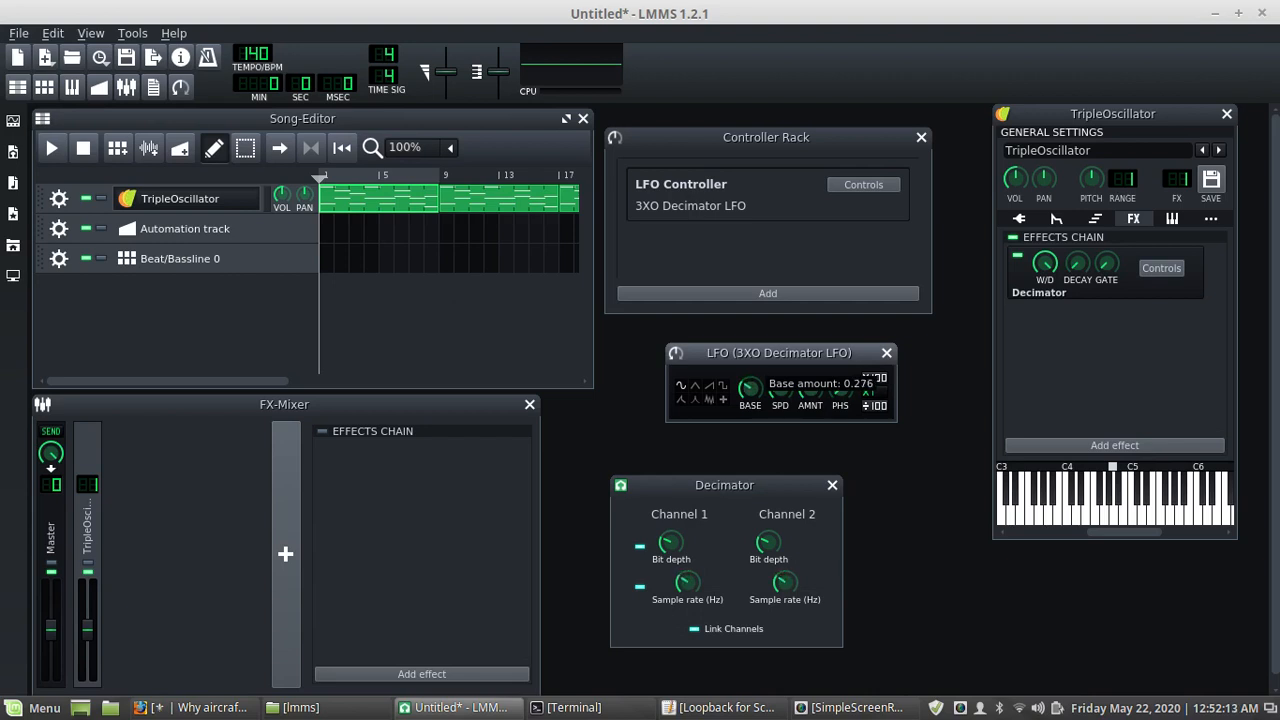
pyautogui.moveTo(750, 390); pyautogui.dragTo(750, 394)
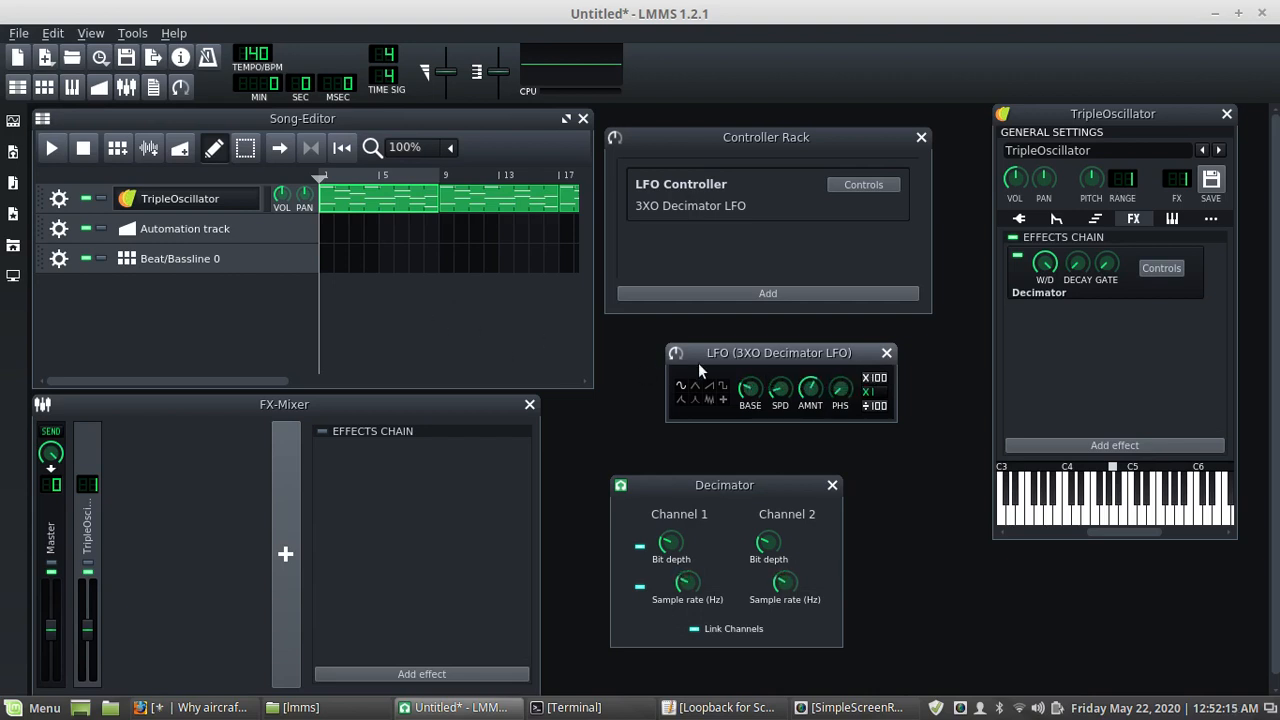
# Rename the automation track as "LFO Base" and add a 16-bar automation clip starting at bar 1
pyautogui.click(160, 235)
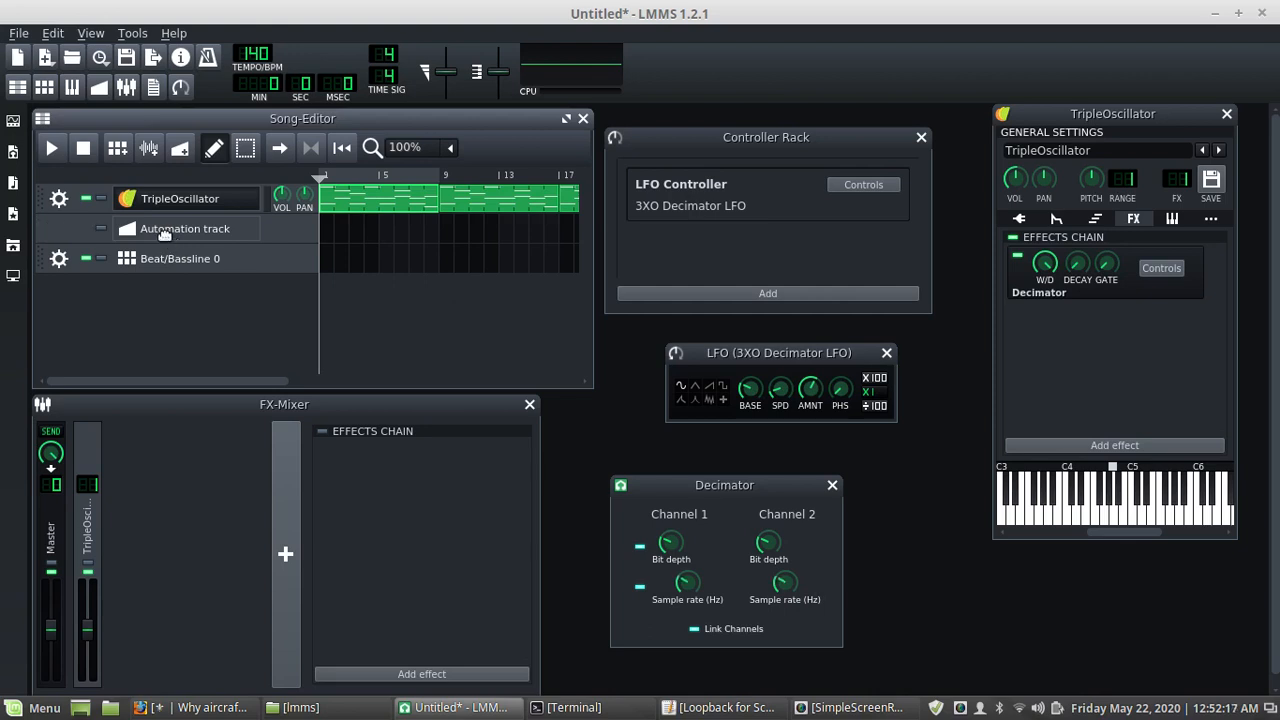
pyautogui.doubleClick(167, 230)
pyautogui.hotkey('ctrl', 'a')
pyautogui.write('LFO Base')
pyautogui.press('Return')
pyautogui.click(327, 234)
pyautogui.moveTo(336, 234); pyautogui.dragTo(557, 246)
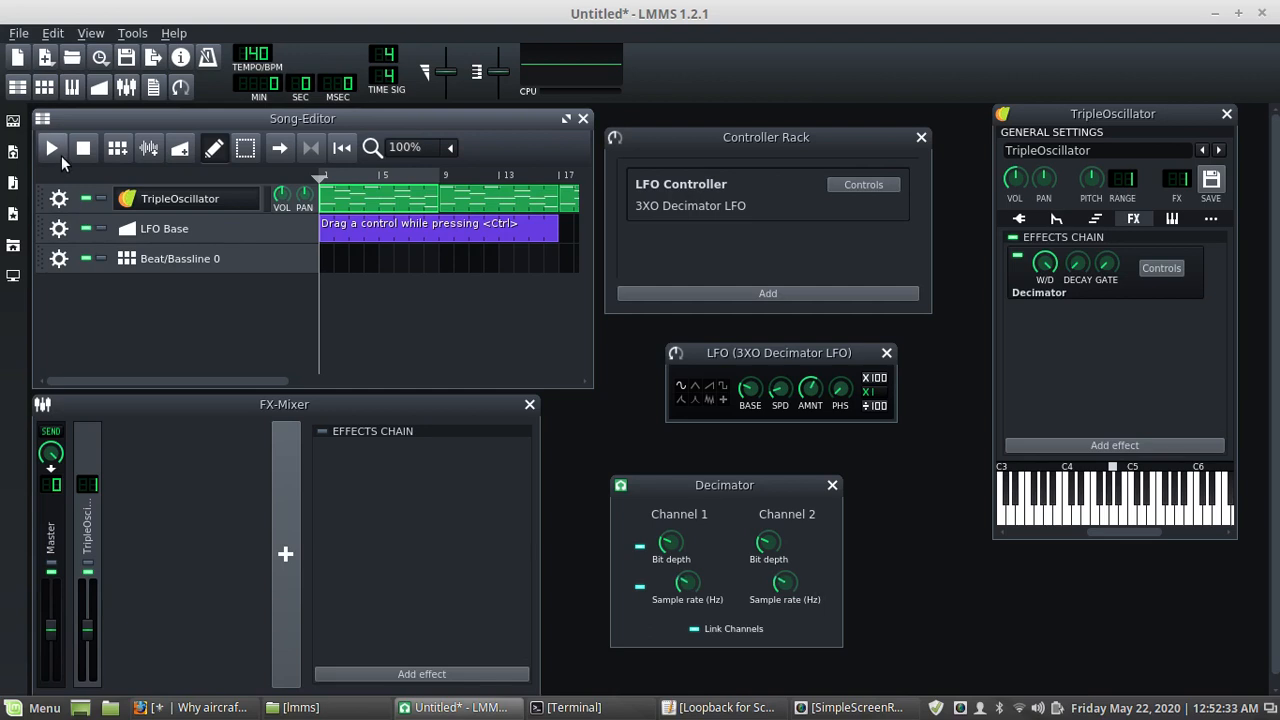
# Play the song while lowering the 3XO Decimator LFO's base amount below about 0.16, and stop playback
pyautogui.moveTo(1045, 265); pyautogui.dragTo(1045, 265)
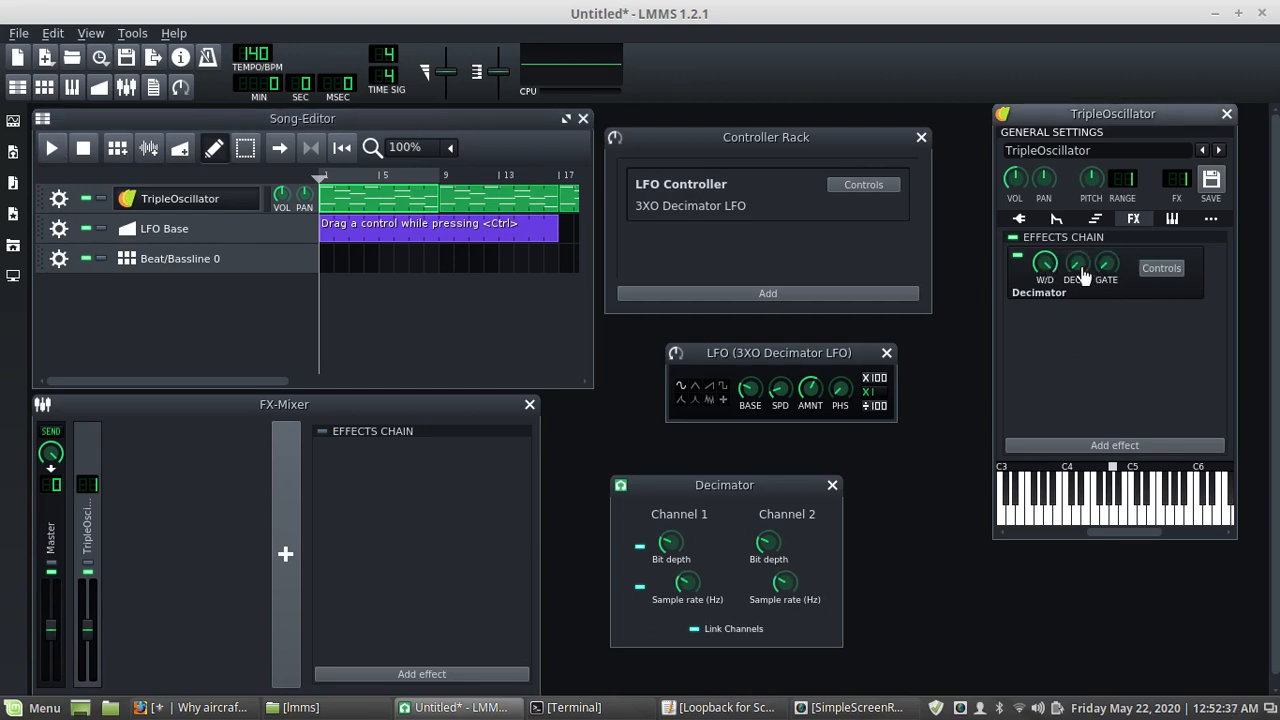
pyautogui.moveTo(1077, 270)
pyautogui.click(52, 148)
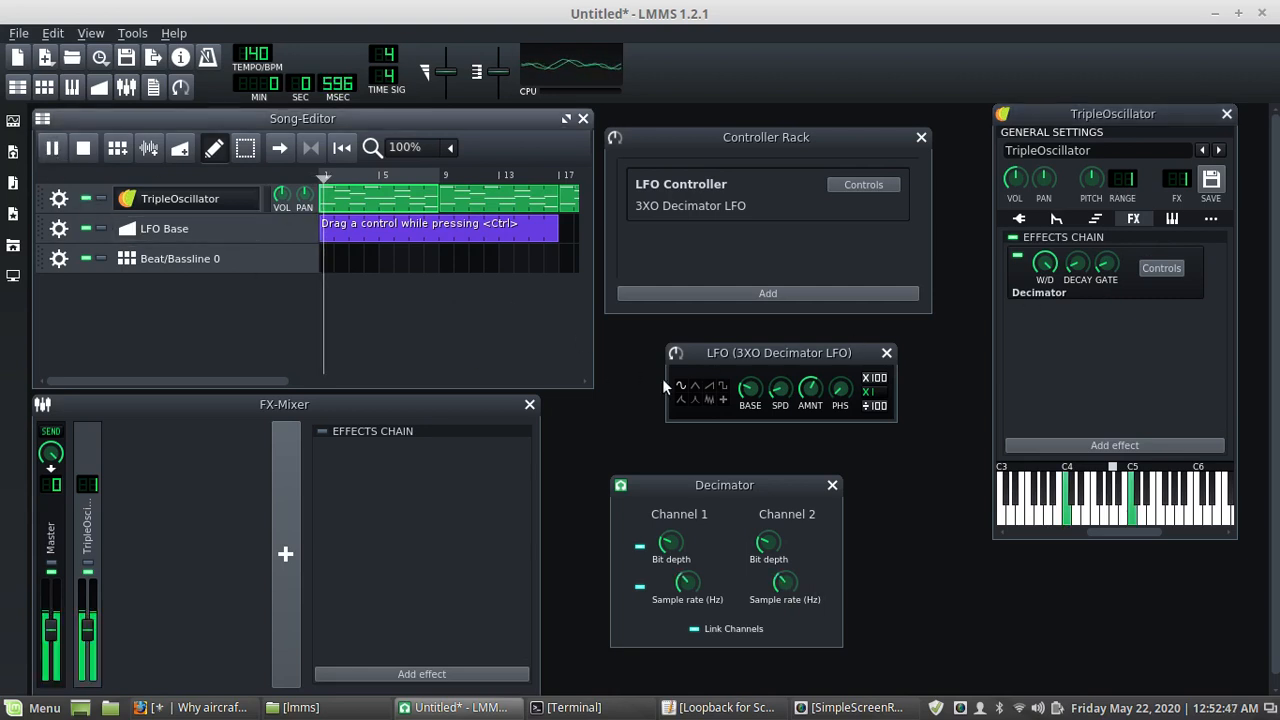
pyautogui.click(749, 395)
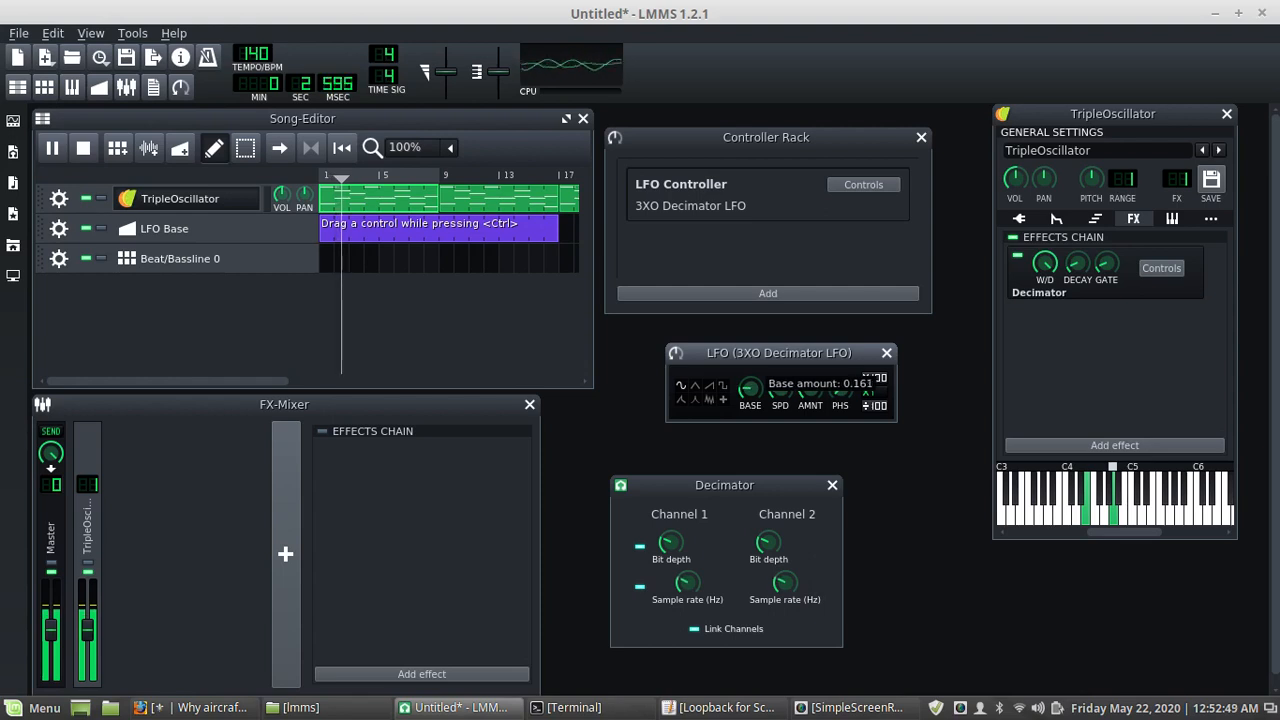
pyautogui.moveTo(749, 395); pyautogui.dragTo(747, 429)
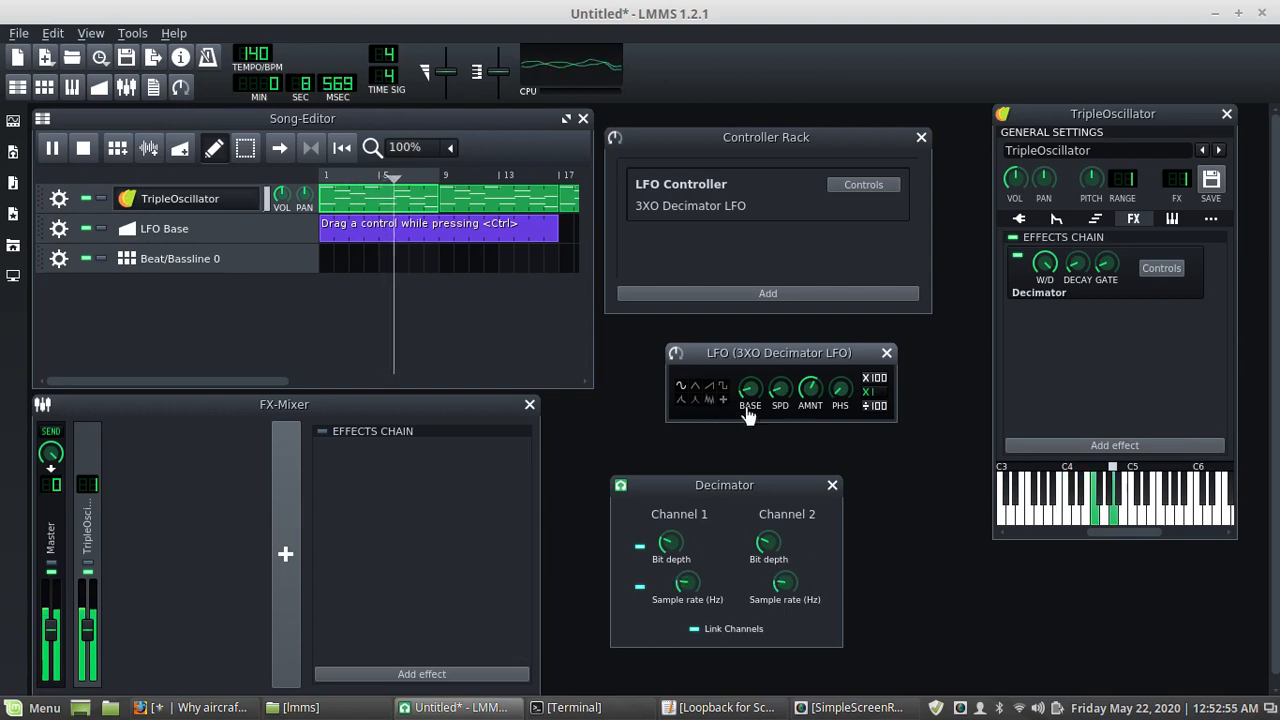
pyautogui.click(82, 147)
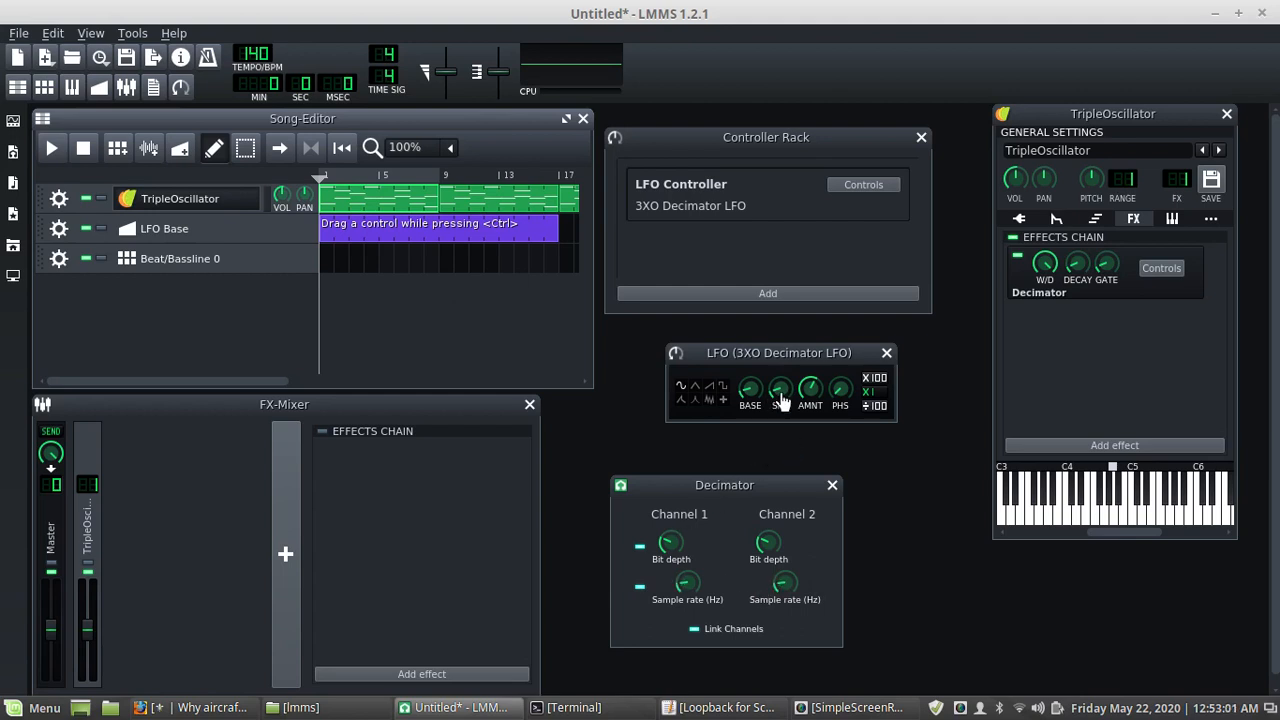
# Sync the 3XO Decimator LFO's speed to the song tempo at a 16th note
pyautogui.moveTo(781, 400); pyautogui.dragTo(781, 398)
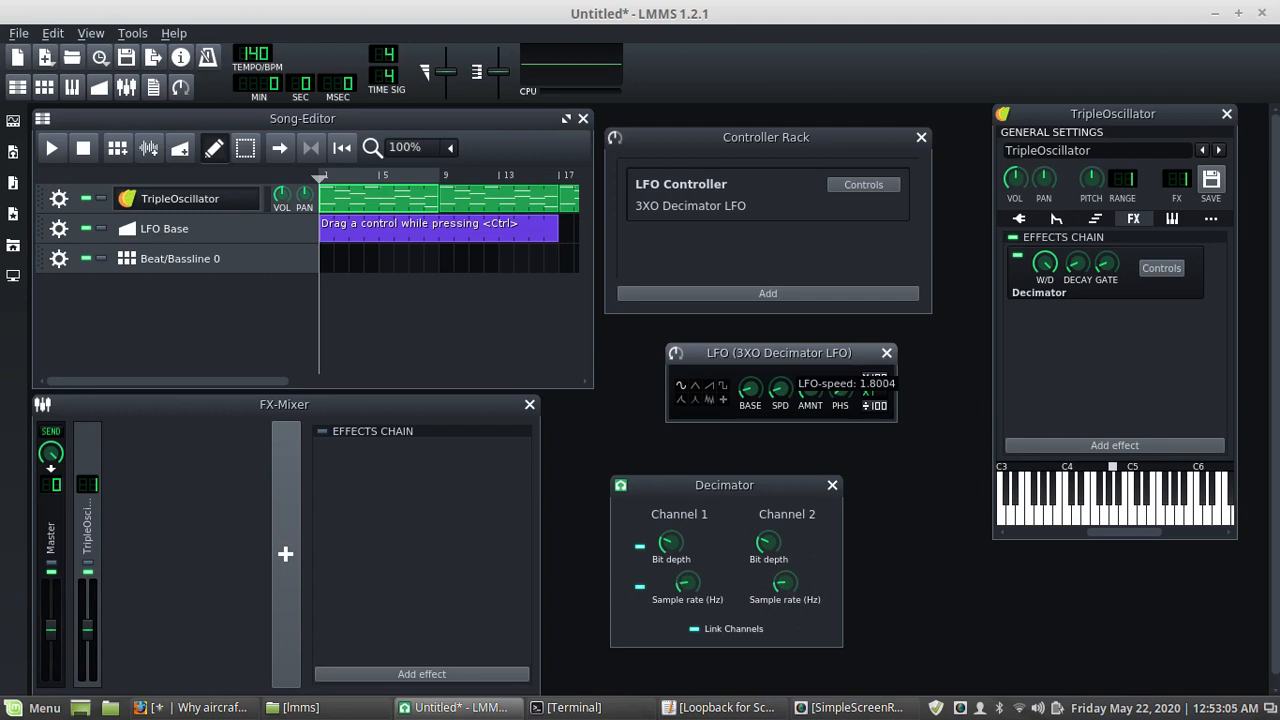
pyautogui.moveTo(781, 398); pyautogui.dragTo(783, 401)
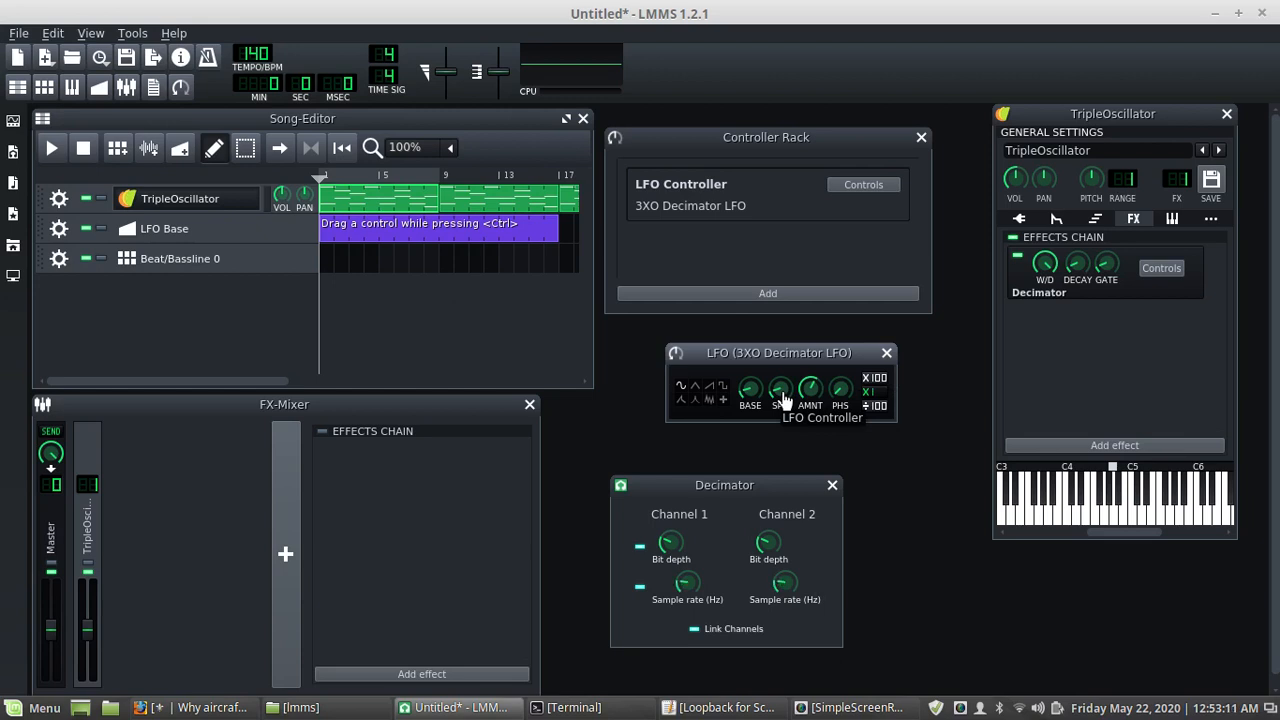
pyautogui.rightClick(782, 400)
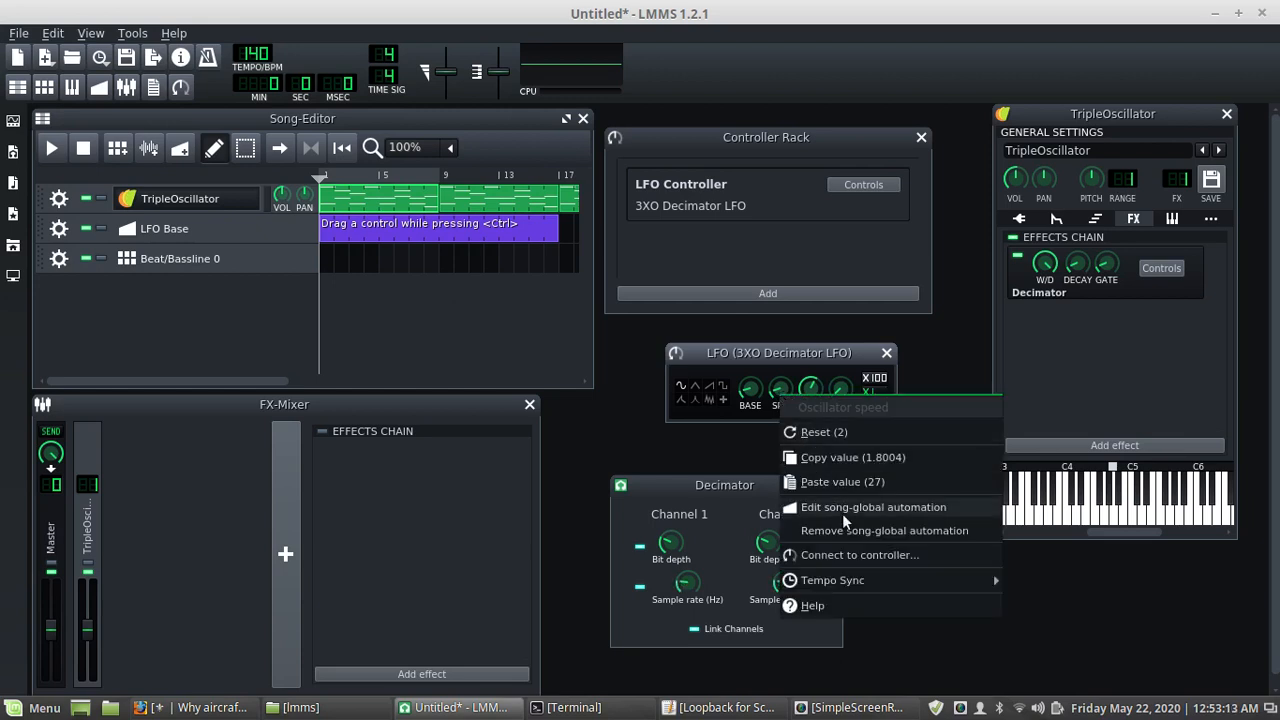
pyautogui.moveTo(843, 580)
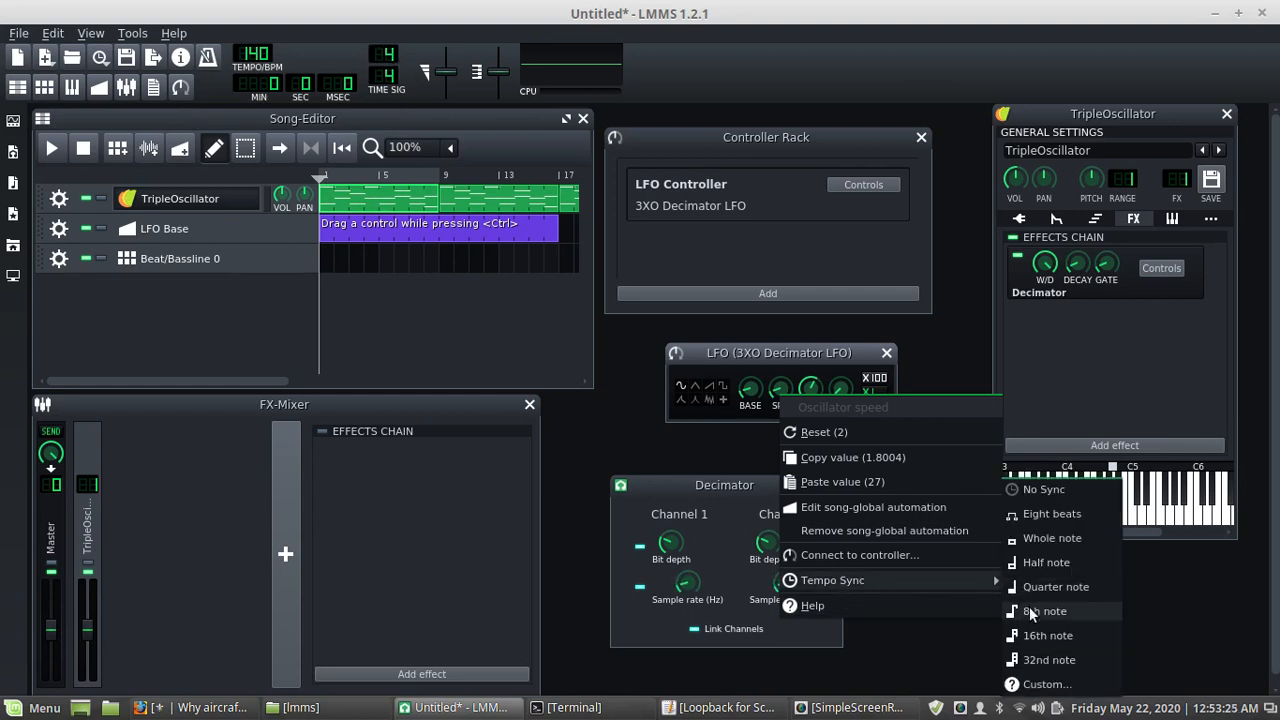
pyautogui.click(1032, 634)
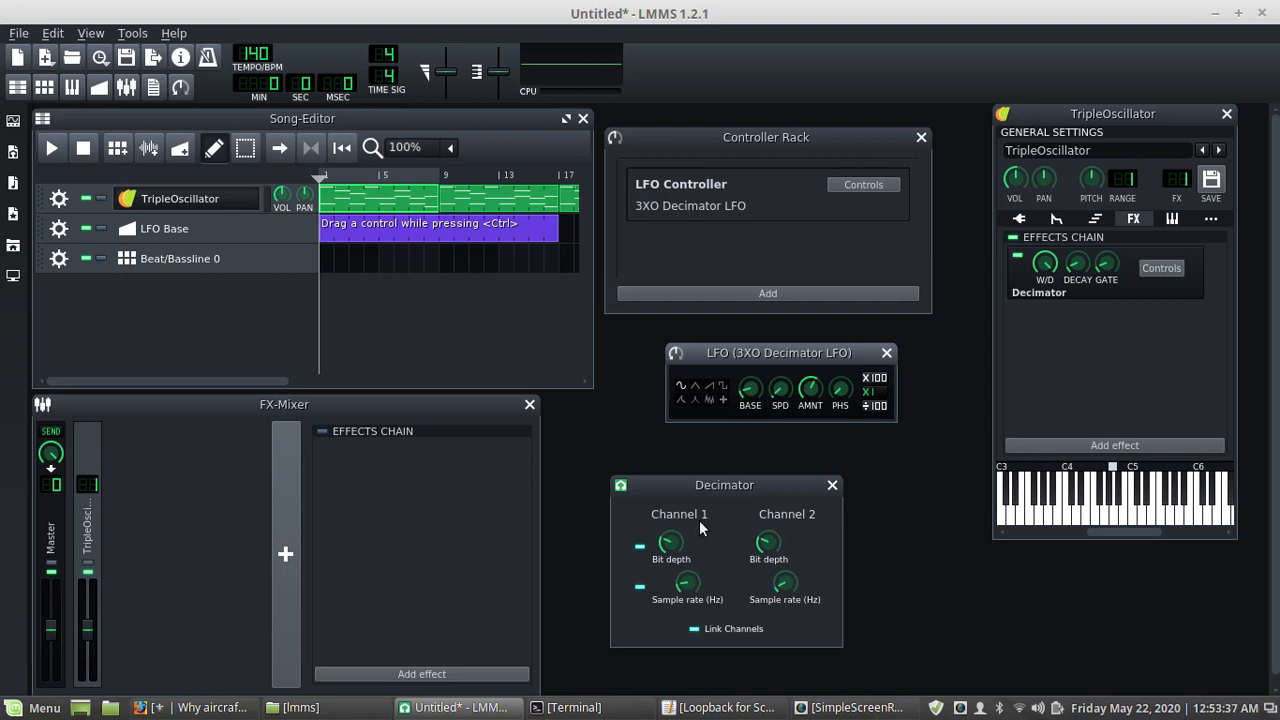
# Audition the song while adjusting the LFO's base amount, stop playback, and slightly readjust the LFO's modulation amount and base
pyautogui.click(52, 149)
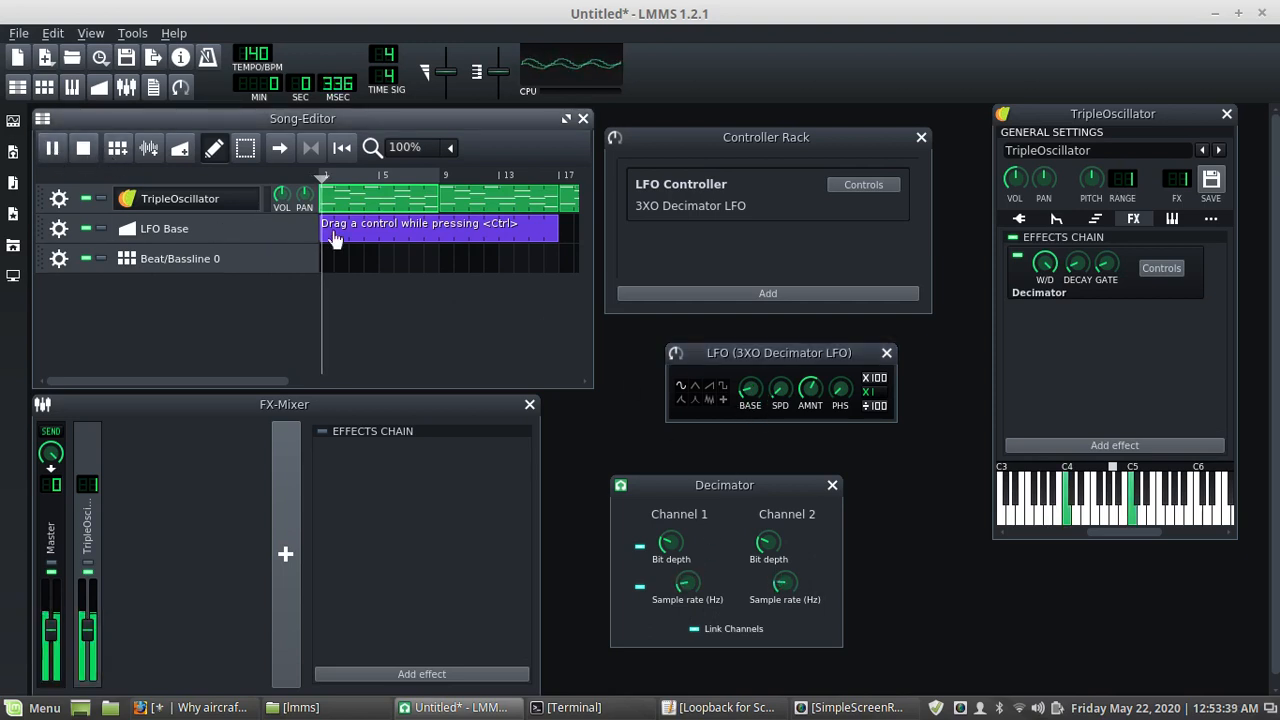
pyautogui.moveTo(751, 392); pyautogui.dragTo(751, 362)
pyautogui.press('space')
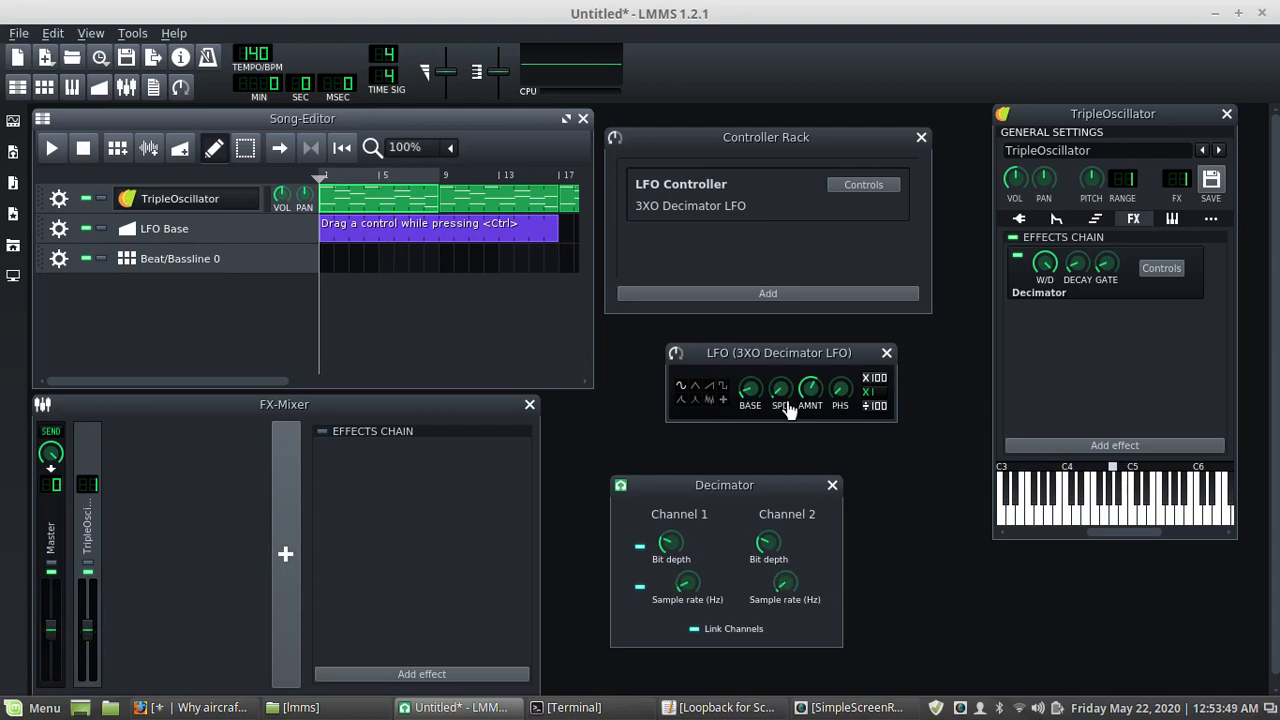
pyautogui.moveTo(811, 392); pyautogui.dragTo(749, 390)
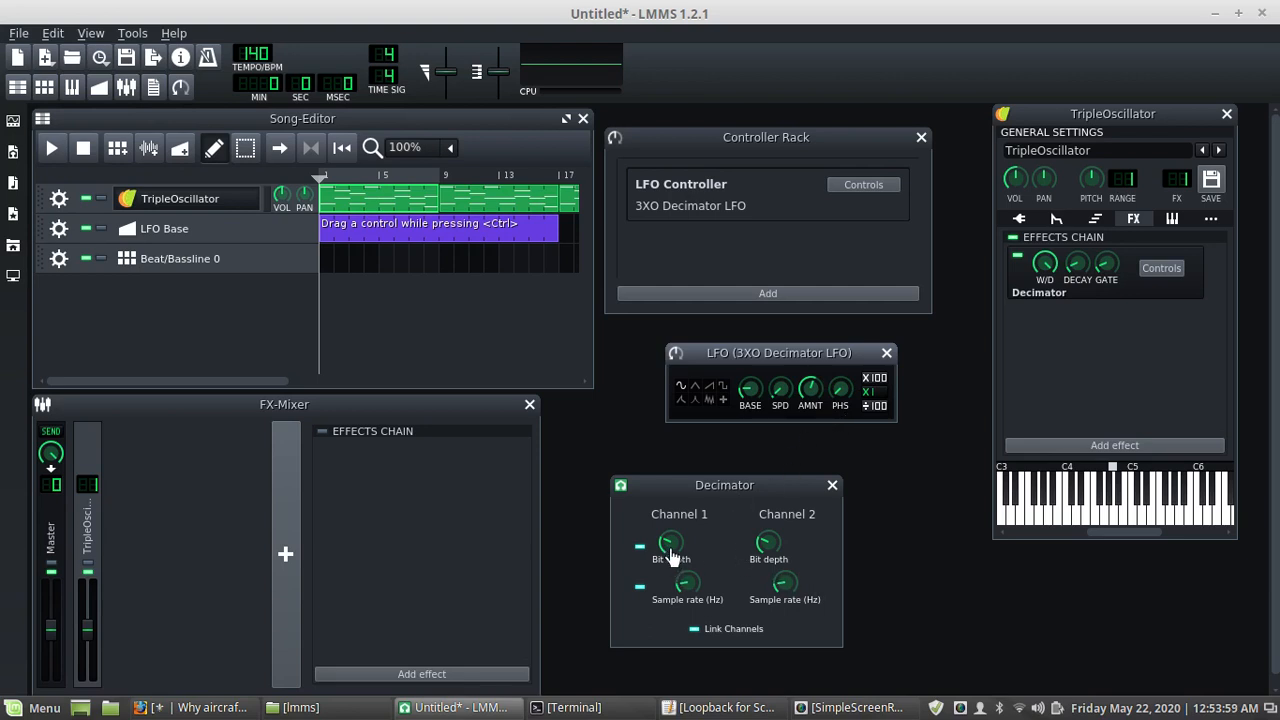
# Lower the Decimator's Channel 1 bit depth further, and raise the LFO's base amount slightly while auditioning the song
pyautogui.moveTo(670, 542); pyautogui.dragTo(670, 542)
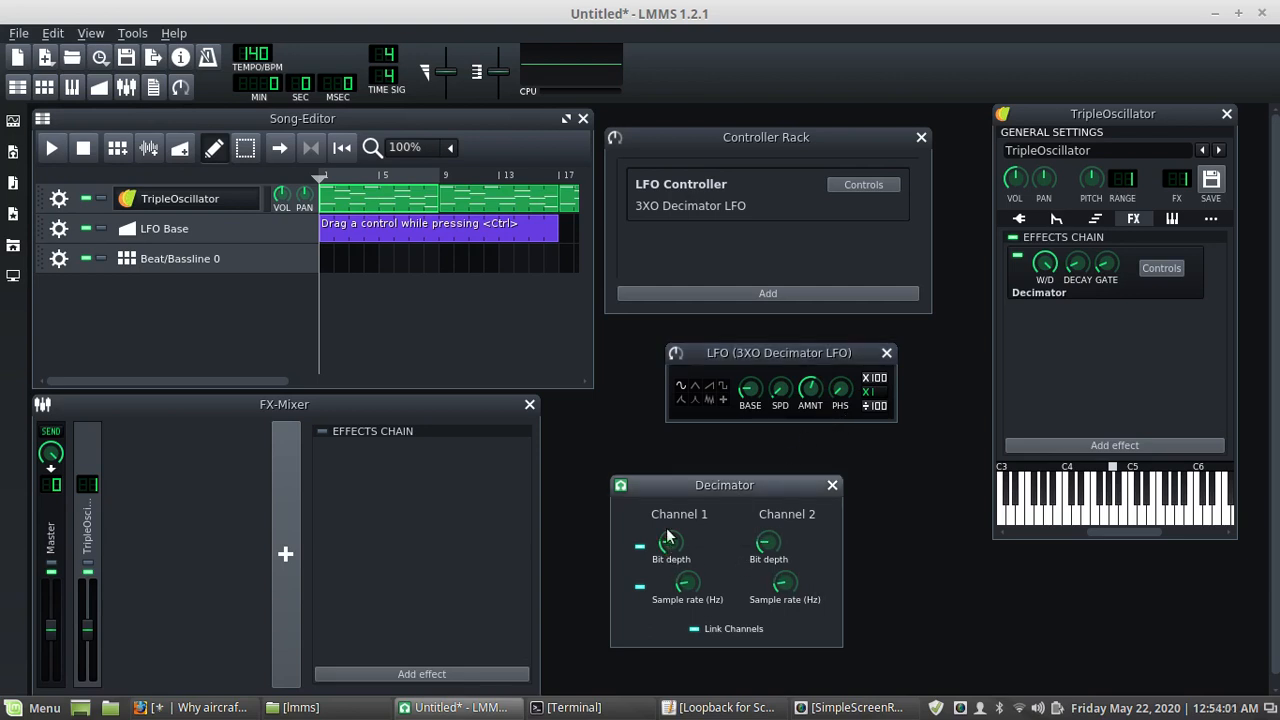
pyautogui.click(51, 152)
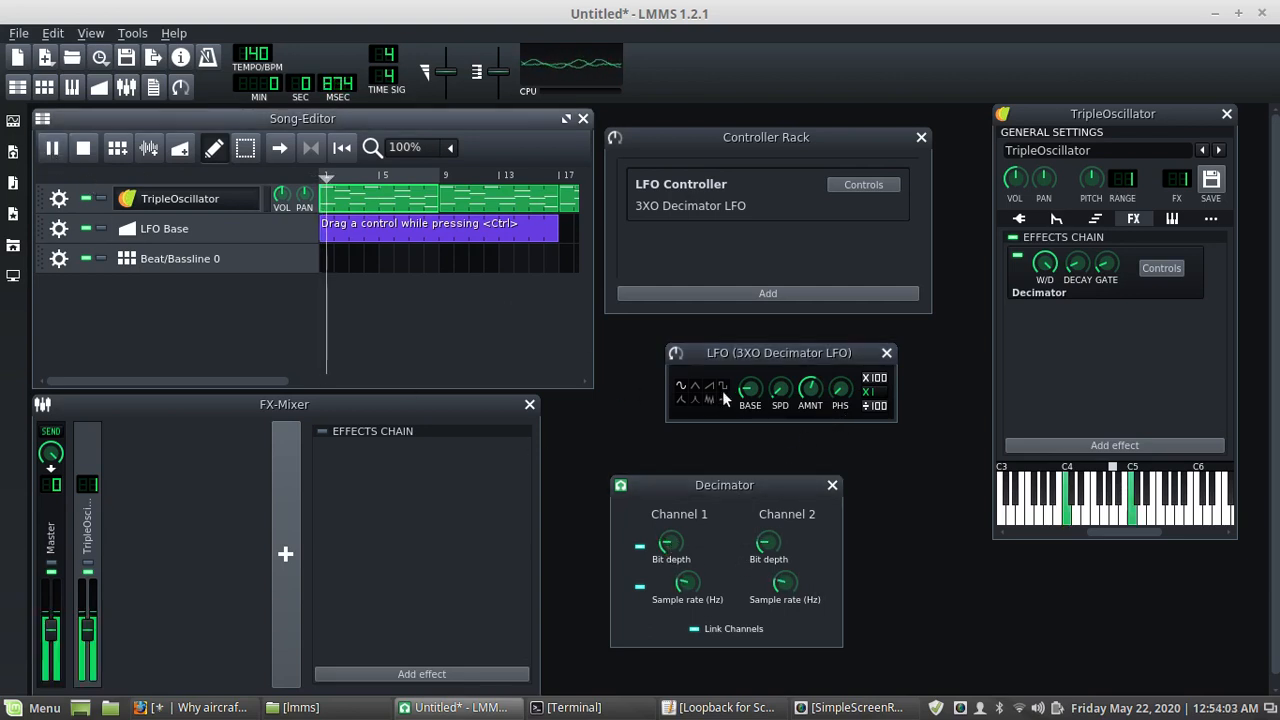
pyautogui.moveTo(749, 389); pyautogui.dragTo(749, 389)
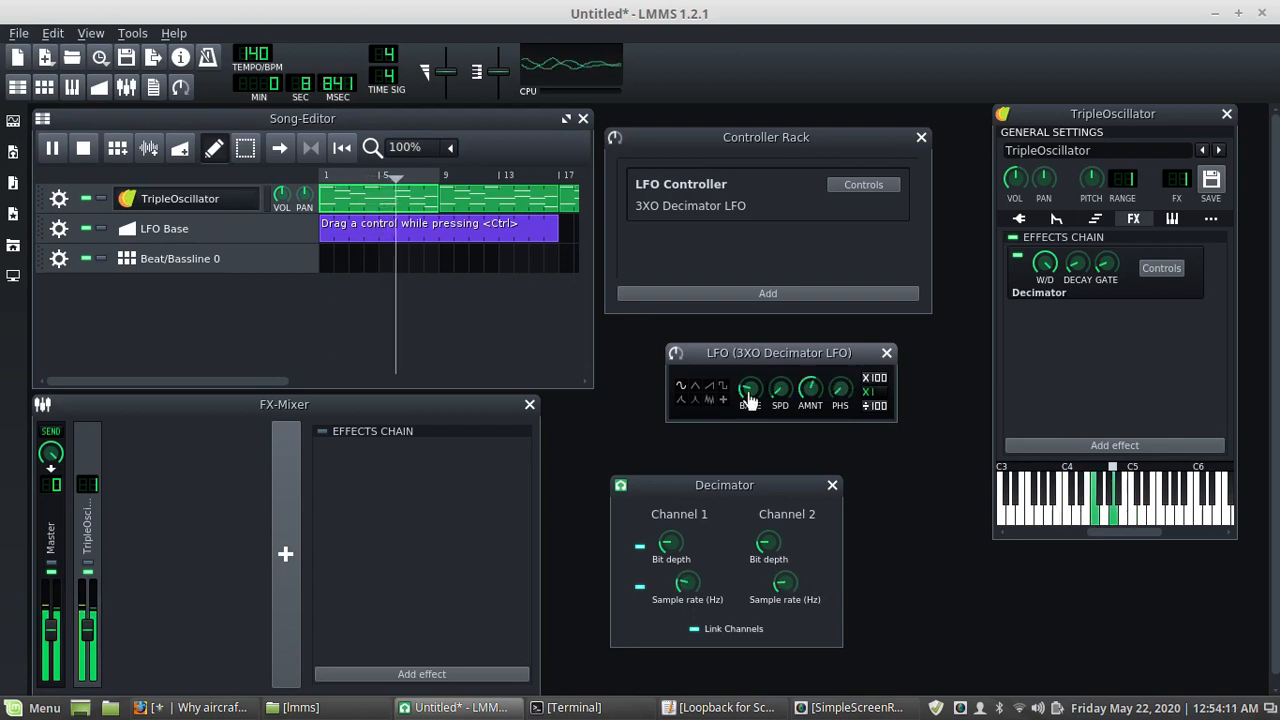
pyautogui.click(83, 147)
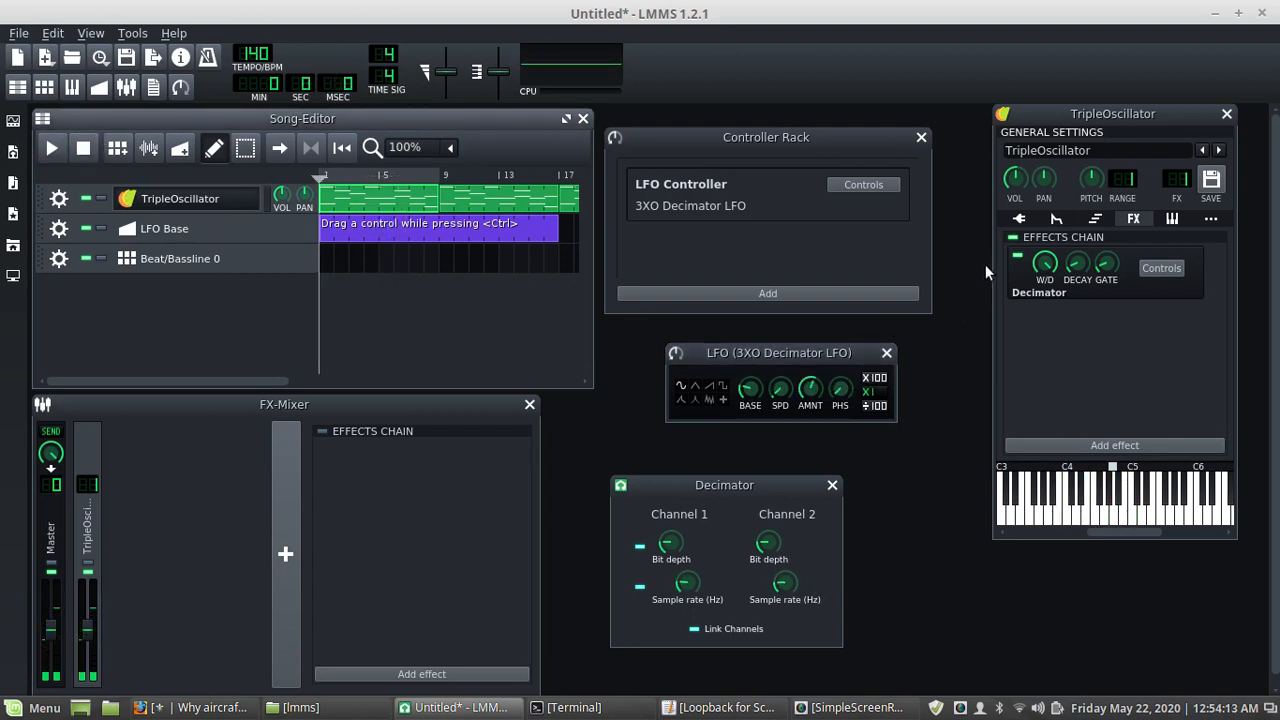
# Enable the TripleOscillator's arpeggio and sync the arpeggio time to the song tempo
pyautogui.click(1095, 222)
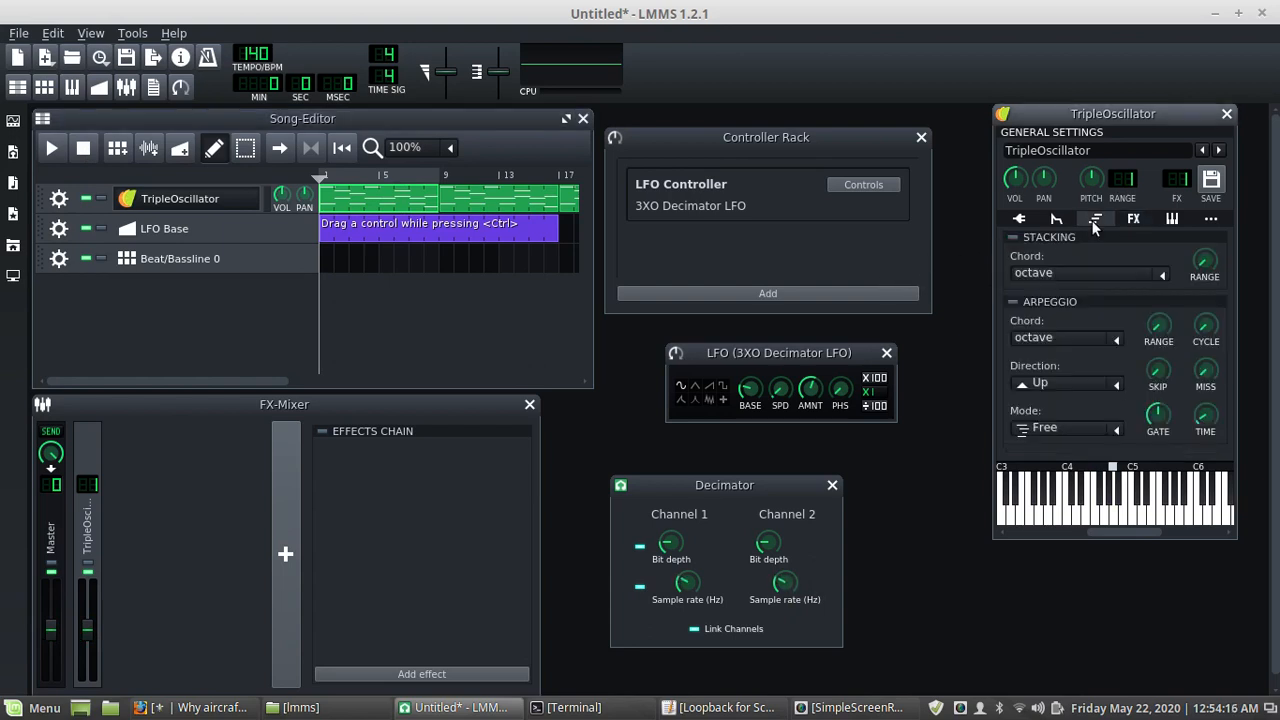
pyautogui.click(1013, 302)
pyautogui.rightClick(1205, 416)
pyautogui.moveTo(1127, 601)
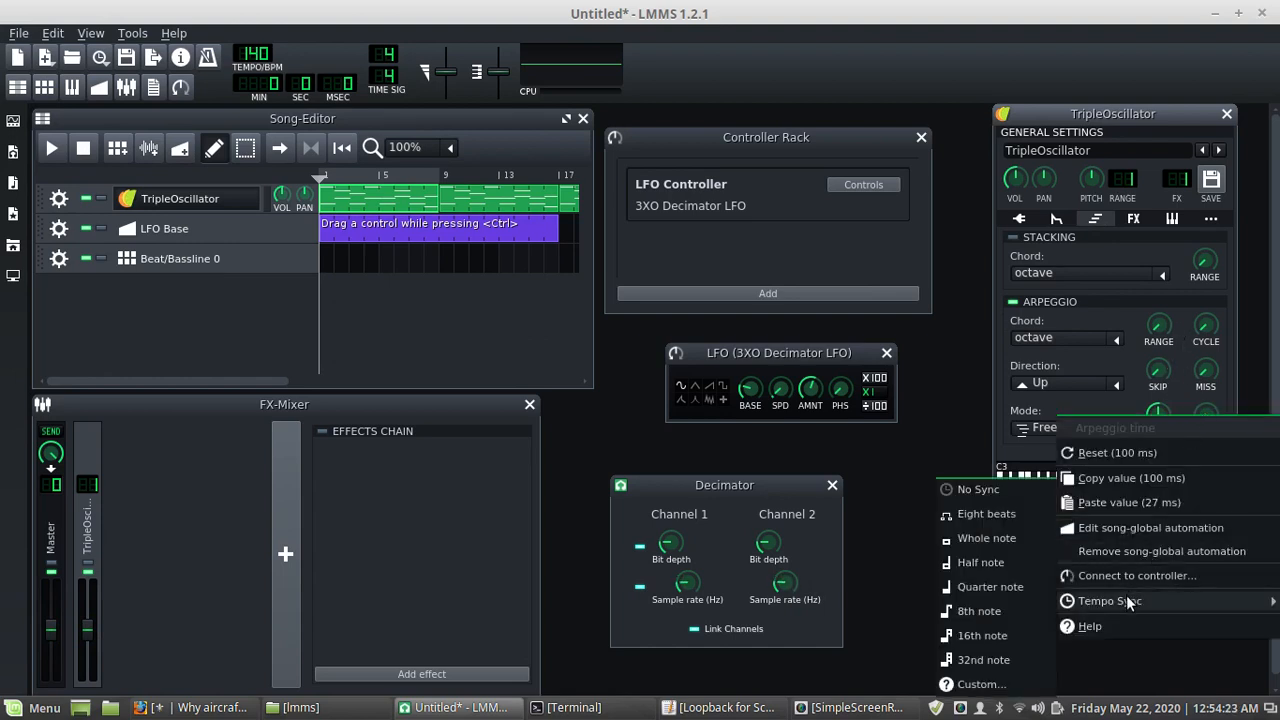
pyautogui.click(985, 623)
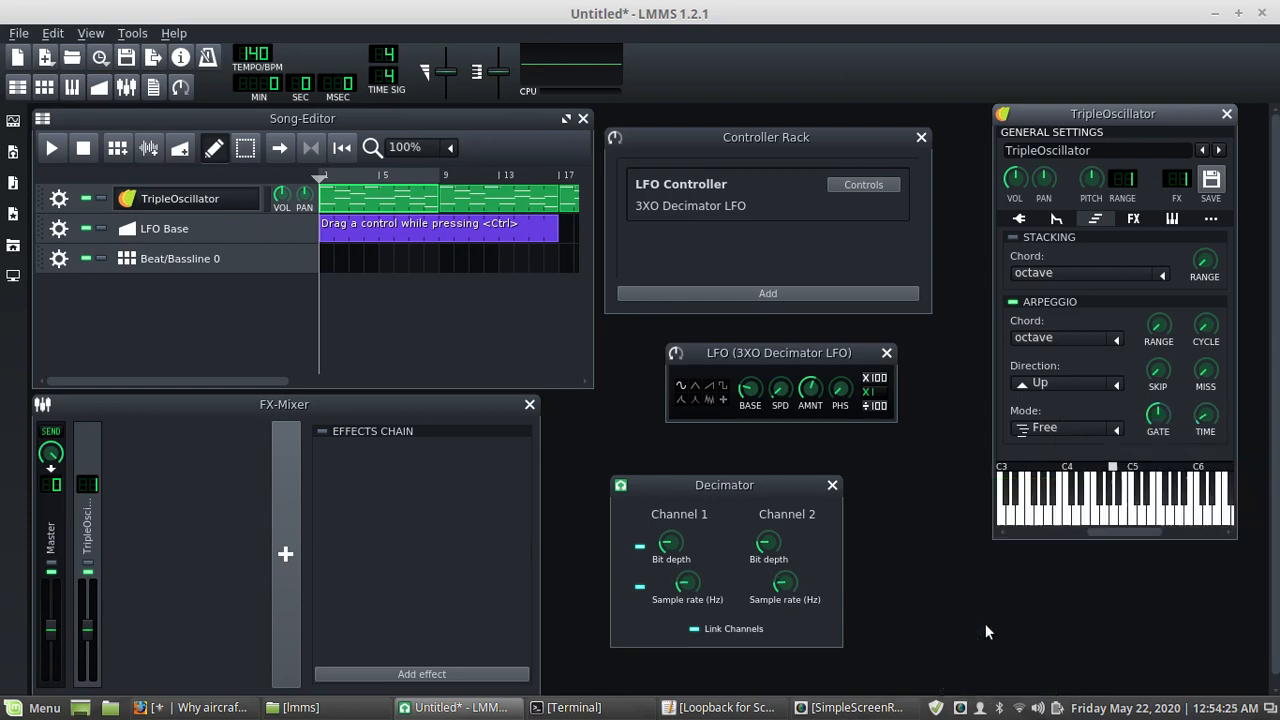
# Play the song while lowering the arpeggio gate and the LFO's base amount, and stop playback
pyautogui.click(42, 147)
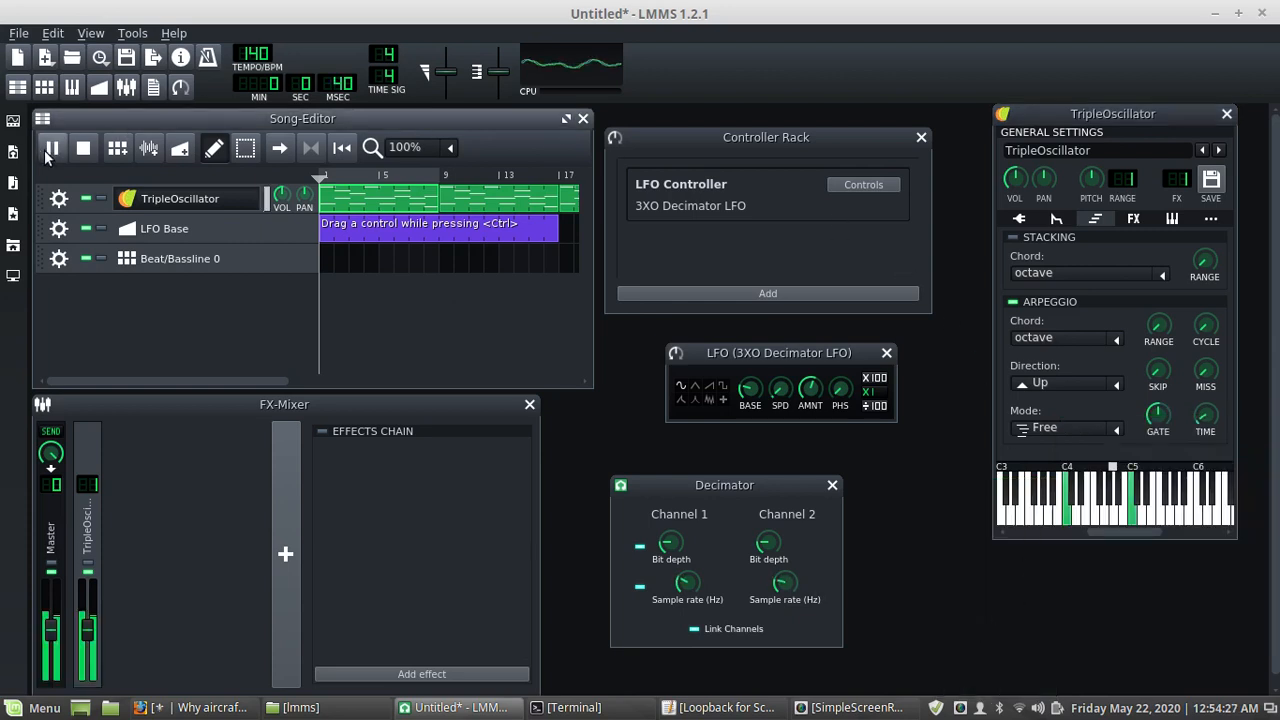
pyautogui.click(1162, 416)
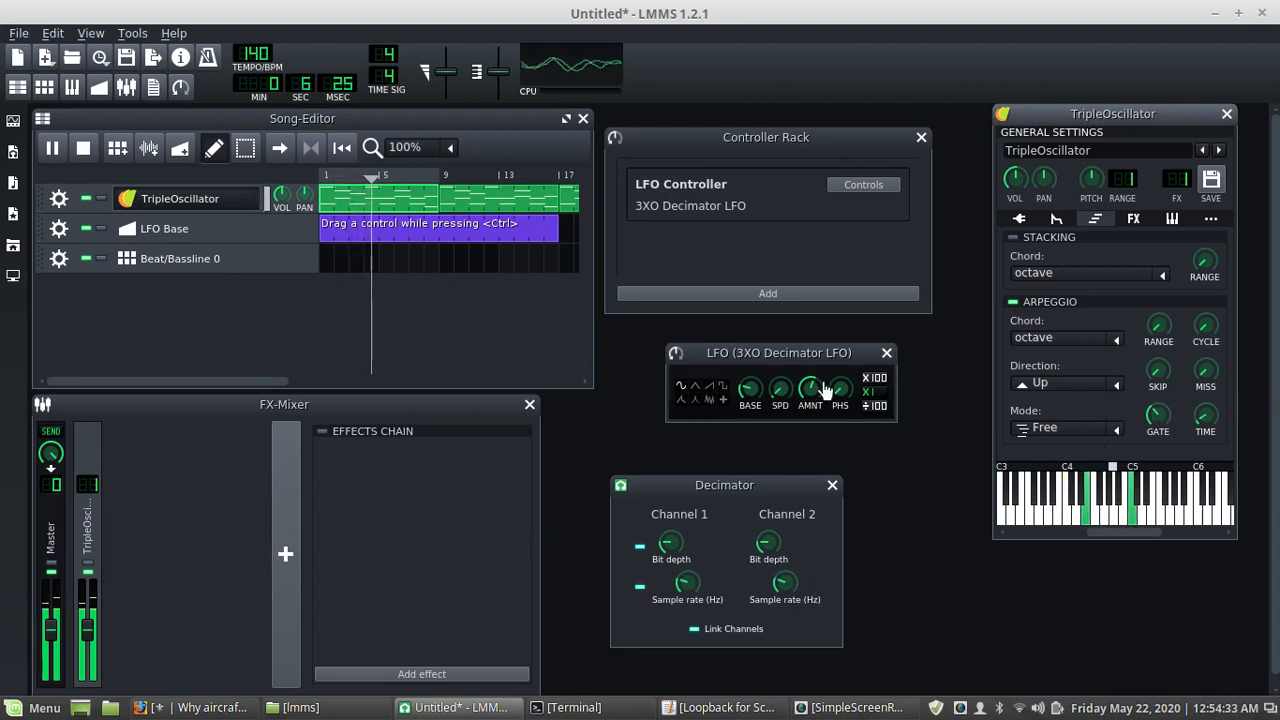
pyautogui.click(749, 389)
pyautogui.moveTo(749, 389)
pyautogui.mouseDown()
pyautogui.moveTo(749, 404)
pyautogui.moveTo(749, 393)
pyautogui.mouseUp()
pyautogui.click(88, 148)
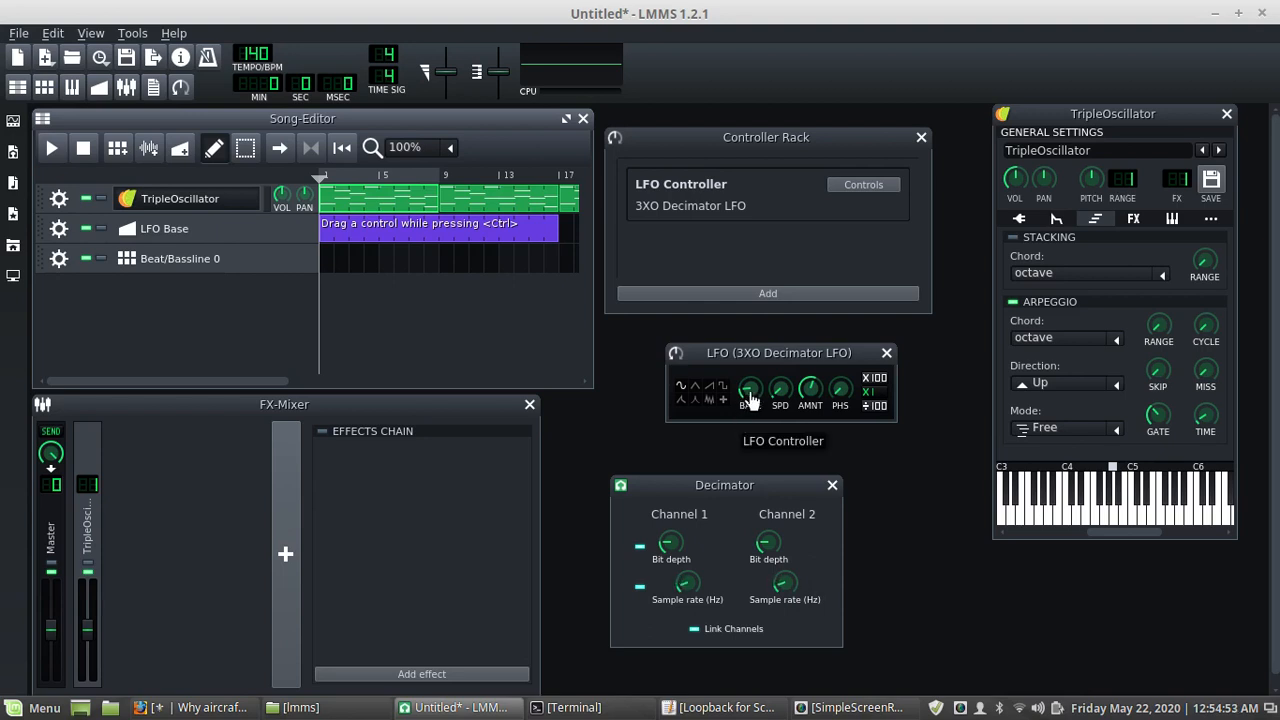
# Link the LFO's base value to the LFO Base automation clip and show the TripleOscillator's effects chain
pyautogui.moveTo(749, 399); pyautogui.dragTo(444, 236)
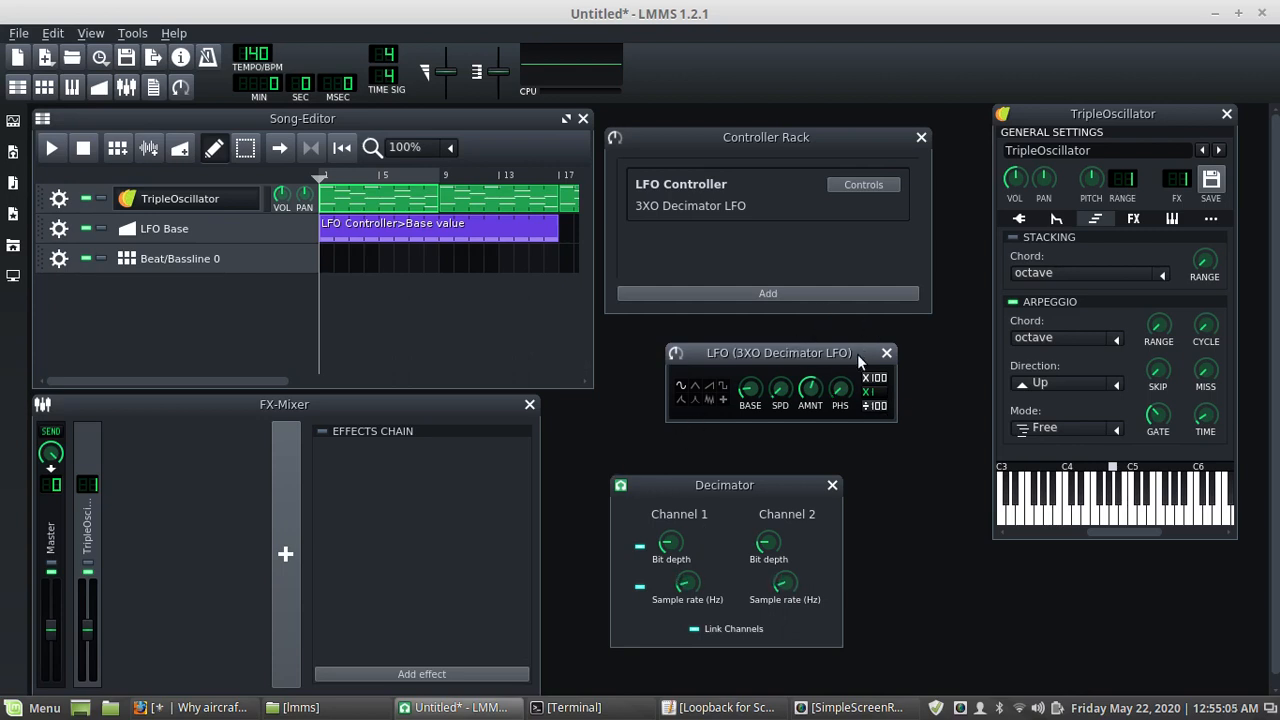
pyautogui.click(1134, 219)
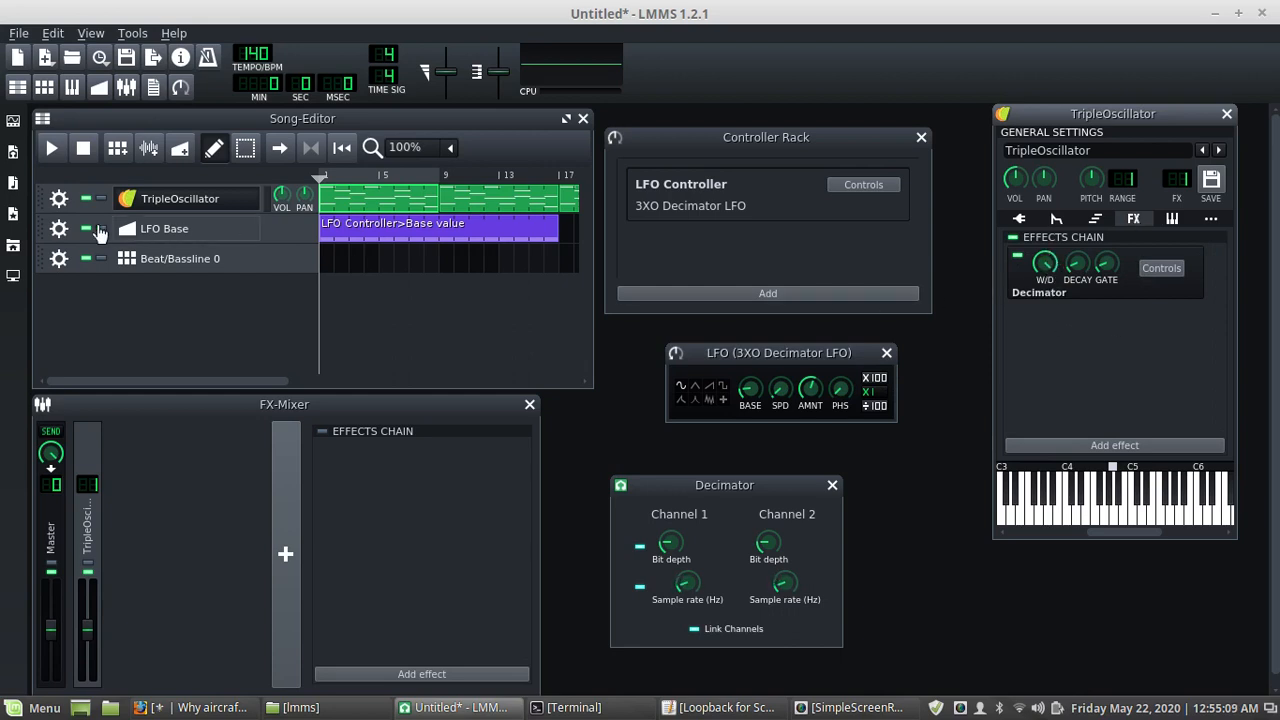
# Add an automation track named "Decimator WD" with a 16-bar automation clip starting at bar 1
pyautogui.click(177, 145)
pyautogui.doubleClick(162, 288)
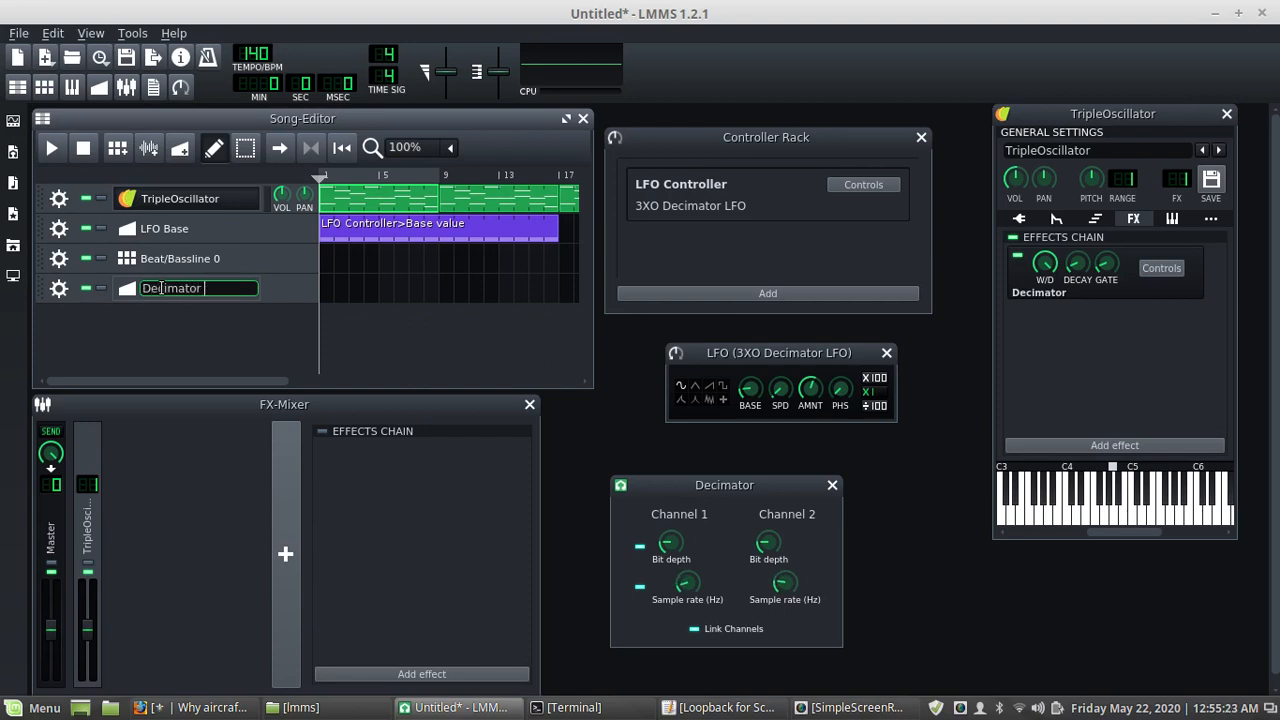
pyautogui.press('Return')
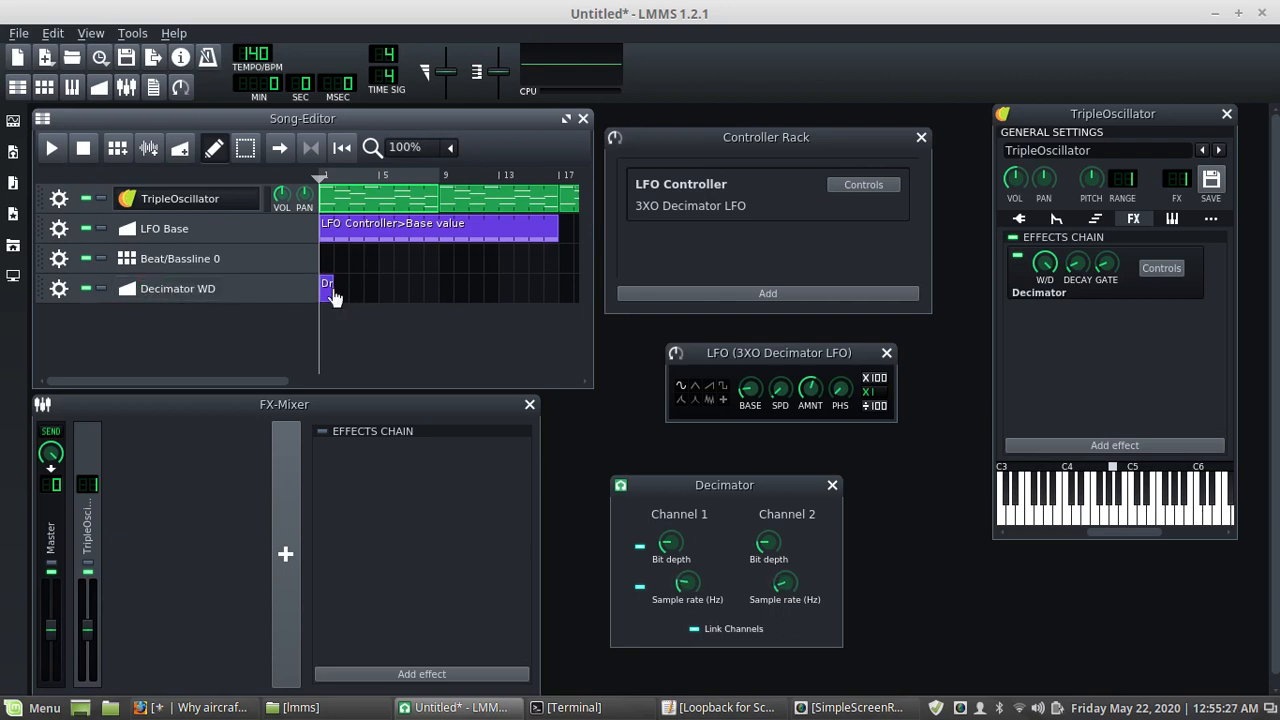
pyautogui.moveTo(334, 296); pyautogui.dragTo(557, 294)
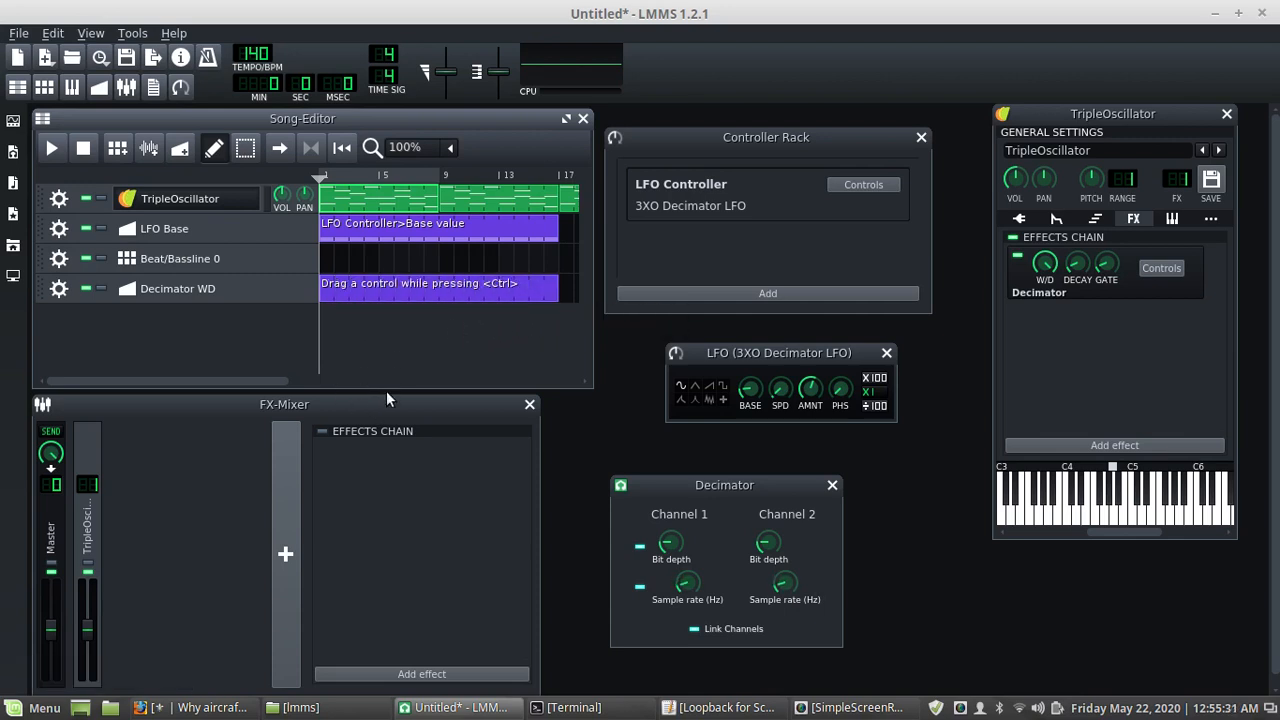
# Extend the Decimator WD and LFO Base automation clips to bar 25, matching the end of the TripleOscillator clip
pyautogui.moveTo(276, 383); pyautogui.dragTo(361, 396)
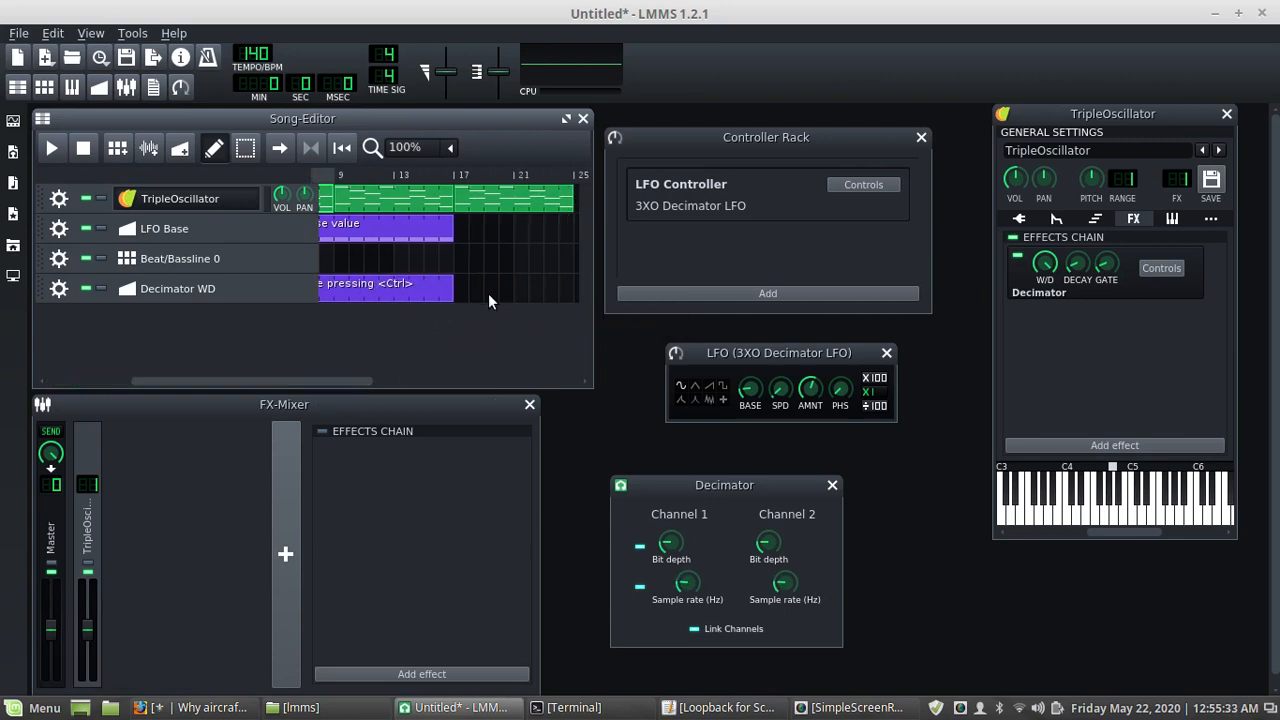
pyautogui.moveTo(454, 290); pyautogui.dragTo(561, 294)
pyautogui.moveTo(347, 381); pyautogui.dragTo(394, 391)
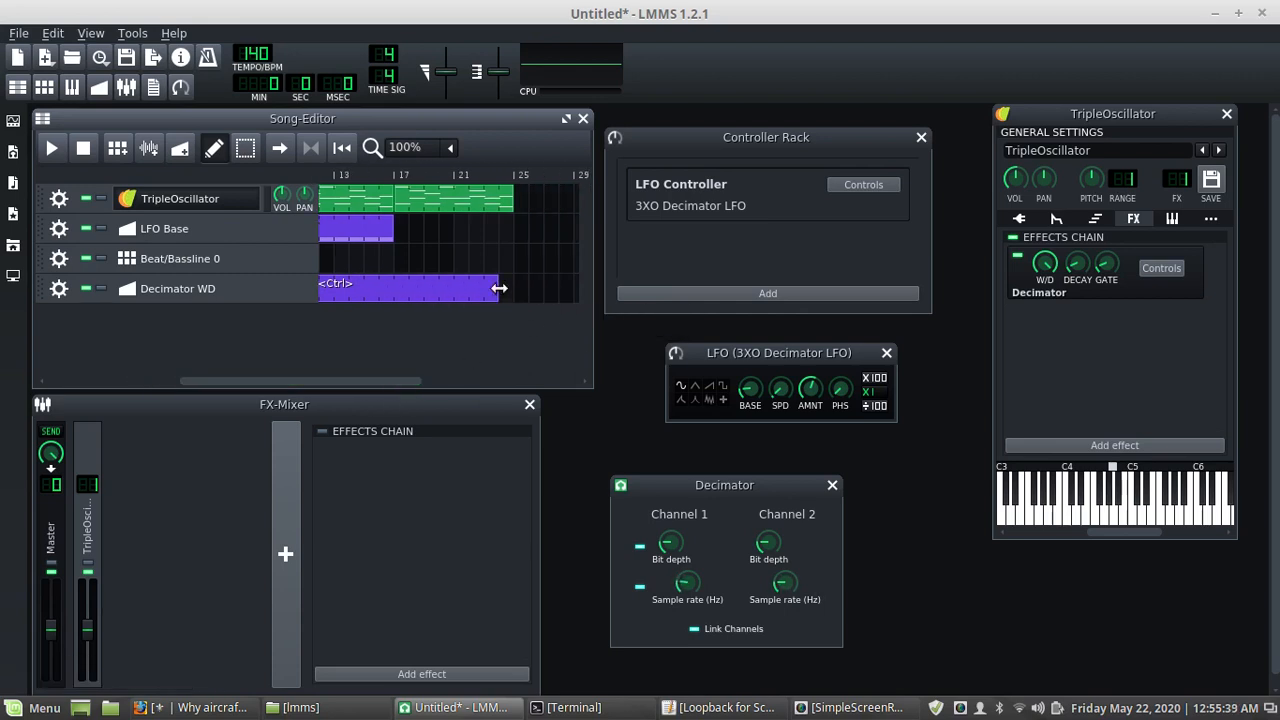
pyautogui.moveTo(498, 287); pyautogui.dragTo(510, 294)
pyautogui.moveTo(393, 227); pyautogui.dragTo(514, 228)
pyautogui.moveTo(362, 382); pyautogui.dragTo(205, 377)
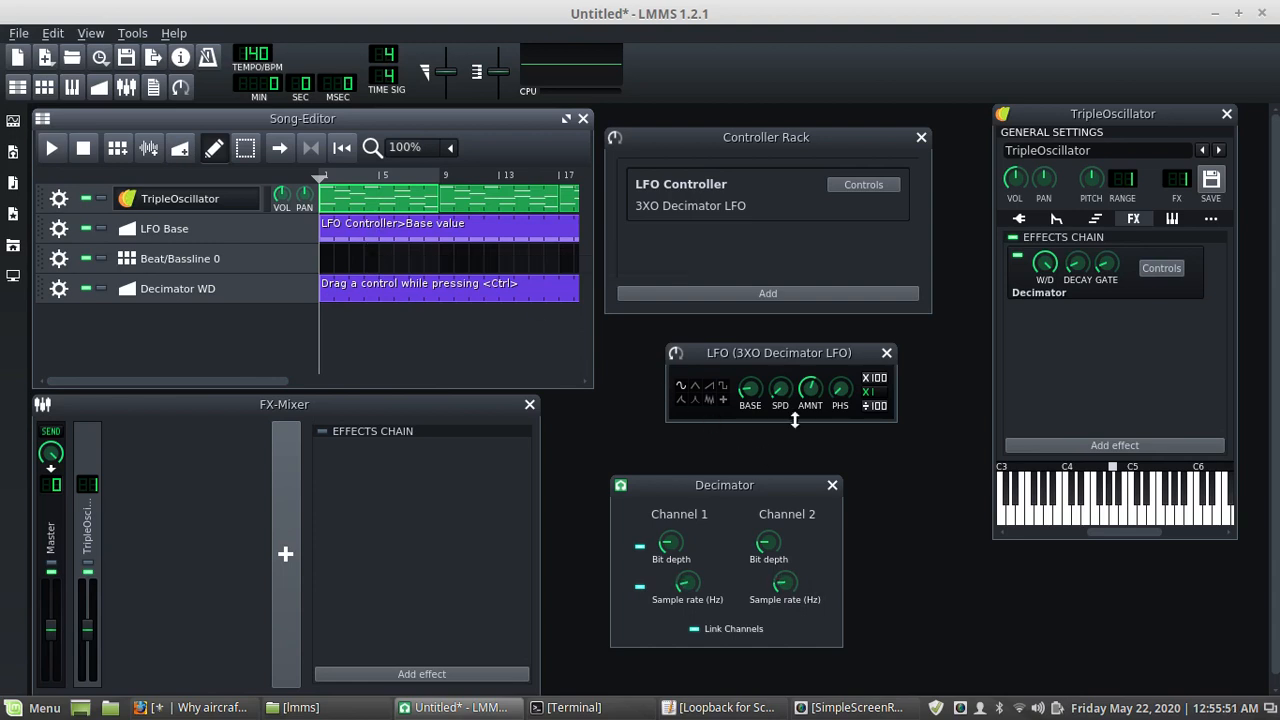
pyautogui.click(670, 549)
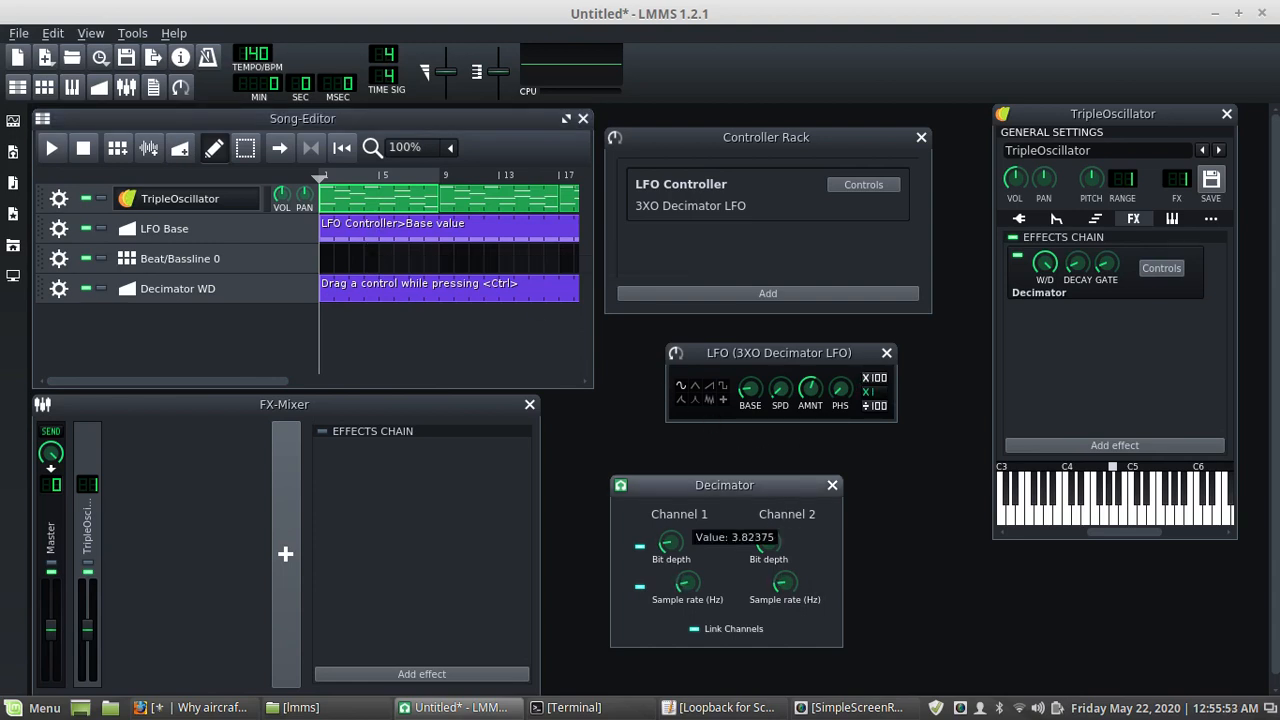
pyautogui.moveTo(670, 549); pyautogui.dragTo(670, 549)
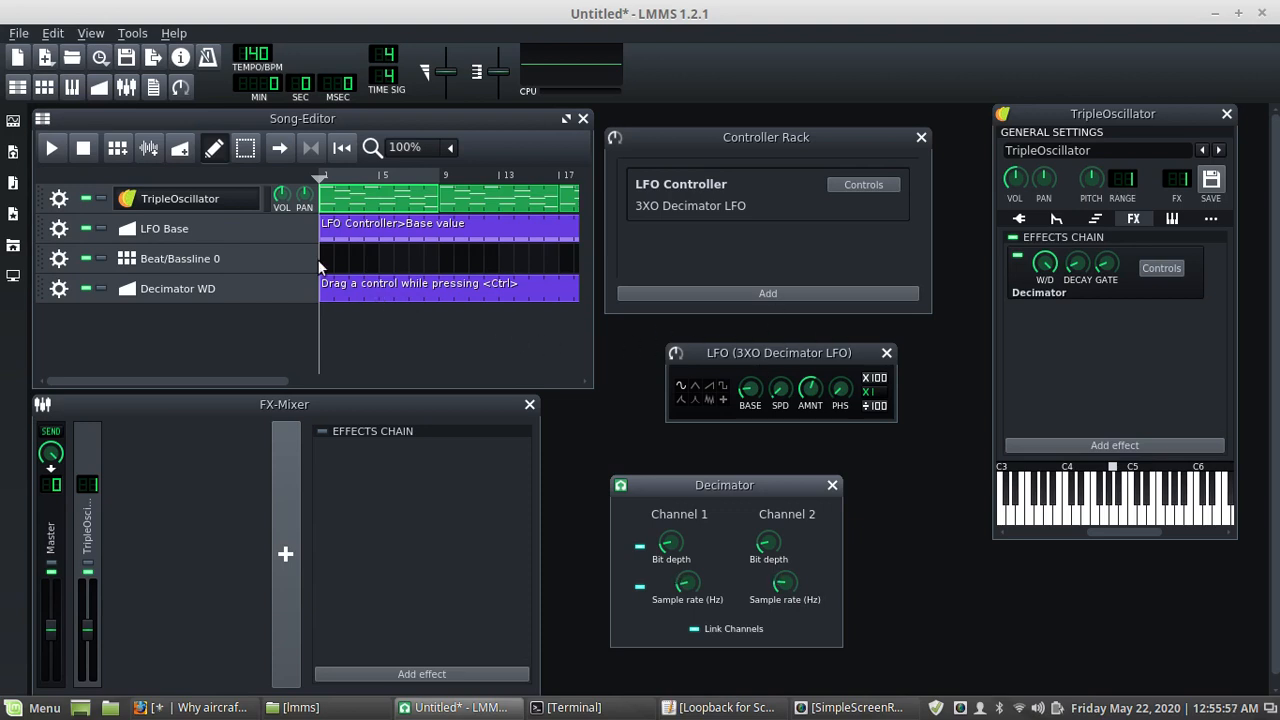
pyautogui.click(56, 150)
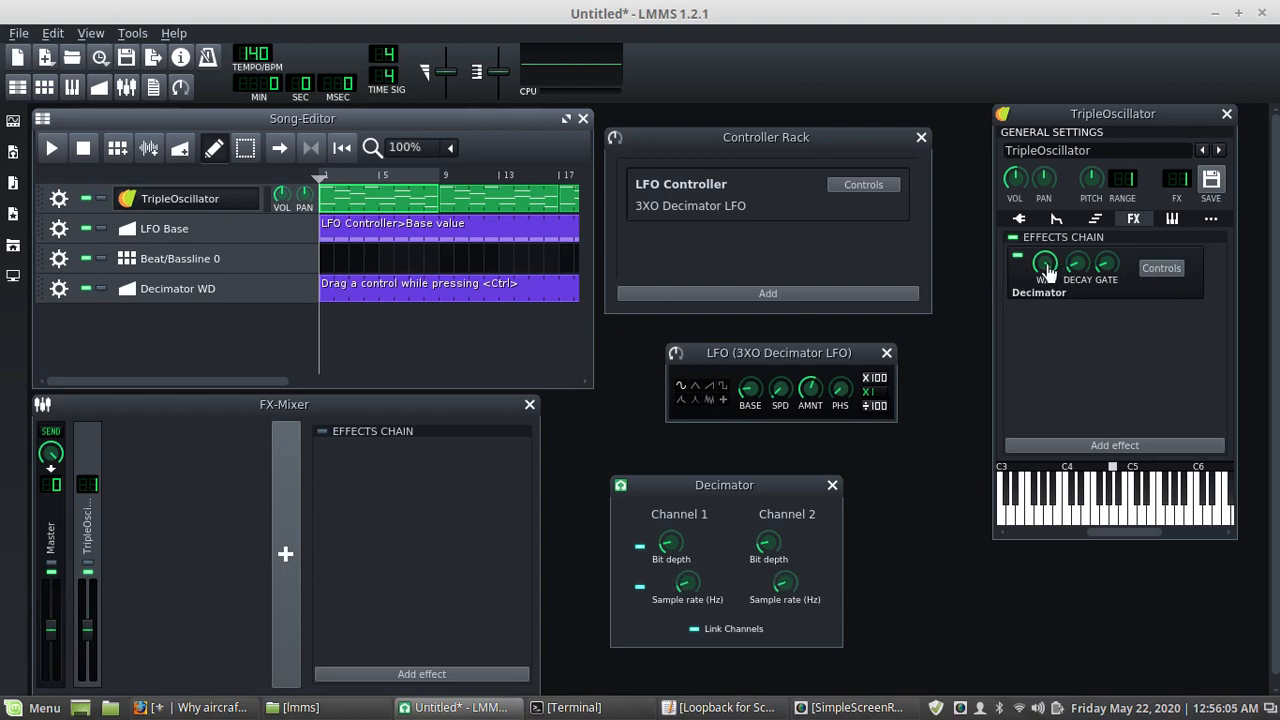
# Link the Decimator's wet/dry knob to the Decimator WD clip and set that clip's automation to linear progression
pyautogui.moveTo(1045, 268); pyautogui.dragTo(481, 290)
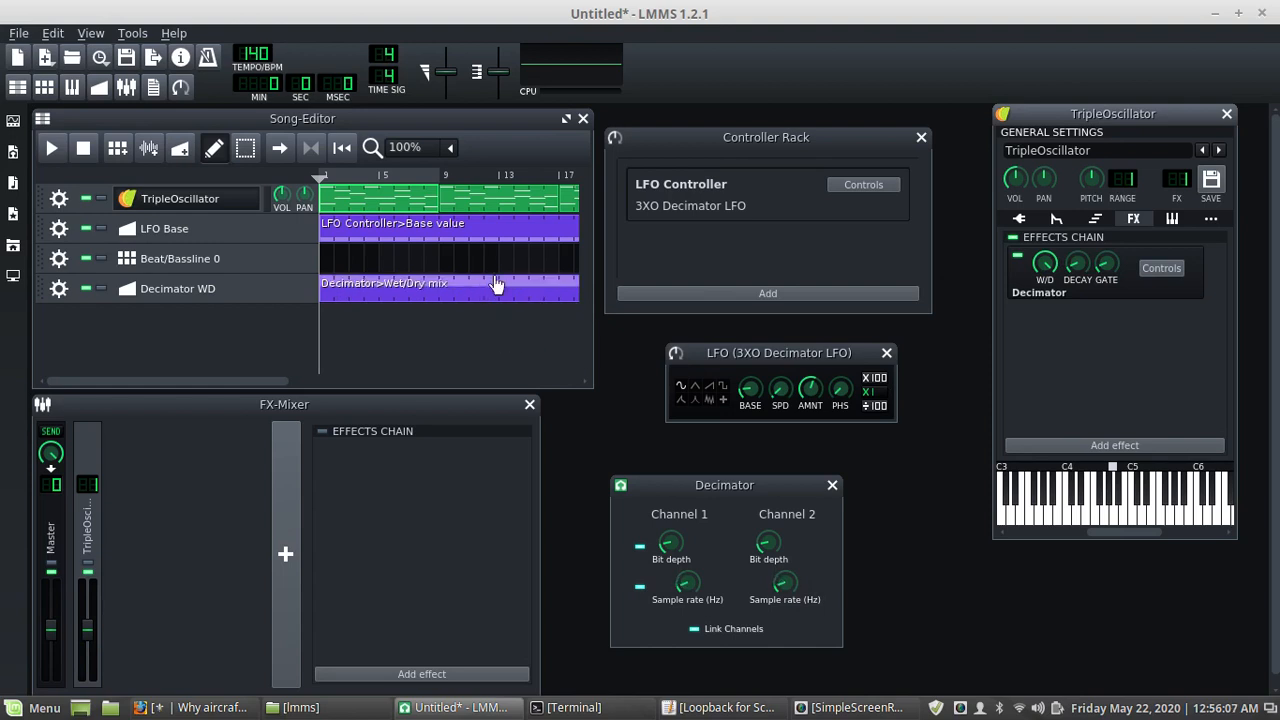
pyautogui.doubleClick(445, 300)
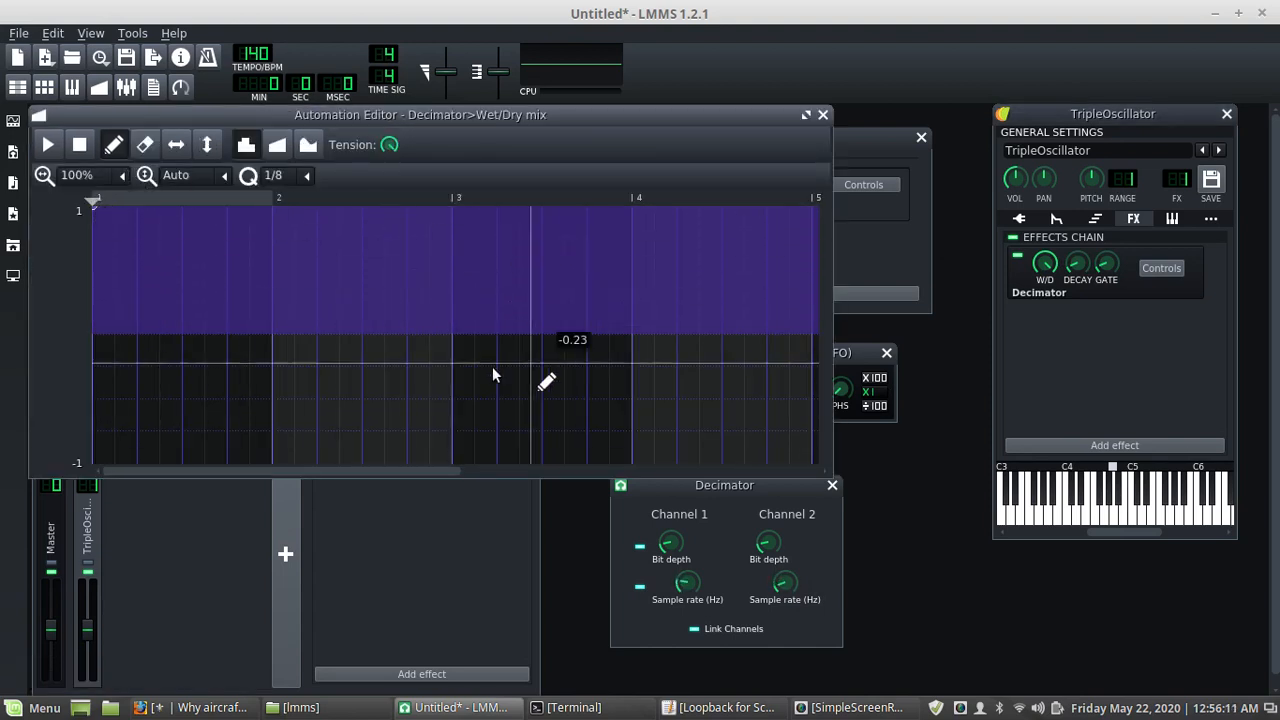
pyautogui.click(277, 145)
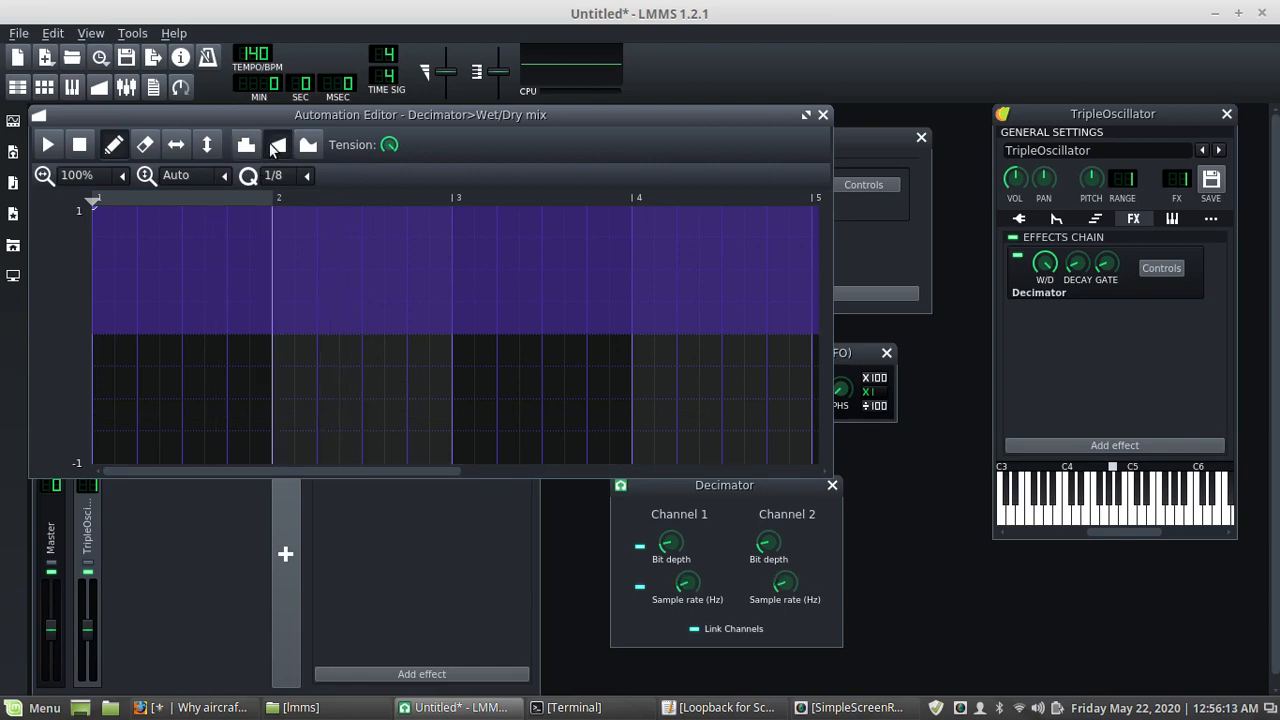
# Fade the wet/dry automation to 0 at bar 16, hold it at 1 until halfway through bar 3, and close the editor
pyautogui.moveTo(376, 472); pyautogui.dragTo(563, 509)
pyautogui.click(615, 435)
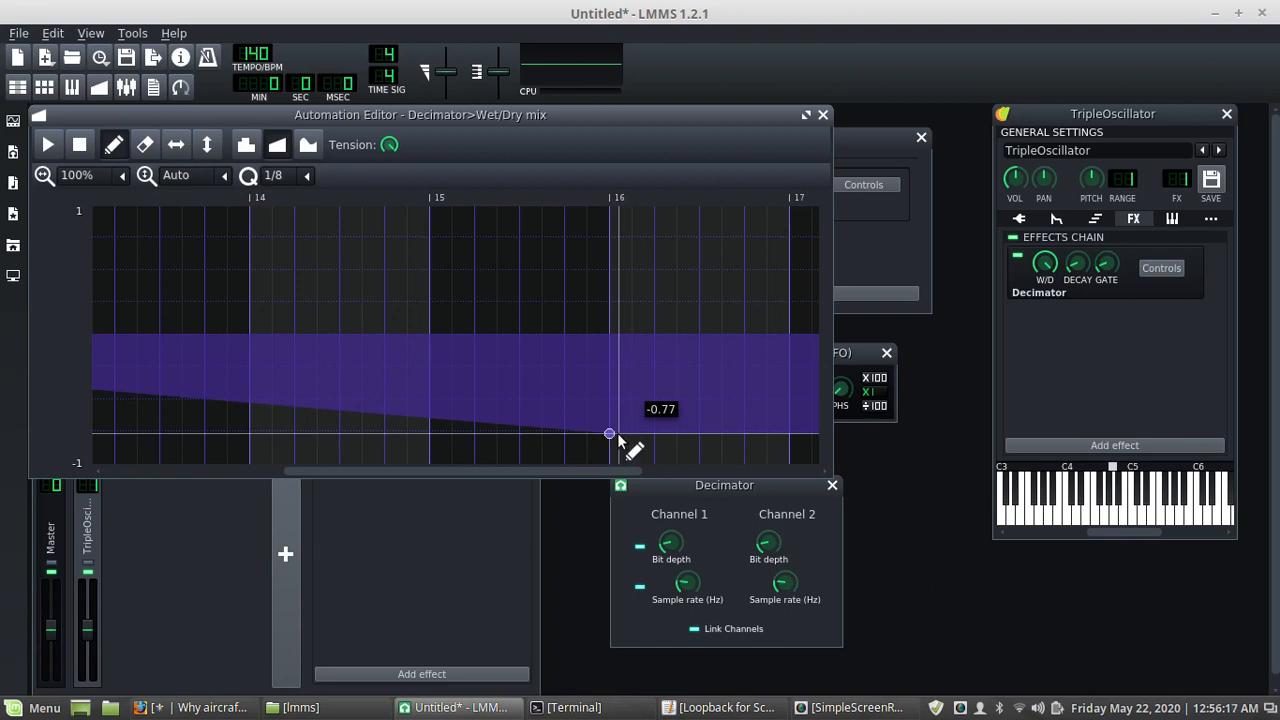
pyautogui.moveTo(617, 433); pyautogui.dragTo(627, 351)
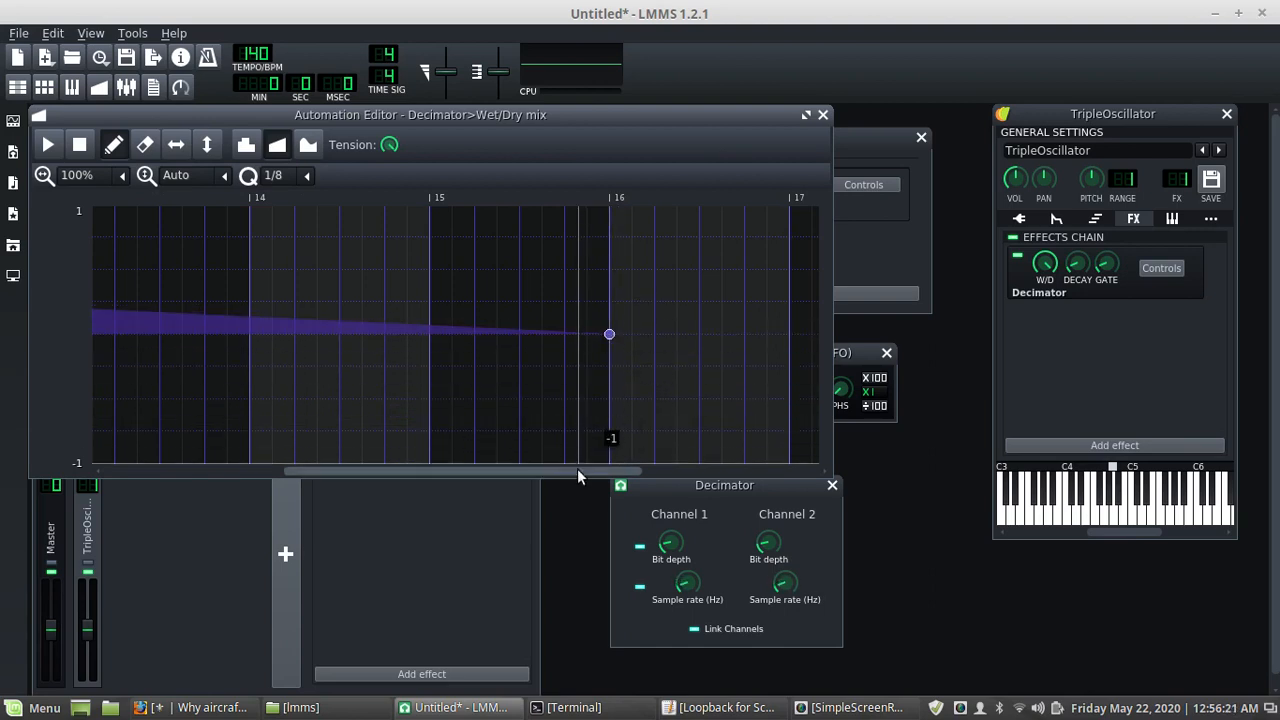
pyautogui.moveTo(577, 470); pyautogui.dragTo(292, 423)
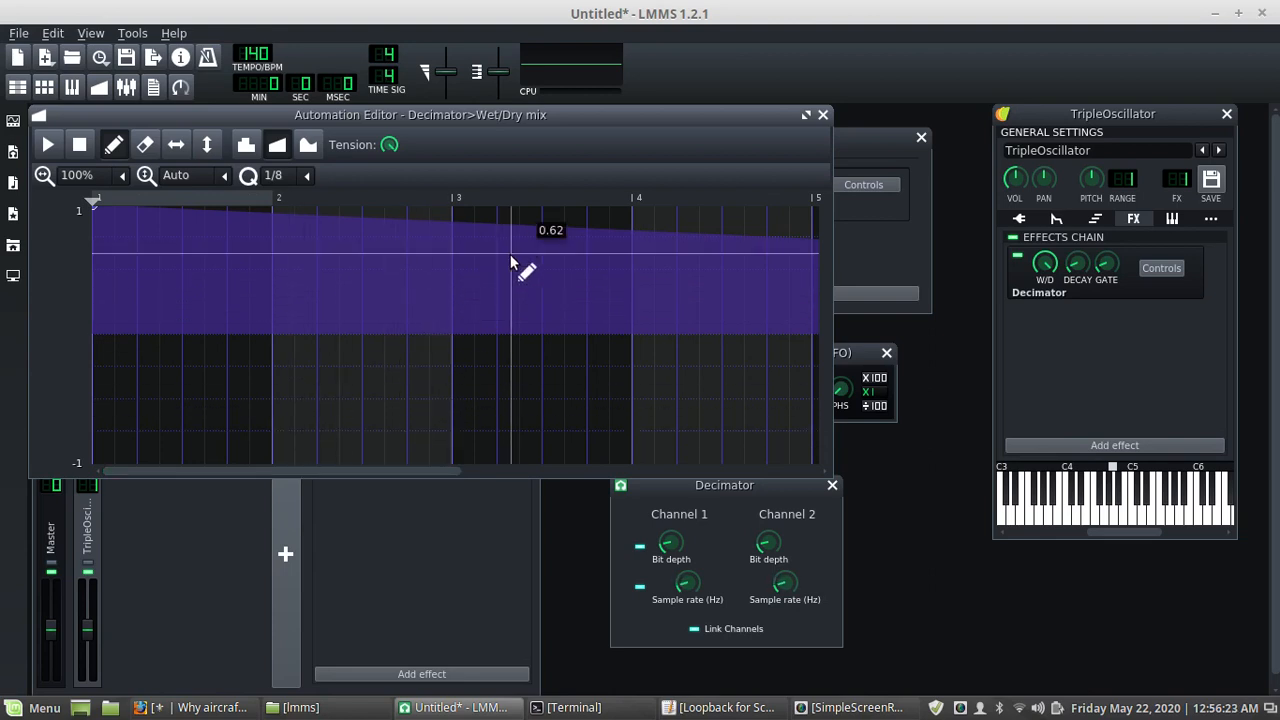
pyautogui.moveTo(493, 227); pyautogui.dragTo(533, 207)
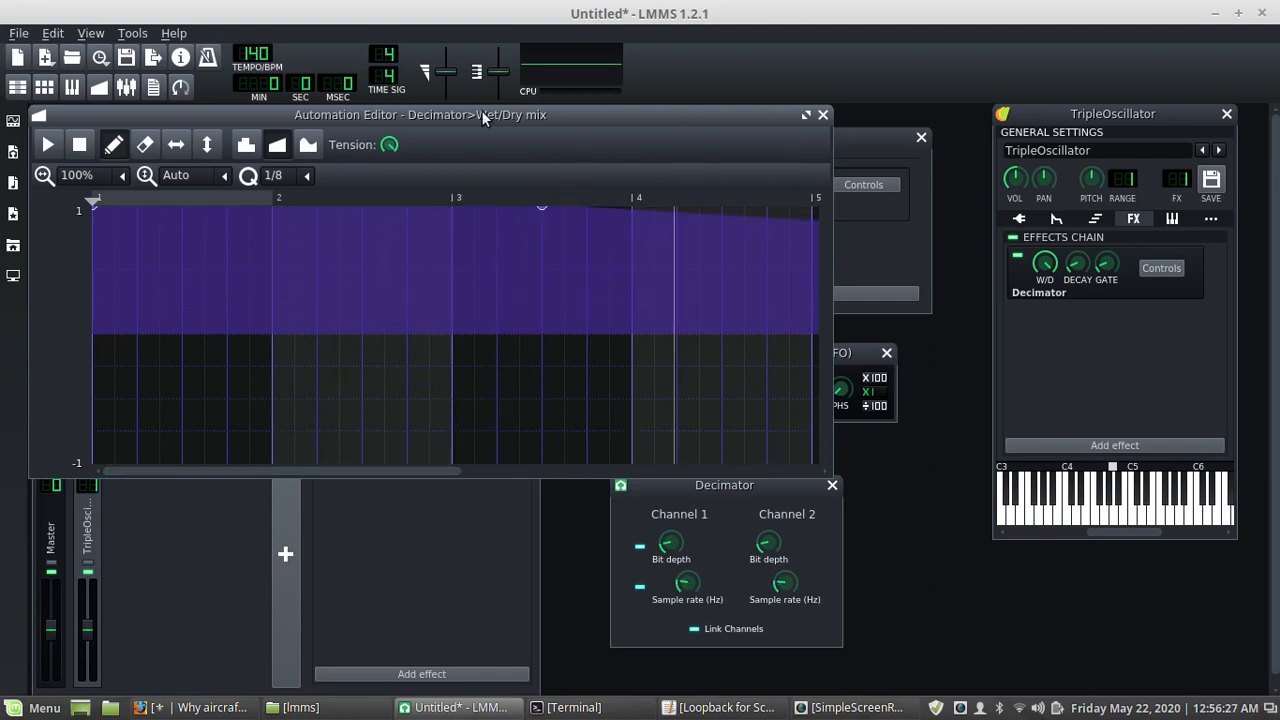
pyautogui.click(98, 89)
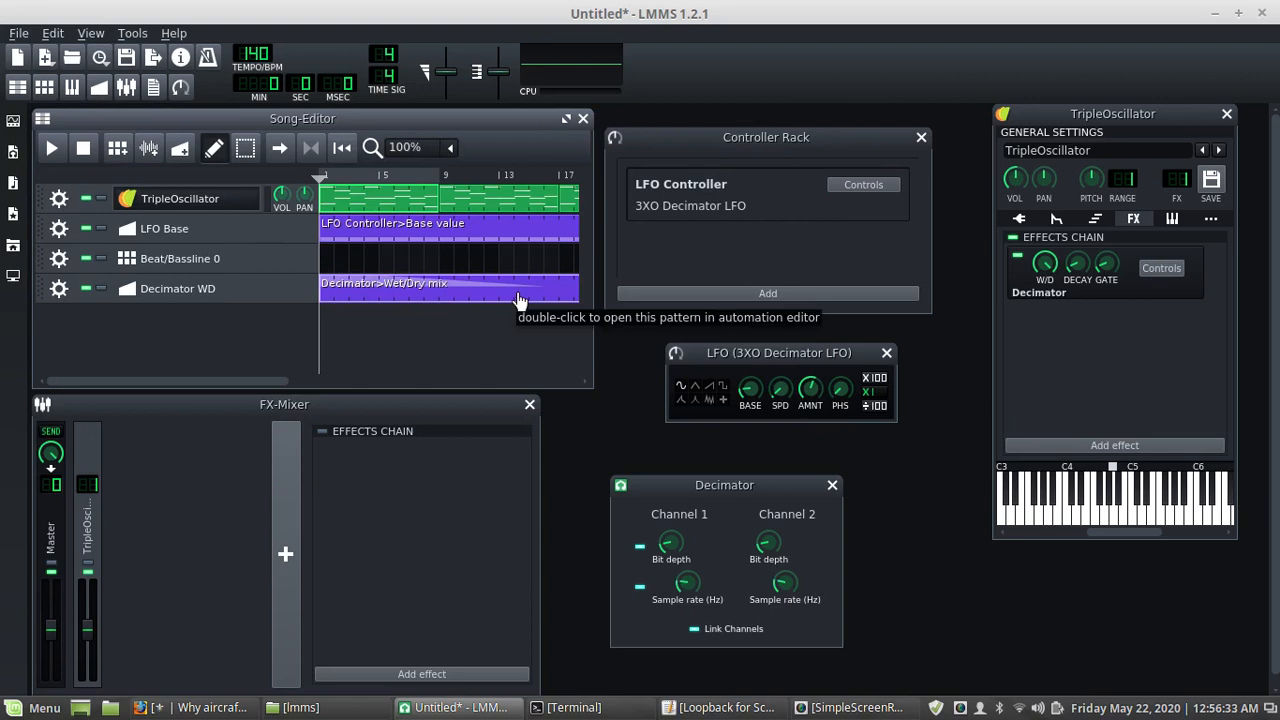
# Move the wet/dry fade's end point from bar 16 to just past bar 19, and preview the song
pyautogui.doubleClick(487, 299)
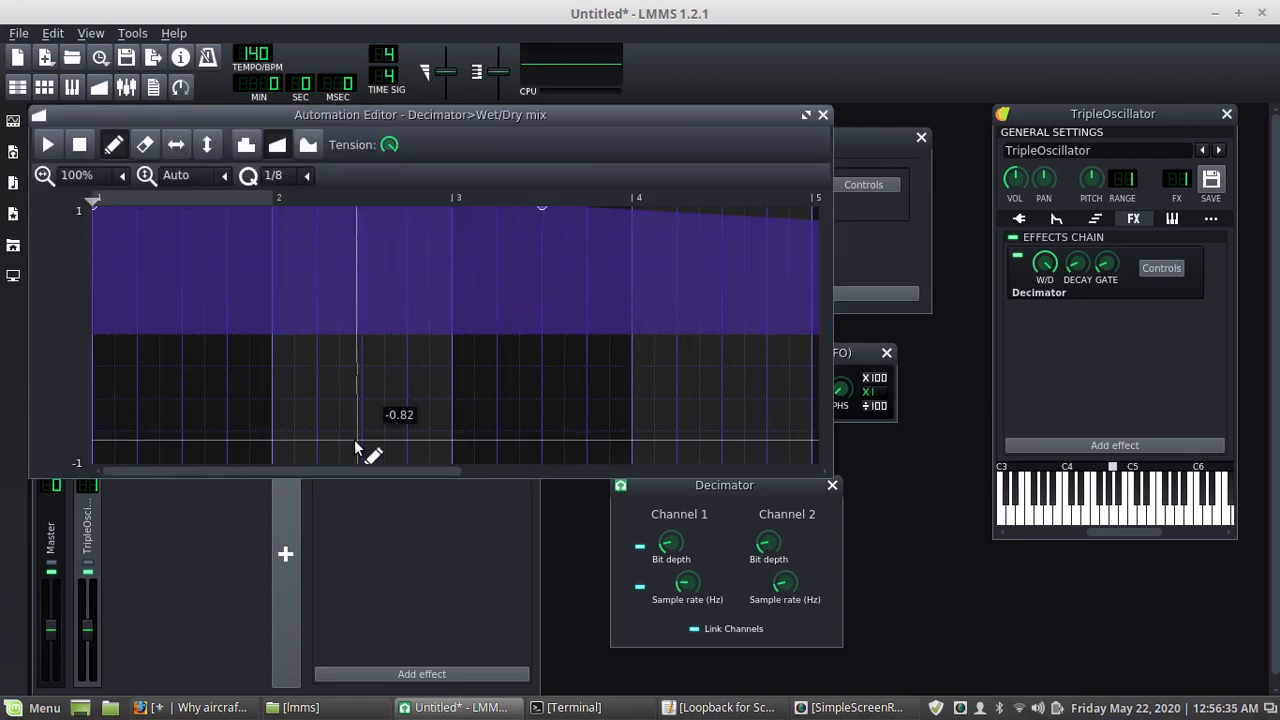
pyautogui.moveTo(361, 478); pyautogui.dragTo(571, 498)
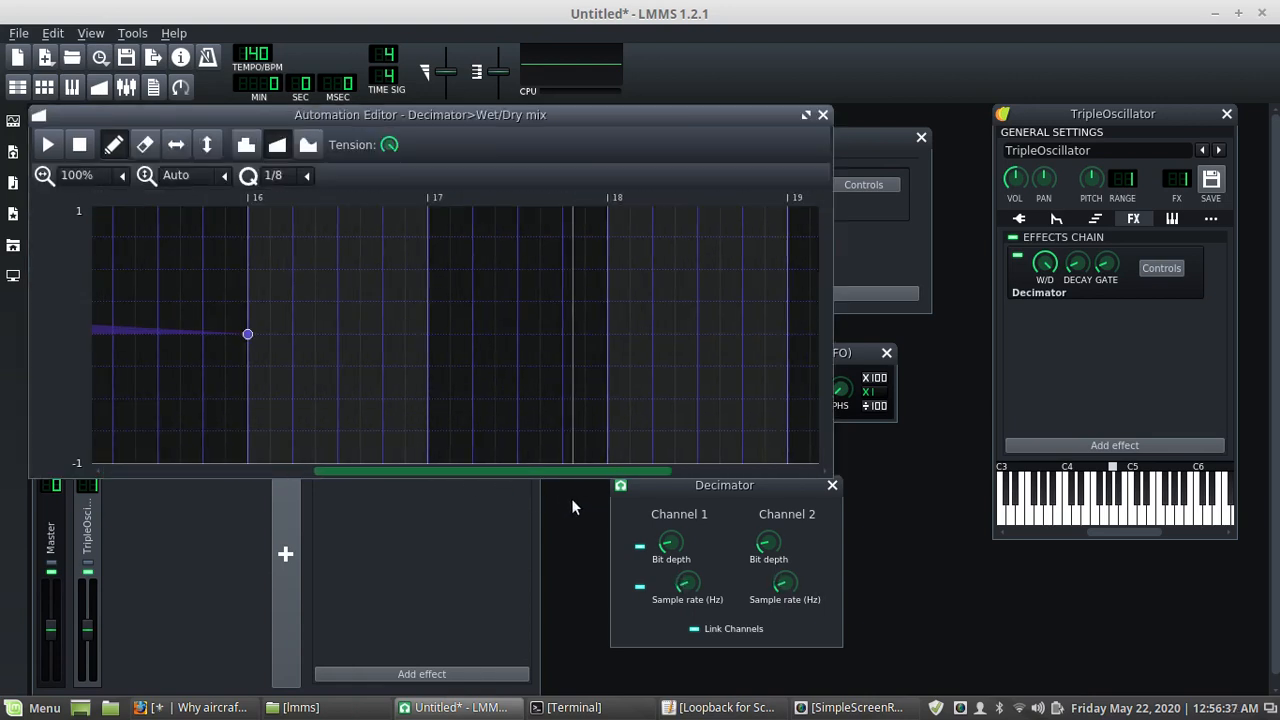
pyautogui.moveTo(253, 341)
pyautogui.mouseDown()
pyautogui.moveTo(706, 374)
pyautogui.moveTo(809, 341)
pyautogui.mouseUp()
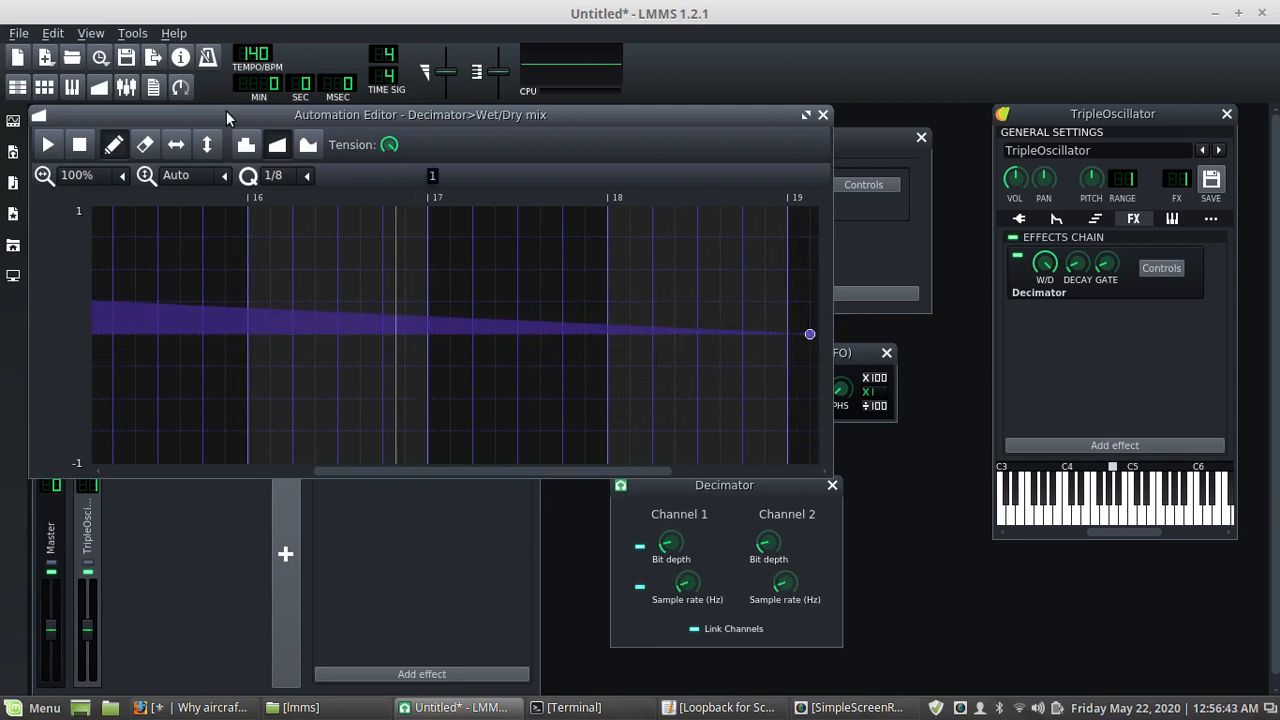
pyautogui.click(100, 87)
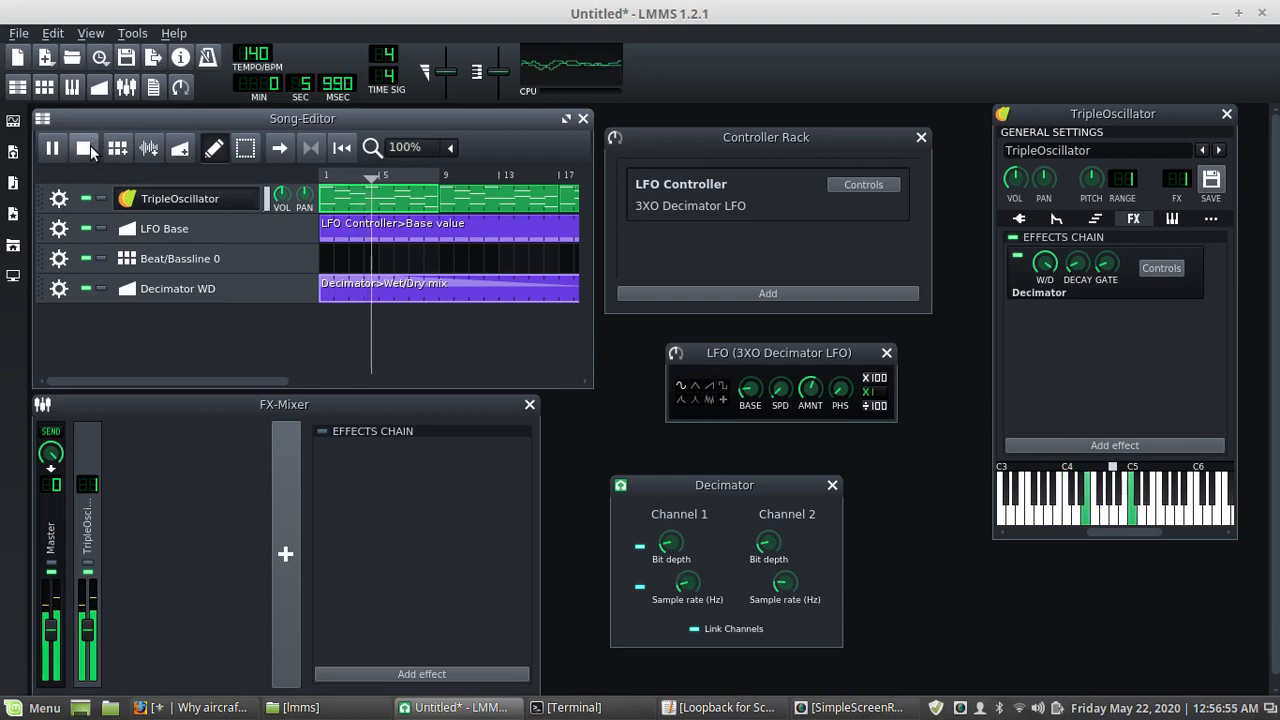
pyautogui.click(84, 148)
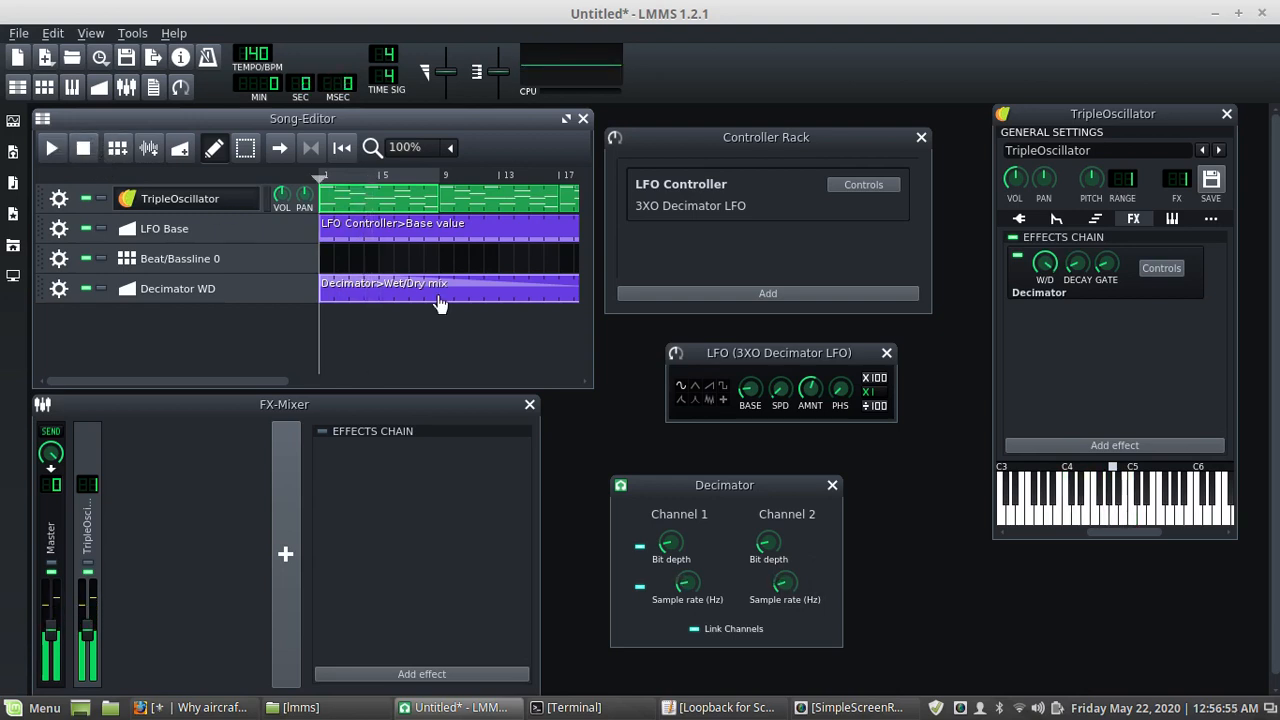
# Shape the LFO Base automation as a linear rise from near 0 at bar 1 to about 0.5 at bar 4
pyautogui.click(745, 395)
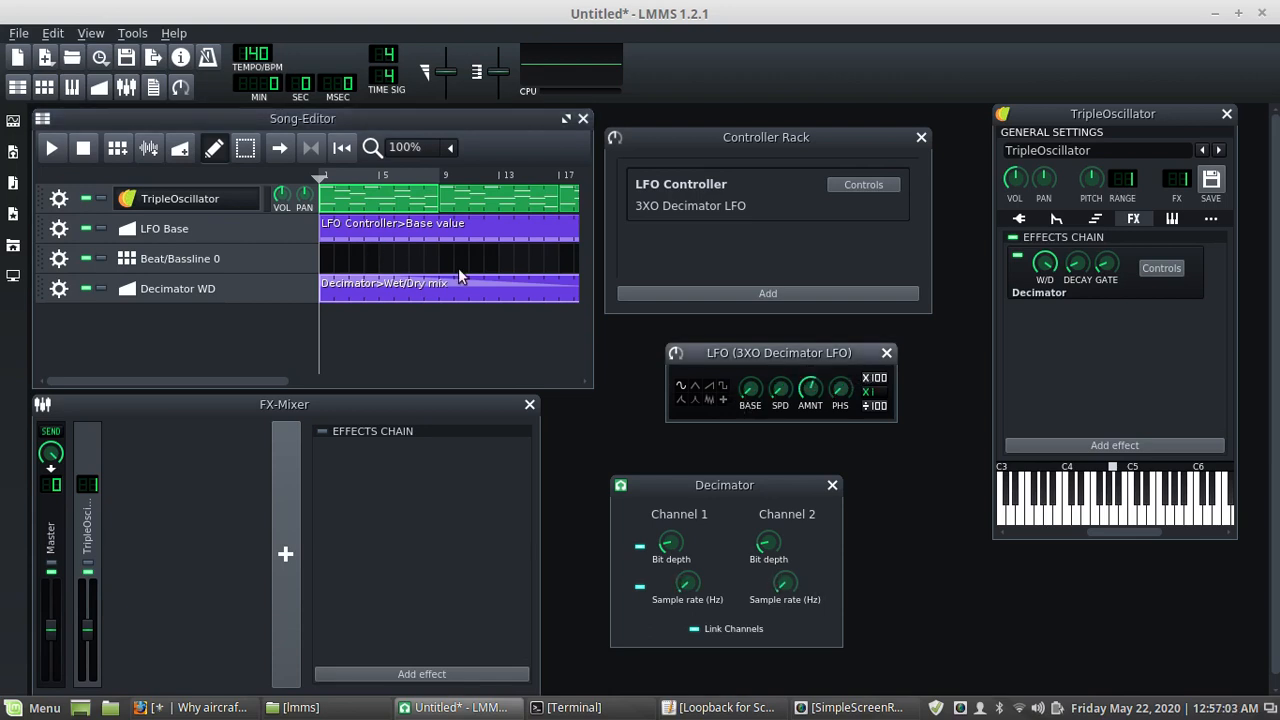
pyautogui.doubleClick(413, 237)
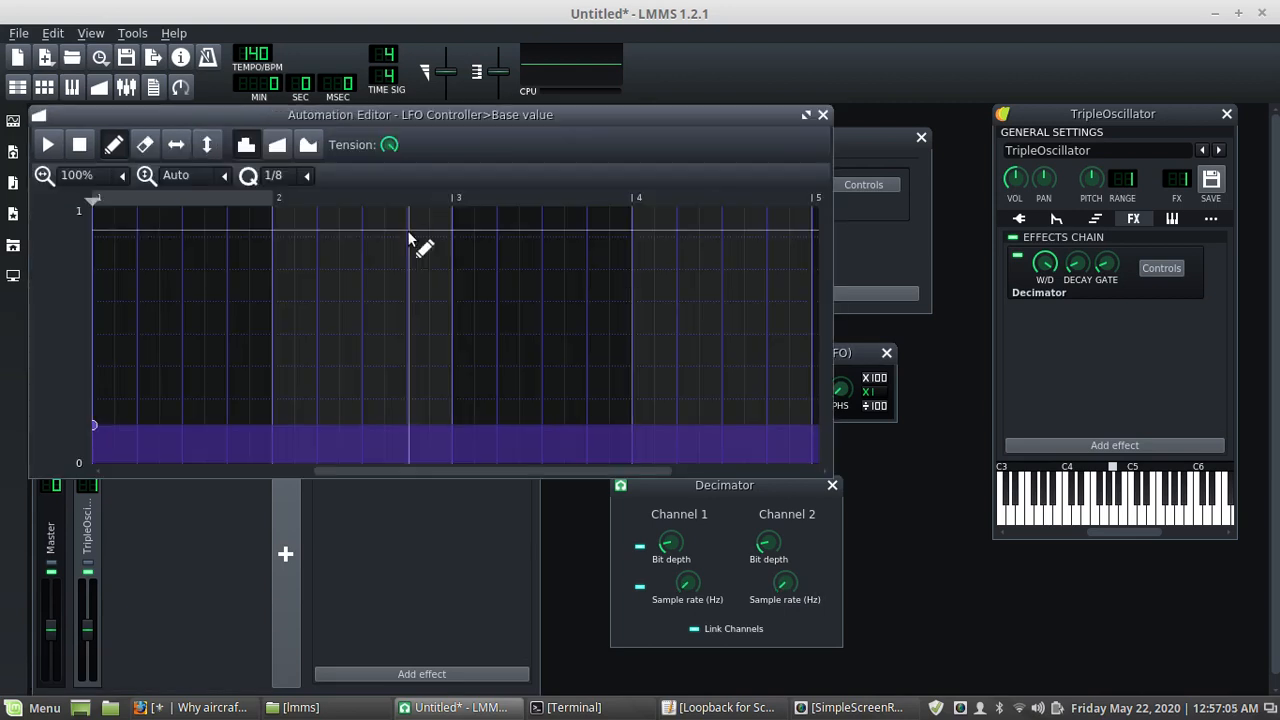
pyautogui.moveTo(100, 428); pyautogui.dragTo(94, 460)
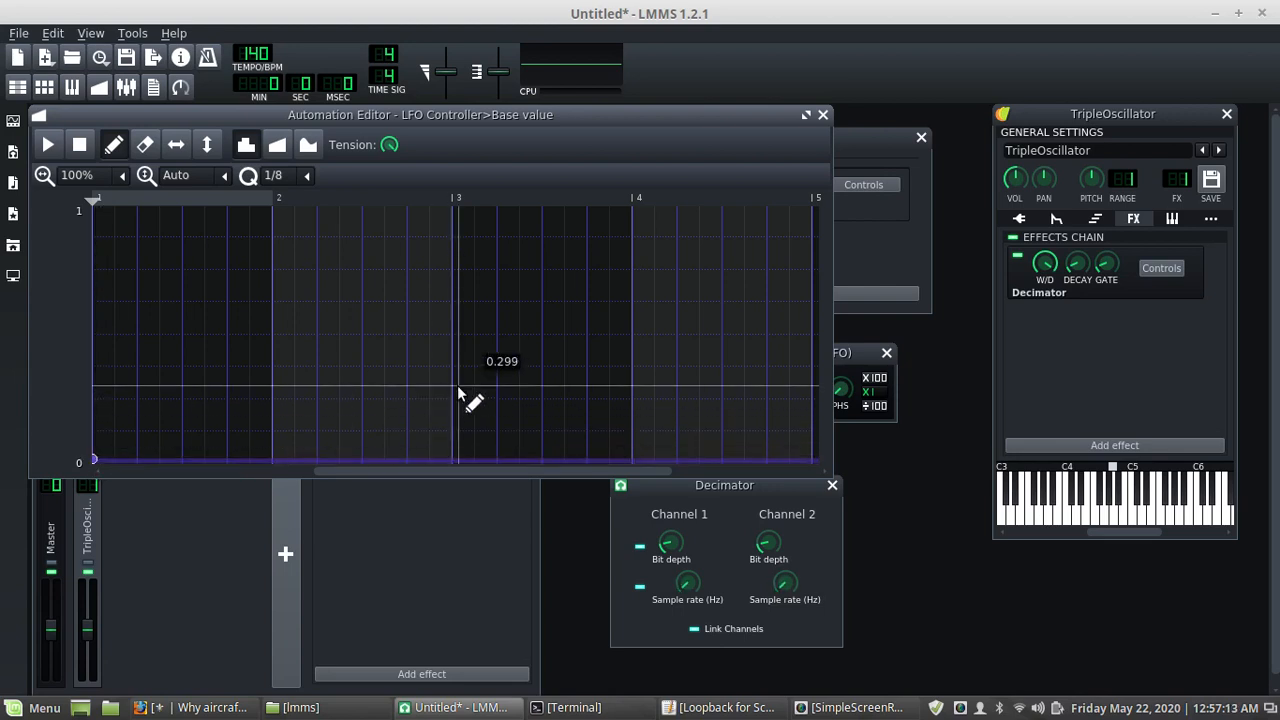
pyautogui.moveTo(472, 331); pyautogui.dragTo(475, 316)
pyautogui.click(278, 147)
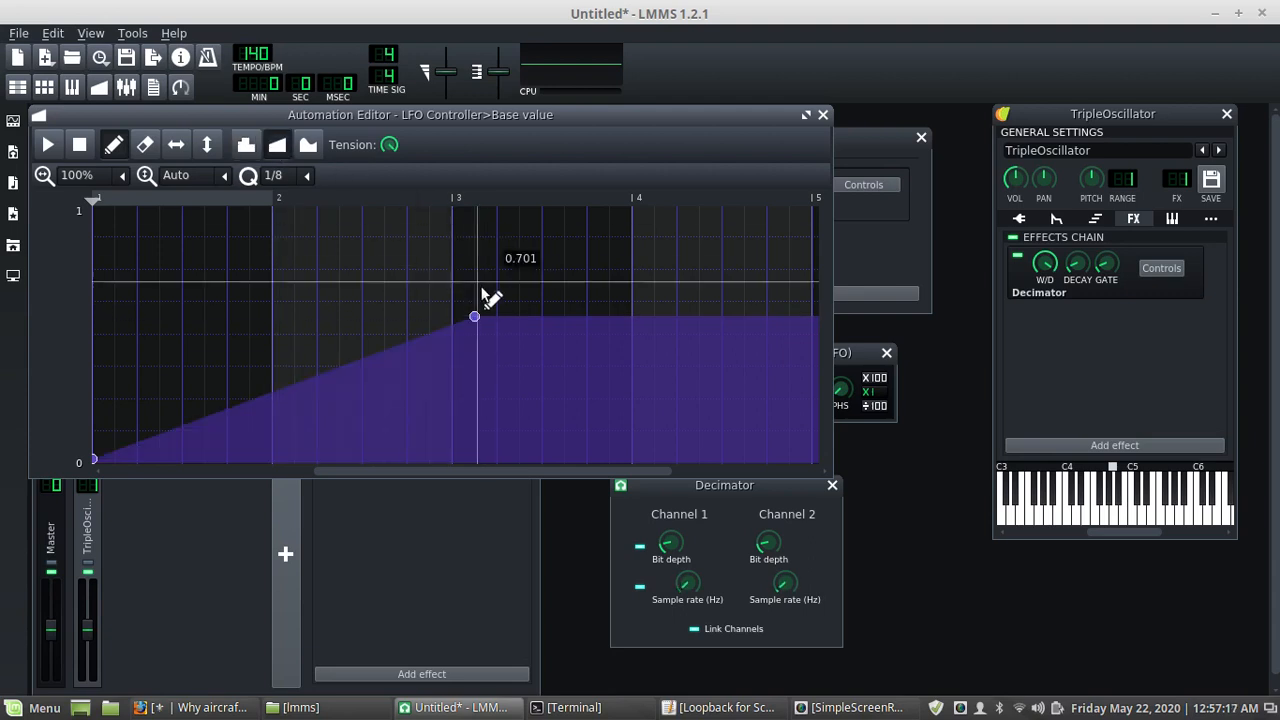
pyautogui.moveTo(490, 332); pyautogui.dragTo(650, 357)
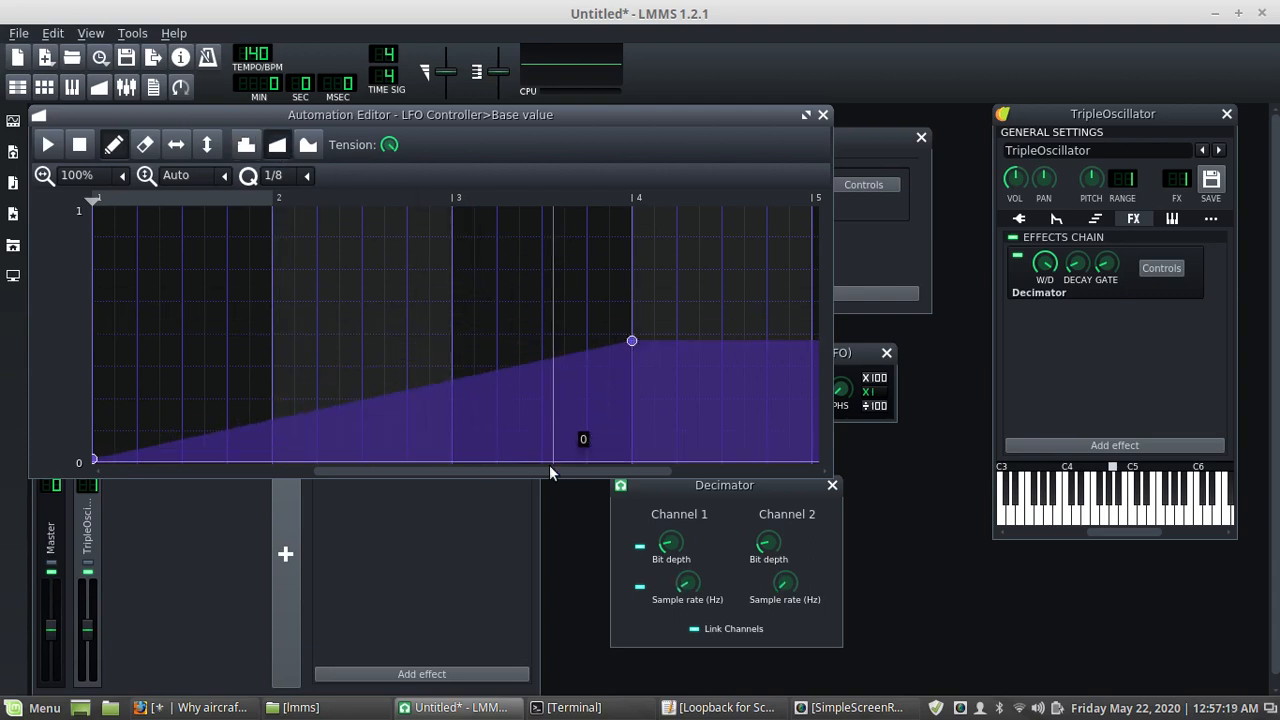
# Add LFO Base automation points of about 0.63 just before bar 21, 0.64 just past bar 22, and near 0 late in bar 25
pyautogui.moveTo(551, 471); pyautogui.dragTo(614, 476)
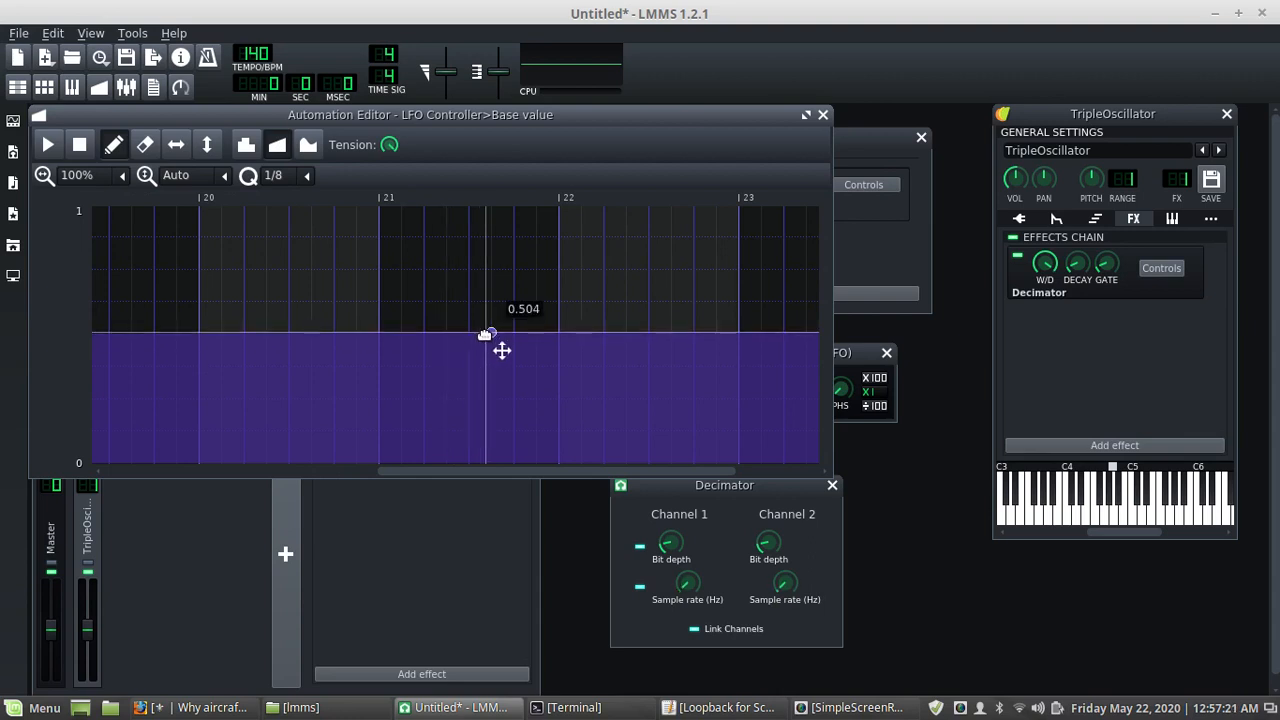
pyautogui.click(402, 310)
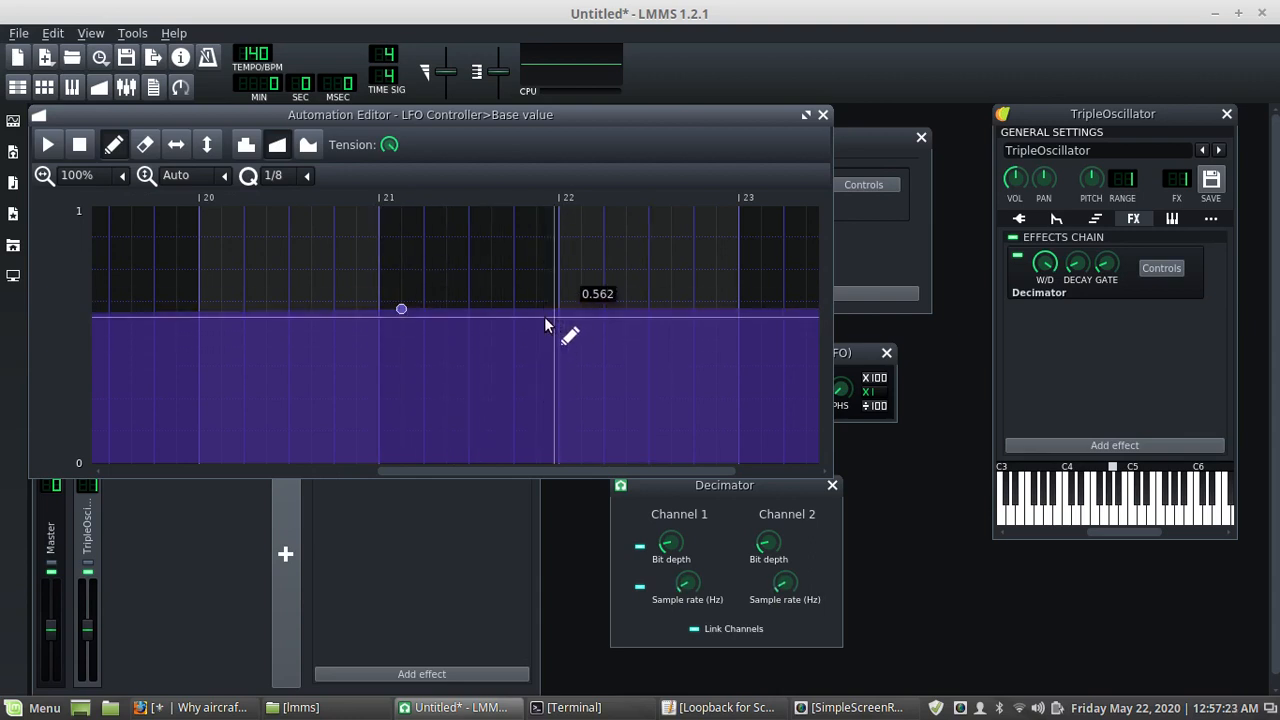
pyautogui.moveTo(398, 310); pyautogui.dragTo(349, 301)
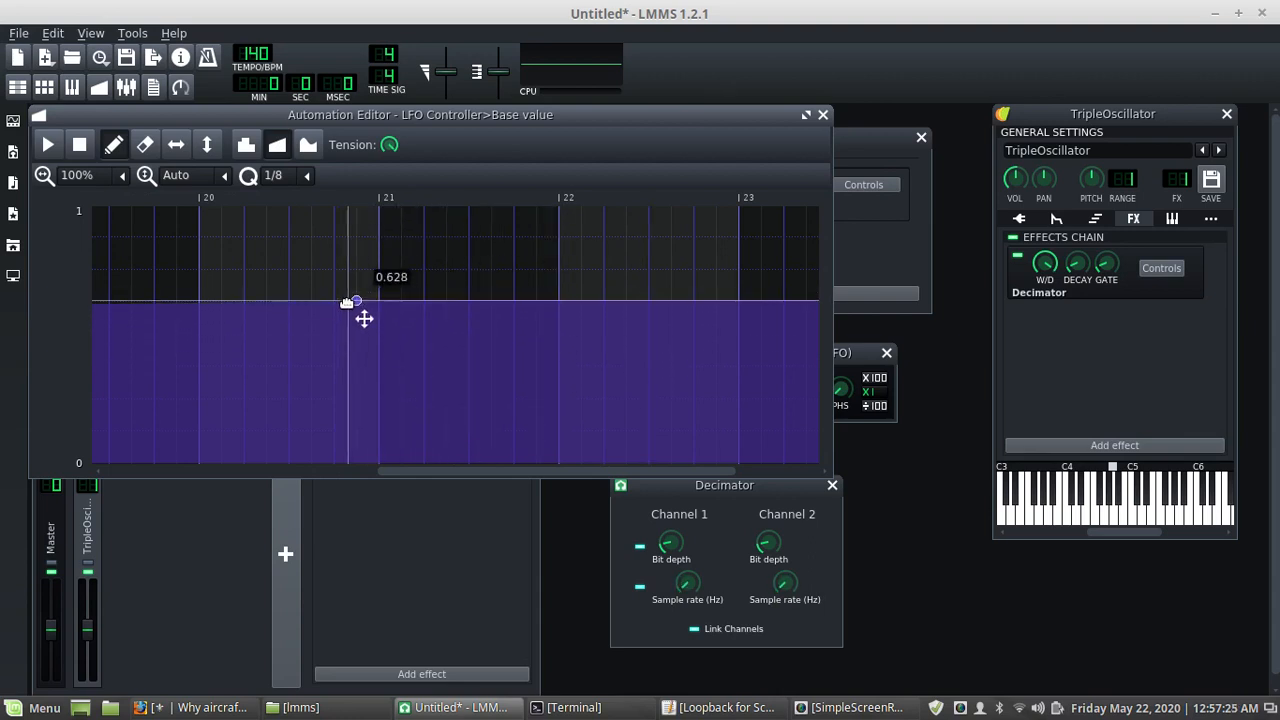
pyautogui.click(581, 300)
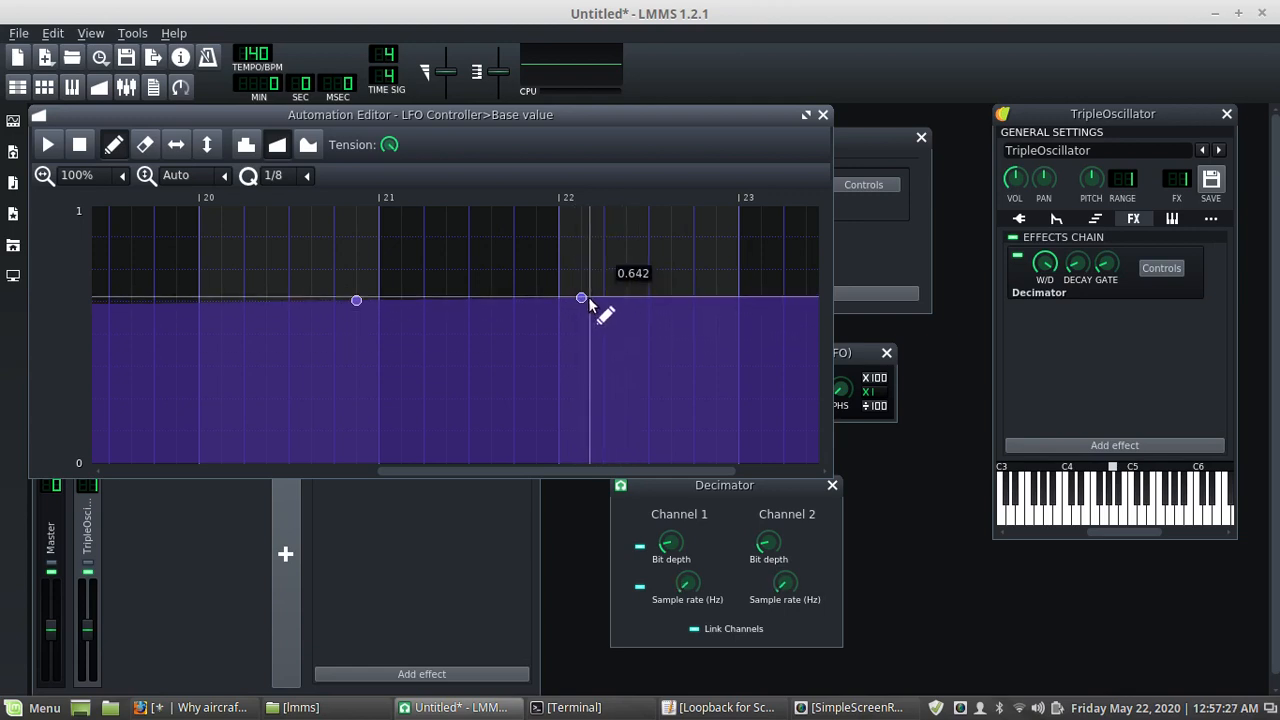
pyautogui.moveTo(663, 470); pyautogui.dragTo(717, 472)
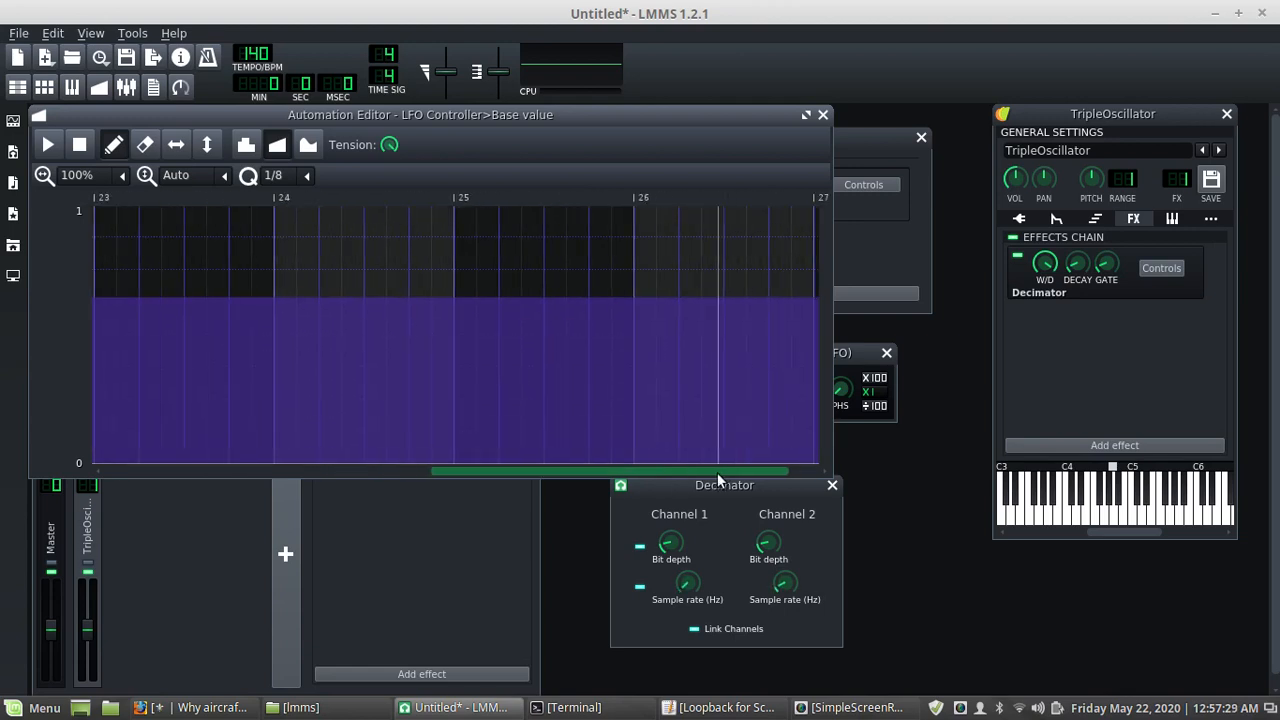
pyautogui.moveTo(562, 422); pyautogui.dragTo(580, 449)
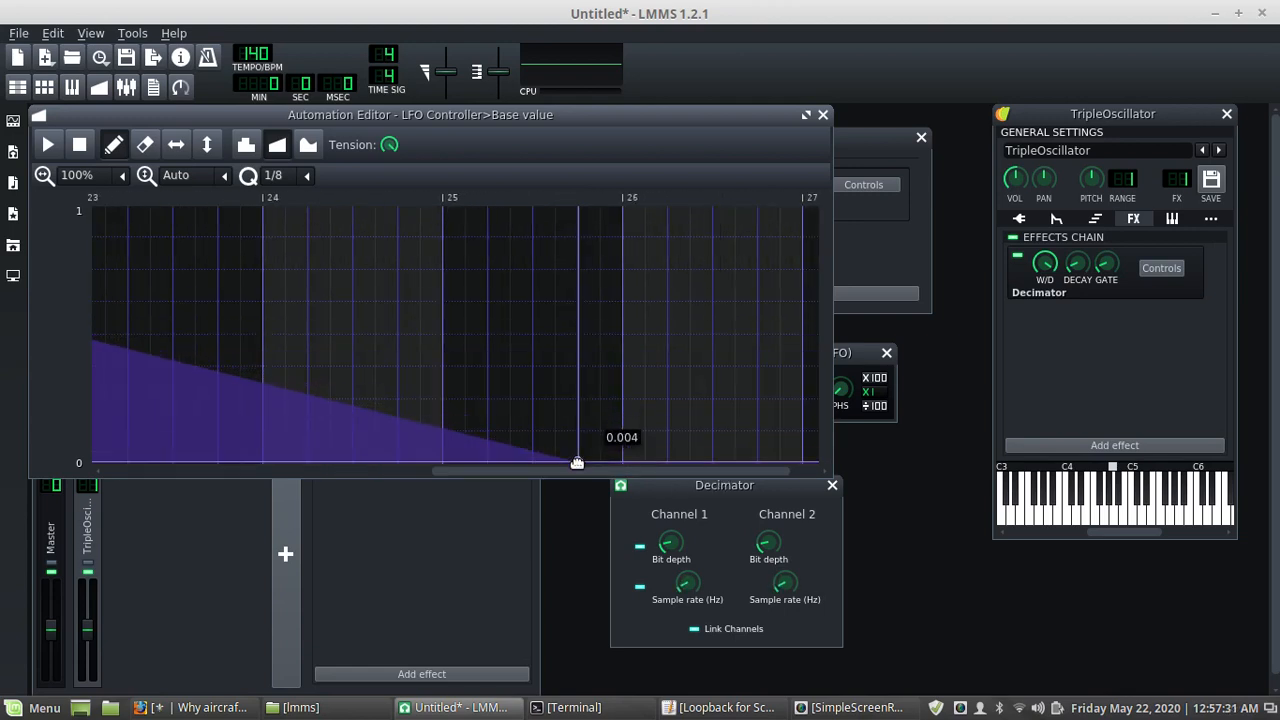
pyautogui.click(98, 88)
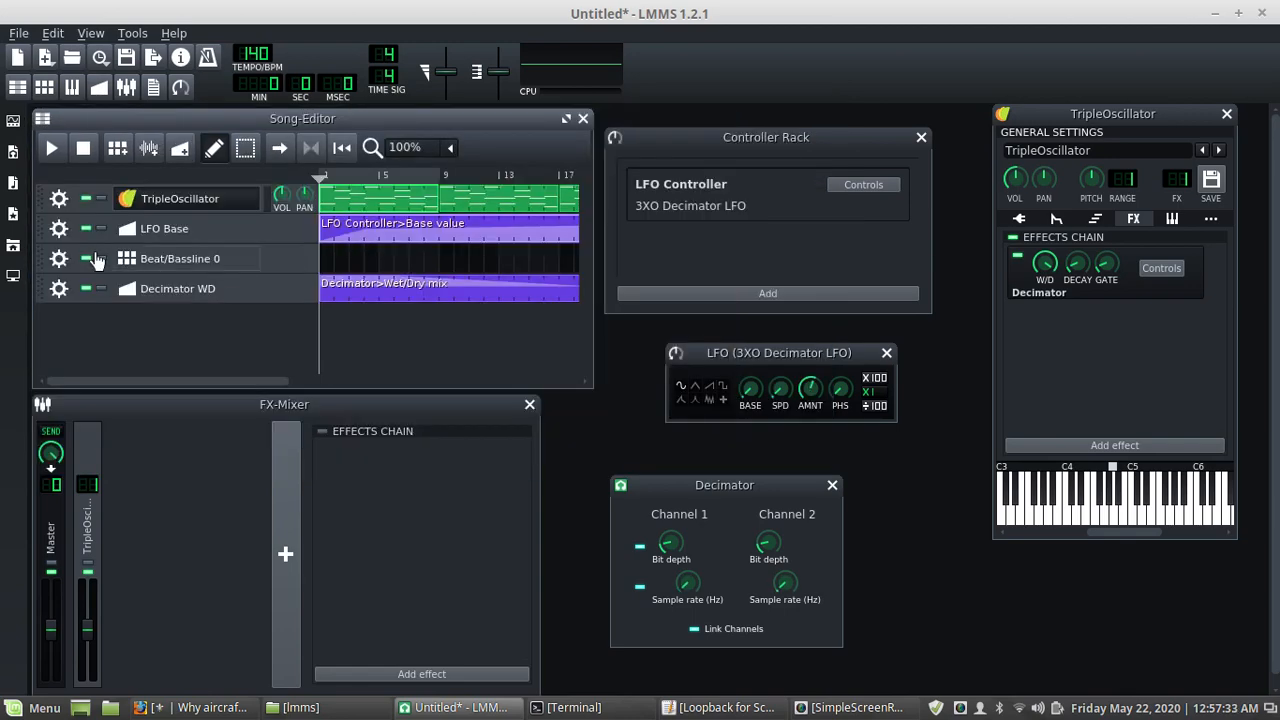
pyautogui.click(52, 149)
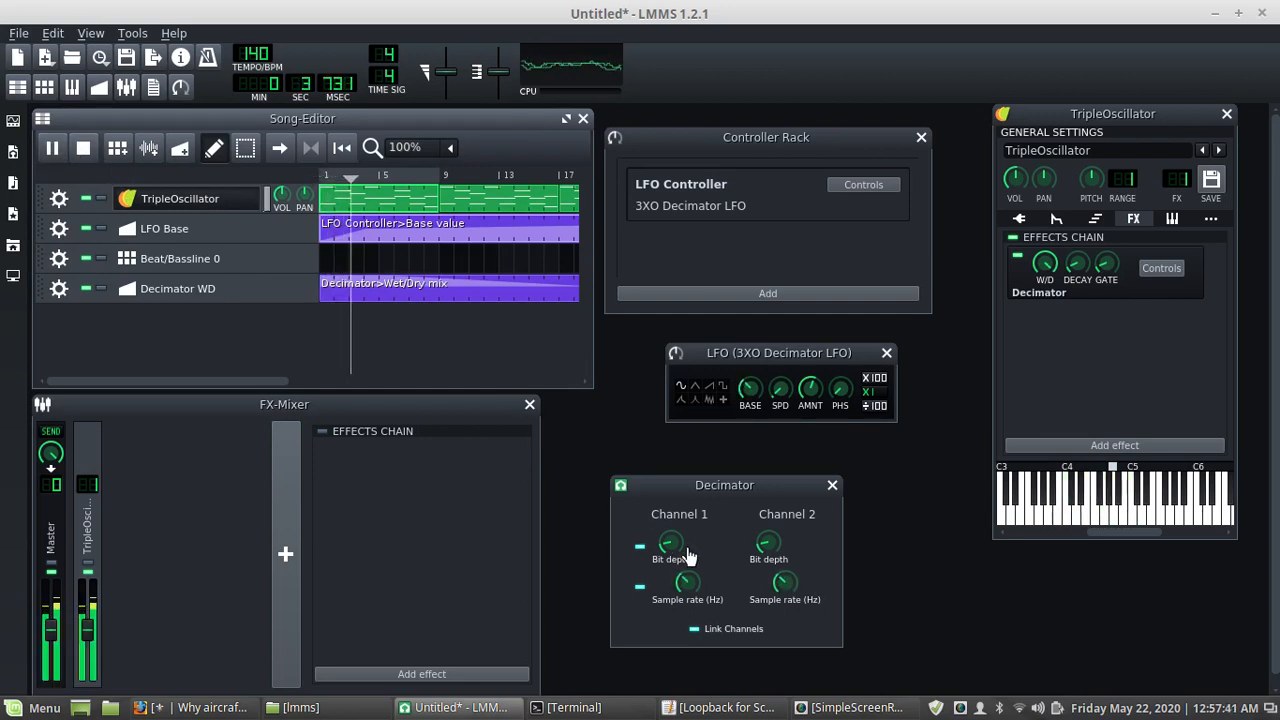
pyautogui.moveTo(687, 556); pyautogui.dragTo(687, 566)
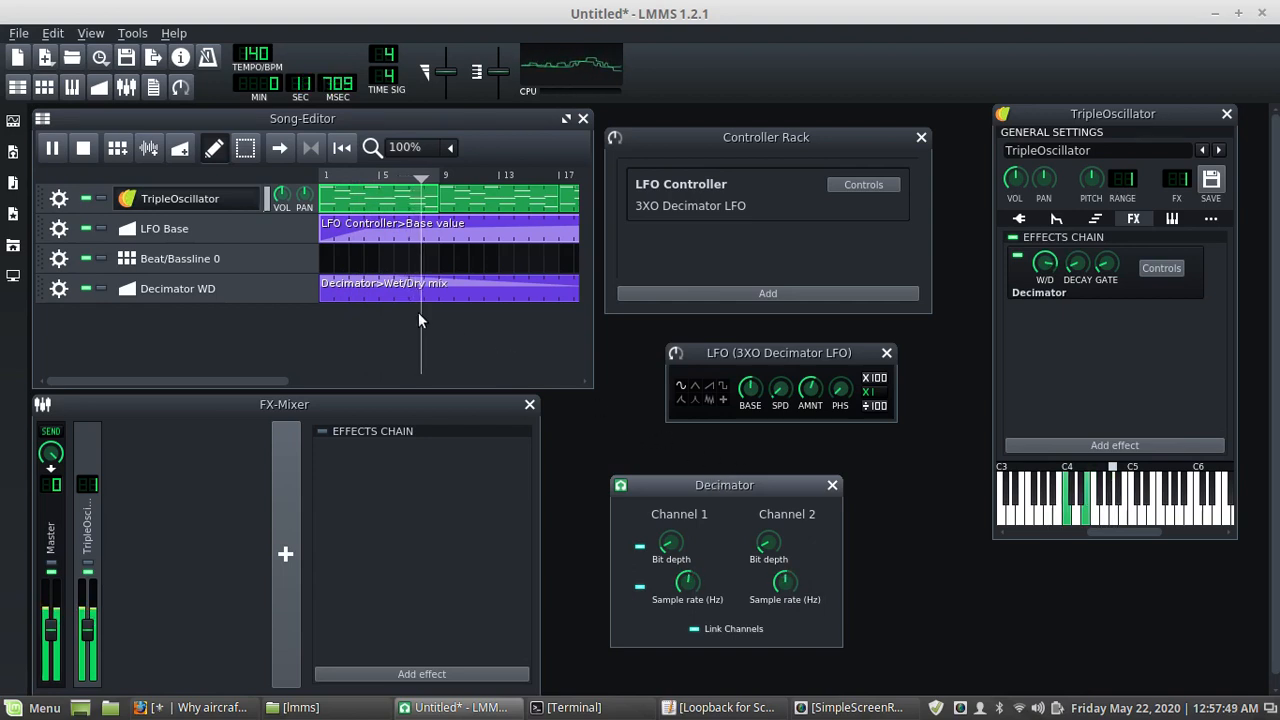
pyautogui.click(85, 151)
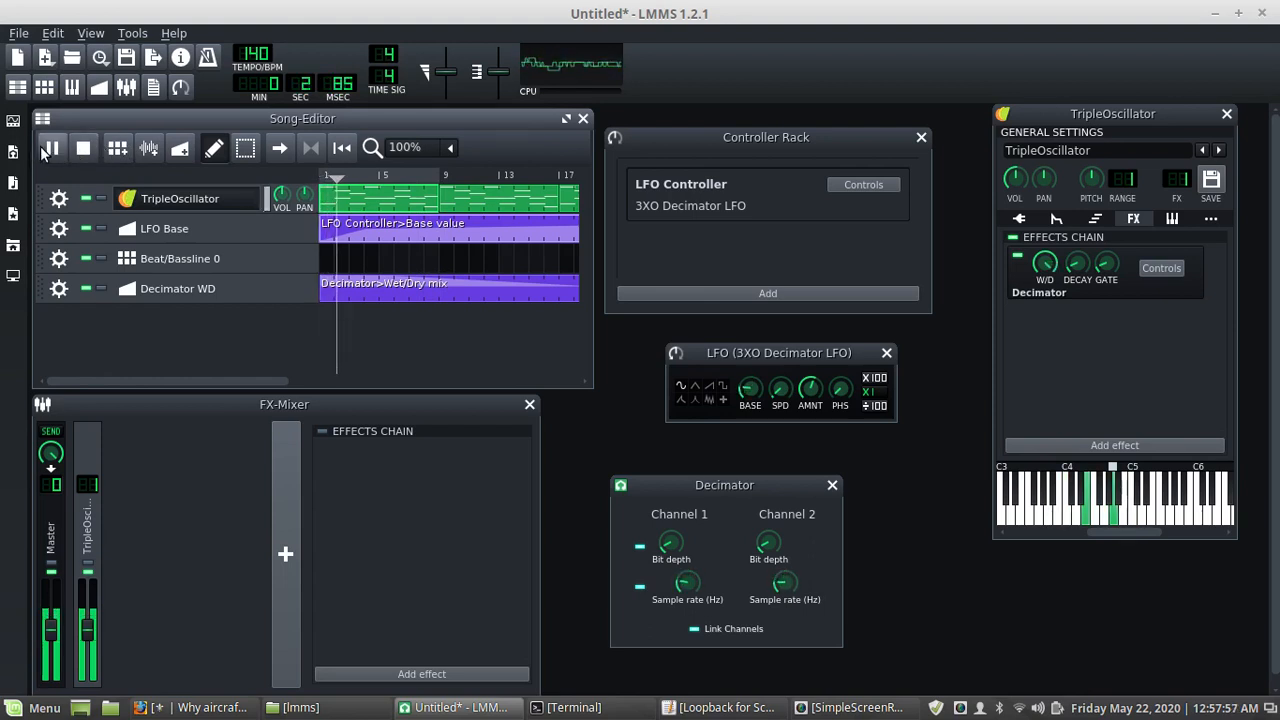
pyautogui.click(84, 150)
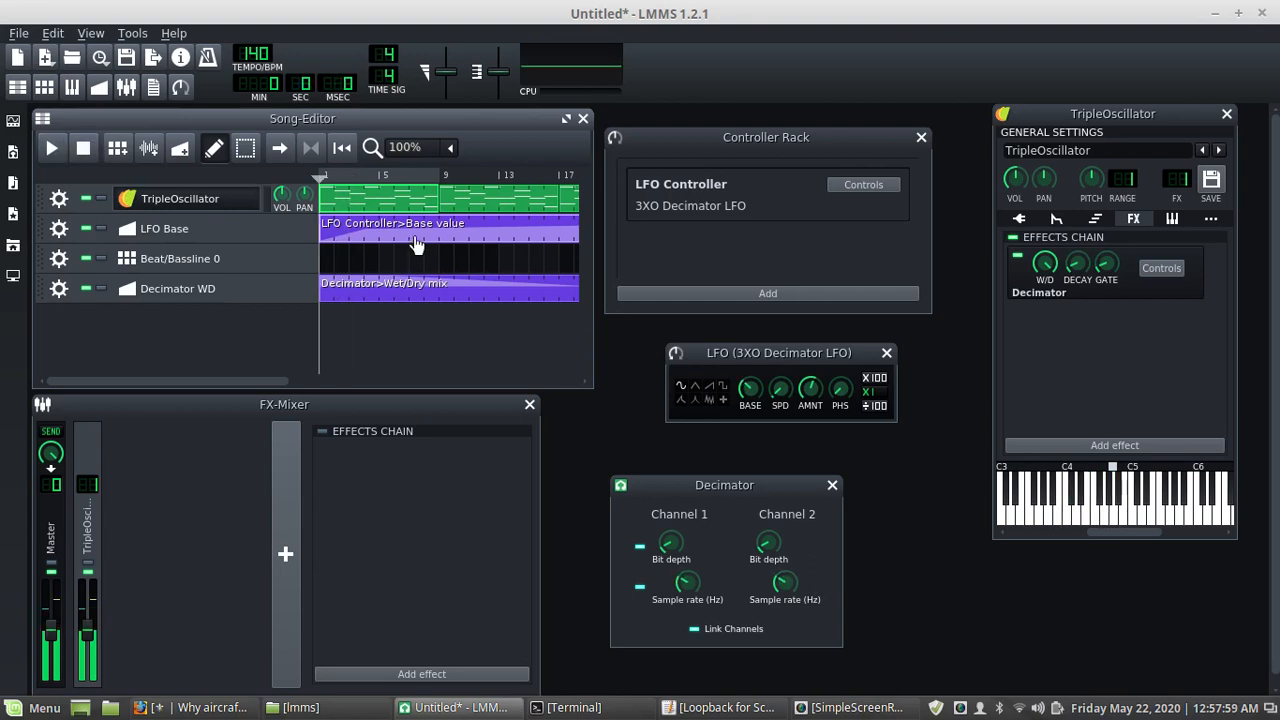
# Open the LFO Base automation and add a point of about 0.62 midway through bar 24
pyautogui.doubleClick(417, 245)
pyautogui.moveTo(477, 472)
pyautogui.mouseDown()
pyautogui.moveTo(503, 472)
pyautogui.moveTo(462, 470)
pyautogui.mouseUp()
pyautogui.click(514, 293)
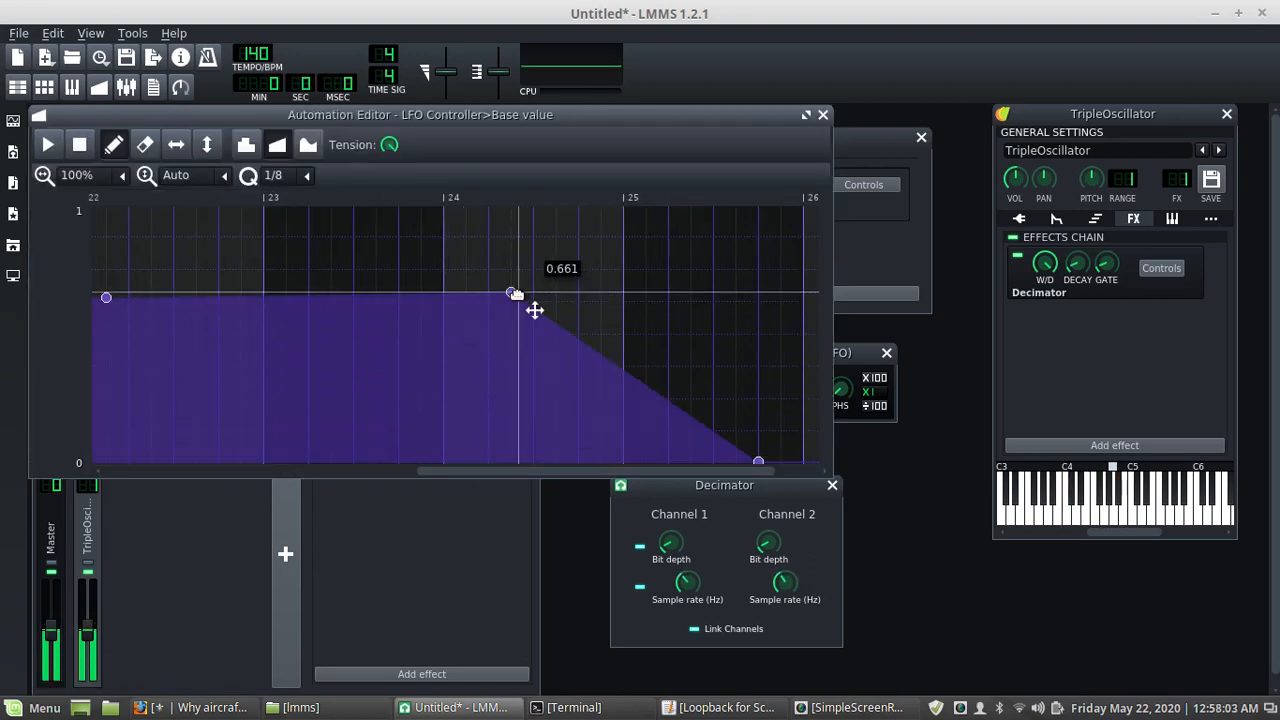
pyautogui.moveTo(514, 293); pyautogui.dragTo(534, 302)
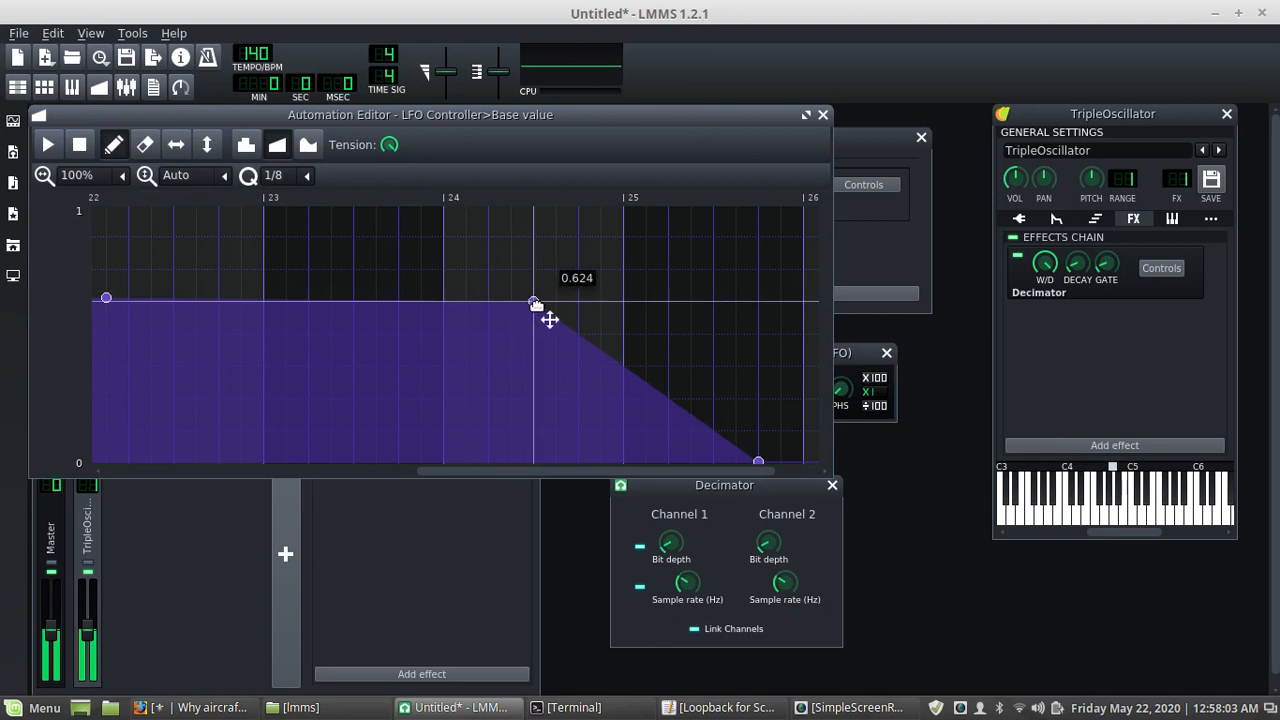
# Delete the LFO Base point just past bar 22 and move the one just before bar 21 to bar 22 at about 0.56
pyautogui.rightClick(108, 302)
pyautogui.moveTo(469, 470); pyautogui.dragTo(431, 472)
pyautogui.moveTo(357, 298); pyautogui.dragTo(589, 334)
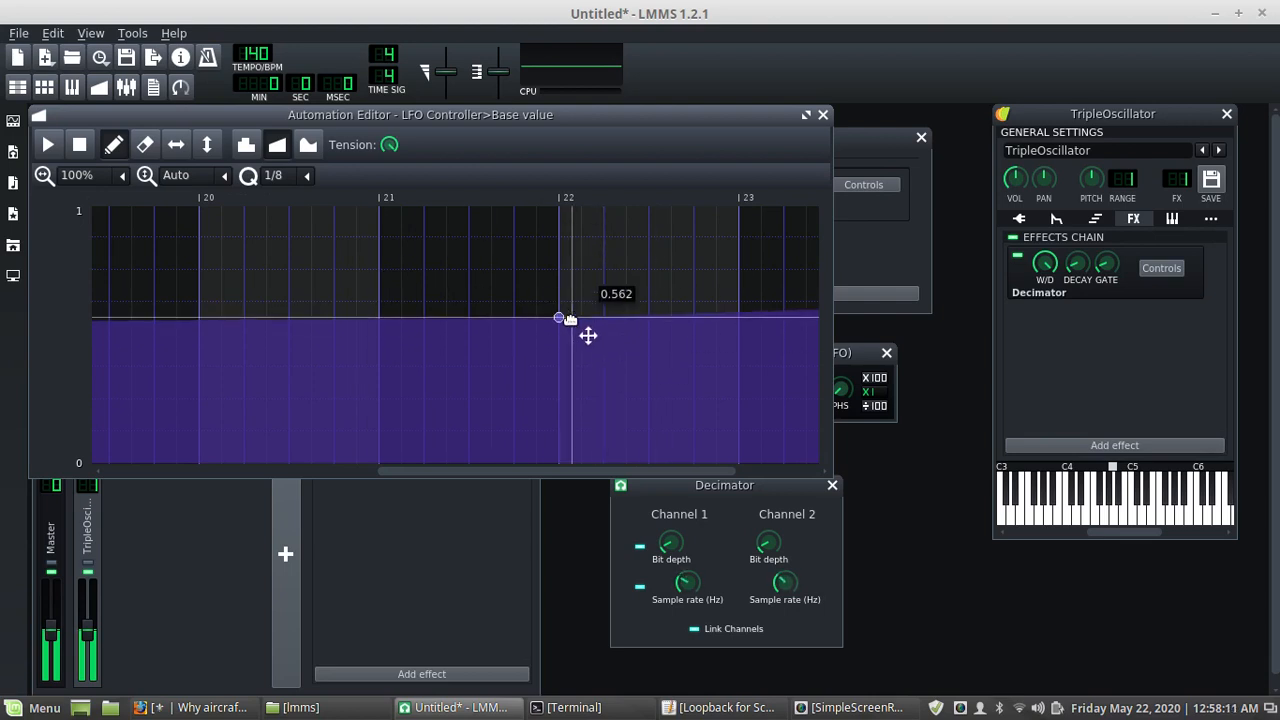
# Move the end point of the LFO Base's opening rise to bar 8 at about 0.46, and add a point of about 0.22 near bar 6
pyautogui.moveTo(585, 467); pyautogui.dragTo(325, 456)
pyautogui.moveTo(441, 345); pyautogui.dragTo(798, 362)
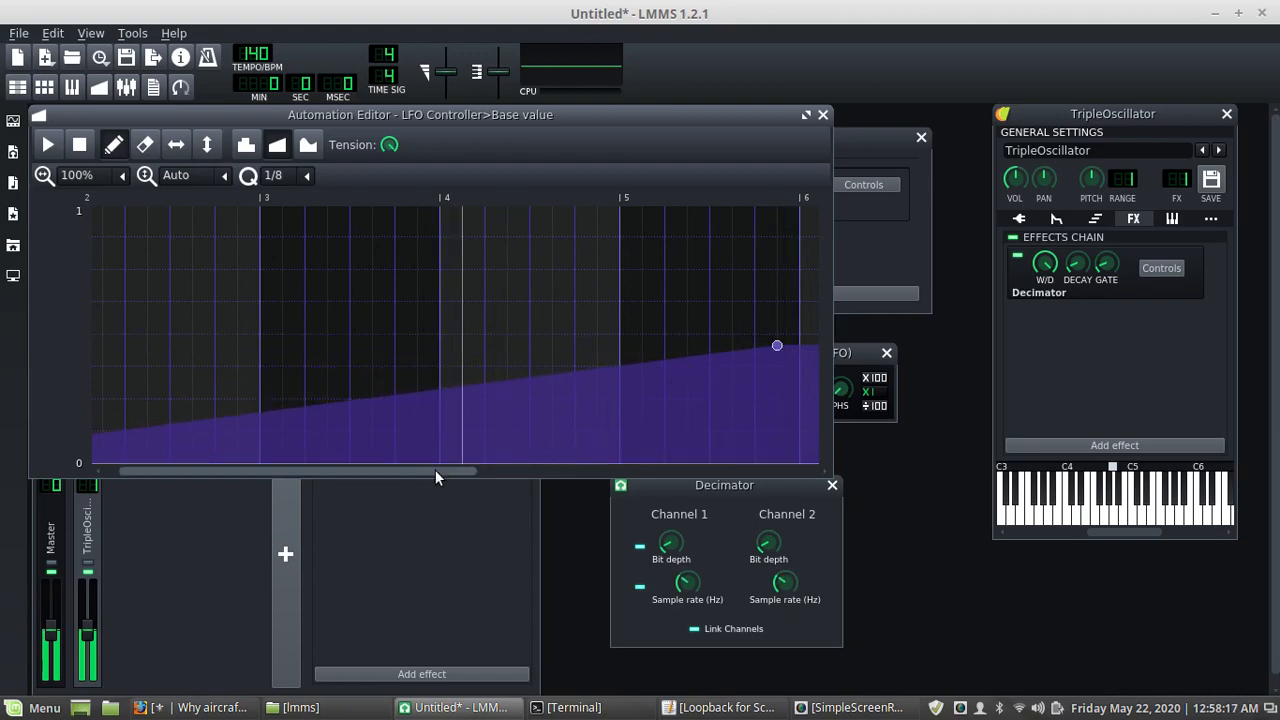
pyautogui.moveTo(434, 469); pyautogui.dragTo(479, 470)
pyautogui.moveTo(247, 343); pyautogui.dragTo(645, 348)
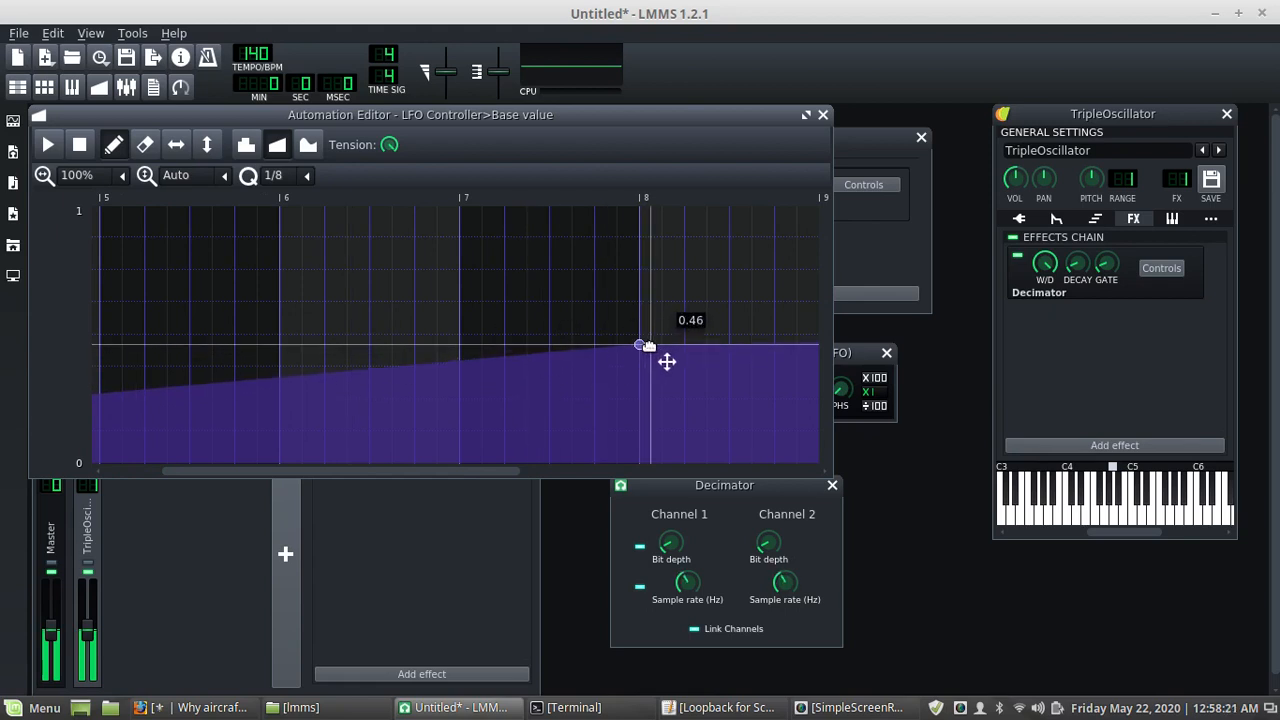
pyautogui.click(282, 409)
pyautogui.moveTo(291, 410); pyautogui.dragTo(292, 406)
# Raise the LFO Base point at bar 8 to about 0.5 and add a point near 0 late in bar 9
pyautogui.moveTo(440, 469); pyautogui.dragTo(490, 474)
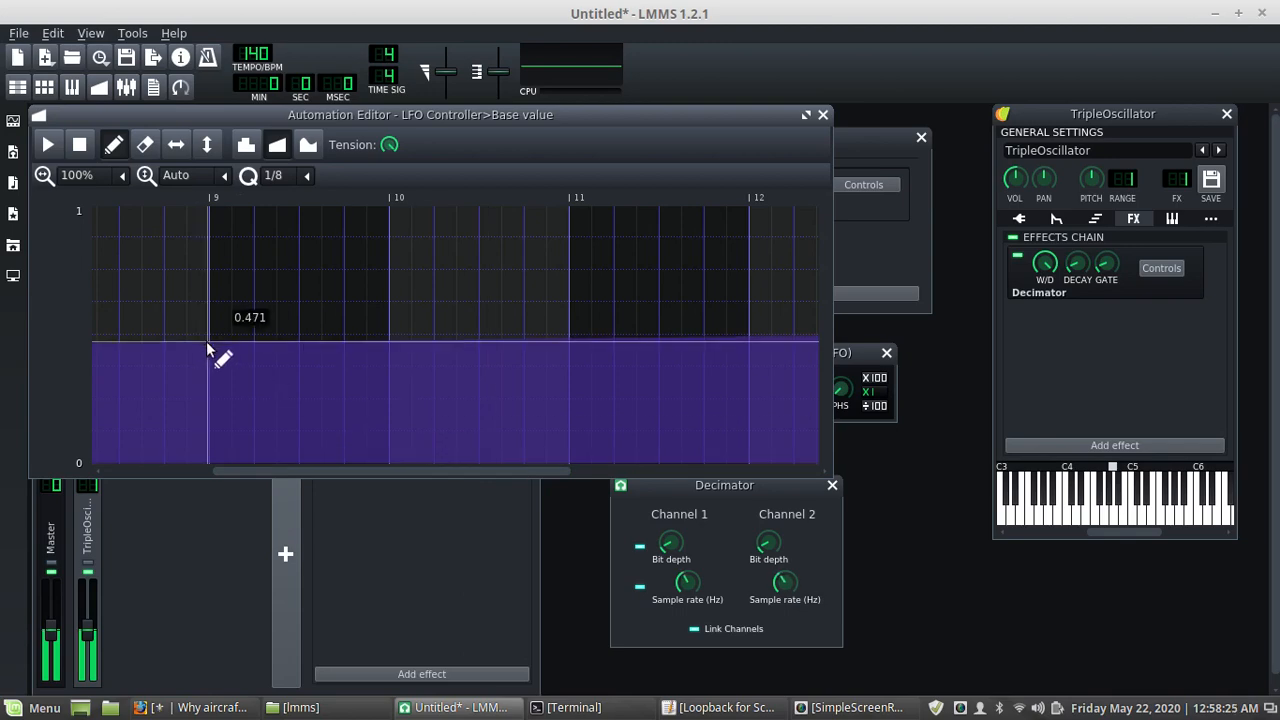
pyautogui.moveTo(391, 477)
pyautogui.mouseDown()
pyautogui.moveTo(363, 476)
pyautogui.moveTo(375, 476)
pyautogui.mouseUp()
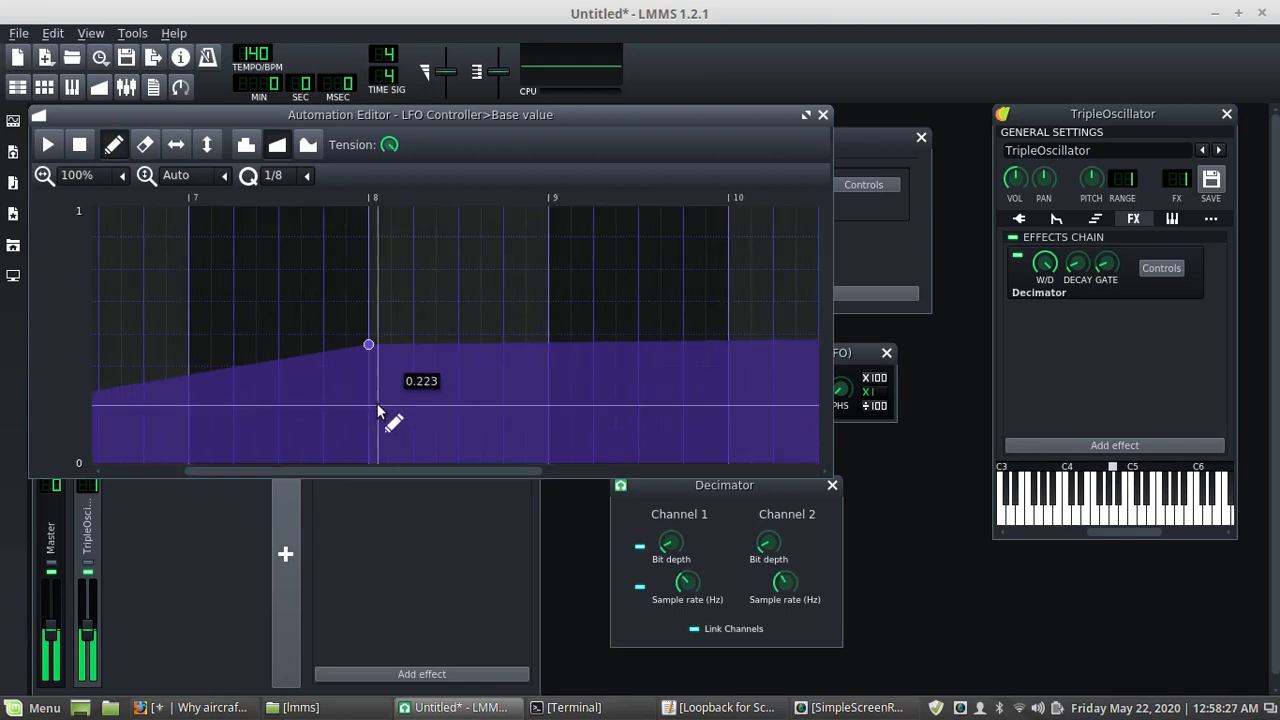
pyautogui.moveTo(369, 347); pyautogui.dragTo(373, 336)
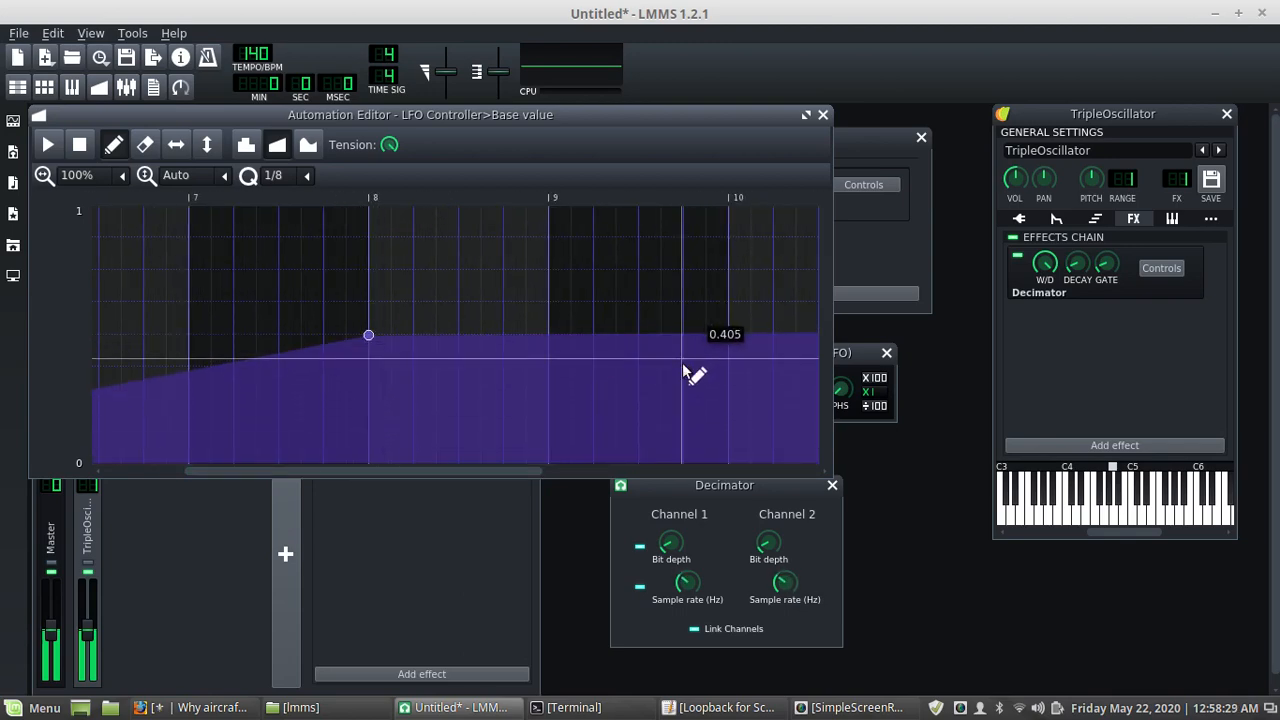
pyautogui.moveTo(686, 371)
pyautogui.mouseDown()
pyautogui.moveTo(683, 434)
pyautogui.moveTo(696, 453)
pyautogui.mouseUp()
pyautogui.moveTo(534, 473); pyautogui.dragTo(694, 478)
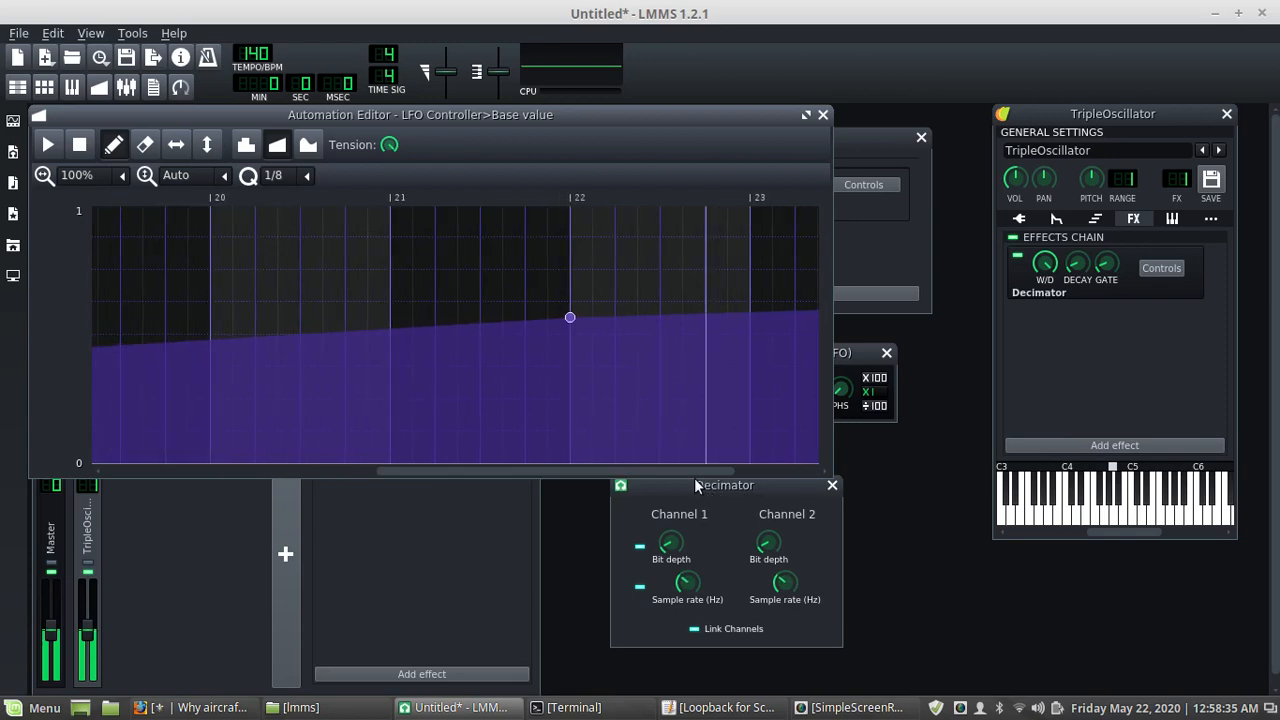
# Check the end of the TripleOscillator pattern in the Piano-Roll, and play the song from the start to hear the reshaped automation
pyautogui.click(69, 87)
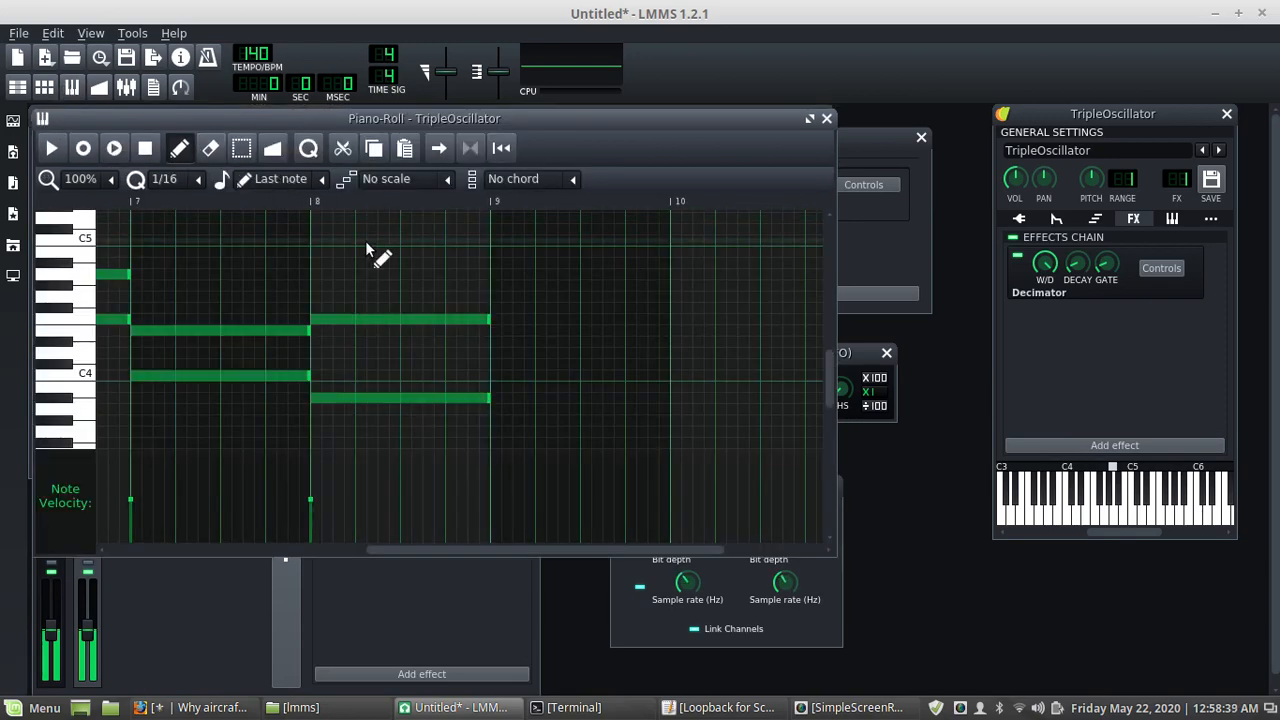
pyautogui.click(72, 88)
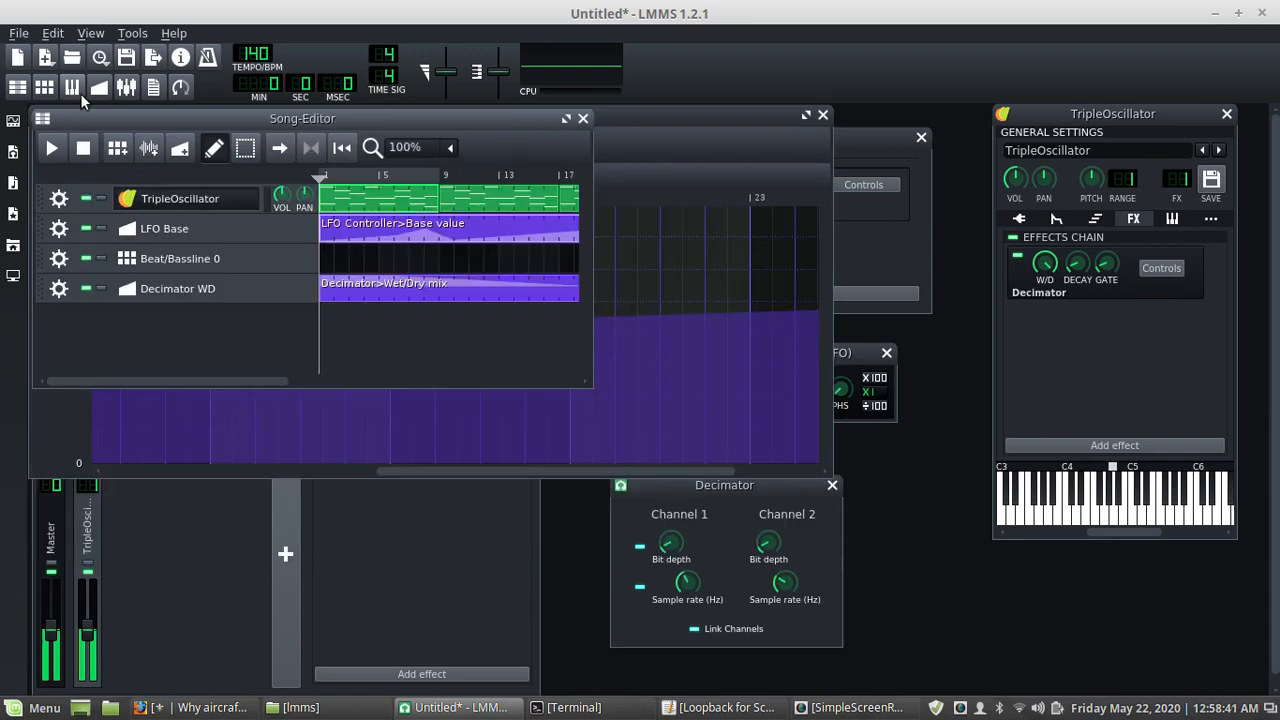
pyautogui.click(52, 148)
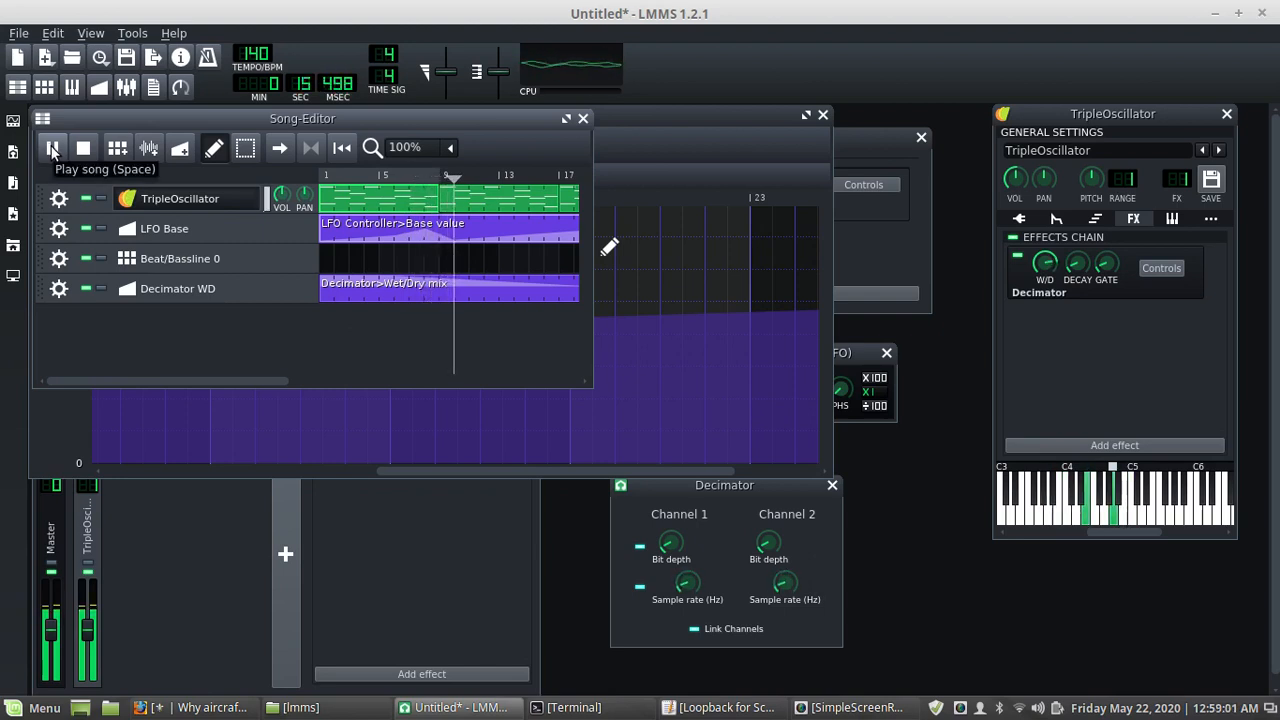
pyautogui.click(84, 150)
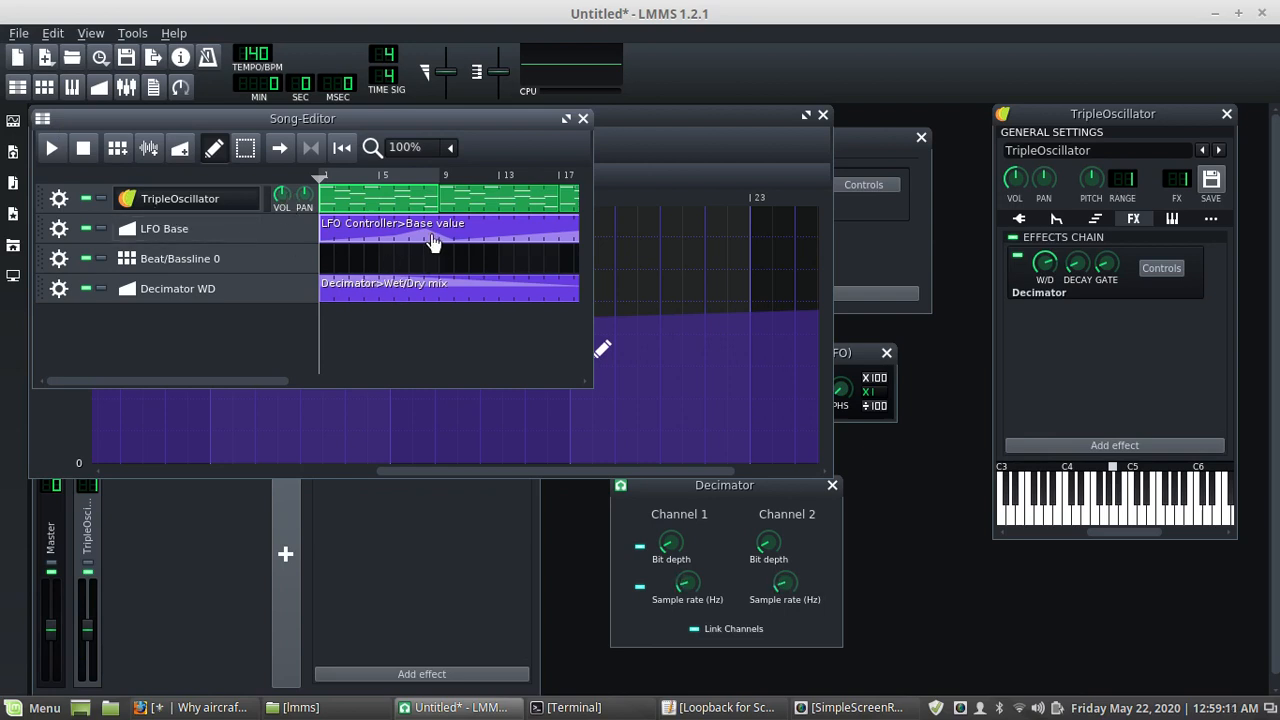
# Bring the 3XO Decimator LFO window to the front and replay the song while watching its base knob
pyautogui.click(853, 355)
pyautogui.moveTo(810, 388); pyautogui.dragTo(809, 389)
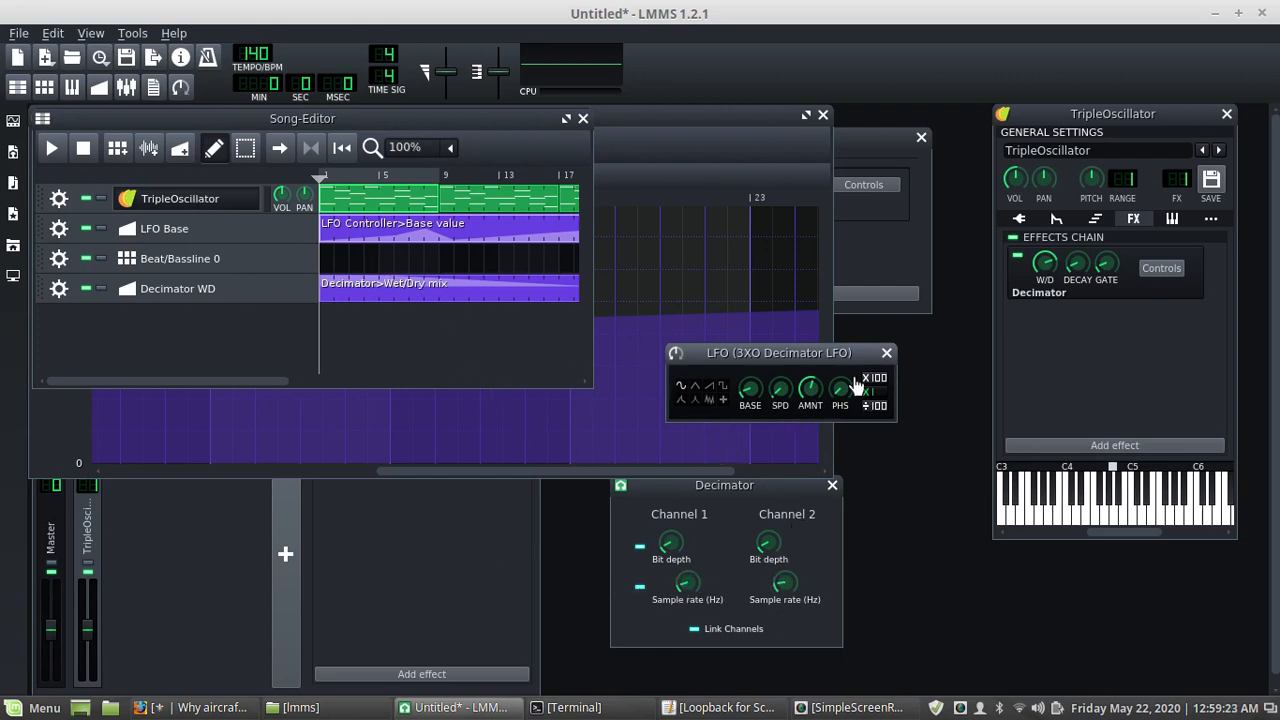
pyautogui.click(84, 150)
pyautogui.click(55, 147)
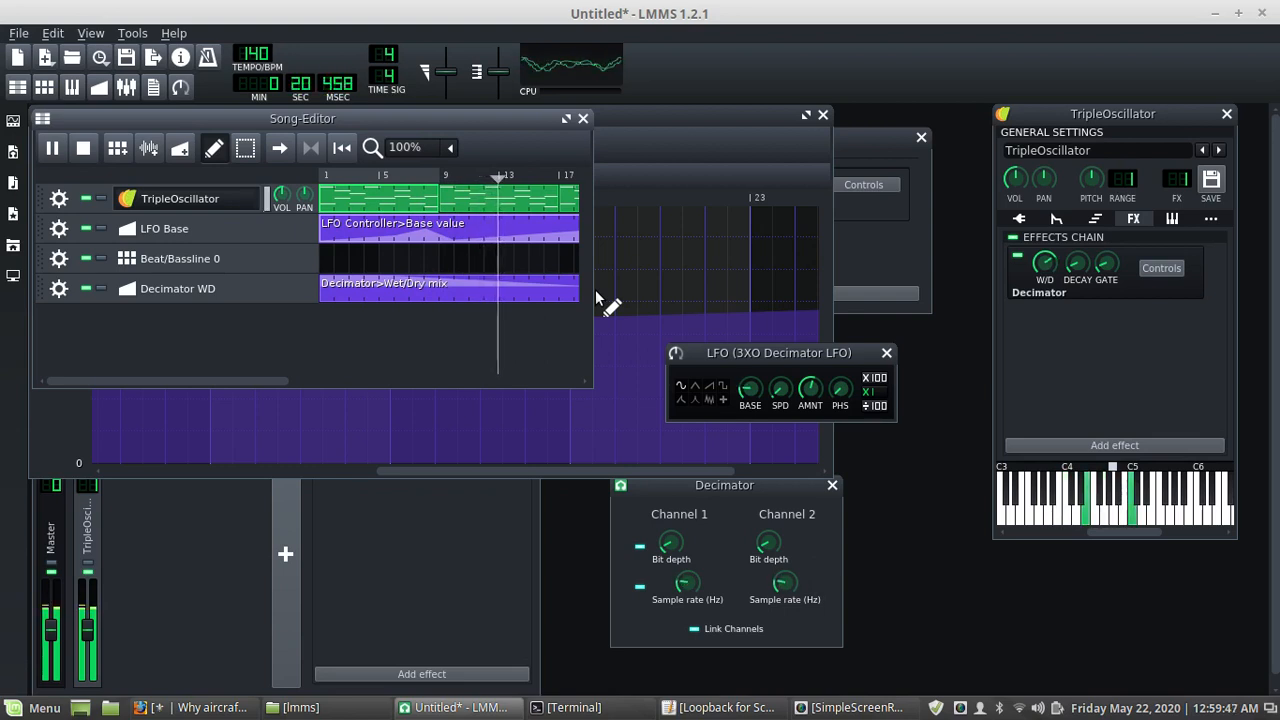
pyautogui.press('space')
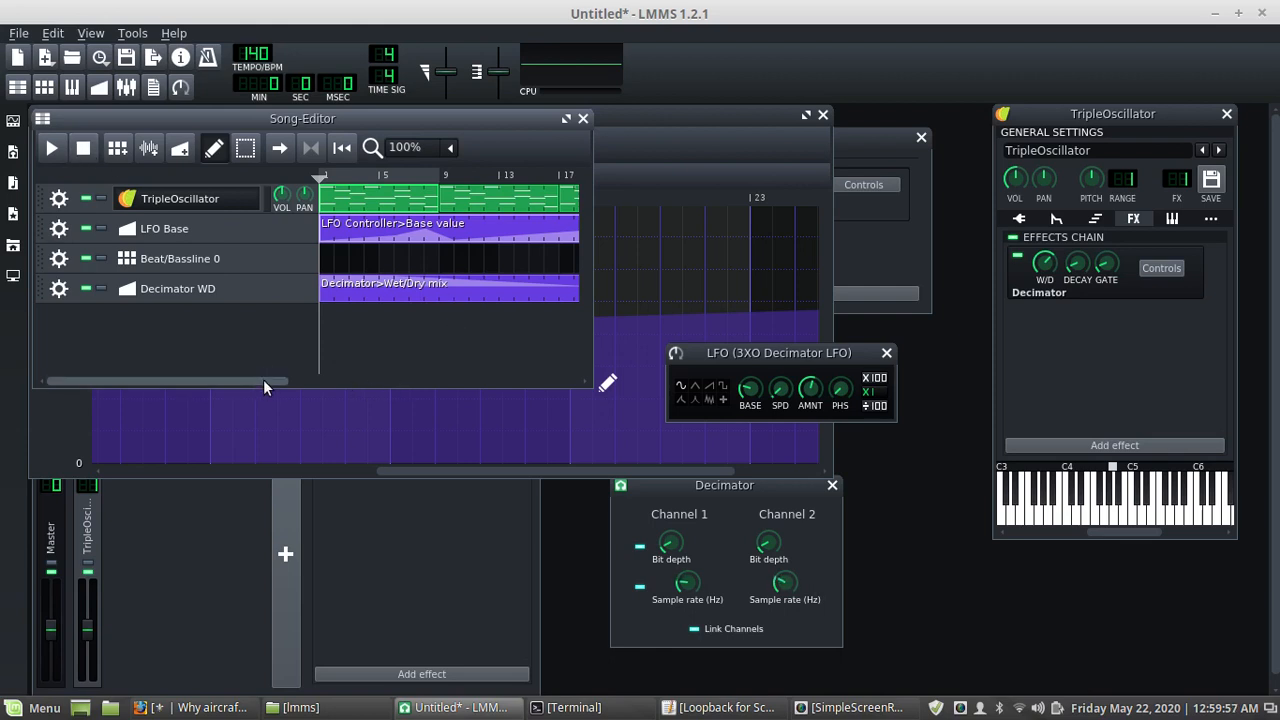
# Review the LFO Base automation and the TripleOscillator notes in their editors, closing each one
pyautogui.moveTo(263, 380); pyautogui.dragTo(208, 370)
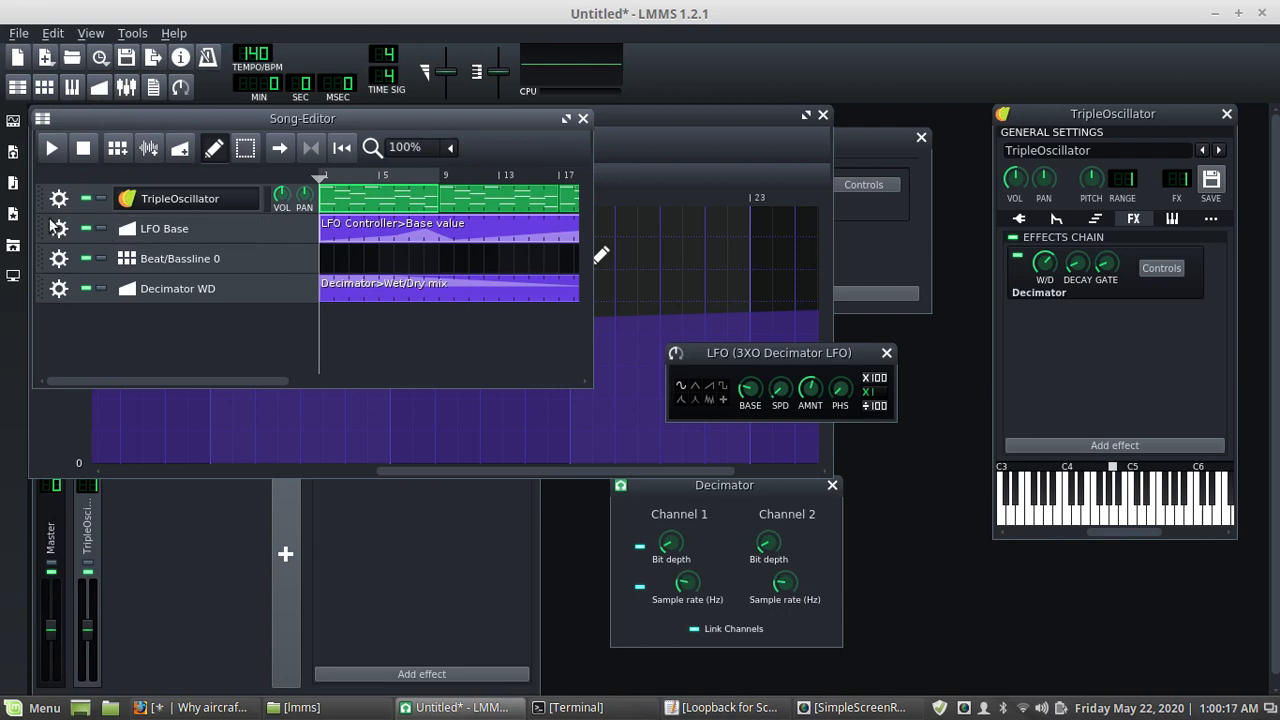
pyautogui.doubleClick(360, 240)
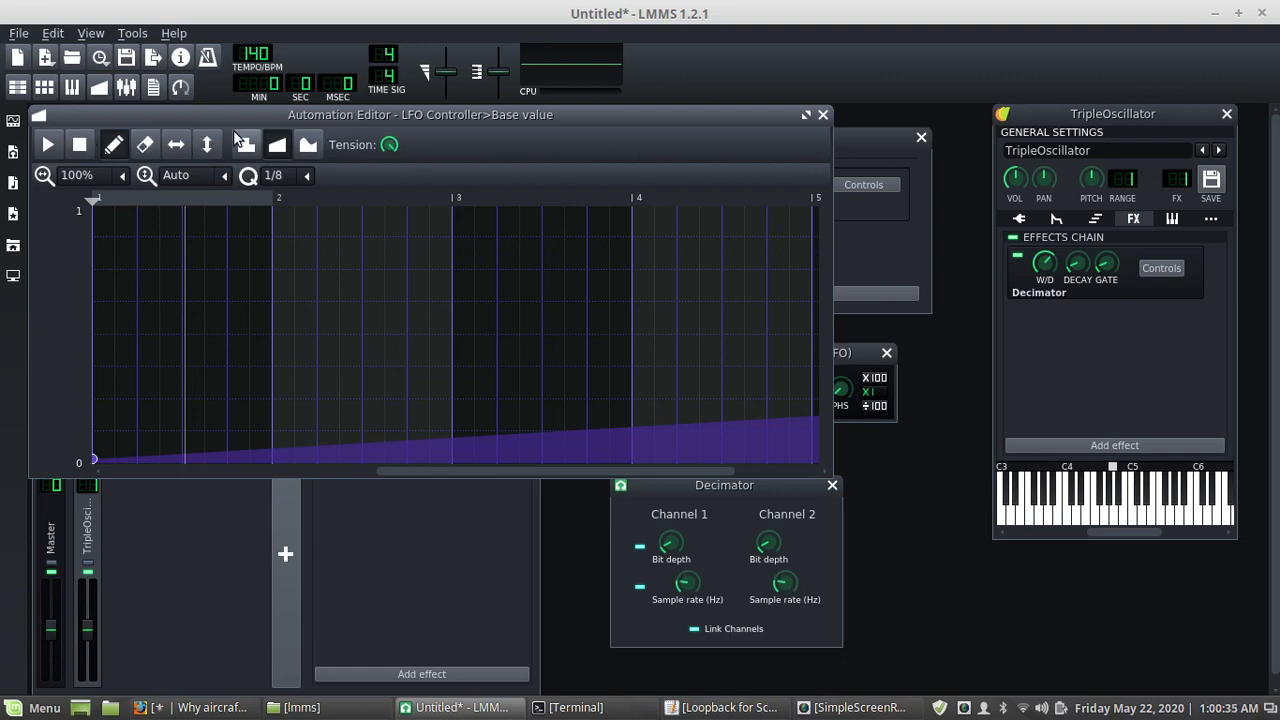
pyautogui.click(99, 88)
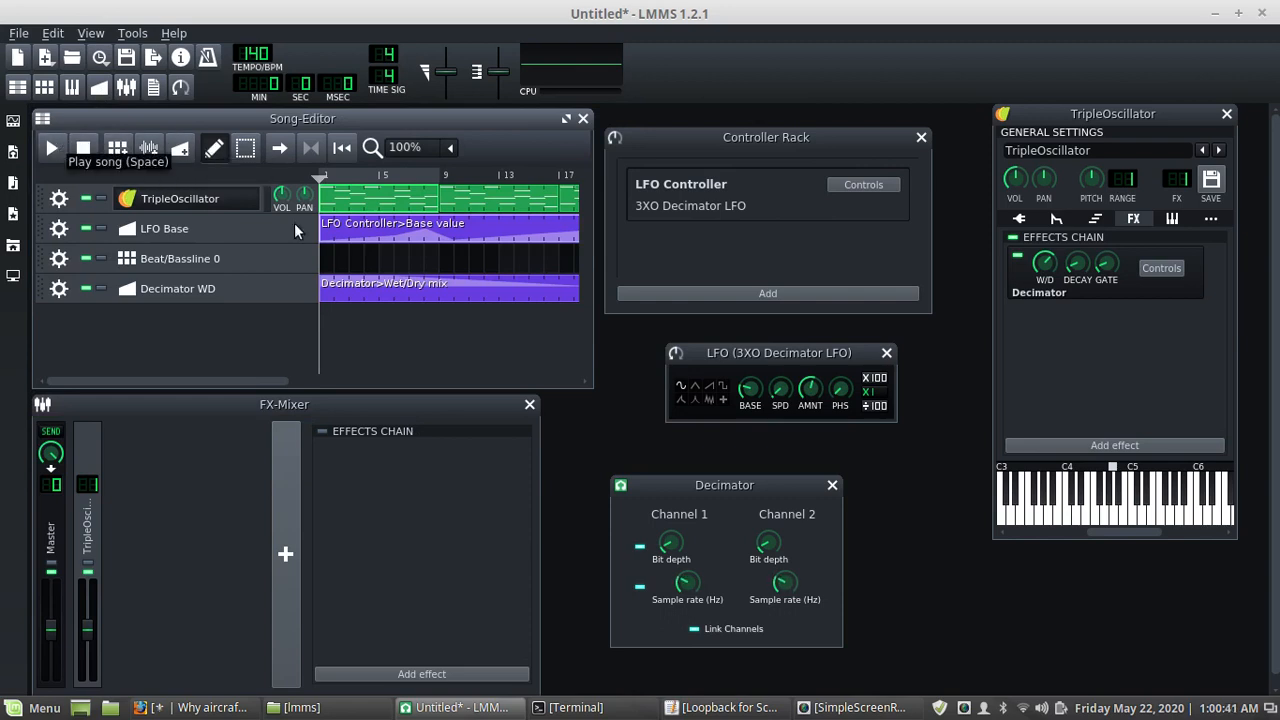
pyautogui.doubleClick(343, 193)
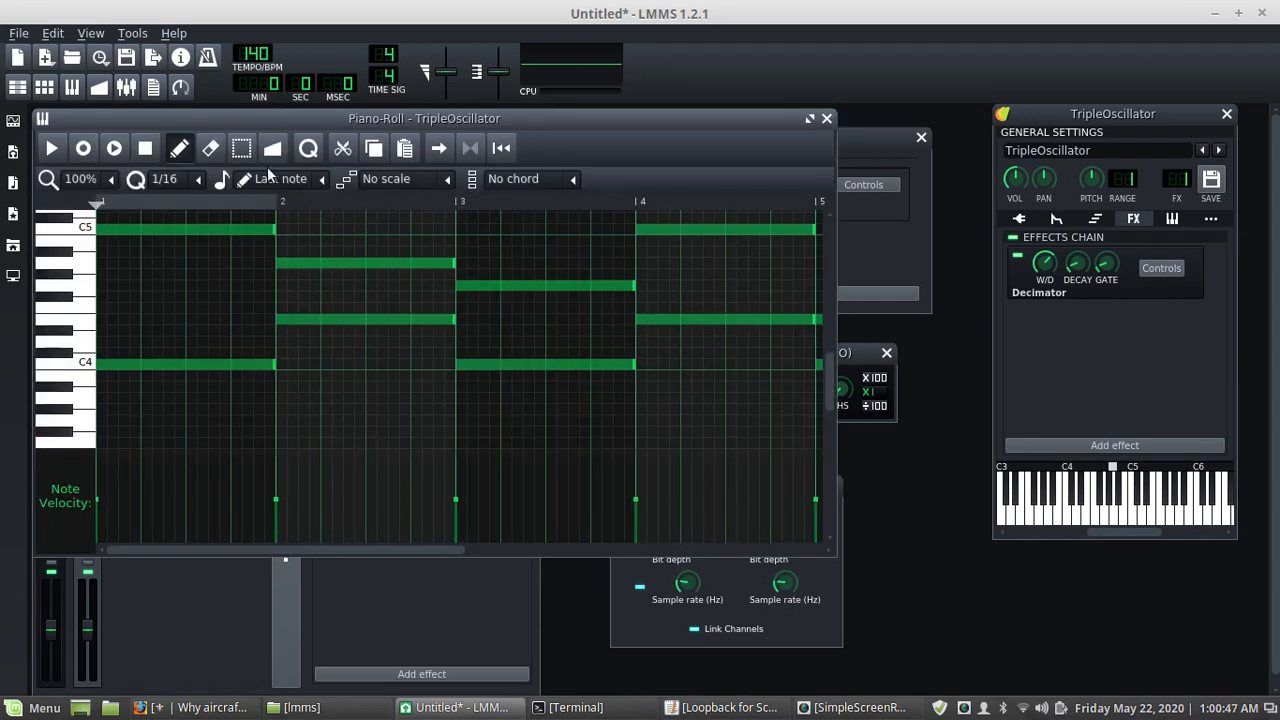
pyautogui.click(826, 119)
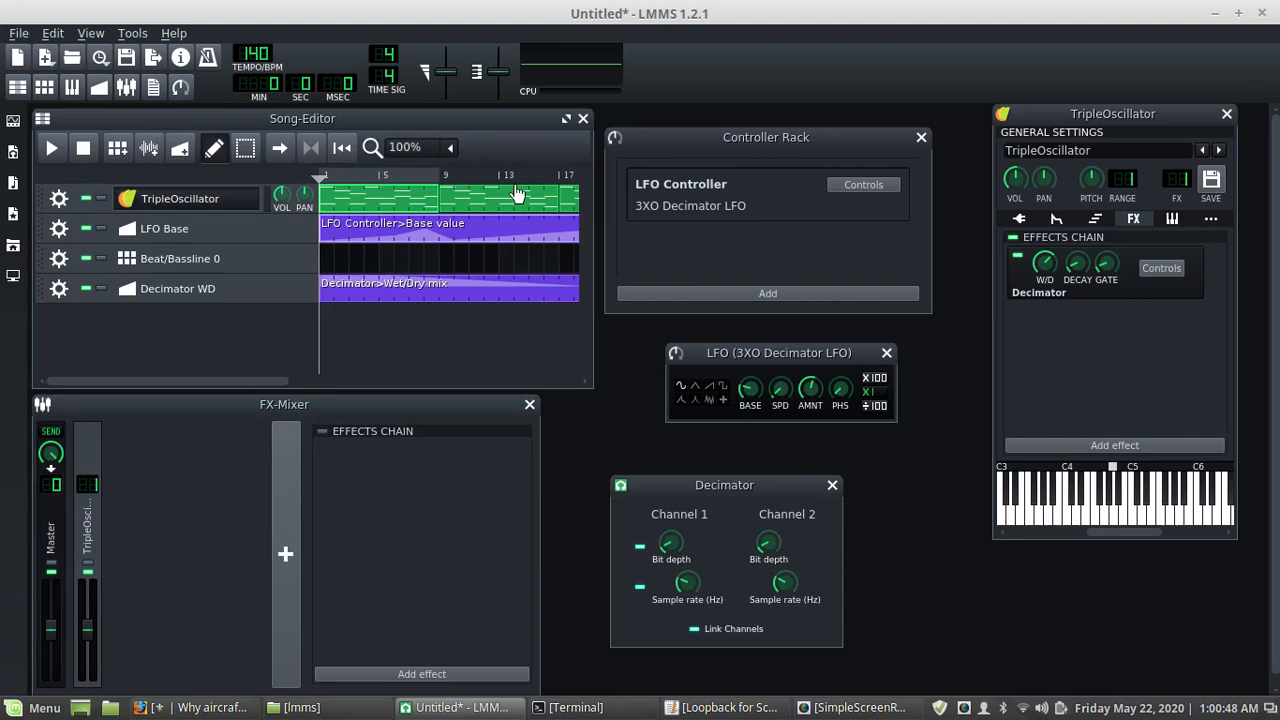
pyautogui.doubleClick(383, 222)
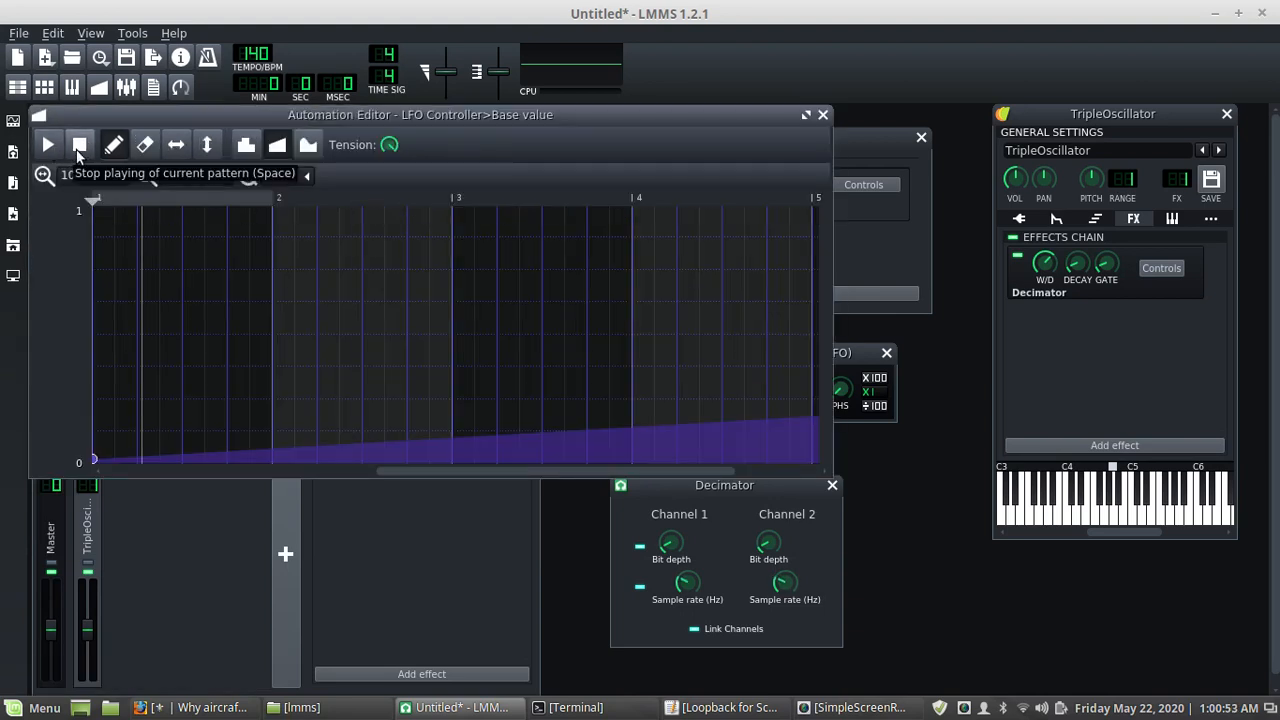
pyautogui.click(81, 145)
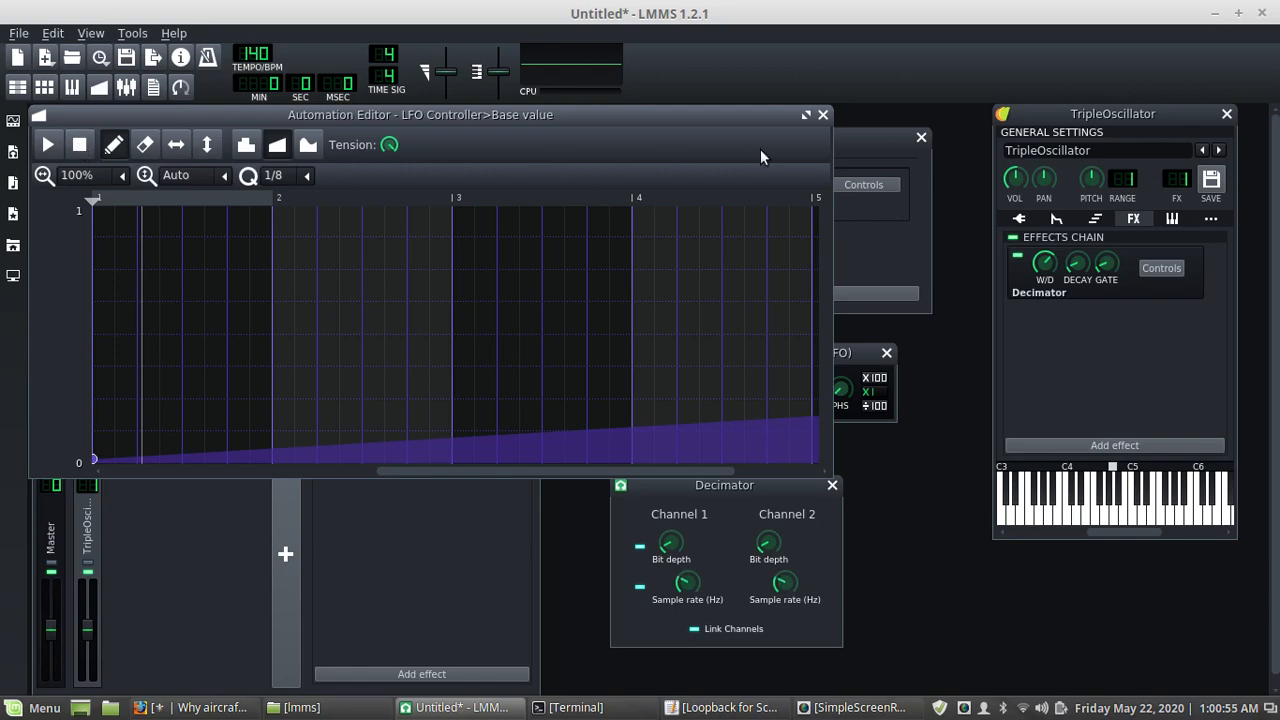
pyautogui.click(822, 116)
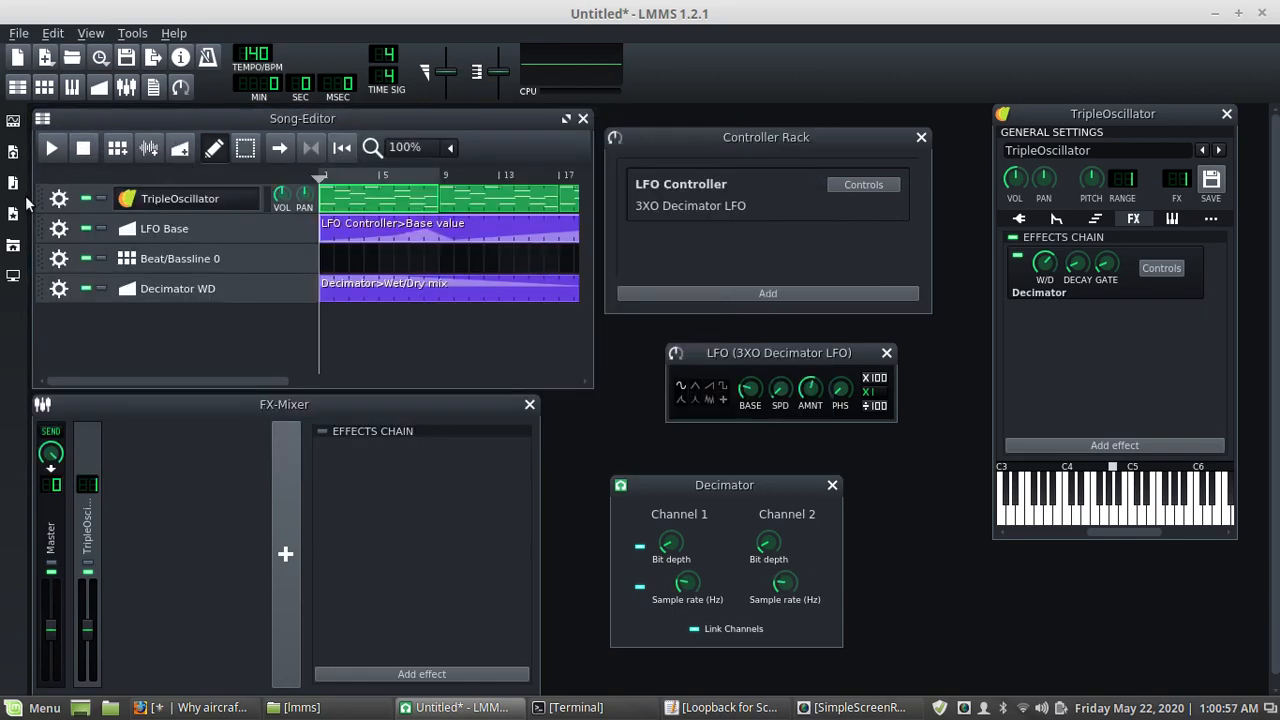
# Run record-while-playing from the TripleOscillator Piano-Roll, check the Decimator's wet level during playback, and stop and close the Piano-Roll
pyautogui.doubleClick(340, 199)
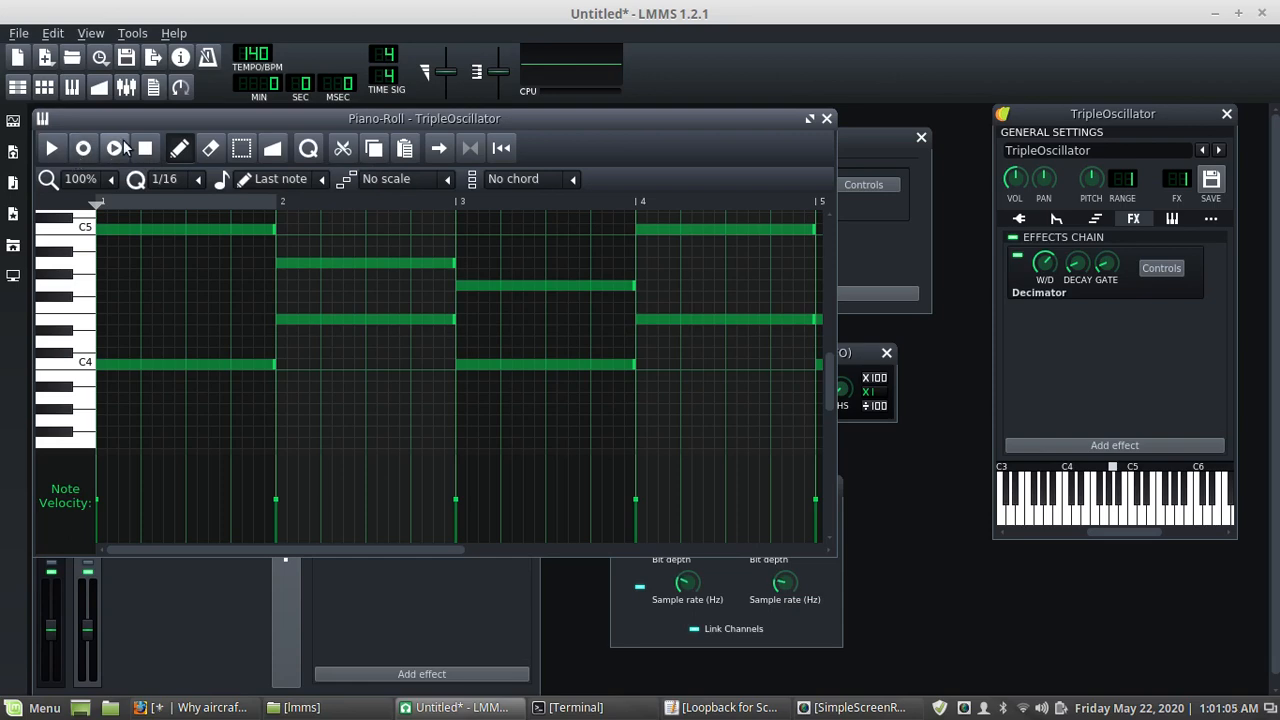
pyautogui.moveTo(209, 118); pyautogui.dragTo(232, 235)
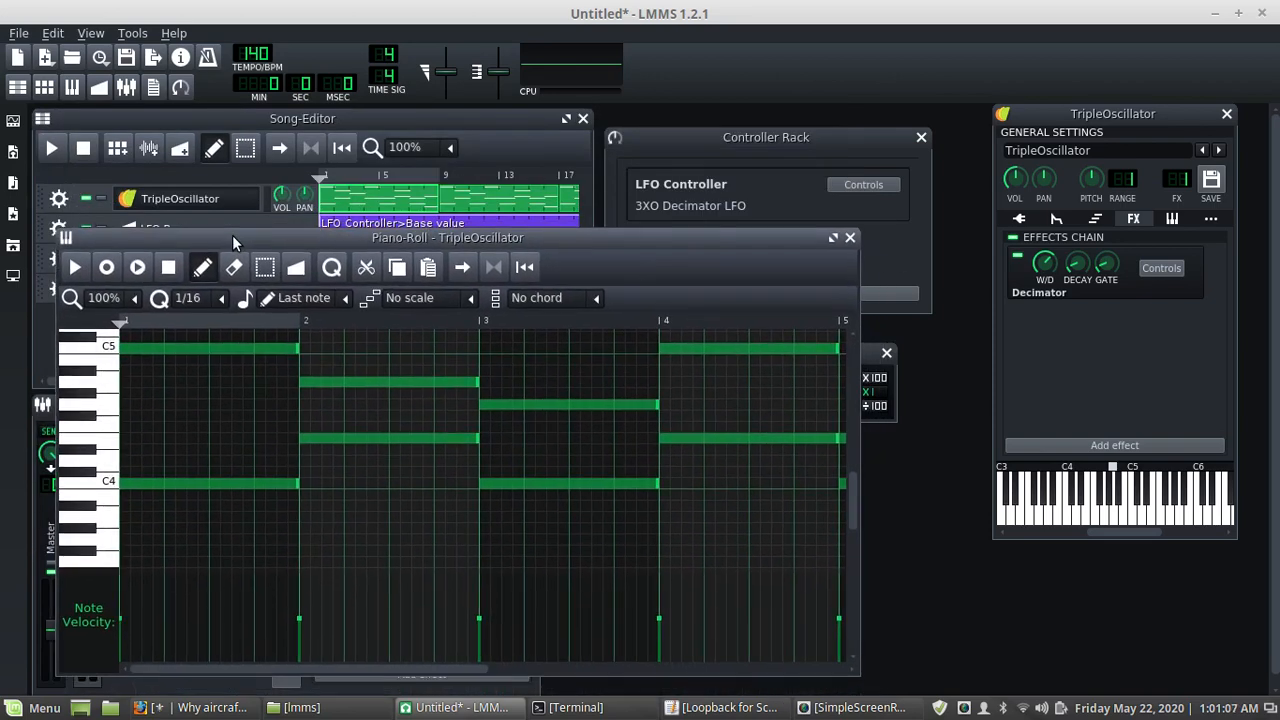
pyautogui.click(137, 267)
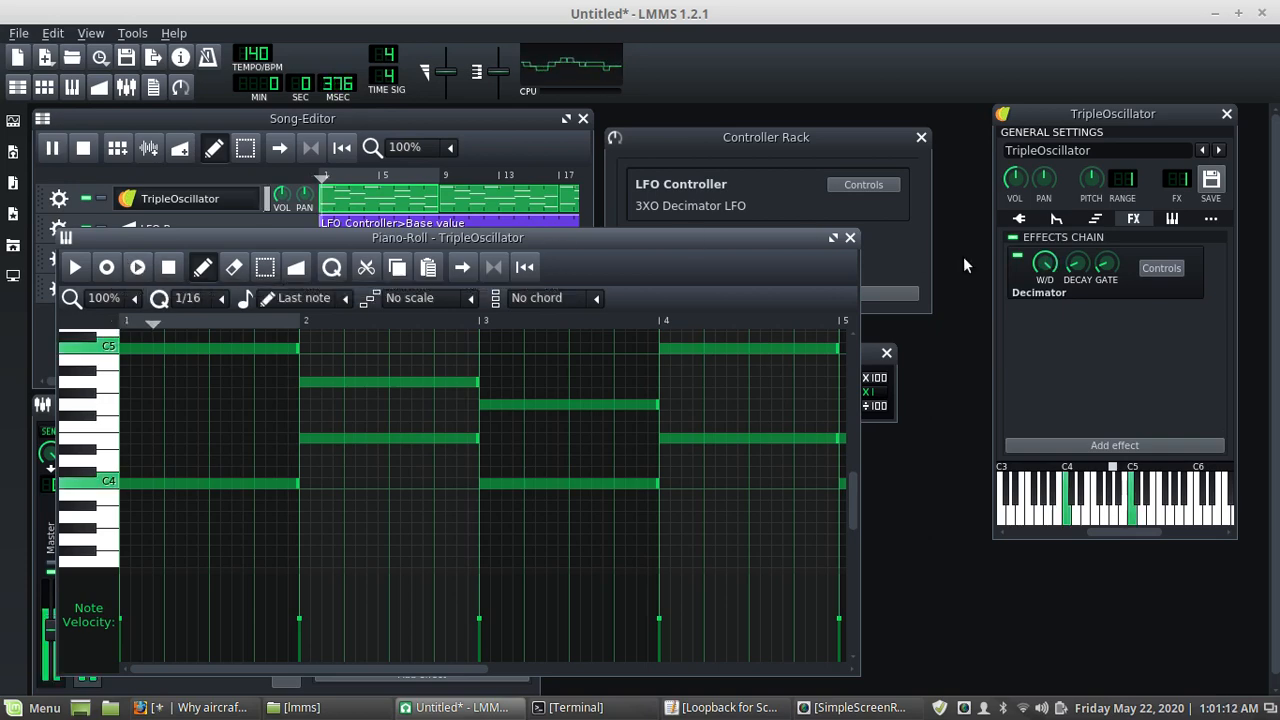
pyautogui.click(1044, 262)
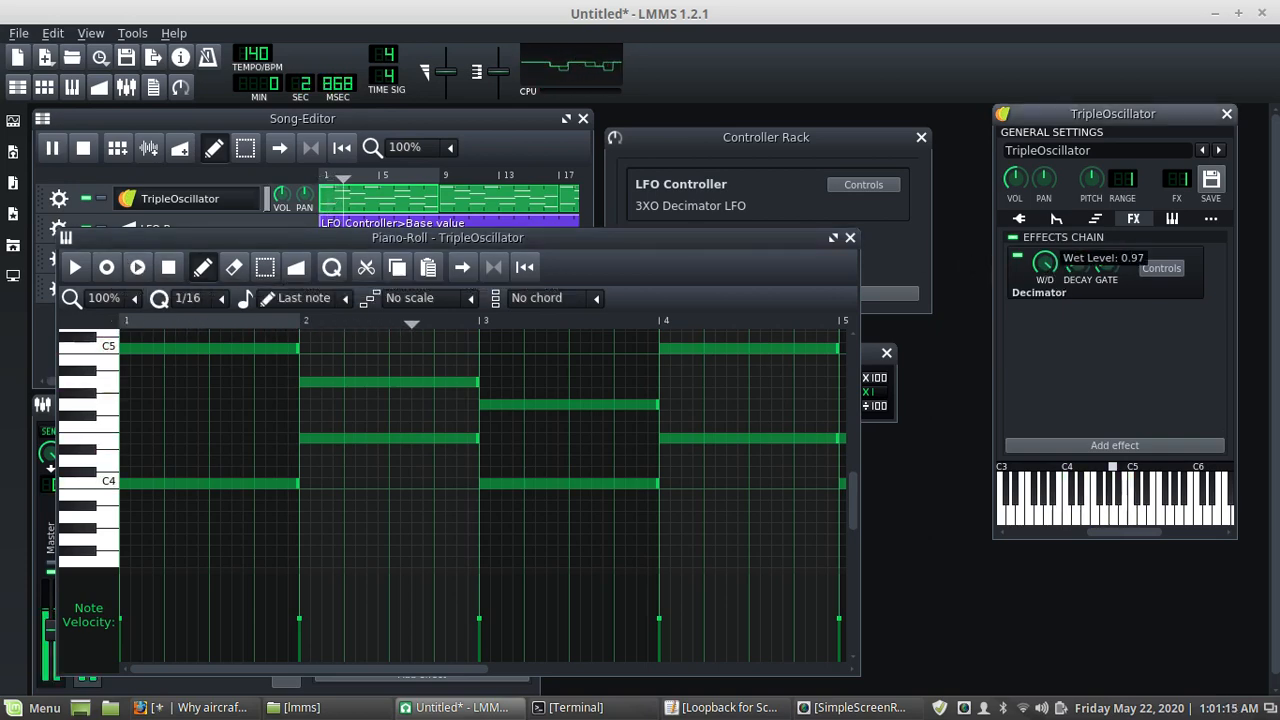
pyautogui.press('space')
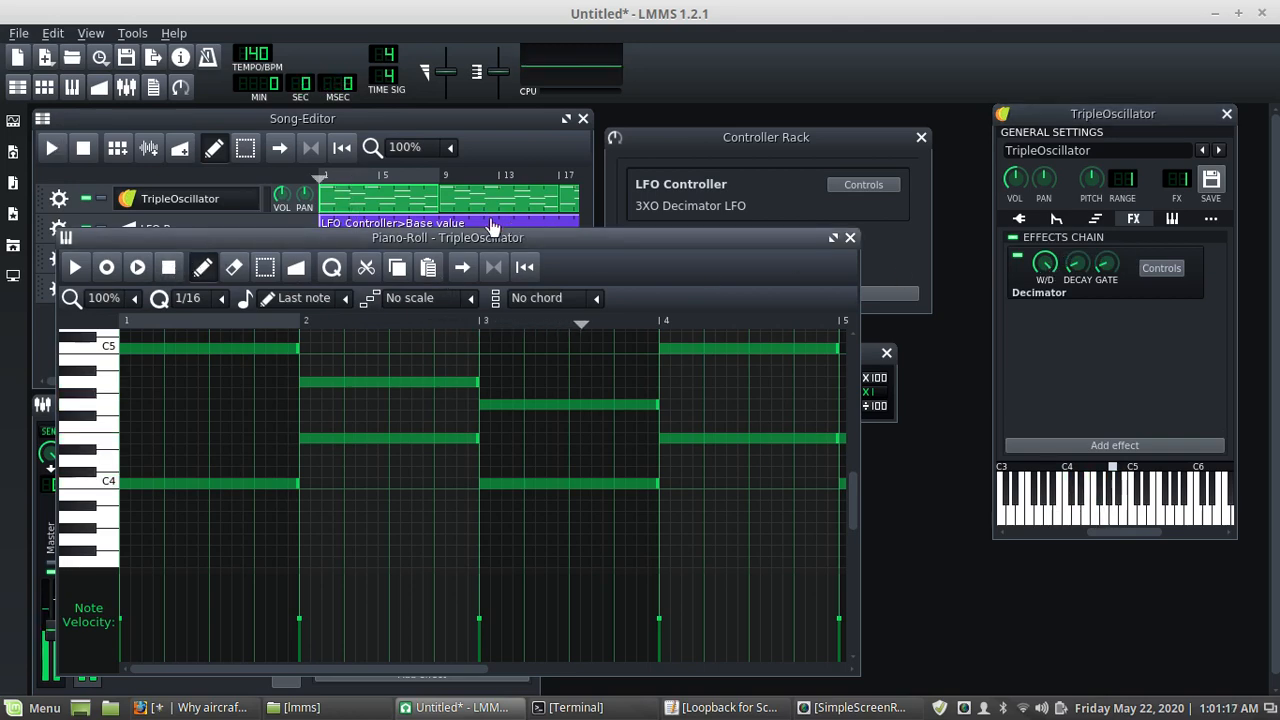
pyautogui.click(850, 239)
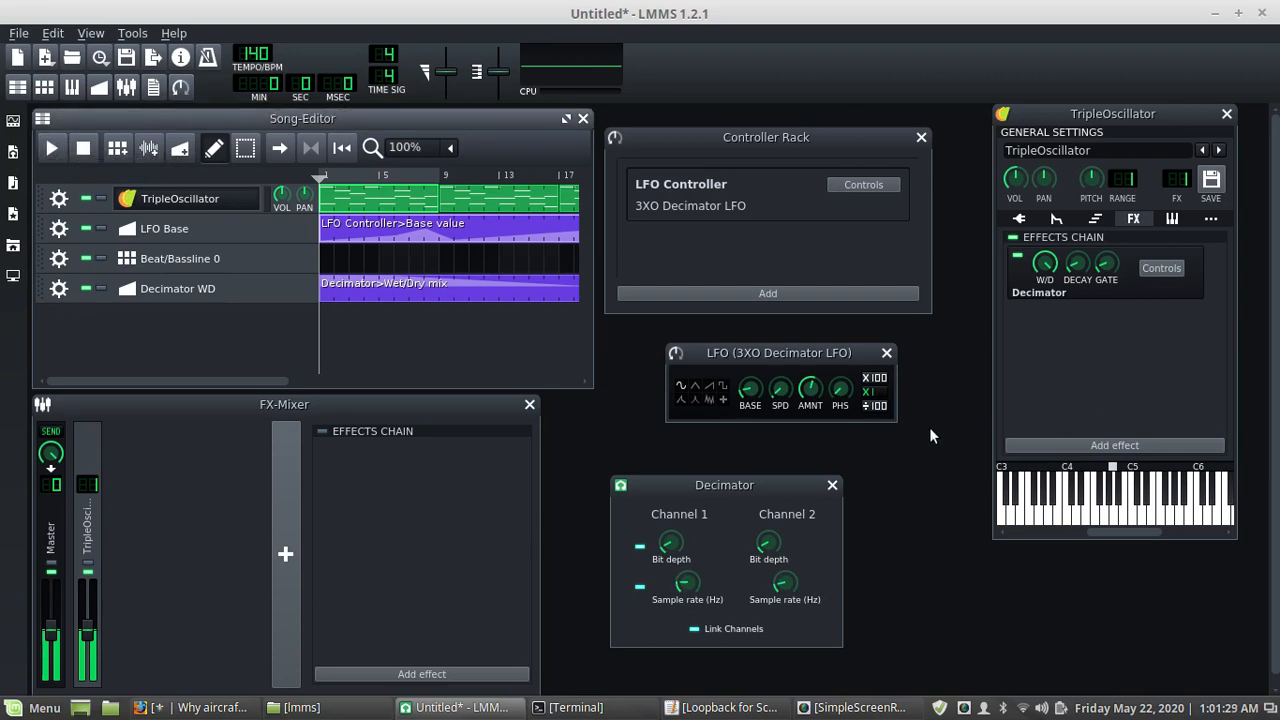
# Raise the LFO Base point at bar 1 to about 0.044 and move the bar 22 point to just past bar 21 at about 0.54
pyautogui.doubleClick(378, 228)
pyautogui.moveTo(380, 234)
pyautogui.mouseDown()
pyautogui.moveTo(325, 449)
pyautogui.moveTo(93, 459)
pyautogui.moveTo(95, 270)
pyautogui.moveTo(95, 394)
pyautogui.moveTo(78, 466)
pyautogui.moveTo(81, 453)
pyautogui.mouseUp()
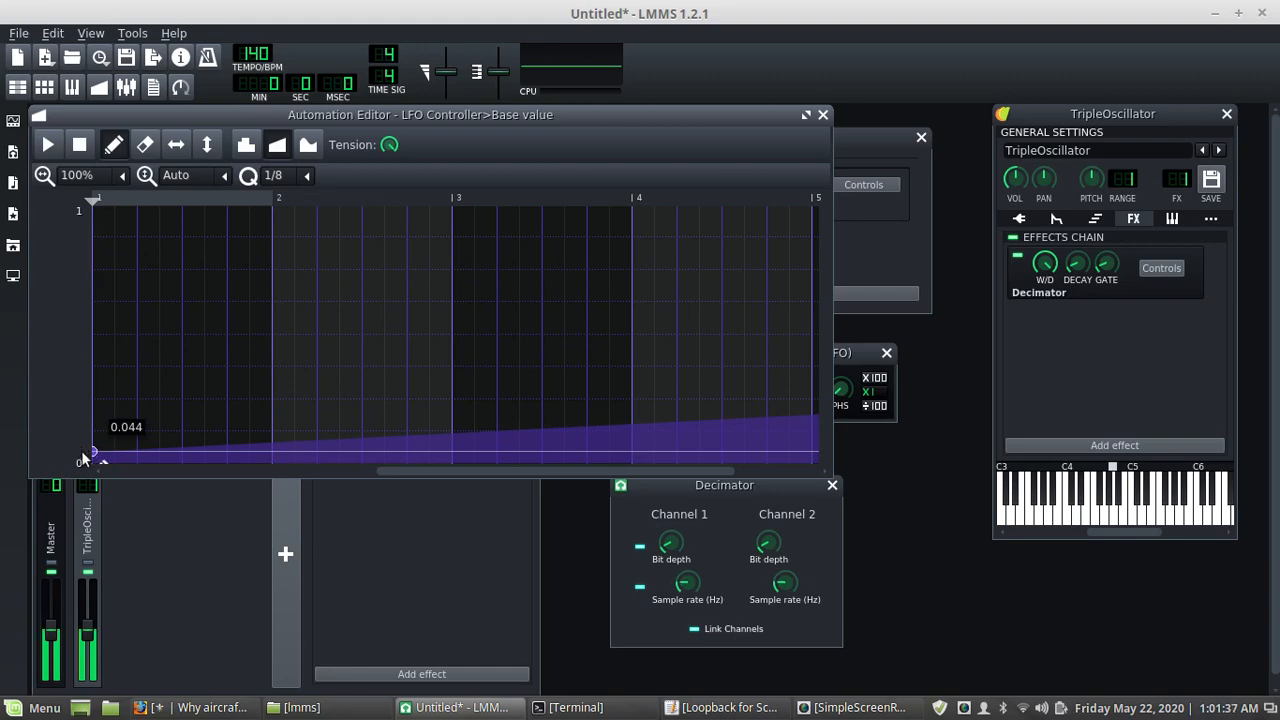
pyautogui.moveTo(477, 472); pyautogui.dragTo(417, 485)
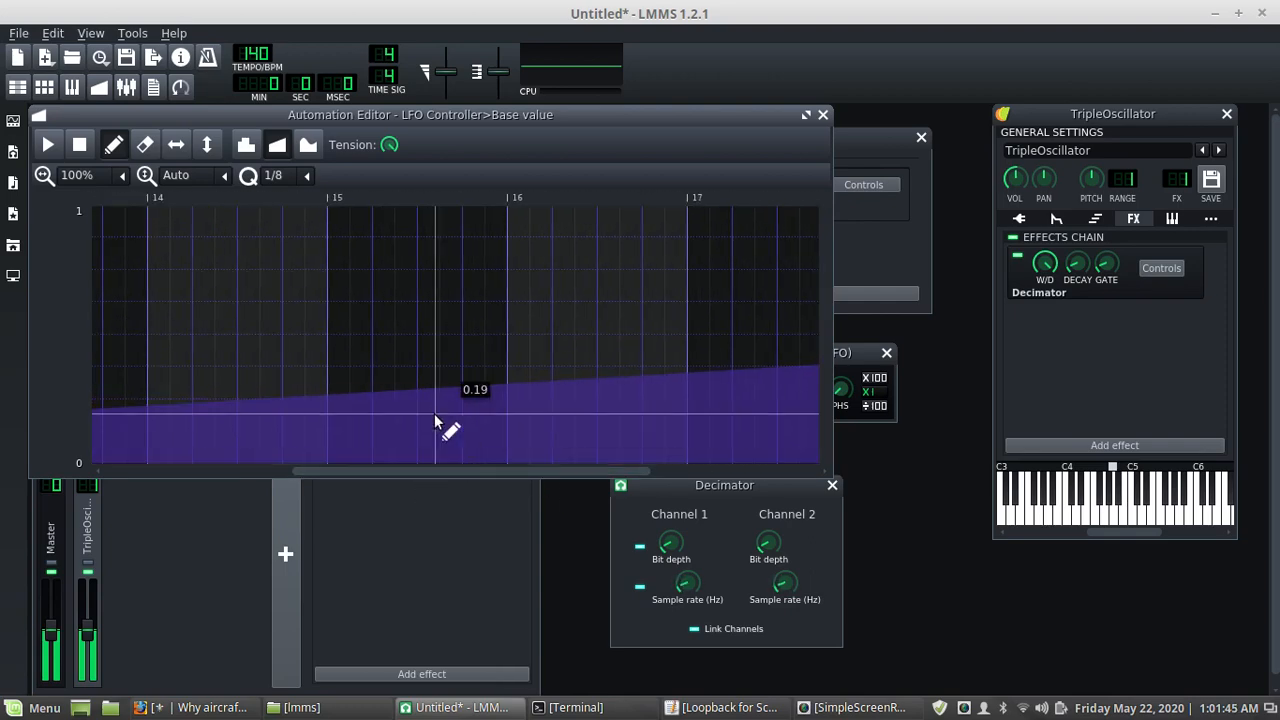
pyautogui.moveTo(498, 470); pyautogui.dragTo(592, 480)
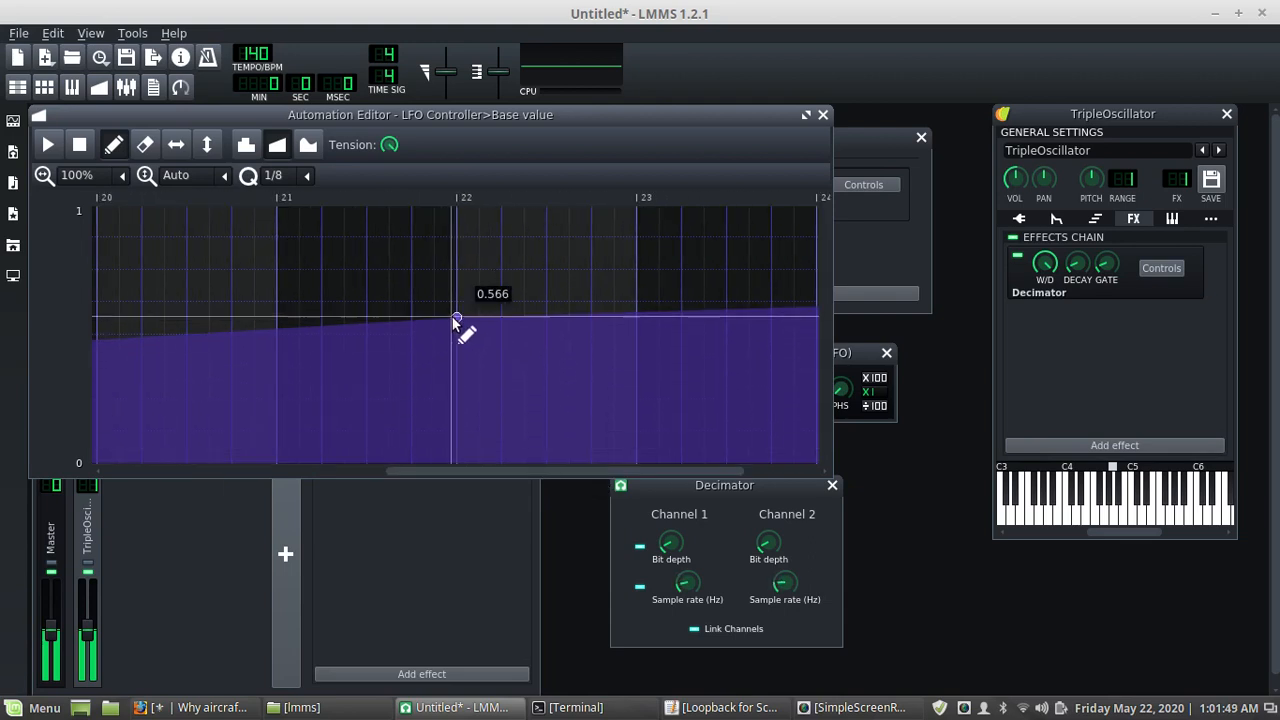
pyautogui.moveTo(456, 318); pyautogui.dragTo(302, 322)
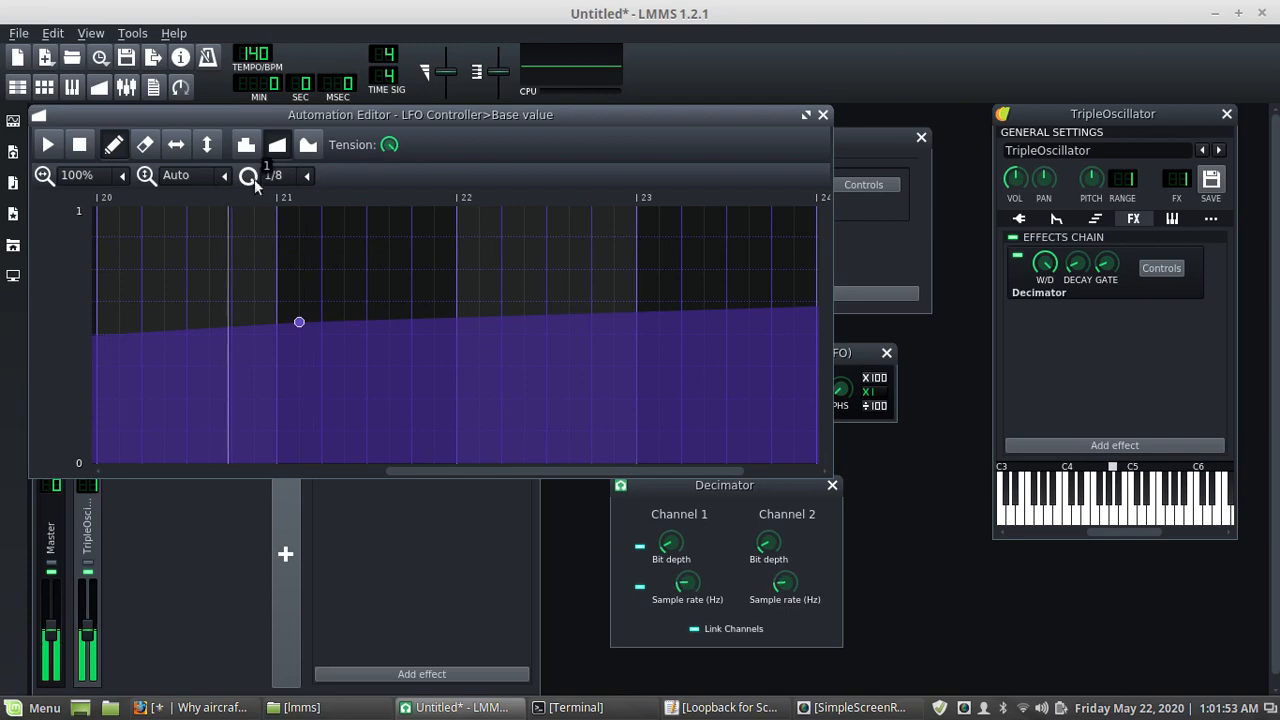
# Remove the LFO Base point at bar 6 and move the bar 8 point to about bar 8.5 at about 0.3
pyautogui.click(121, 175)
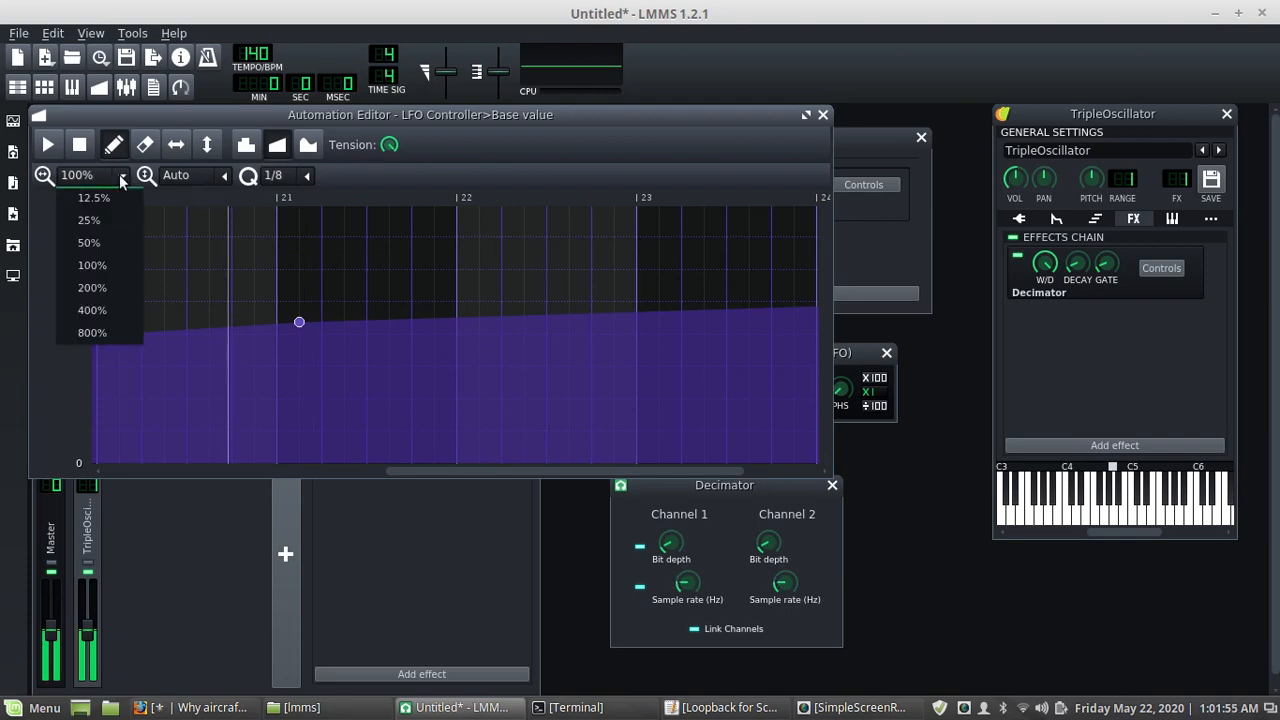
pyautogui.click(118, 241)
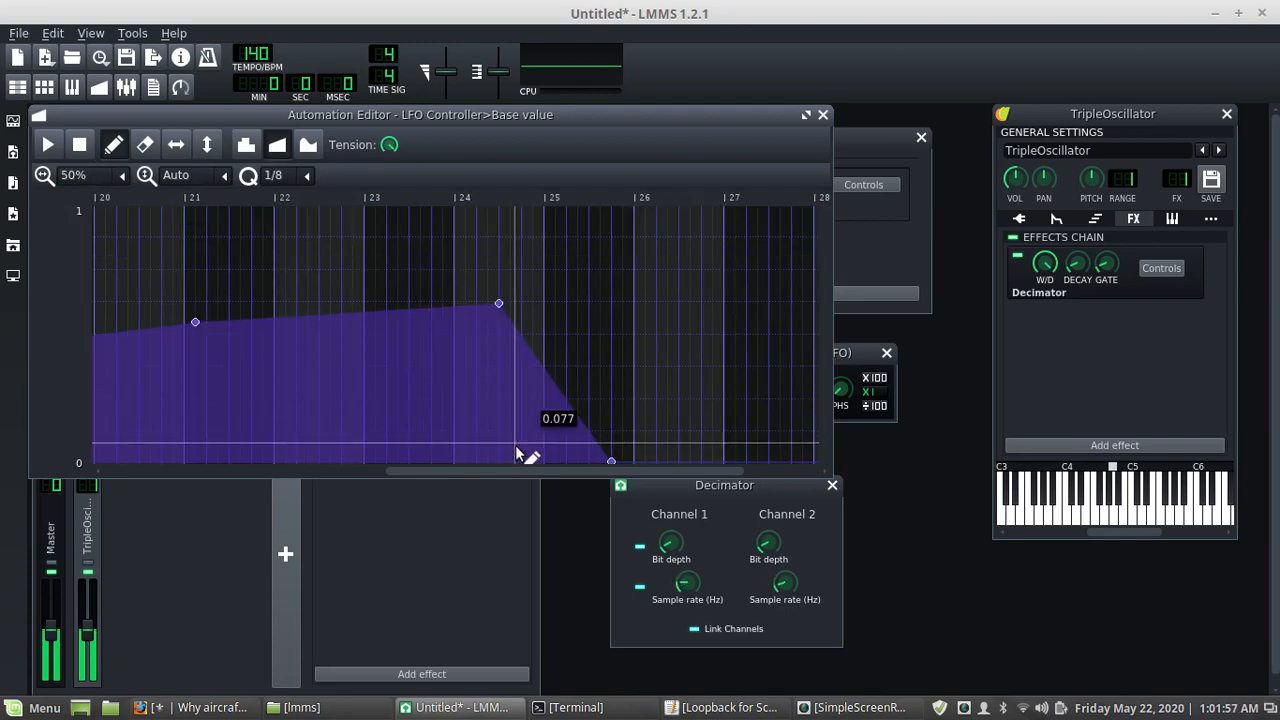
pyautogui.moveTo(513, 471); pyautogui.dragTo(223, 455)
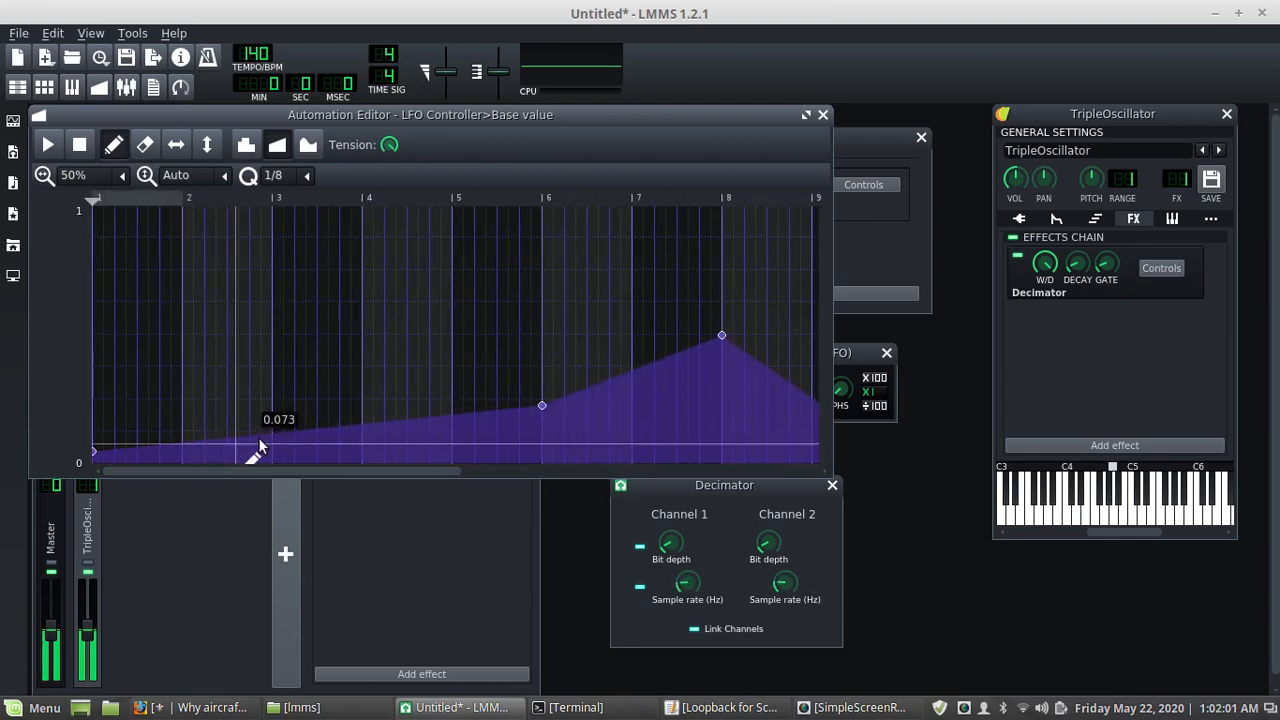
pyautogui.rightClick(543, 407)
pyautogui.moveTo(719, 331); pyautogui.dragTo(766, 386)
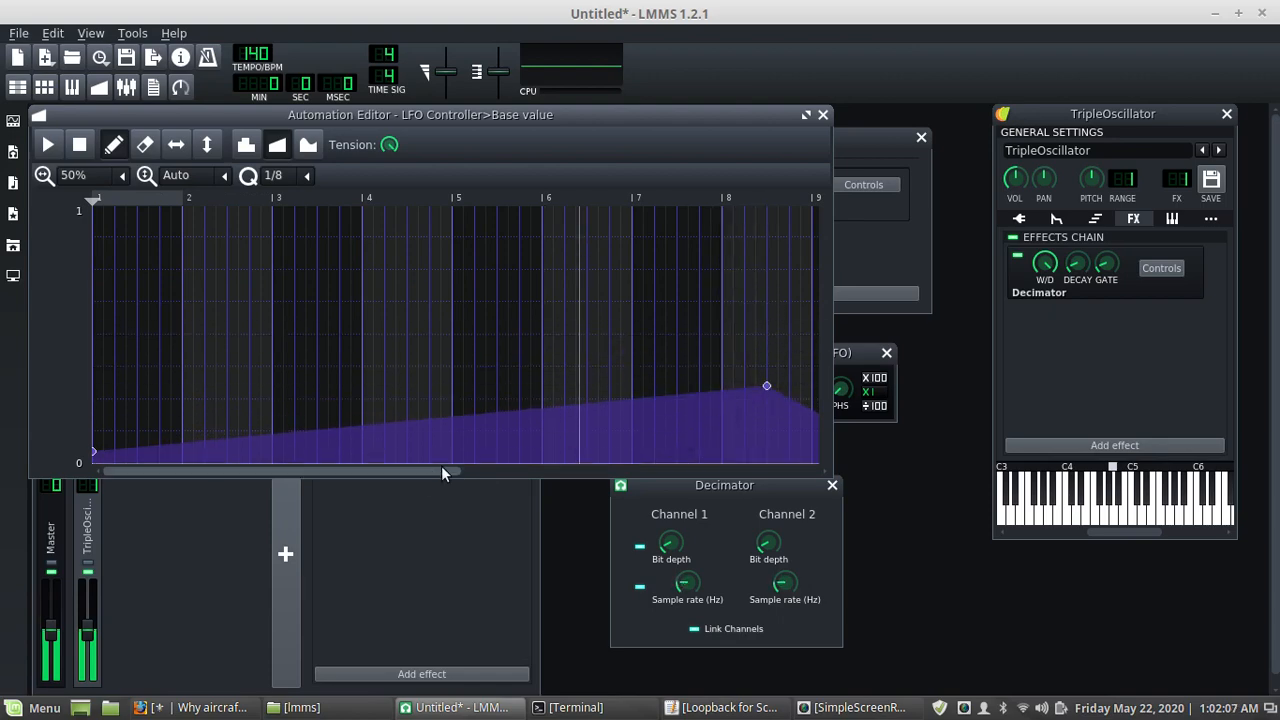
# Move the LFO Base point near bar 10 to about bar 12.5 at about 0.9 and close the editor
pyautogui.moveTo(441, 468); pyautogui.dragTo(535, 482)
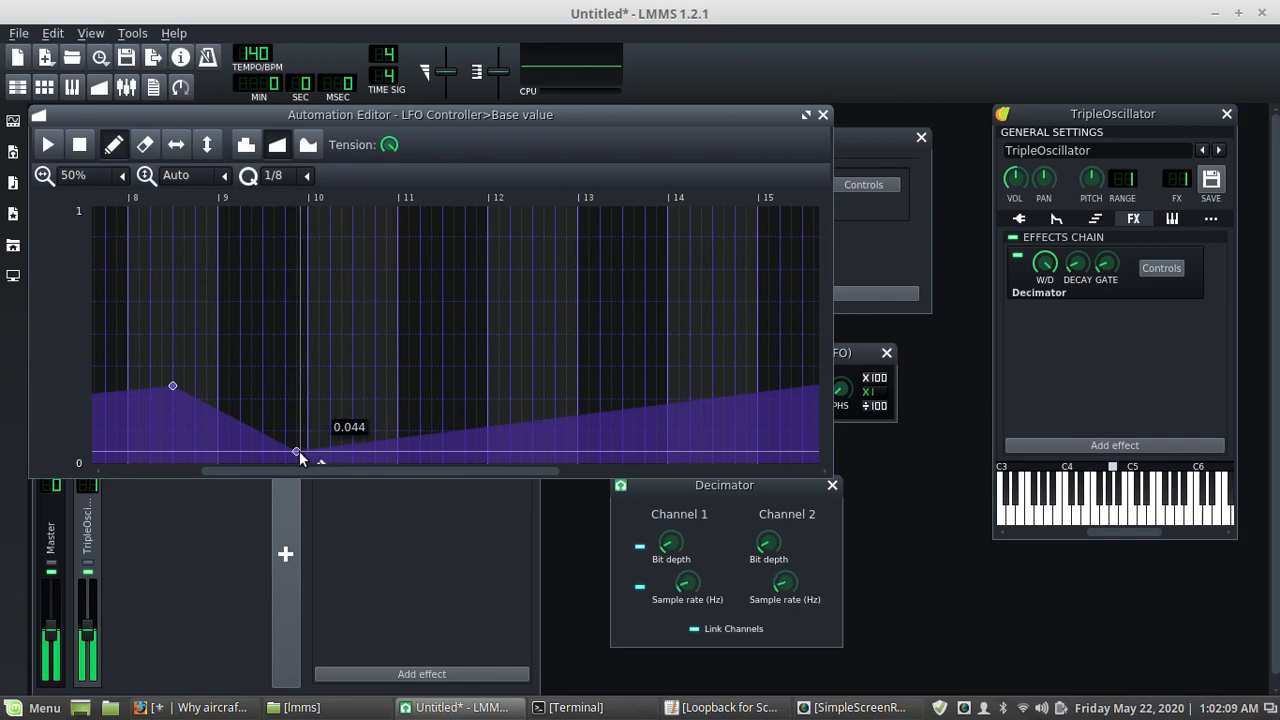
pyautogui.moveTo(300, 457)
pyautogui.mouseDown()
pyautogui.moveTo(480, 414)
pyautogui.moveTo(560, 365)
pyautogui.moveTo(547, 350)
pyautogui.moveTo(563, 320)
pyautogui.moveTo(558, 258)
pyautogui.mouseUp()
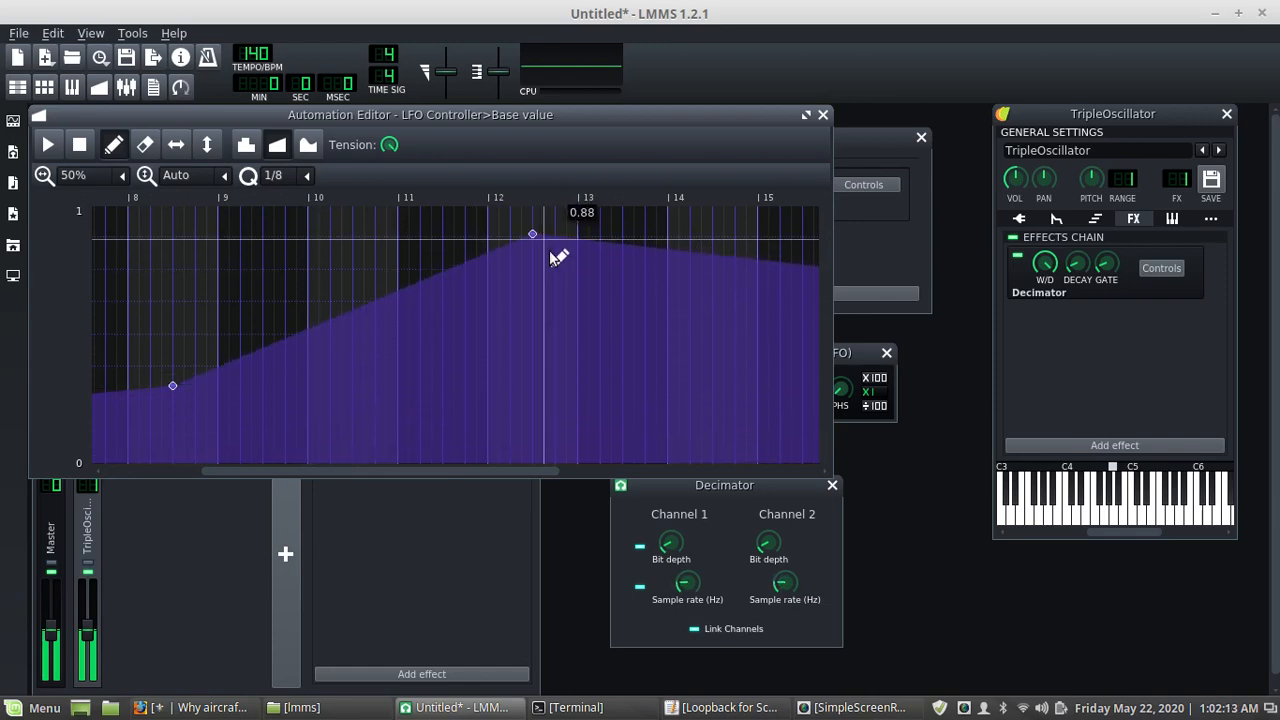
pyautogui.click(99, 88)
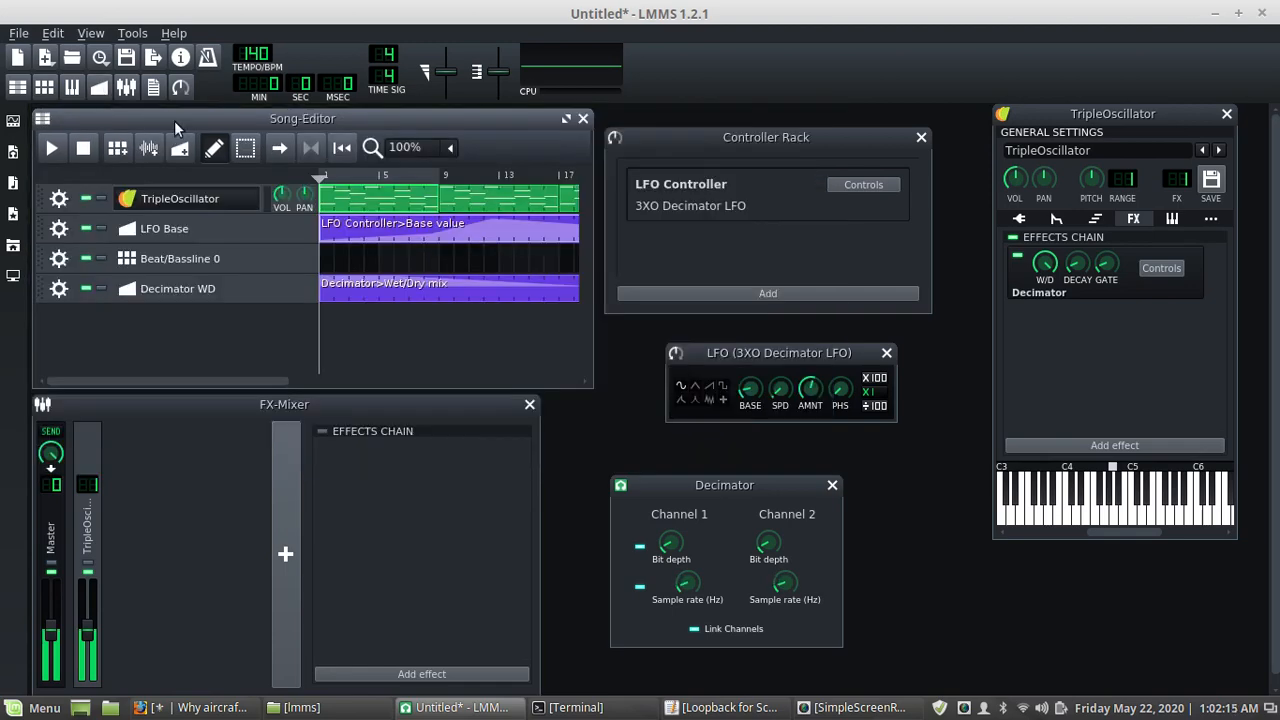
# In the Decimator WD automation, move the point at bar 3.5 to about bar 8.6 at about 0.93
pyautogui.doubleClick(465, 293)
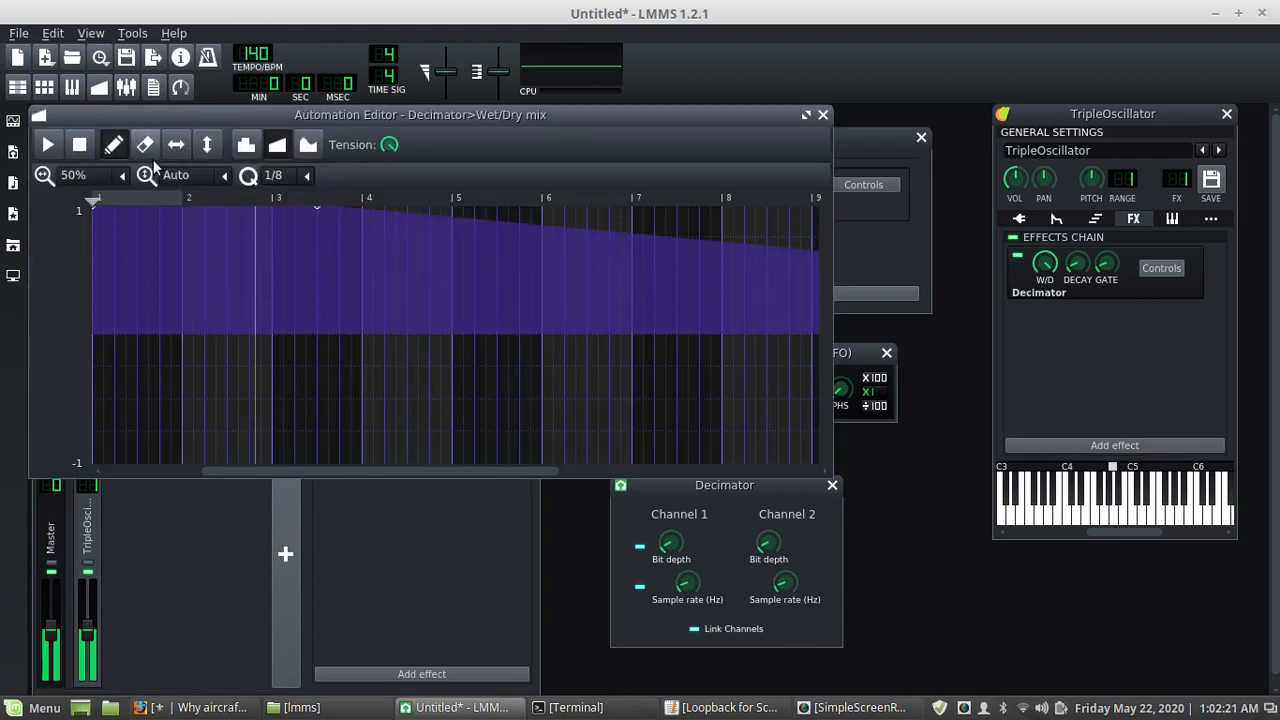
pyautogui.hscroll(3, 455, 469)
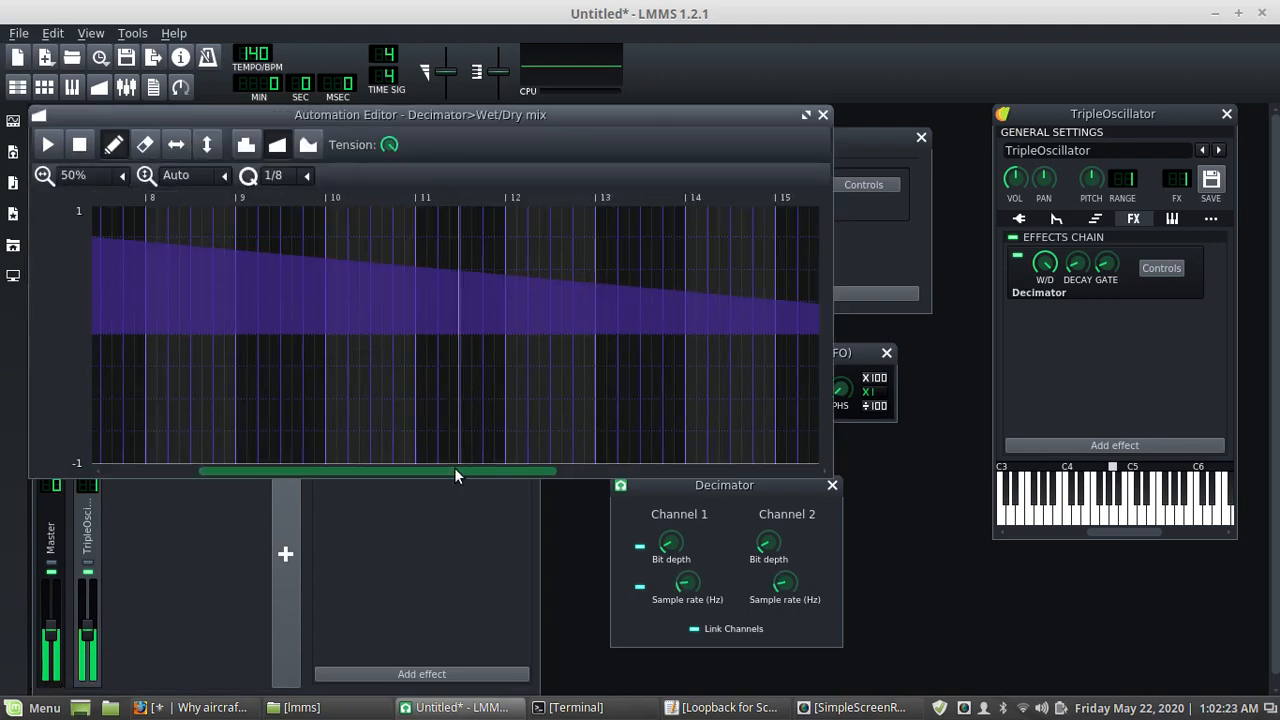
pyautogui.hscroll(-3, 454, 467)
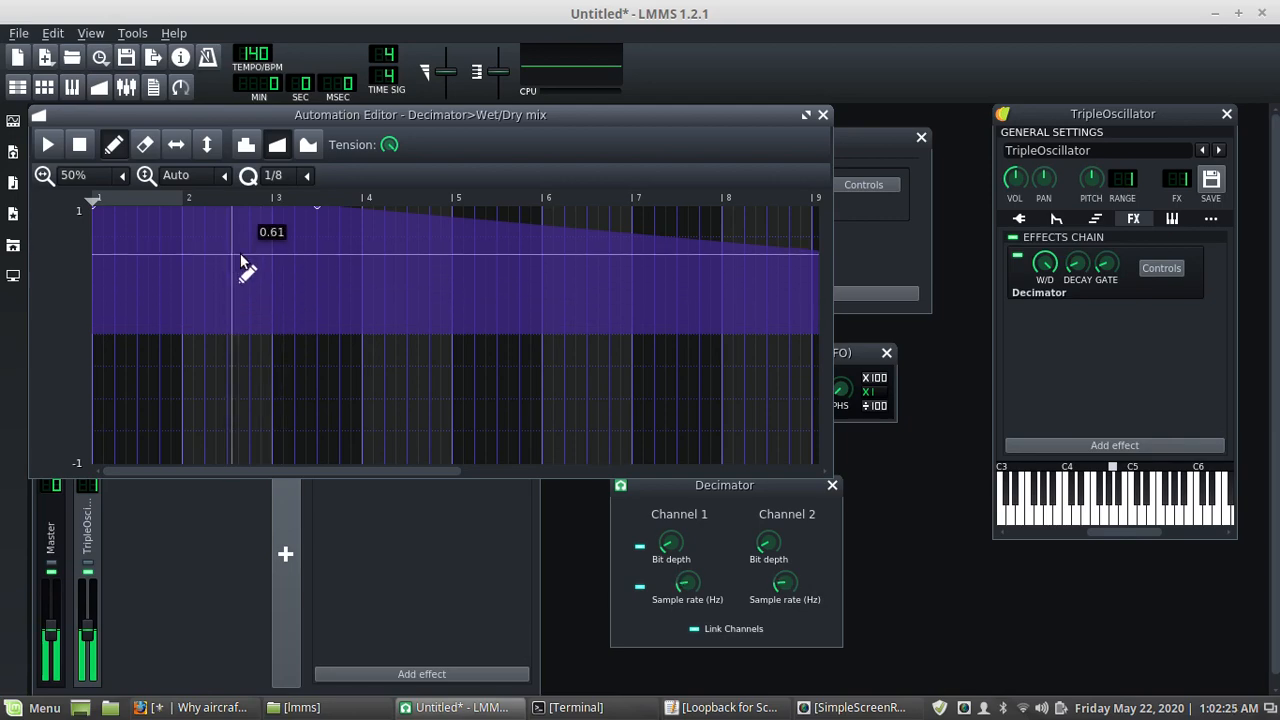
pyautogui.moveTo(240, 262)
pyautogui.mouseDown()
pyautogui.moveTo(94, 208)
pyautogui.moveTo(114, 220)
pyautogui.moveTo(97, 219)
pyautogui.moveTo(340, 243)
pyautogui.moveTo(767, 253)
pyautogui.moveTo(780, 228)
pyautogui.moveTo(741, 220)
pyautogui.mouseUp()
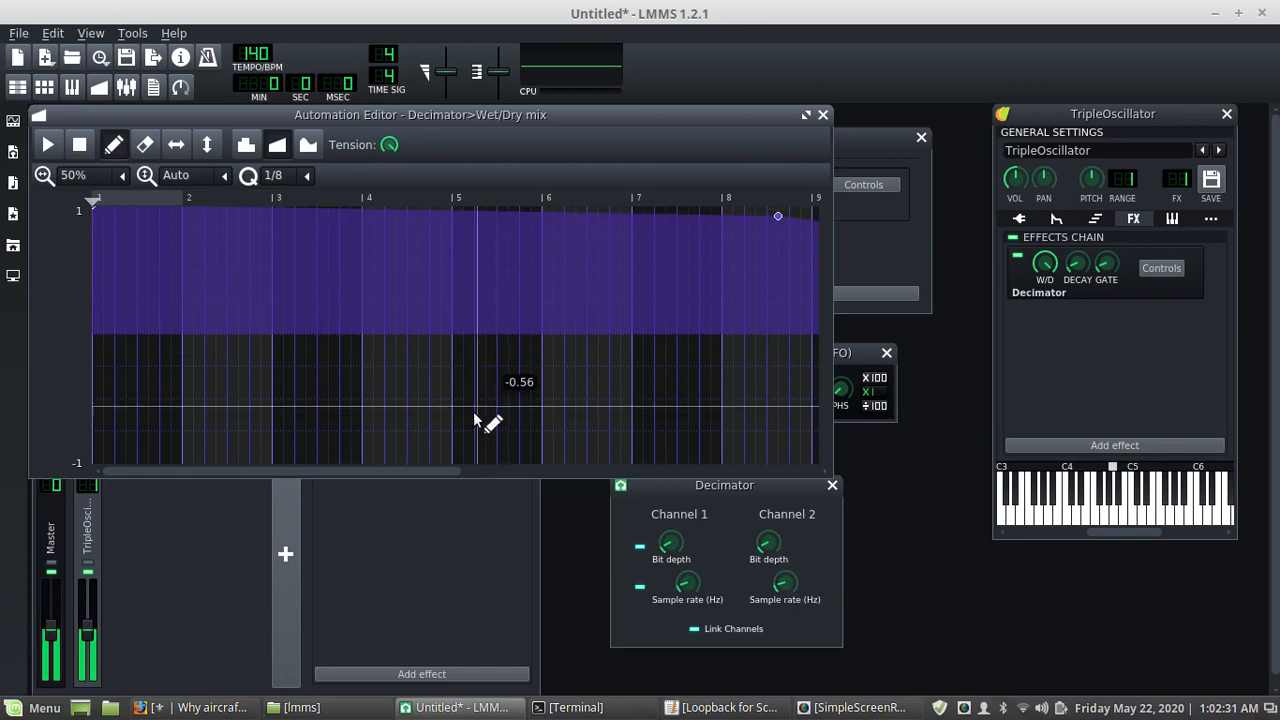
pyautogui.moveTo(425, 468)
pyautogui.mouseDown()
pyautogui.moveTo(592, 470)
pyautogui.moveTo(417, 466)
pyautogui.mouseUp()
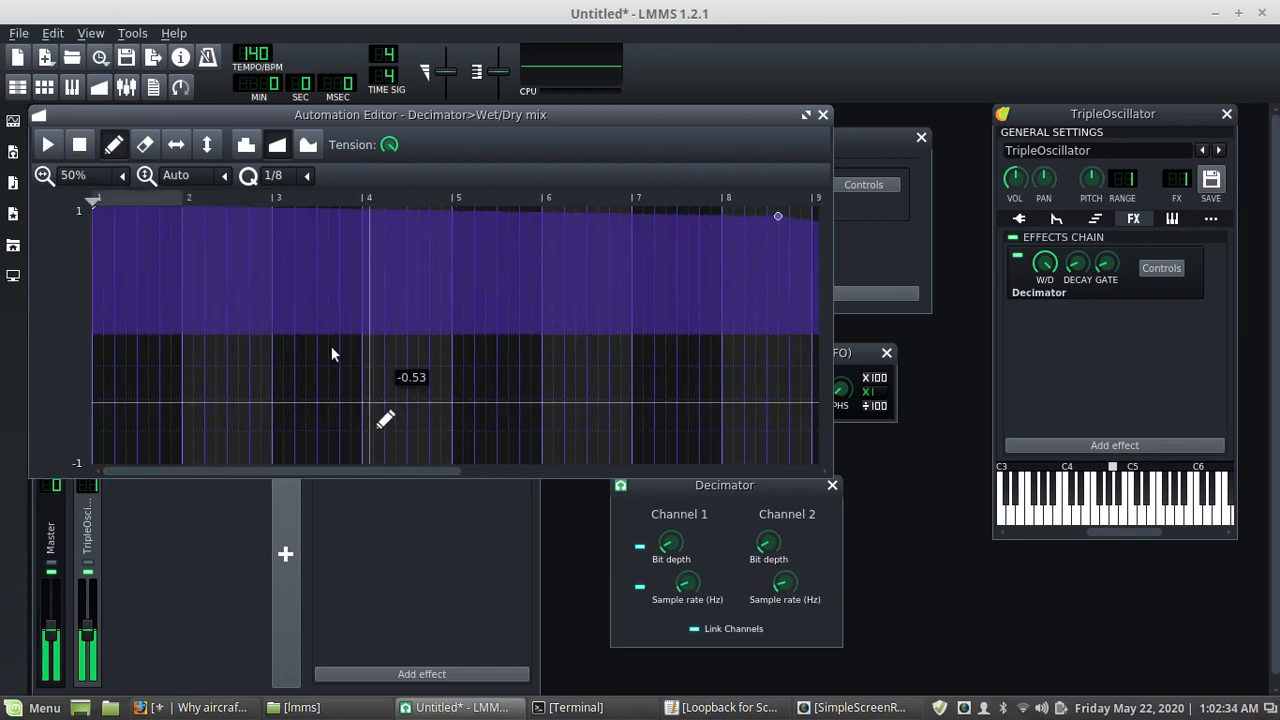
# Close the wet/dry automation, play the song from the start to hear the modulation, and stop it
pyautogui.click(98, 87)
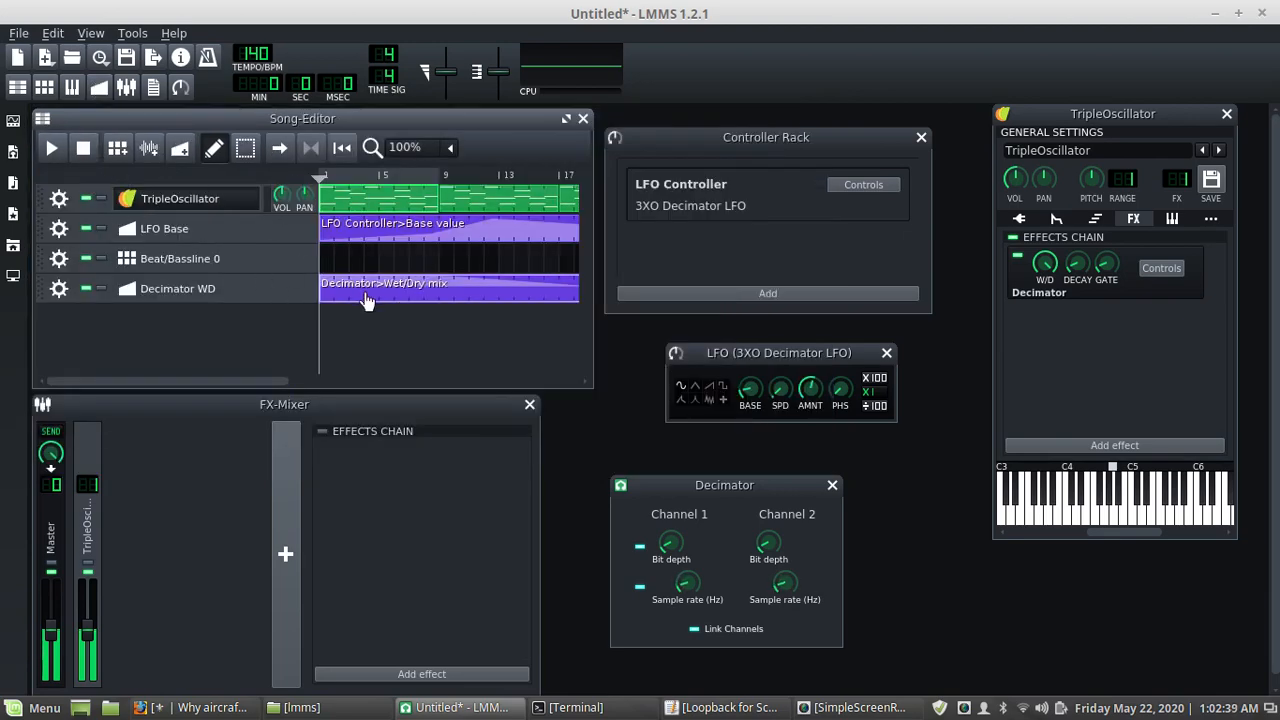
pyautogui.click(49, 149)
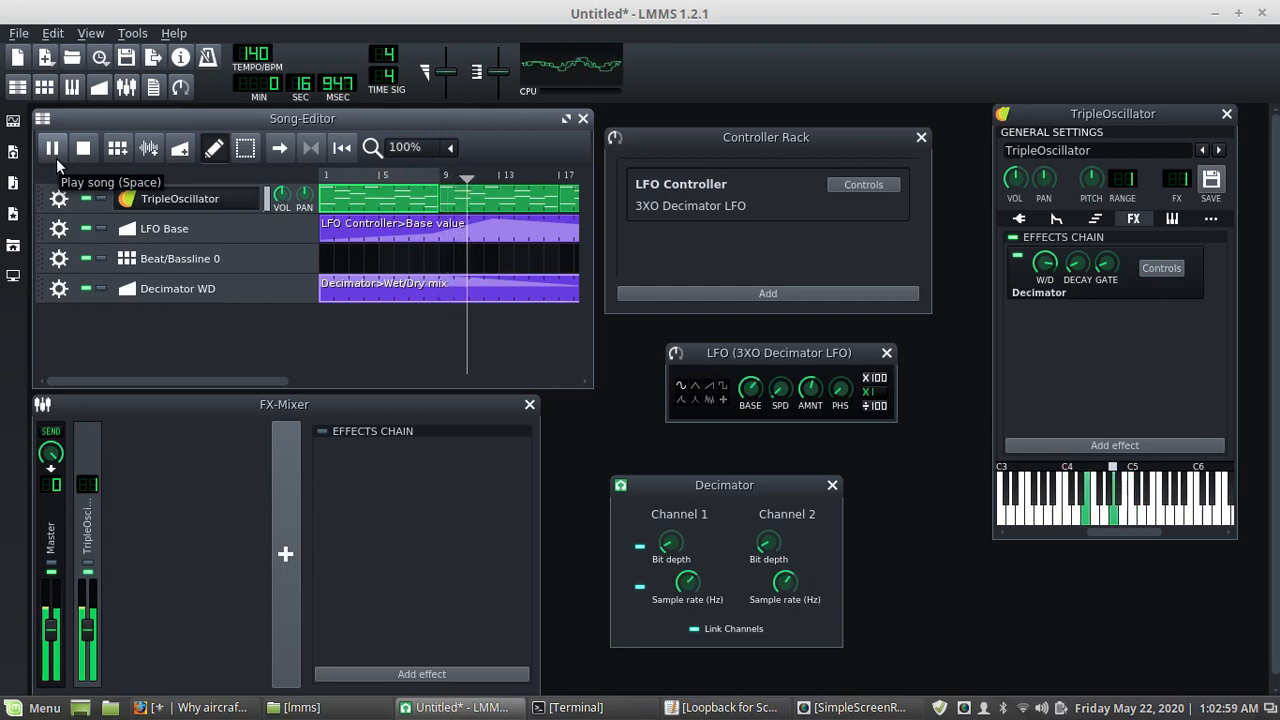
pyautogui.click(87, 151)
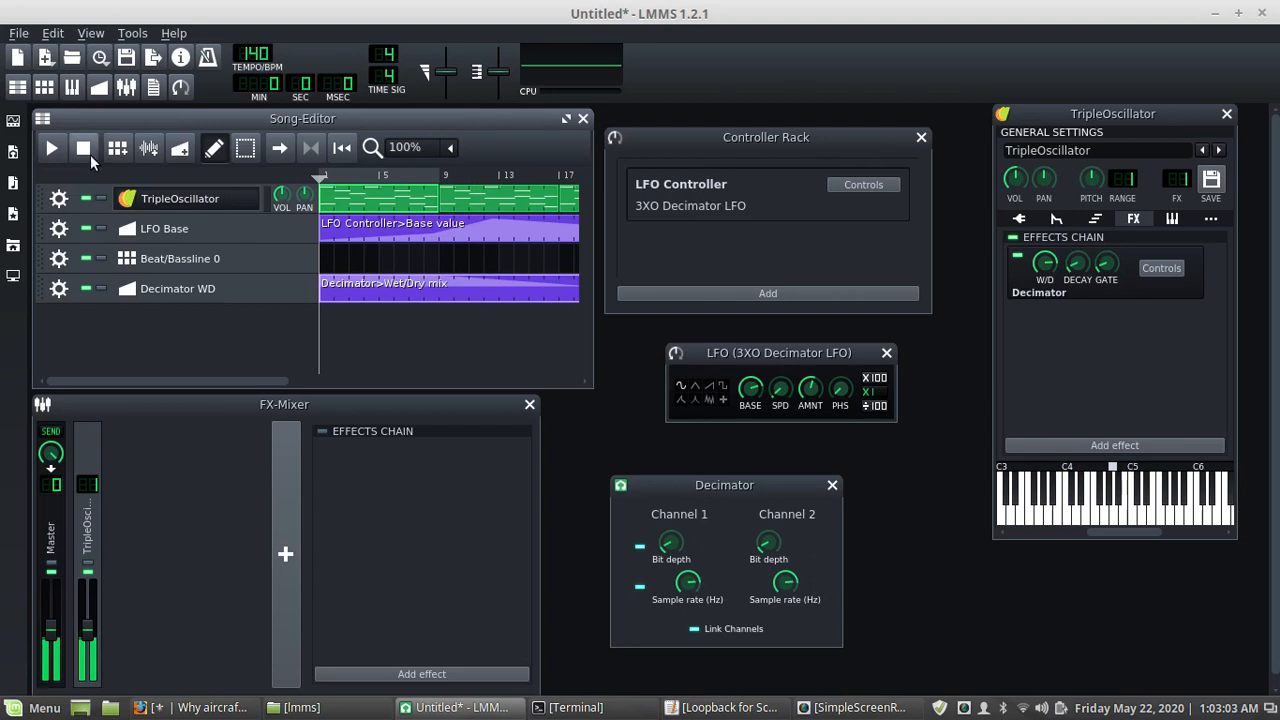
# Reshape the LFO Base automation by removing the bar 8.5 point, raising bar 1 to about 0.99 and adding about 0.23 near bar 8.6
pyautogui.doubleClick(460, 238)
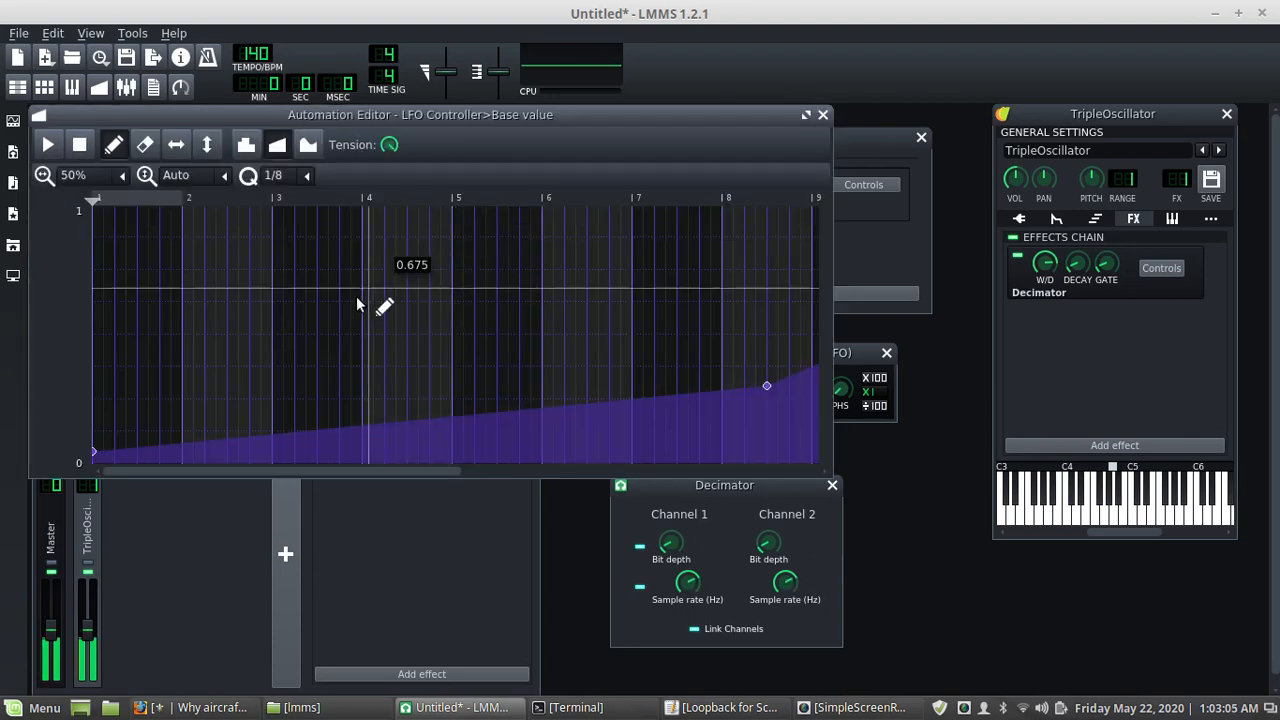
pyautogui.rightClick(767, 387)
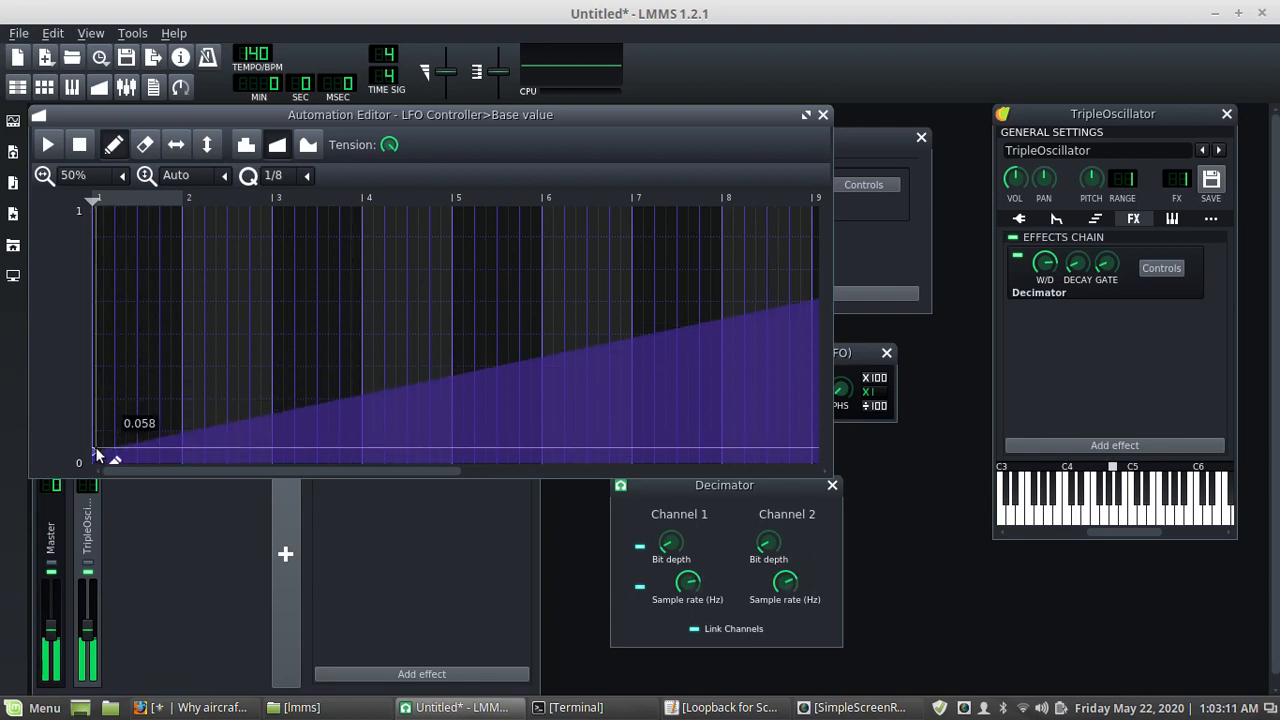
pyautogui.moveTo(96, 455); pyautogui.dragTo(96, 210)
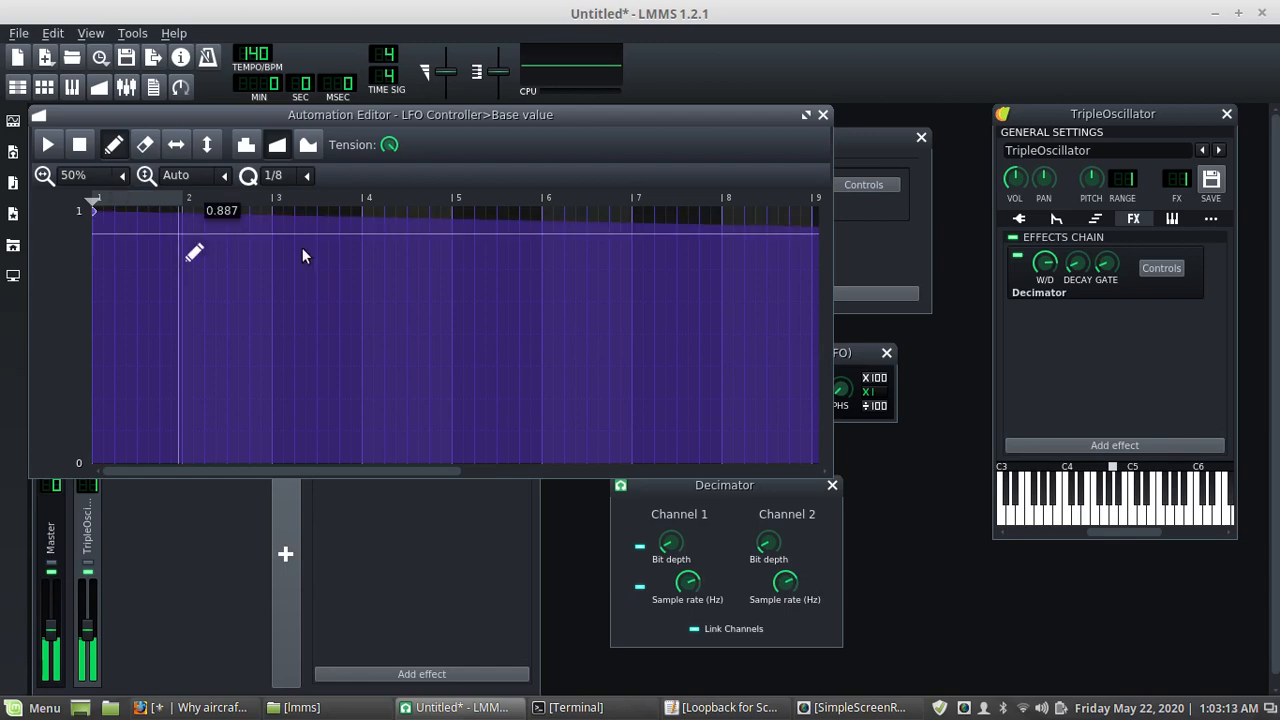
pyautogui.moveTo(551, 250); pyautogui.dragTo(797, 420)
# Clear the remaining raised LFO Base points at about bars 12.5, 21 and 24.5
pyautogui.moveTo(457, 471); pyautogui.dragTo(577, 460)
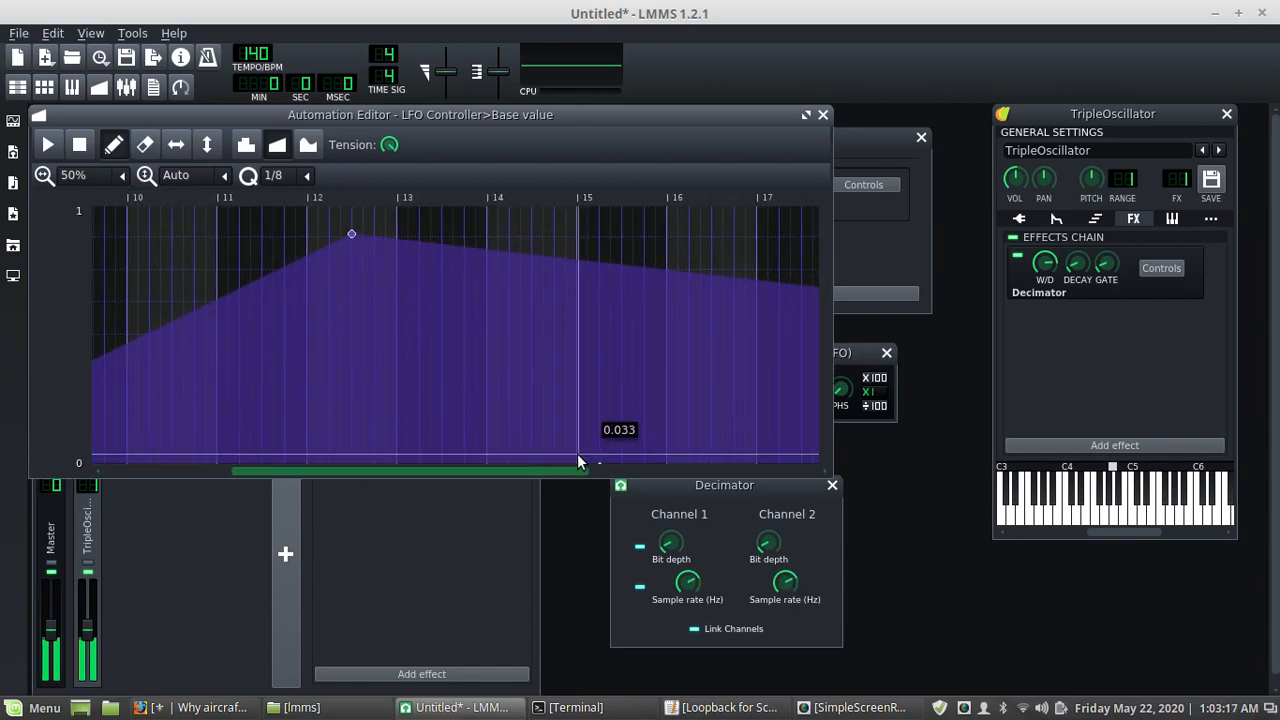
pyautogui.rightClick(353, 235)
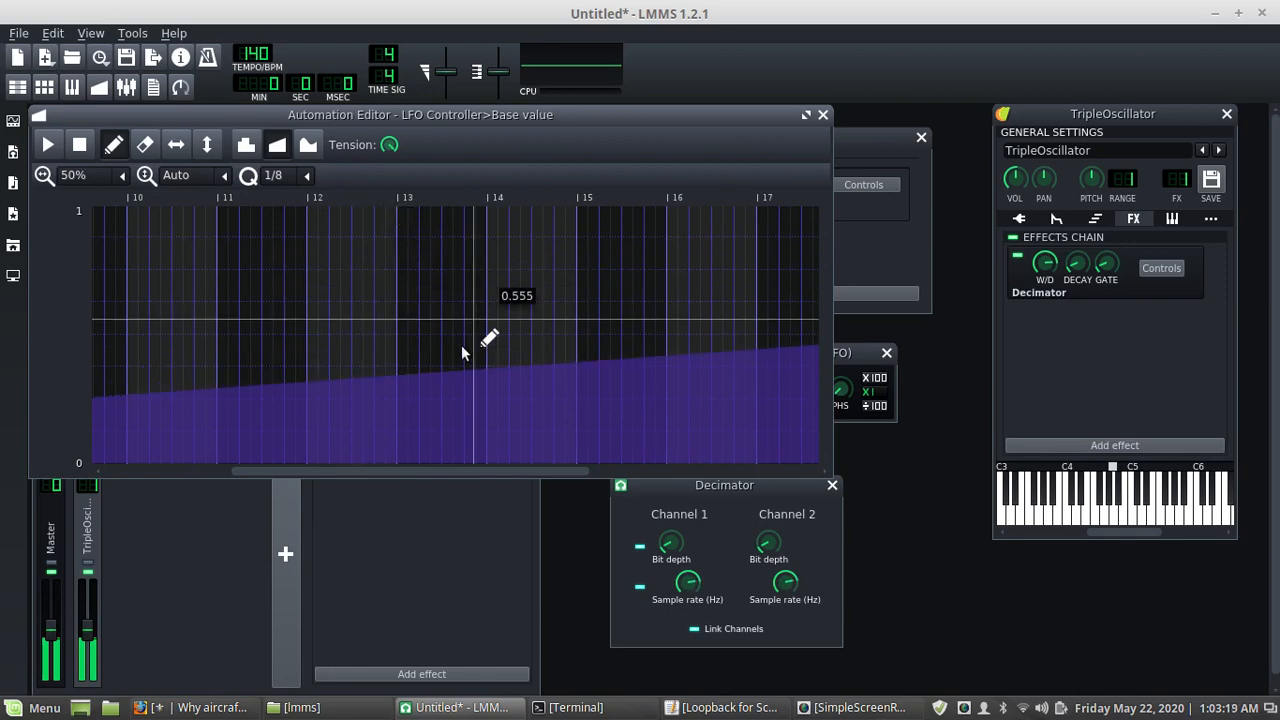
pyautogui.moveTo(444, 473); pyautogui.dragTo(588, 477)
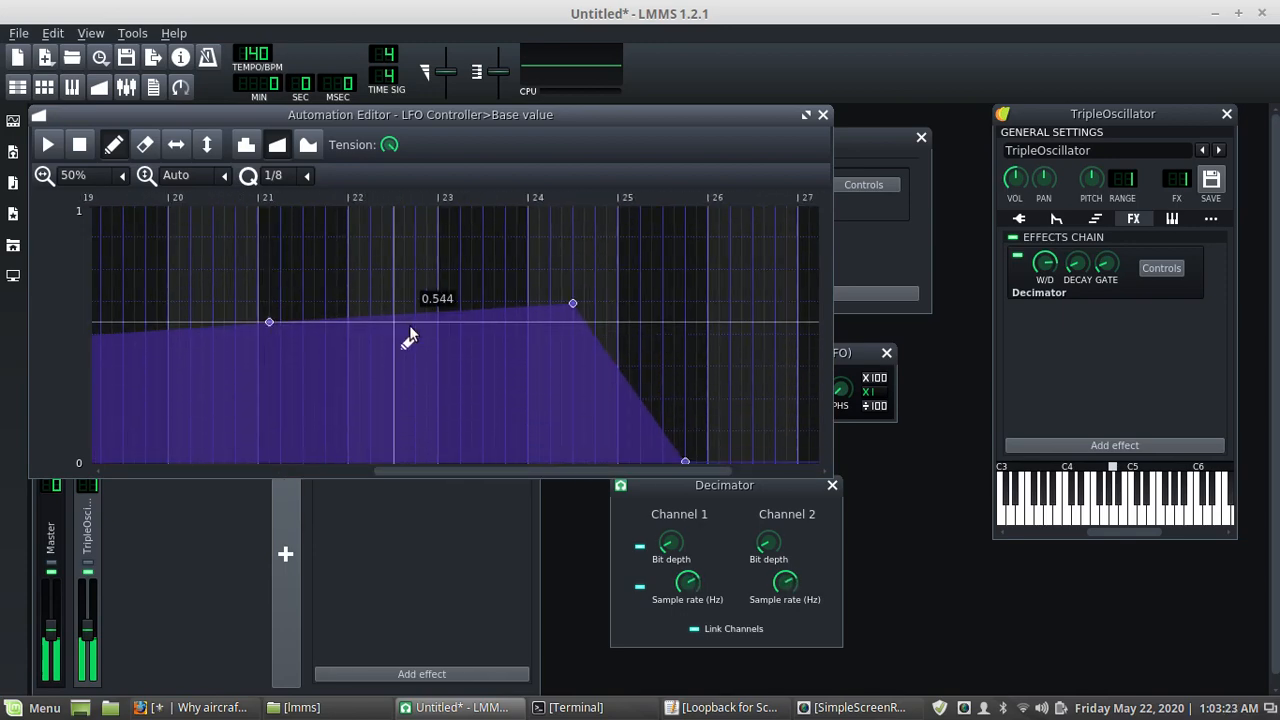
pyautogui.rightClick(275, 333)
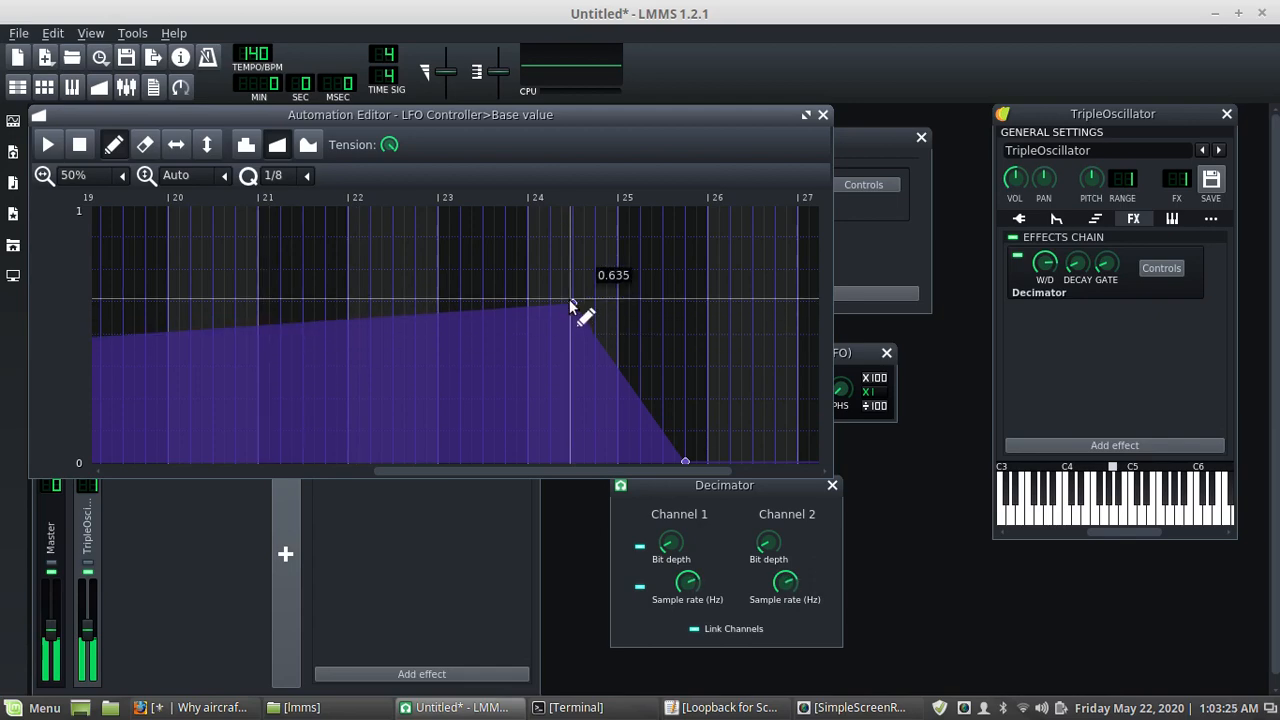
pyautogui.moveTo(571, 303); pyautogui.dragTo(205, 469)
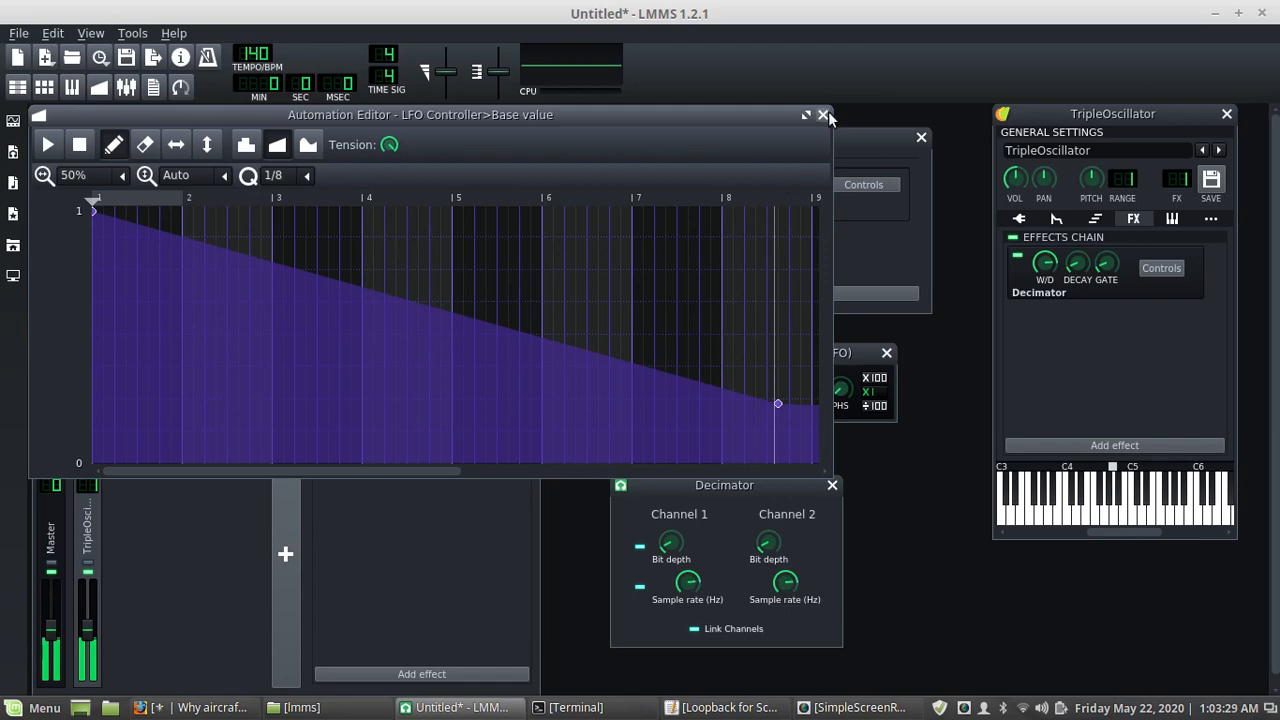
# Close the LFO Base automation, replay the song while checking the Decimator's Channel 1 bit depth, and stop playback
pyautogui.click(99, 88)
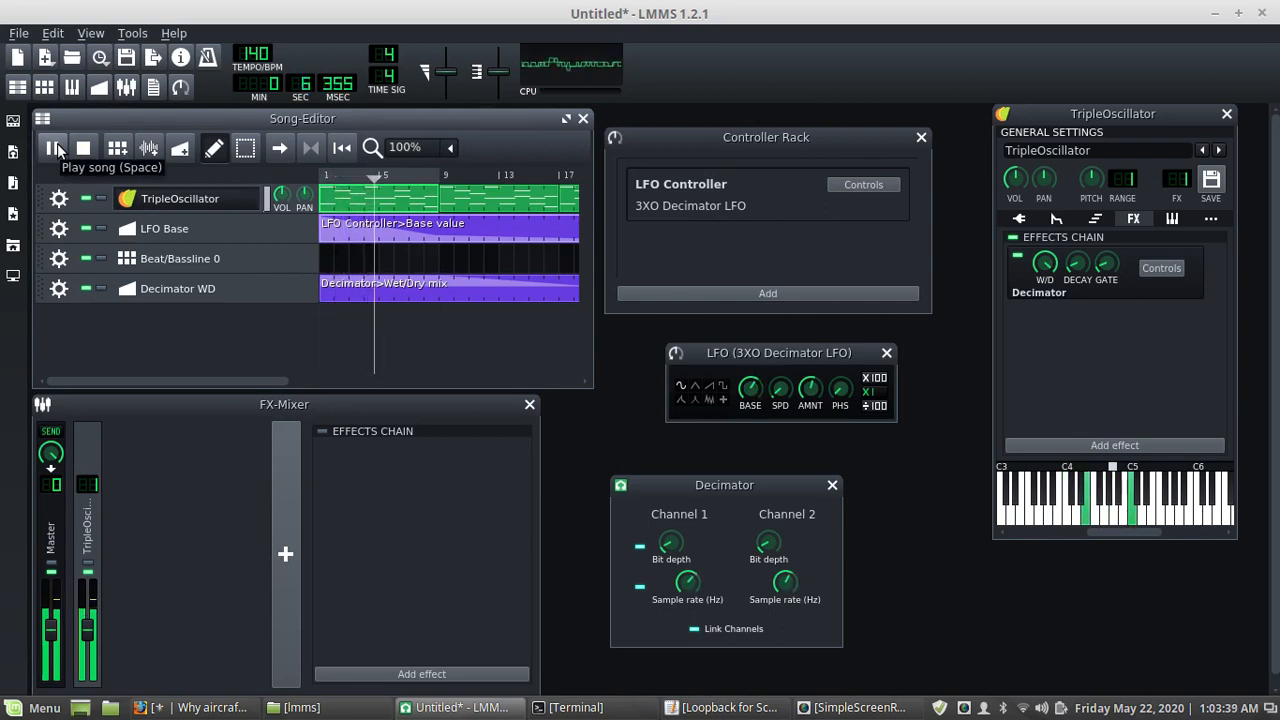
pyautogui.click(671, 541)
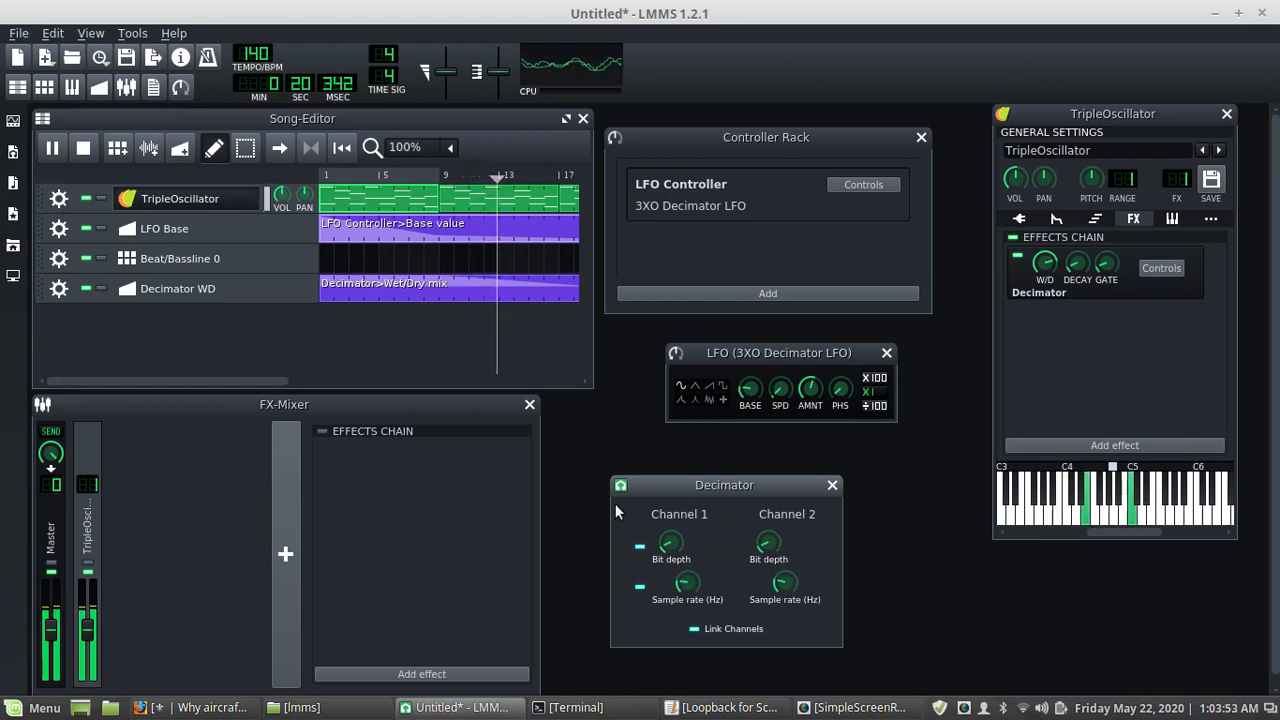
pyautogui.click(83, 147)
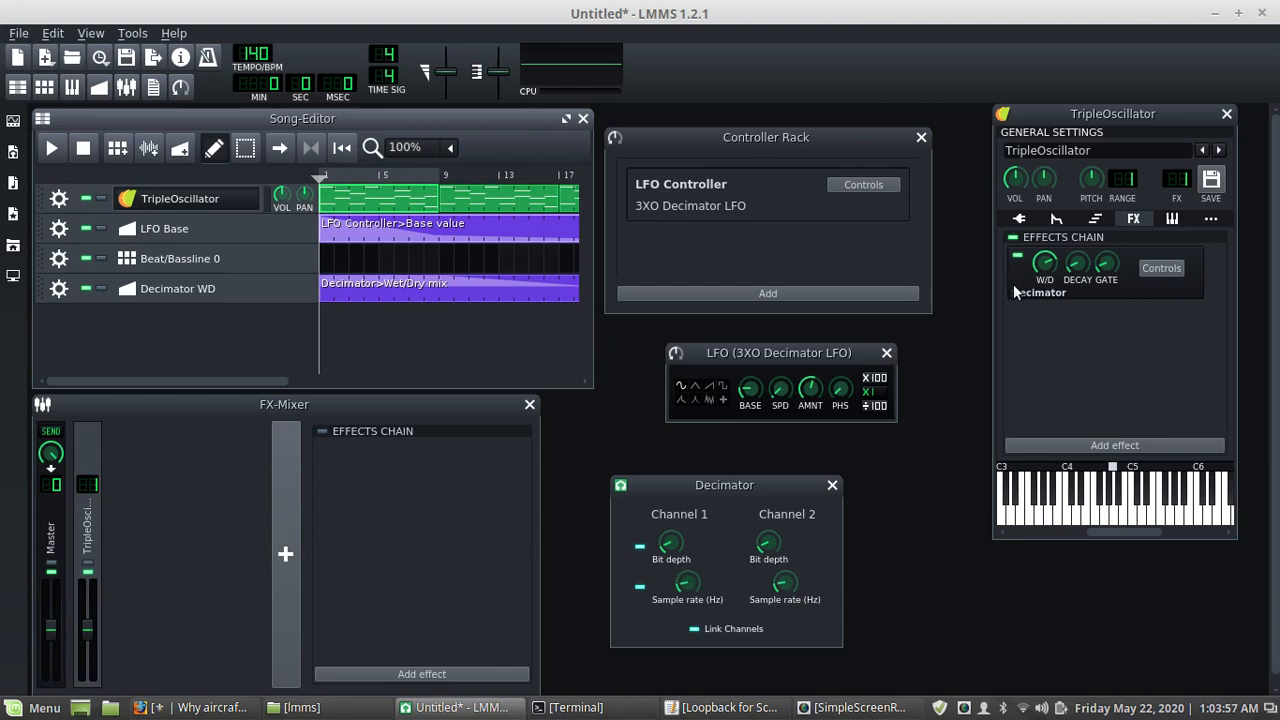
pyautogui.rightClick(1045, 266)
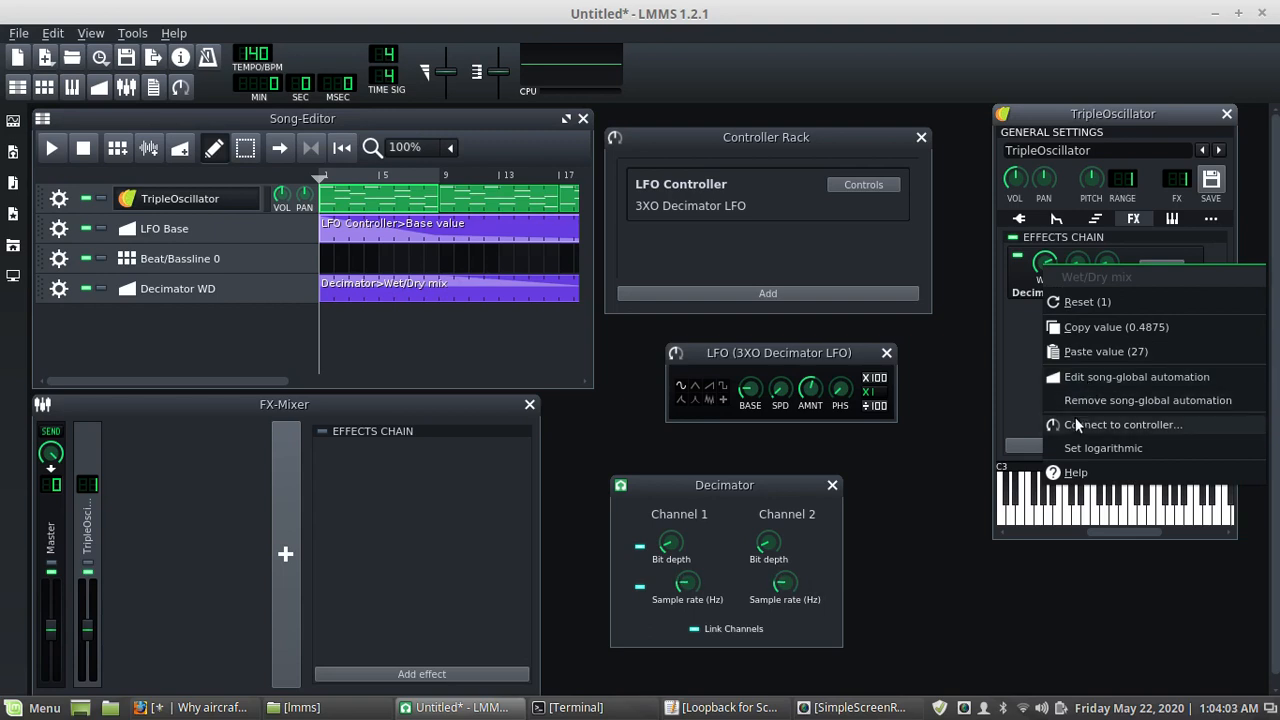
pyautogui.click(965, 321)
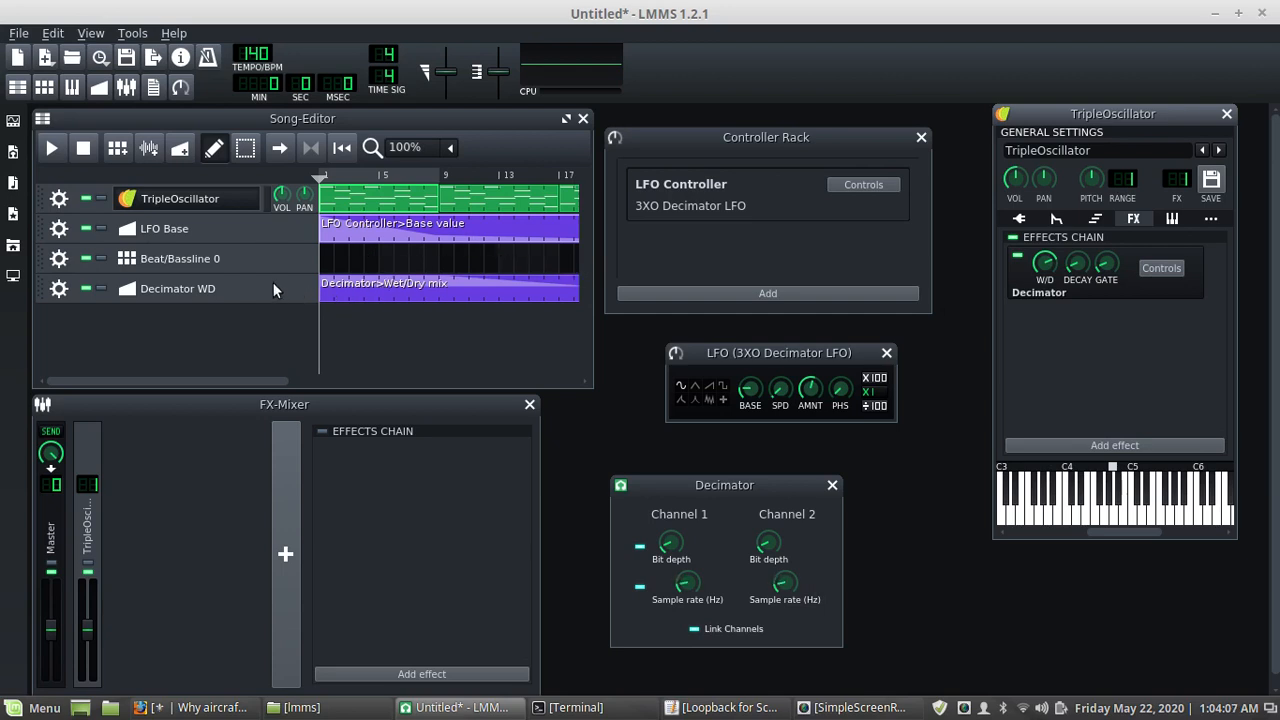
# Add Decimator wet/dry automation points at full value 1 near bar 5.25 and near bar 11.4
pyautogui.doubleClick(380, 288)
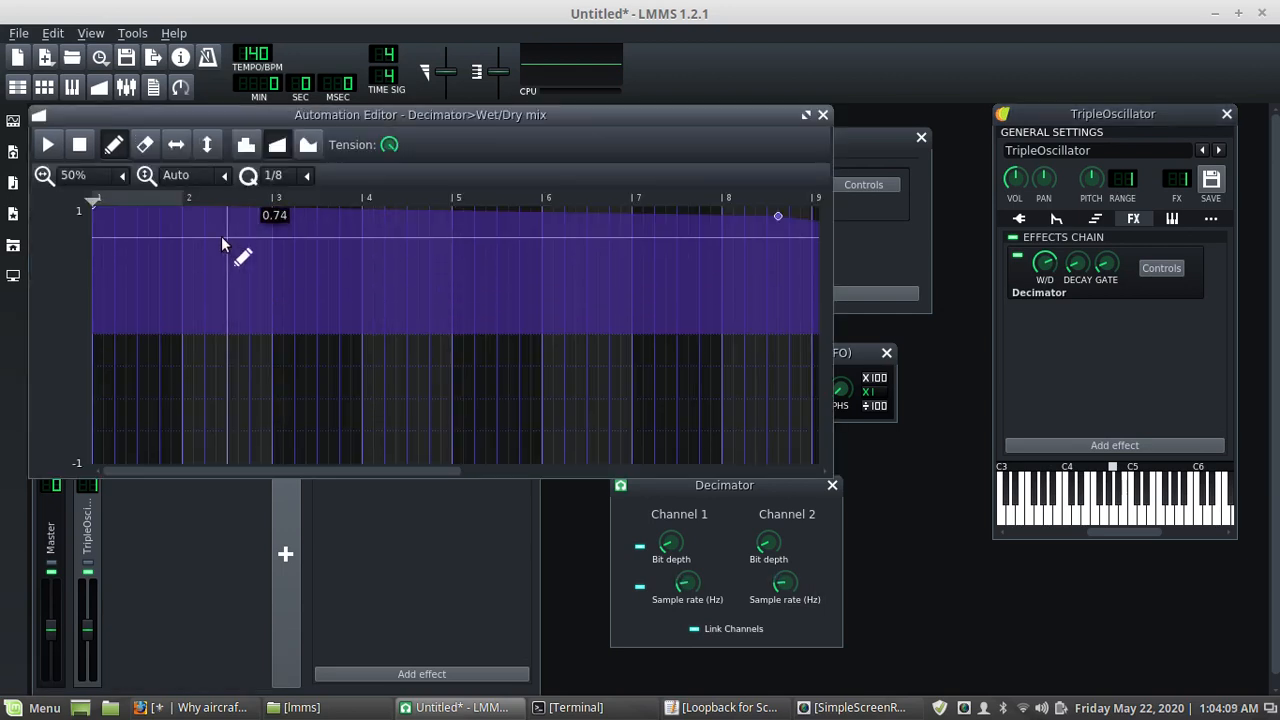
pyautogui.click(477, 210)
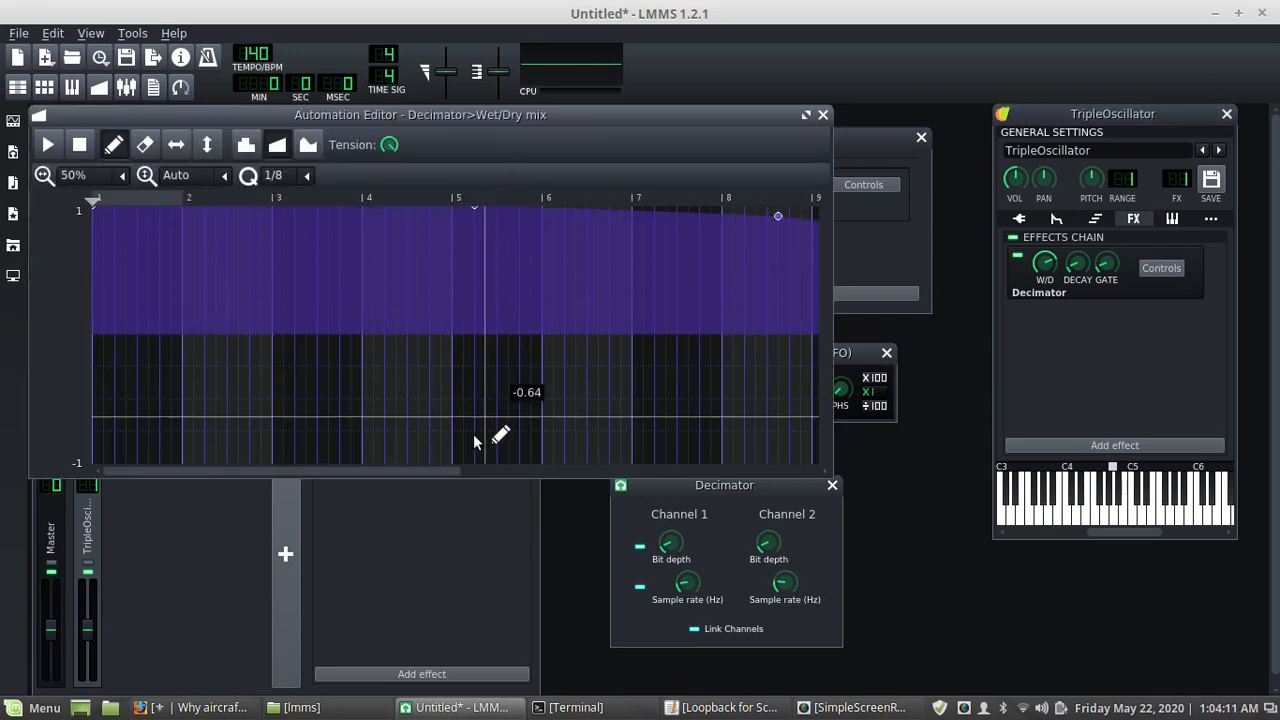
pyautogui.moveTo(448, 471); pyautogui.dragTo(522, 472)
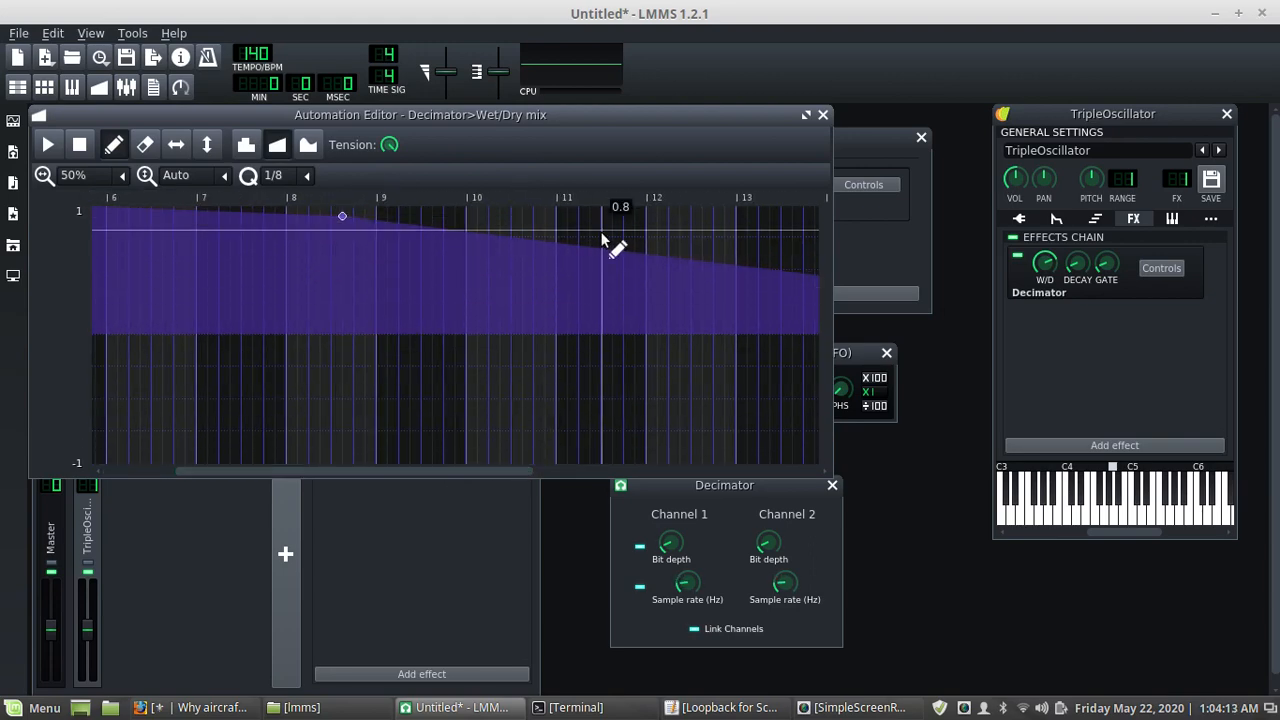
pyautogui.click(567, 237)
pyautogui.moveTo(569, 236); pyautogui.dragTo(586, 203)
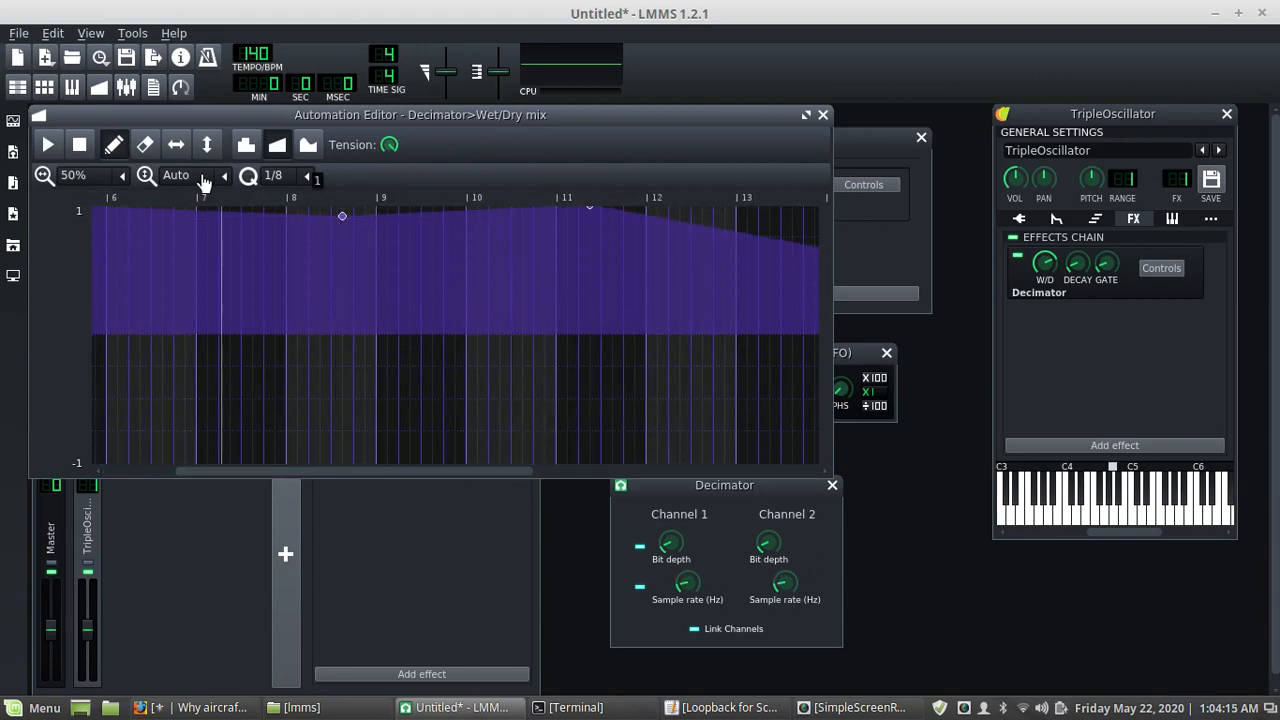
# Close the wet/dry automation and play the song again, reading the Decimator's Channel 1 bit depth value during playback
pyautogui.click(99, 88)
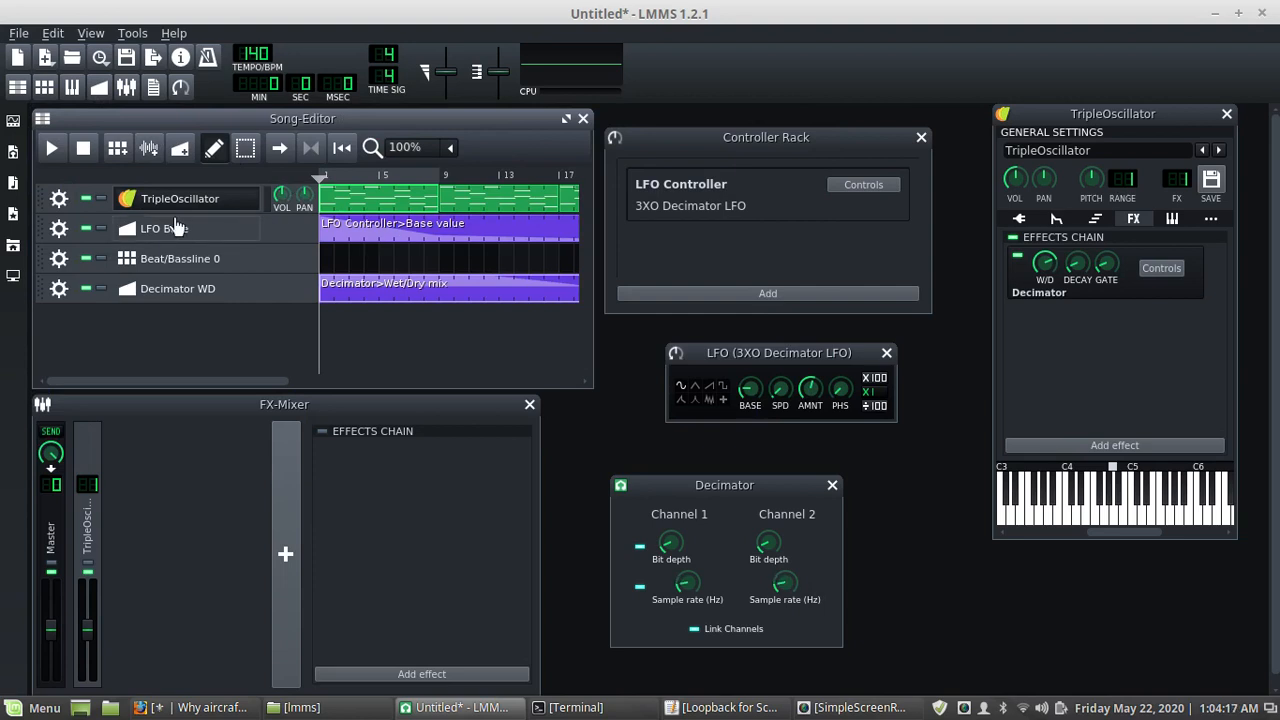
pyautogui.click(50, 150)
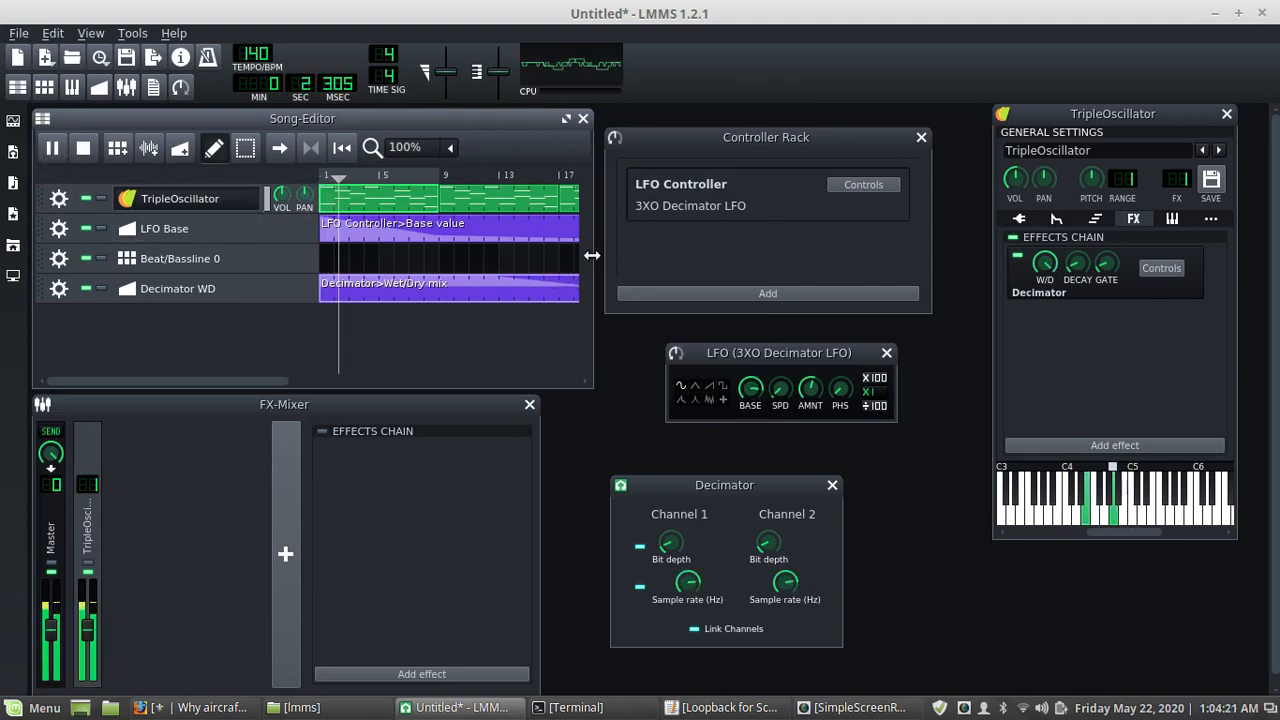
pyautogui.click(675, 548)
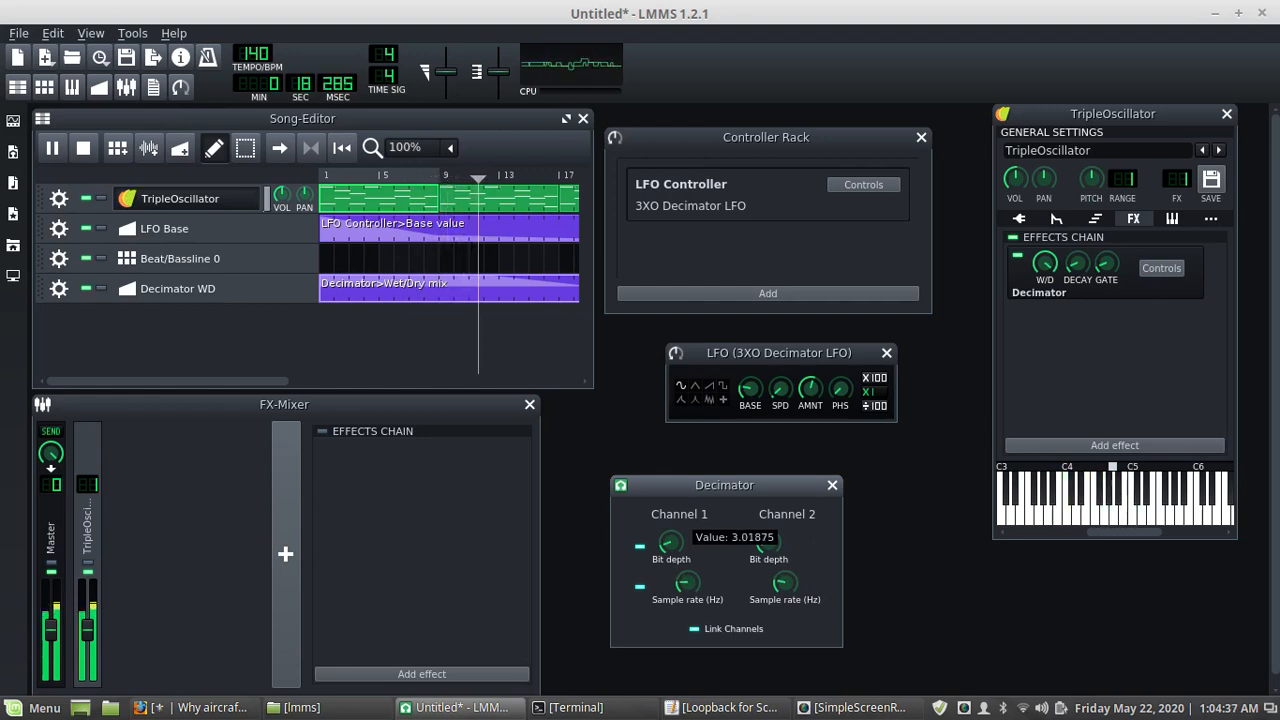
# Stop playback and, in the LFO Base automation, move the bend point to about bar 8.2 and the zero point to about bar 13.4
pyautogui.click(87, 152)
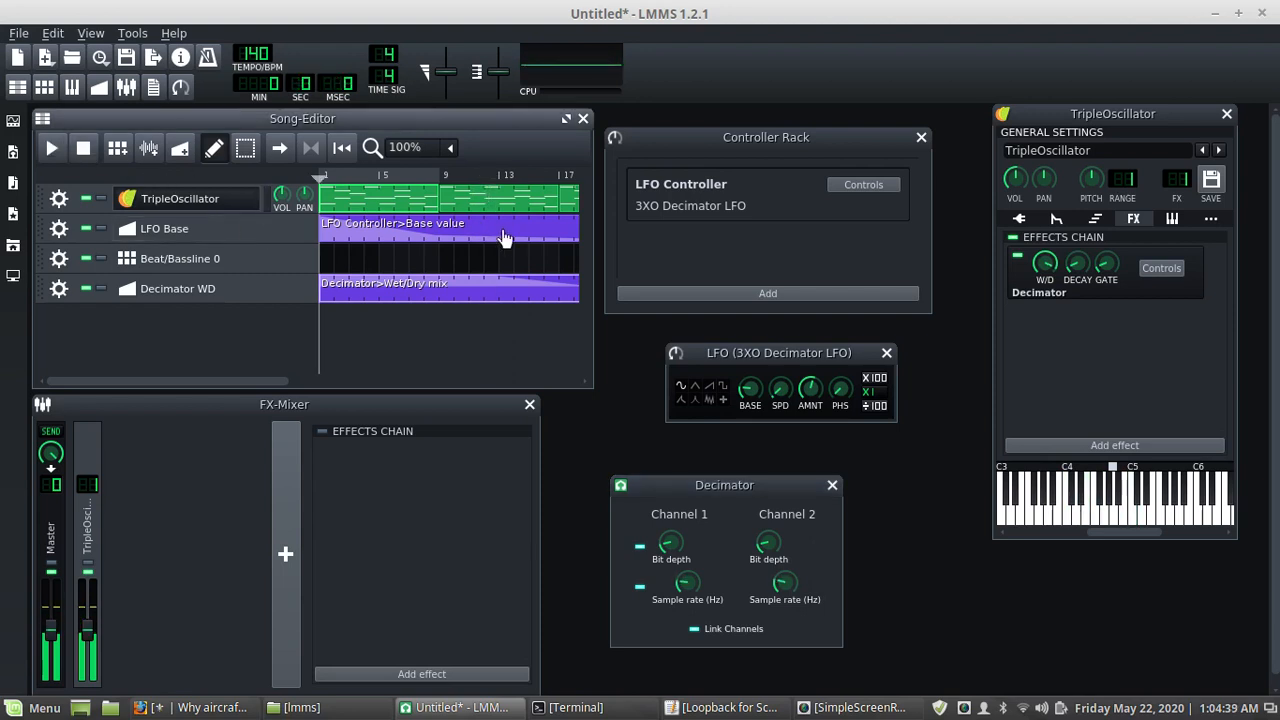
pyautogui.doubleClick(455, 232)
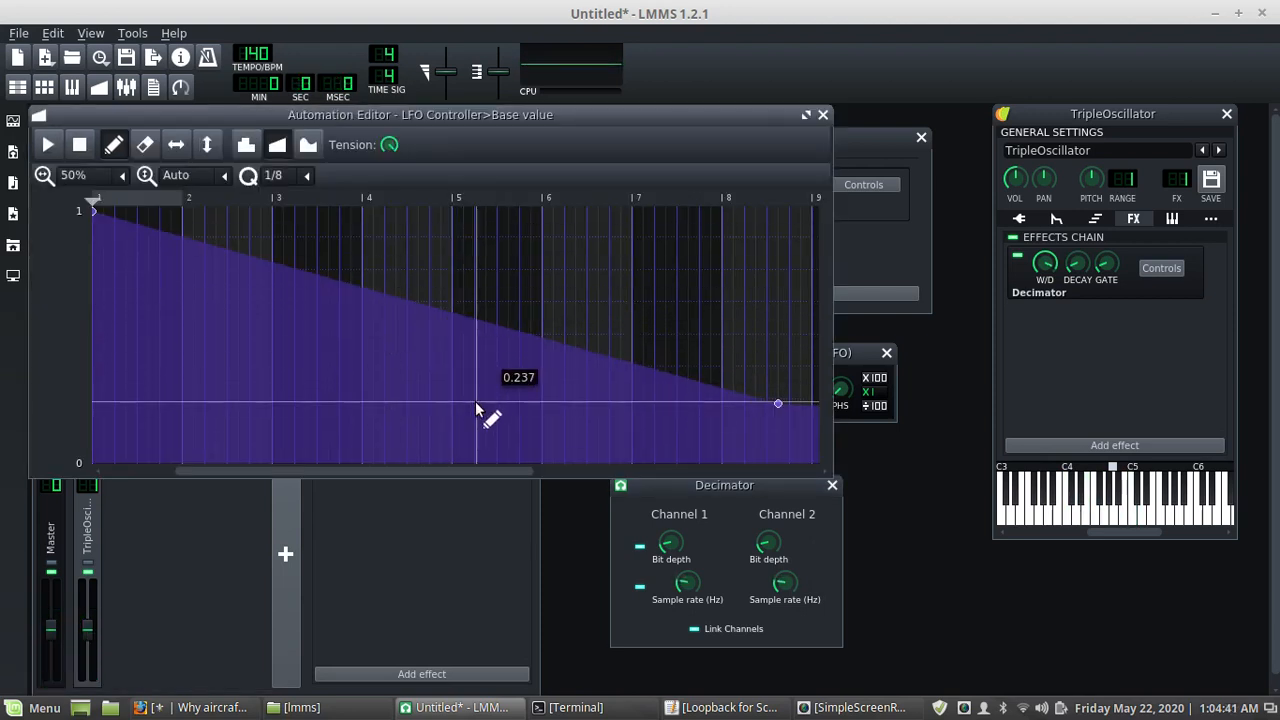
pyautogui.click(118, 178)
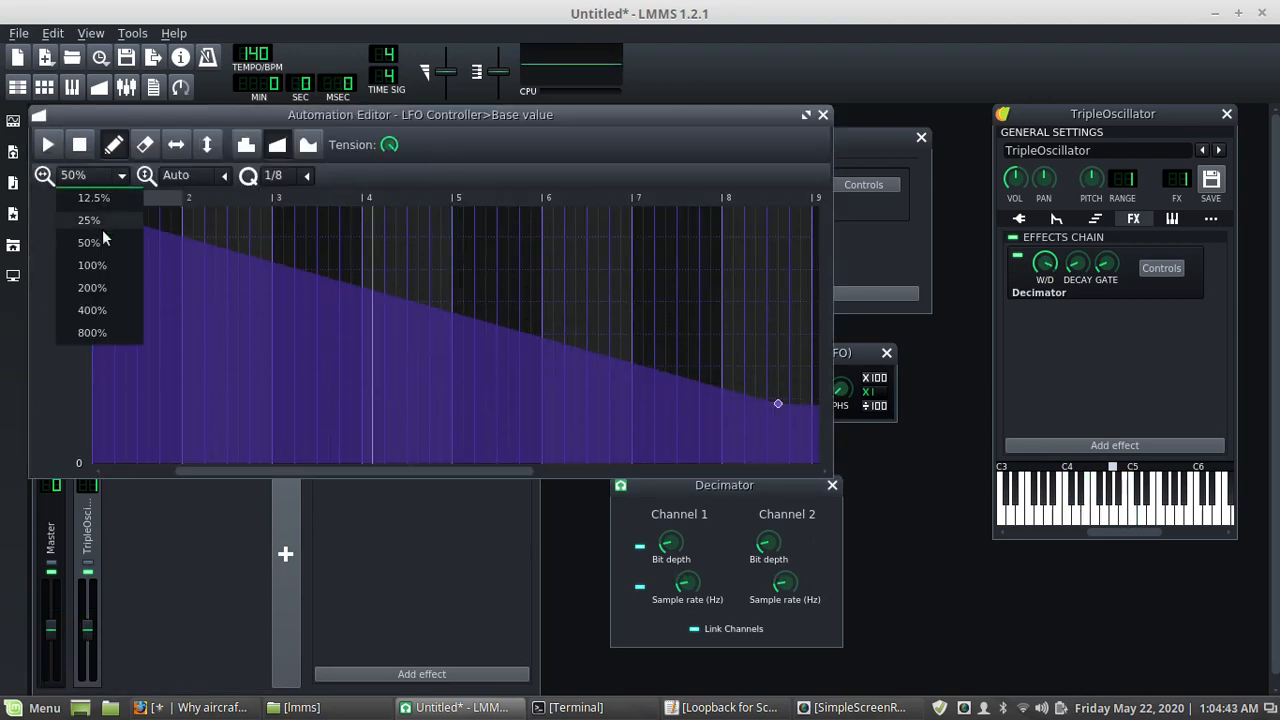
pyautogui.click(96, 200)
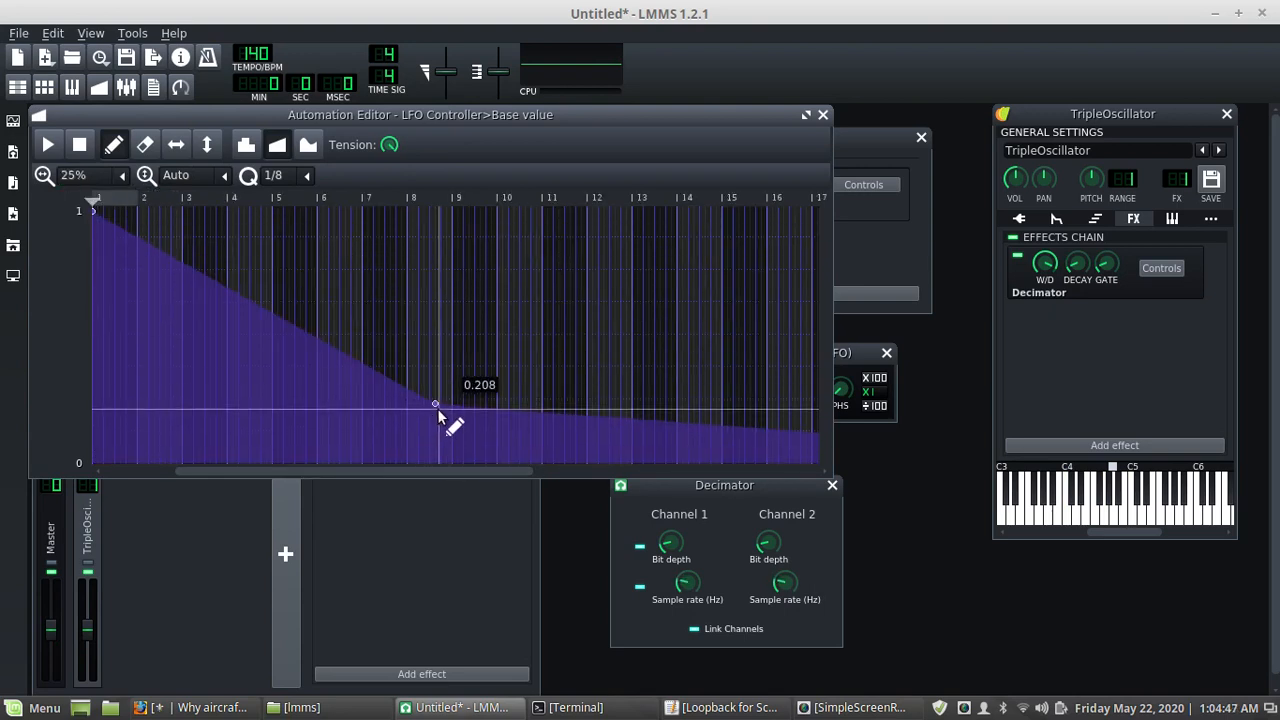
pyautogui.moveTo(435, 415)
pyautogui.mouseDown()
pyautogui.moveTo(451, 423)
pyautogui.moveTo(432, 416)
pyautogui.mouseUp()
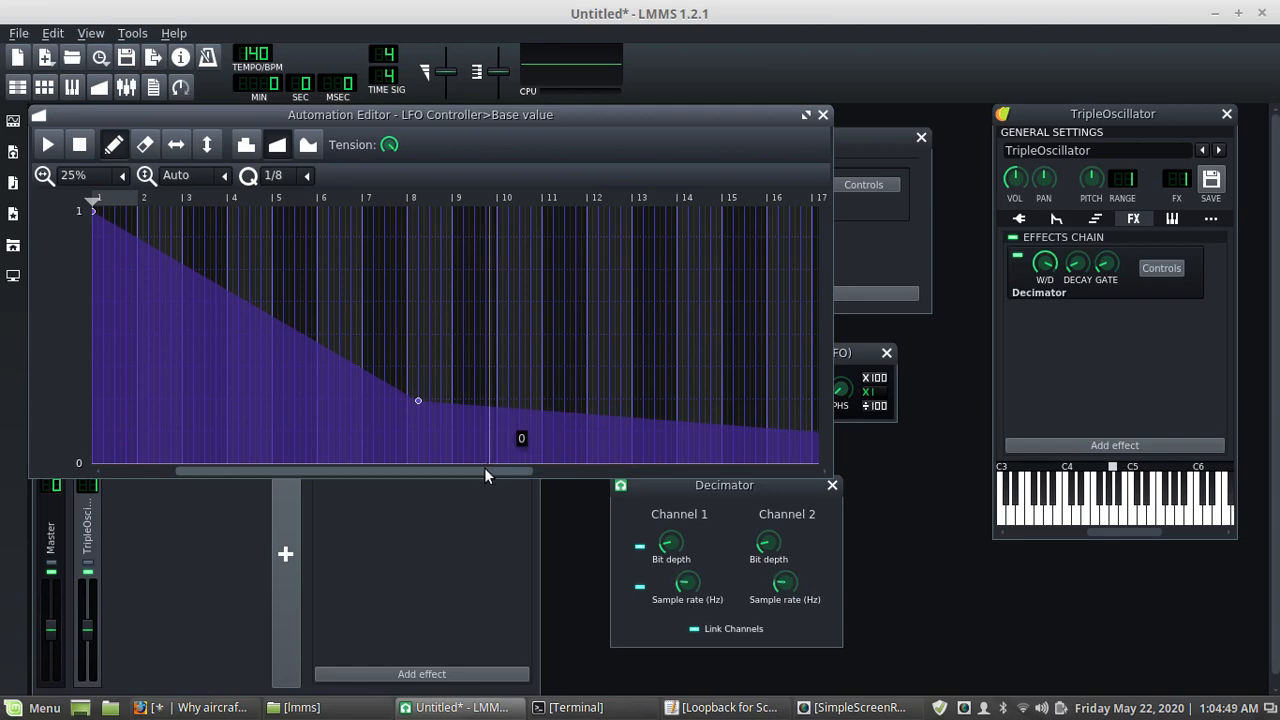
pyautogui.moveTo(473, 468); pyautogui.dragTo(523, 484)
pyautogui.moveTo(786, 467); pyautogui.dragTo(308, 476)
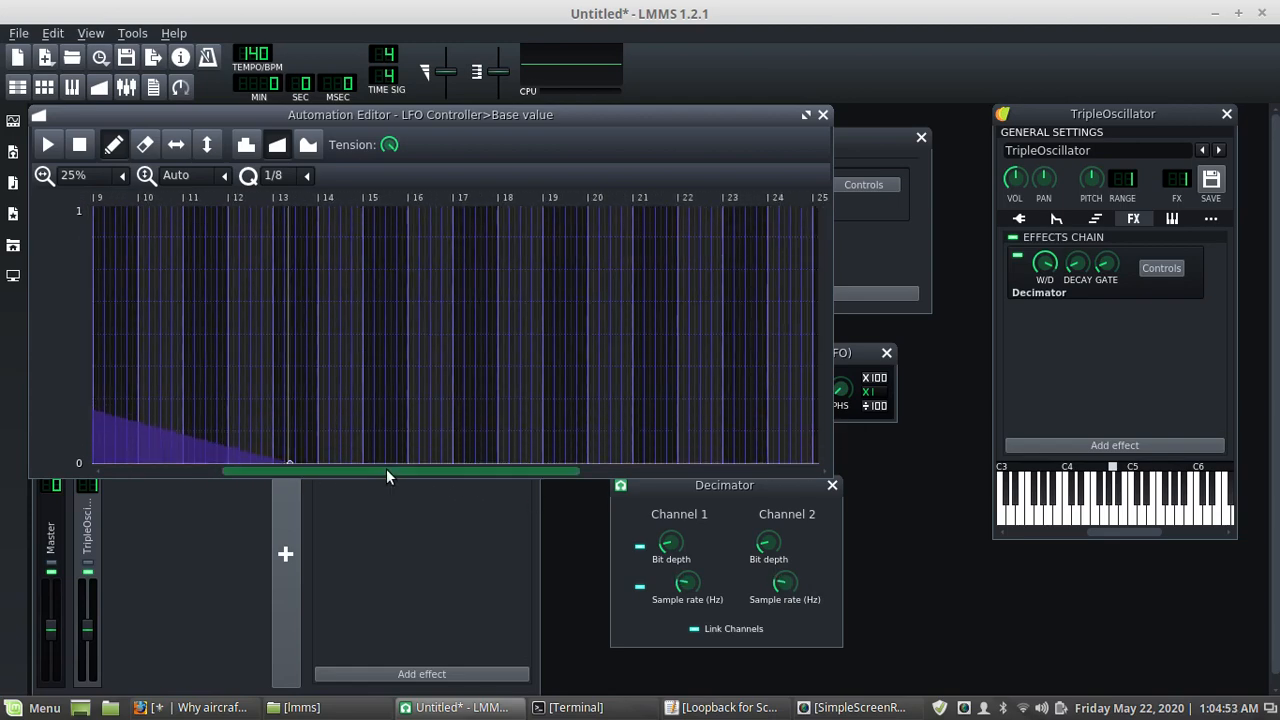
pyautogui.moveTo(386, 468); pyautogui.dragTo(287, 457)
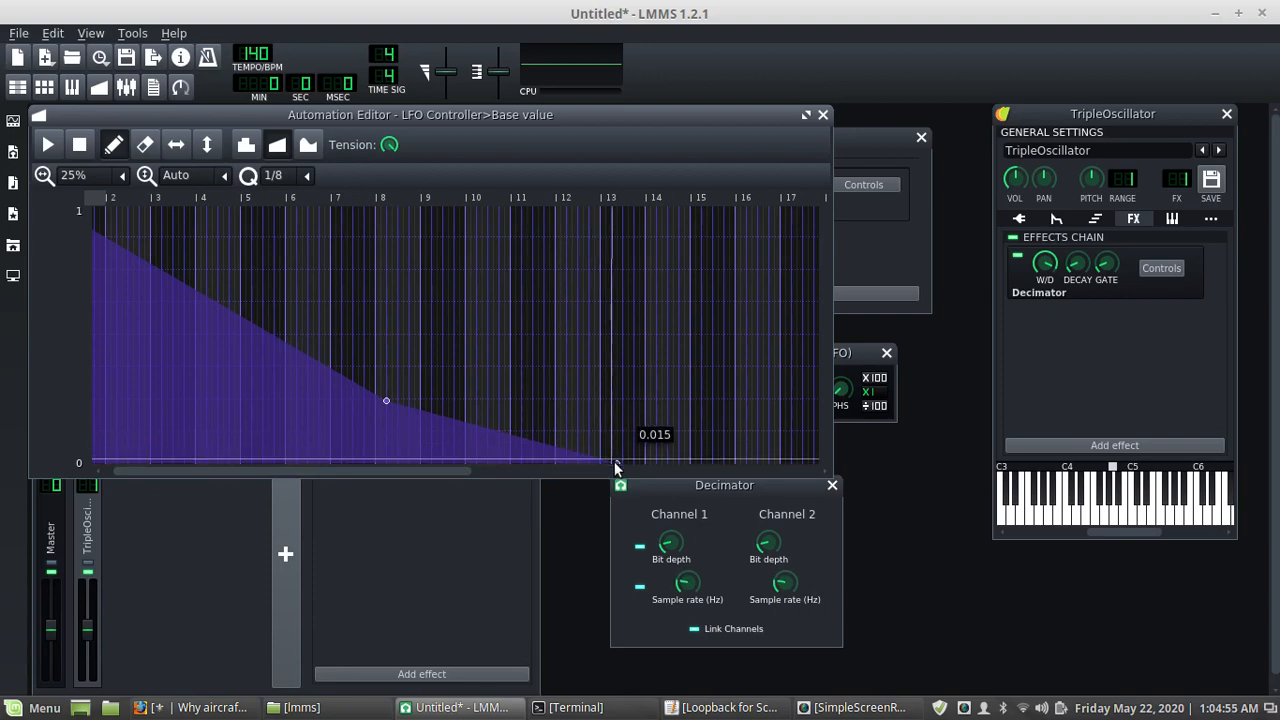
# Reshape the LFO Base curve with points near bars 6.4 (about 0.5), 8.1 (0.24), 9 (0.03), 10.5 (0.14) and 12 (0.03)
pyautogui.moveTo(375, 404); pyautogui.dragTo(300, 337)
pyautogui.moveTo(386, 401)
pyautogui.mouseDown()
pyautogui.moveTo(371, 402)
pyautogui.moveTo(400, 412)
pyautogui.moveTo(375, 410)
pyautogui.mouseUp()
pyautogui.moveTo(614, 466); pyautogui.dragTo(418, 457)
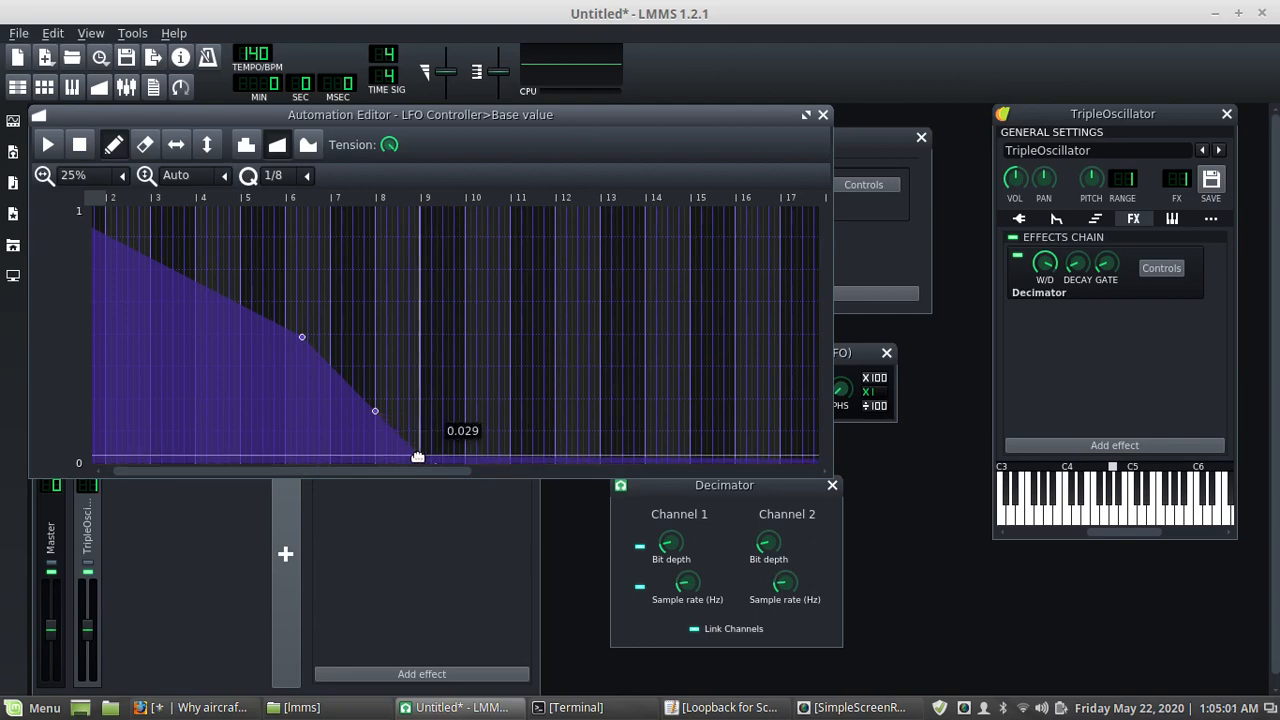
pyautogui.moveTo(375, 410)
pyautogui.mouseDown()
pyautogui.moveTo(372, 428)
pyautogui.moveTo(380, 403)
pyautogui.mouseUp()
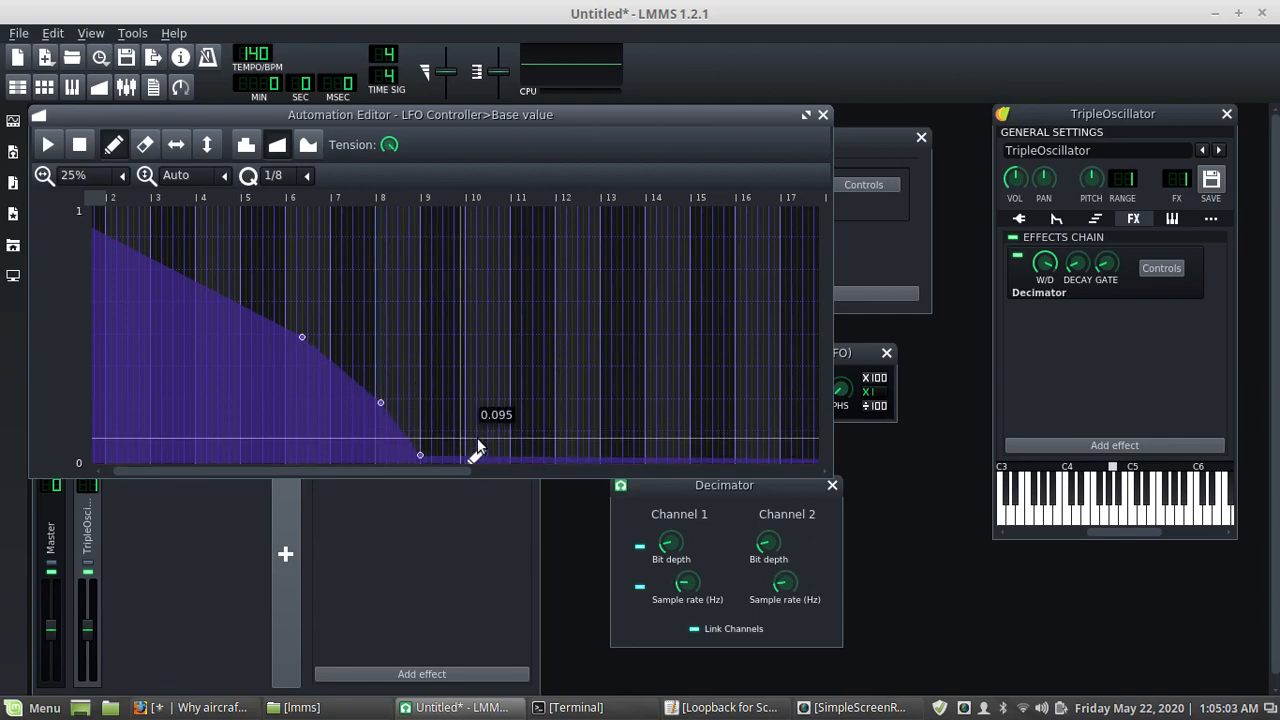
pyautogui.moveTo(481, 438); pyautogui.dragTo(556, 455)
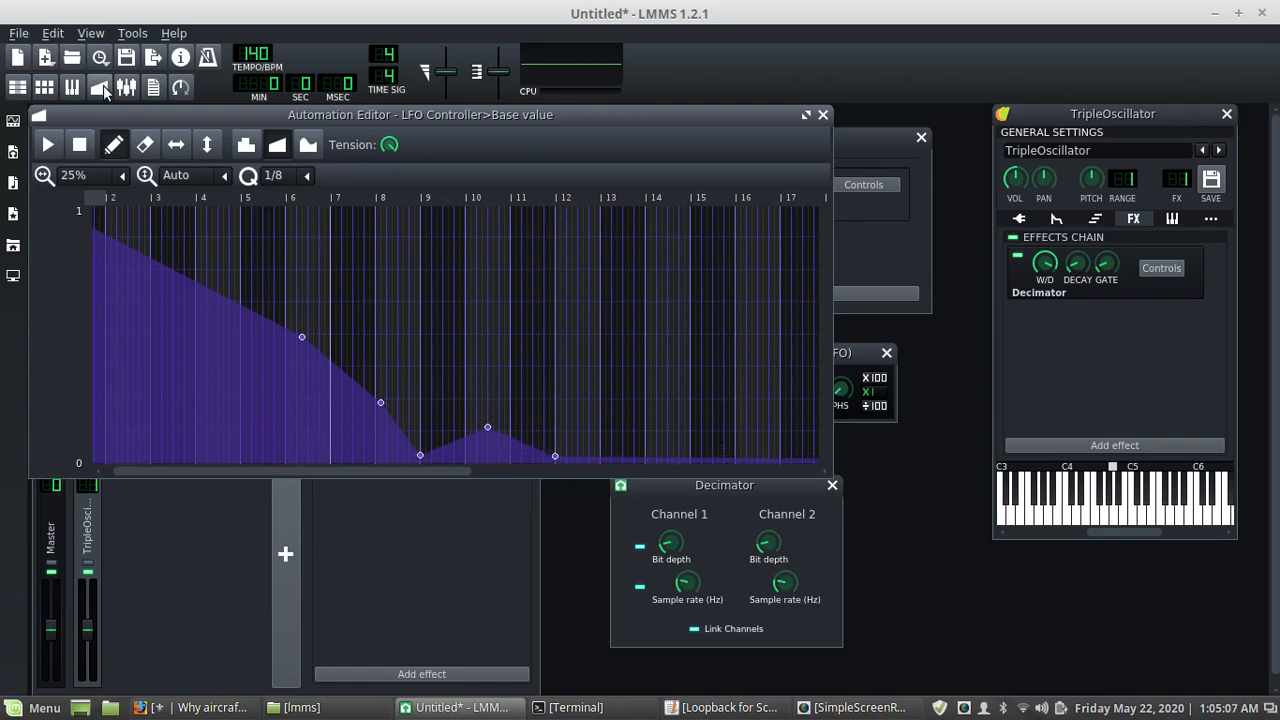
# Close the LFO Base automation, play the song while reading the Decimator's Channel 1 bit depth, and stop playback
pyautogui.click(102, 89)
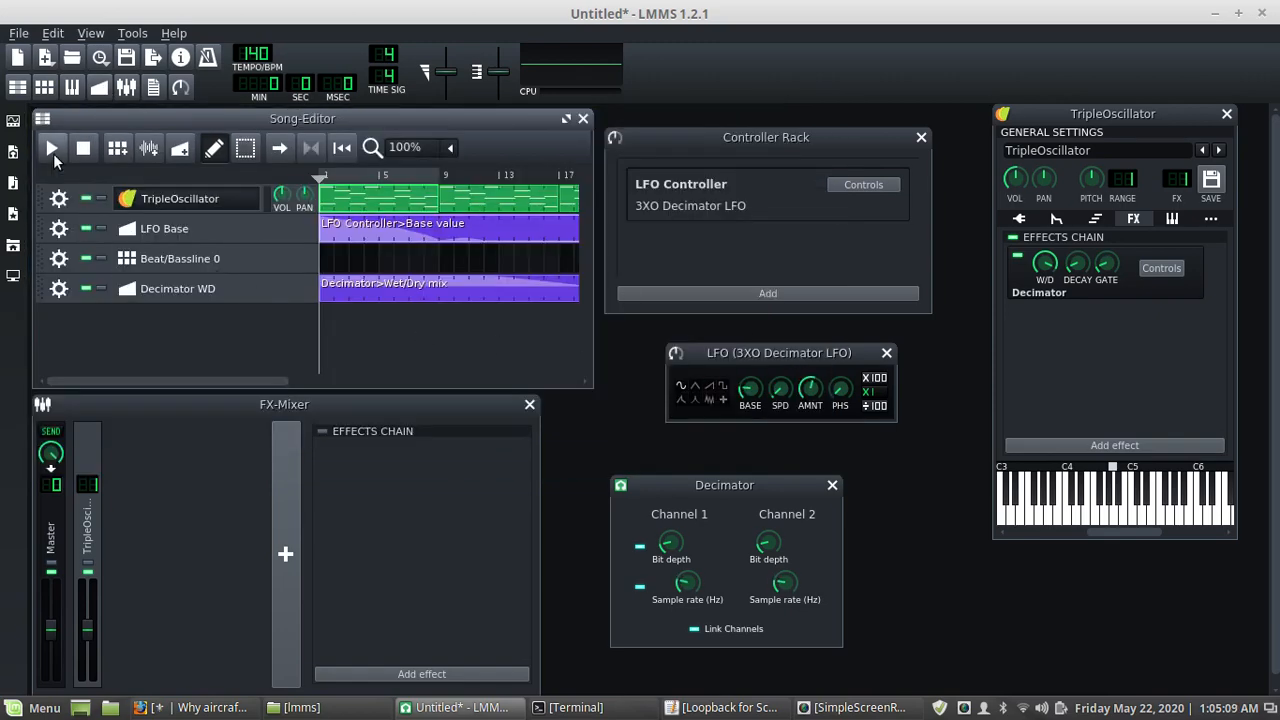
pyautogui.click(52, 148)
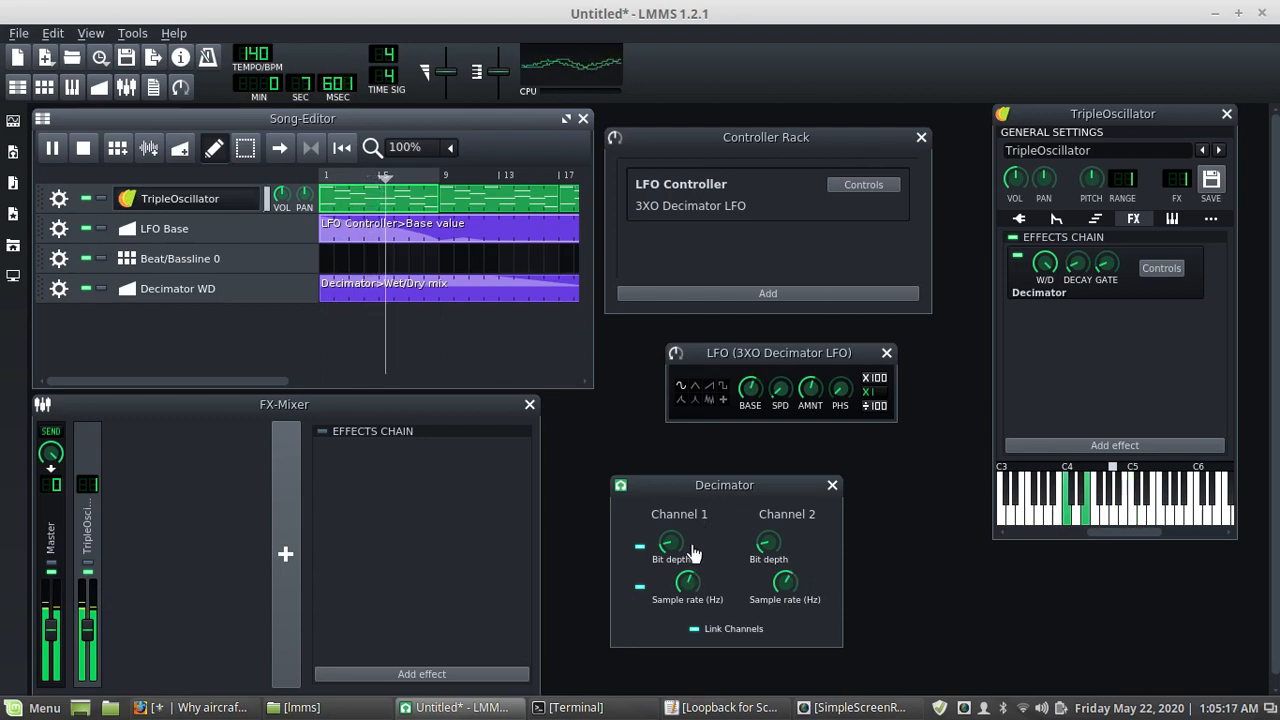
pyautogui.moveTo(665, 543)
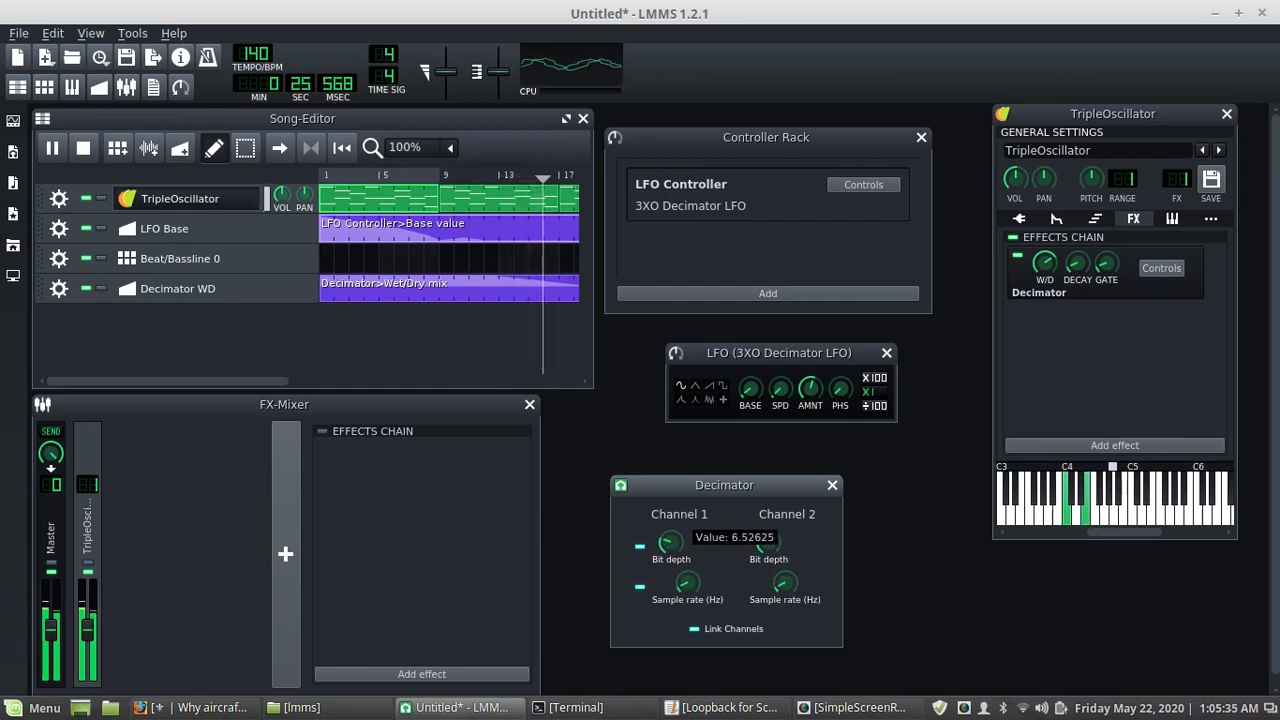
pyautogui.click(85, 147)
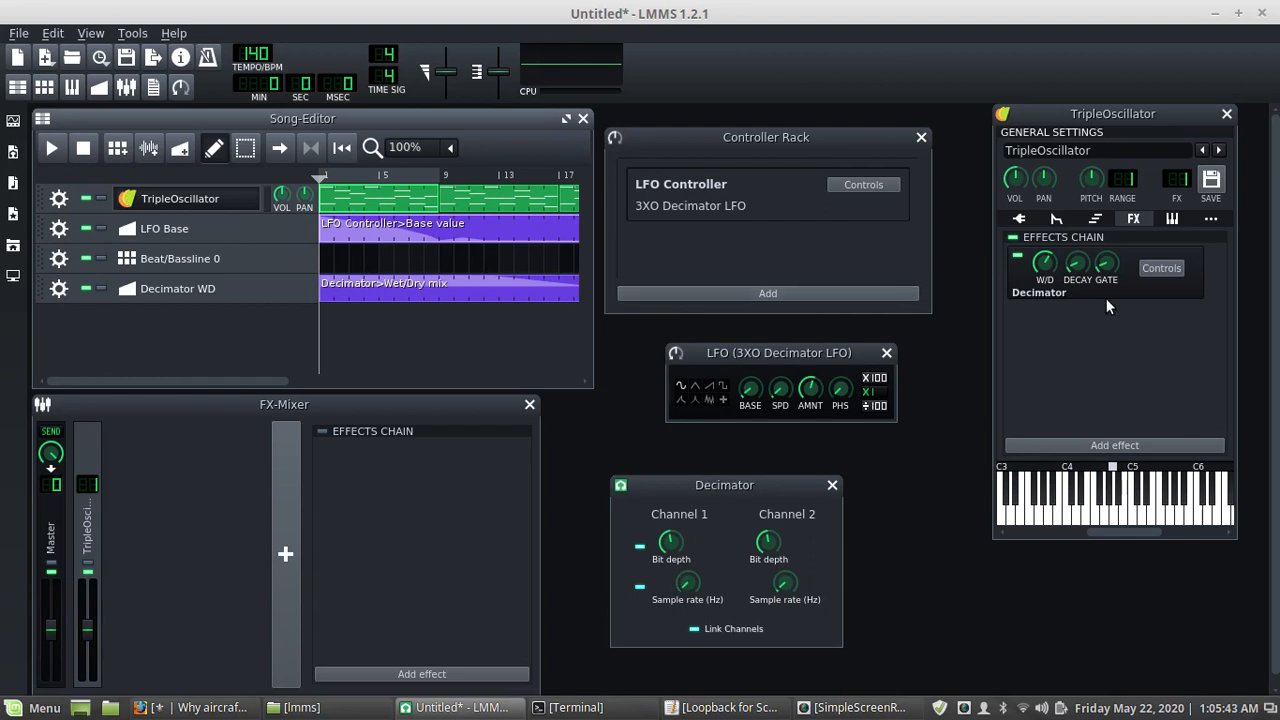
pyautogui.click(1018, 262)
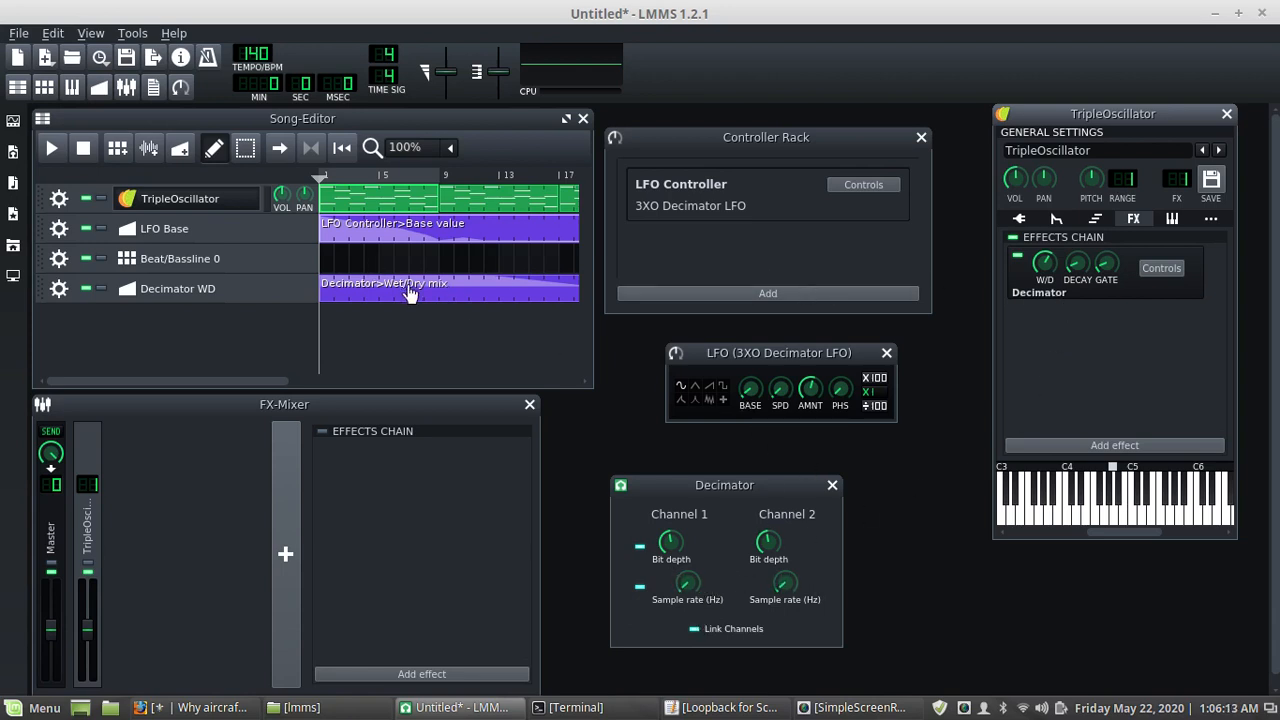
# Clear the Decimator WD automation track and remove it from the song
pyautogui.click(59, 288)
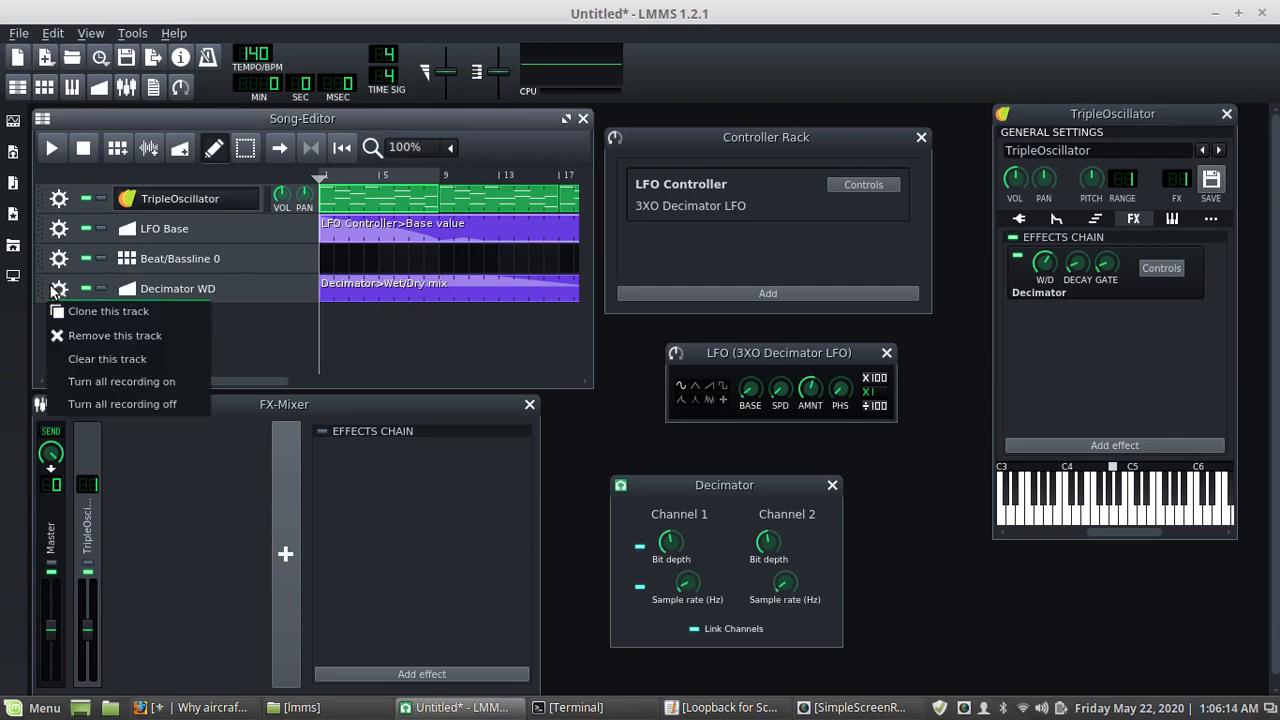
pyautogui.click(86, 358)
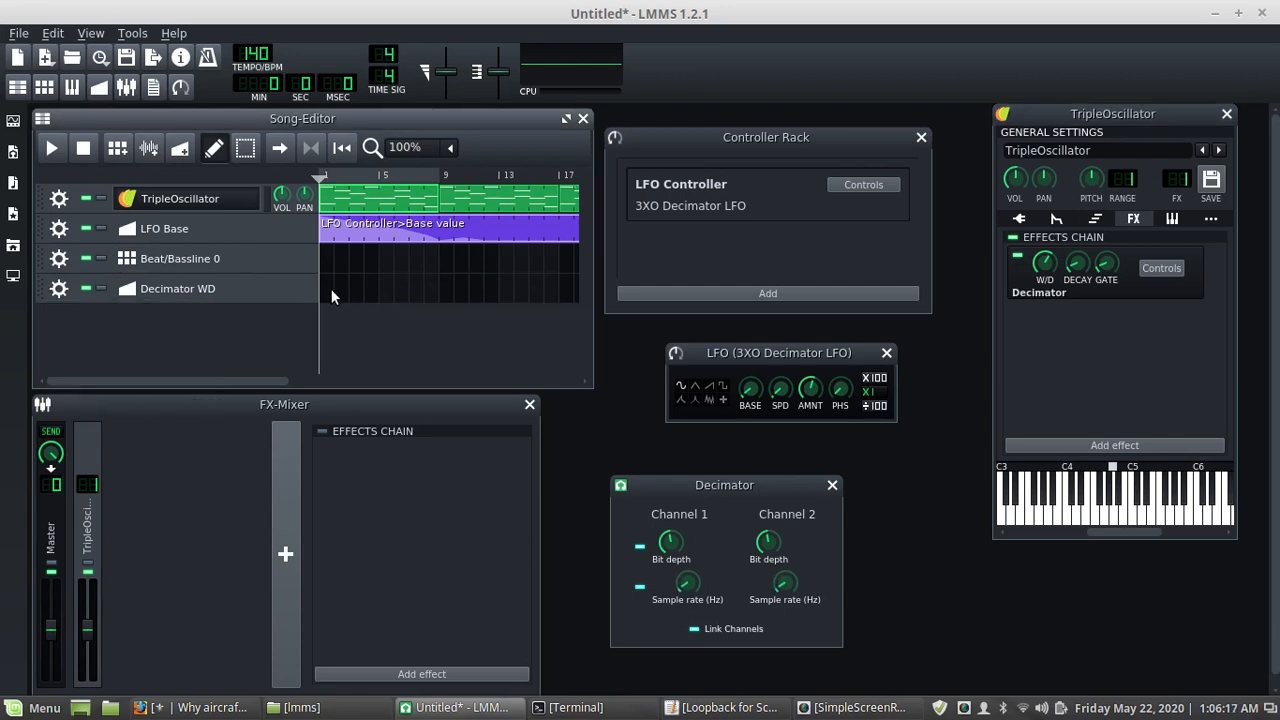
pyautogui.click(59, 294)
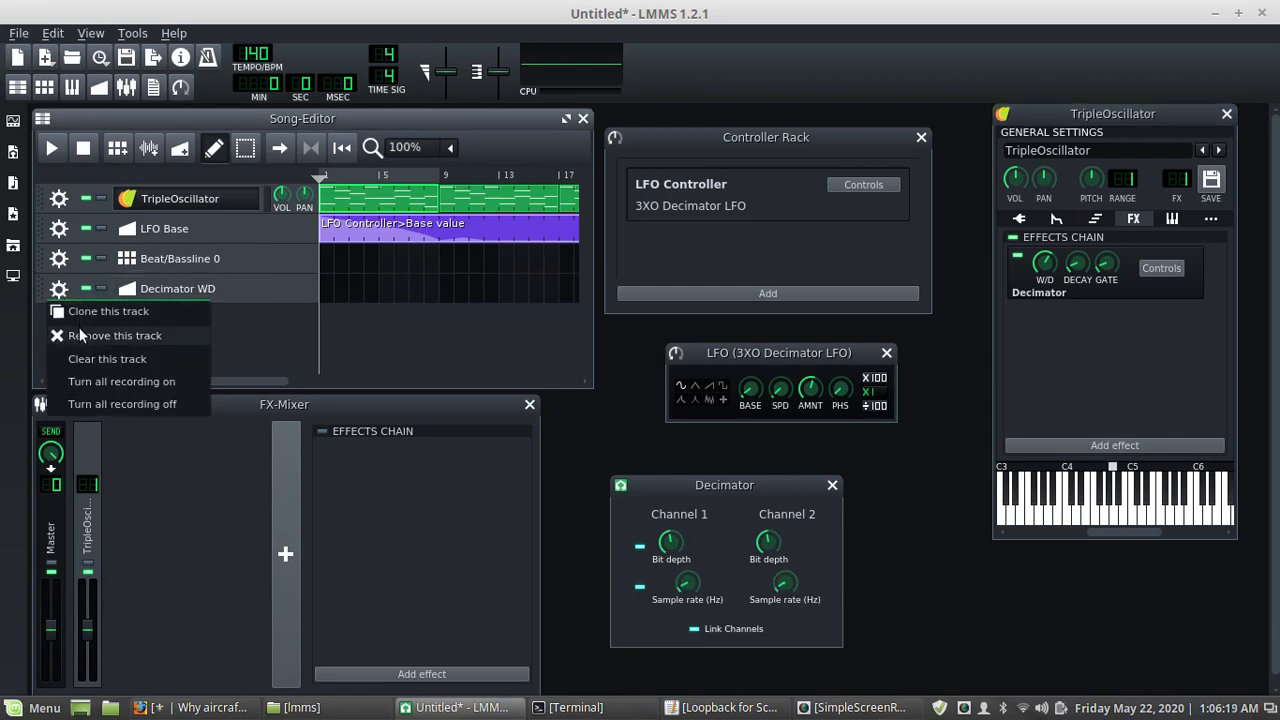
pyautogui.click(79, 330)
# Add an automation track with a pattern stretched to about bar 18 and connect the Decimator's Channel 1 Bit depth to it
pyautogui.click(182, 150)
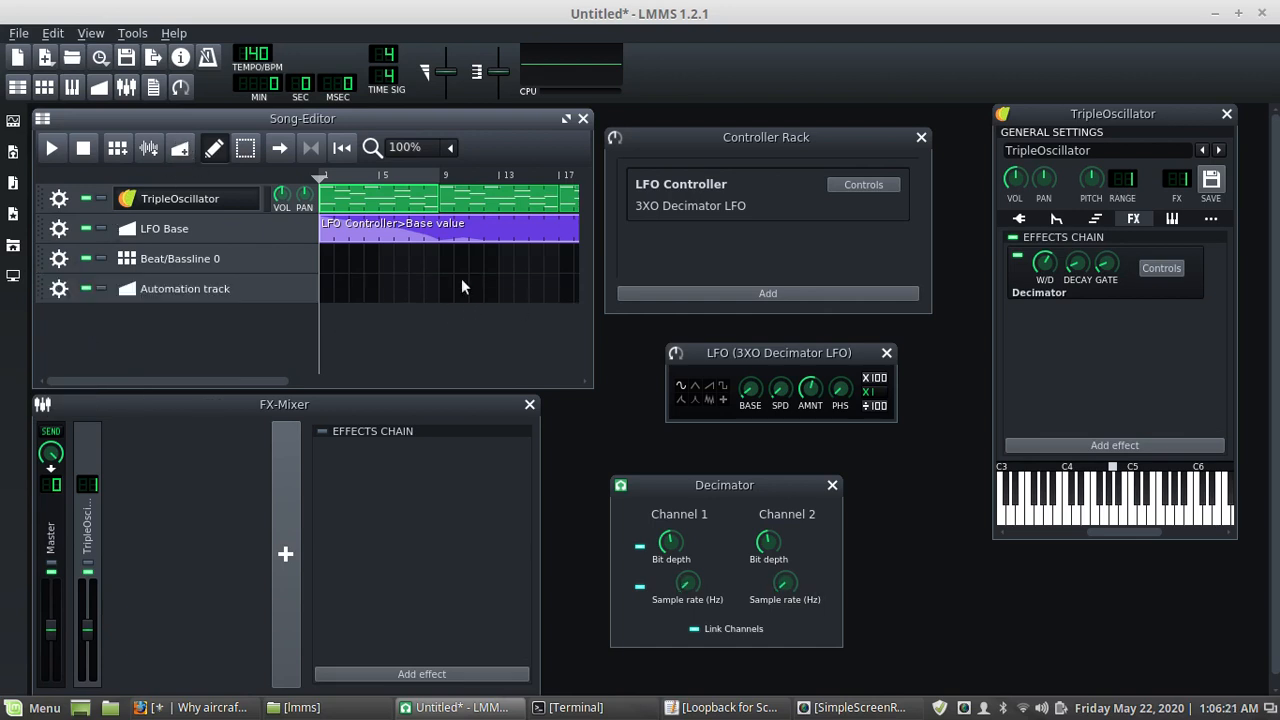
pyautogui.click(331, 291)
pyautogui.moveTo(334, 291); pyautogui.dragTo(580, 298)
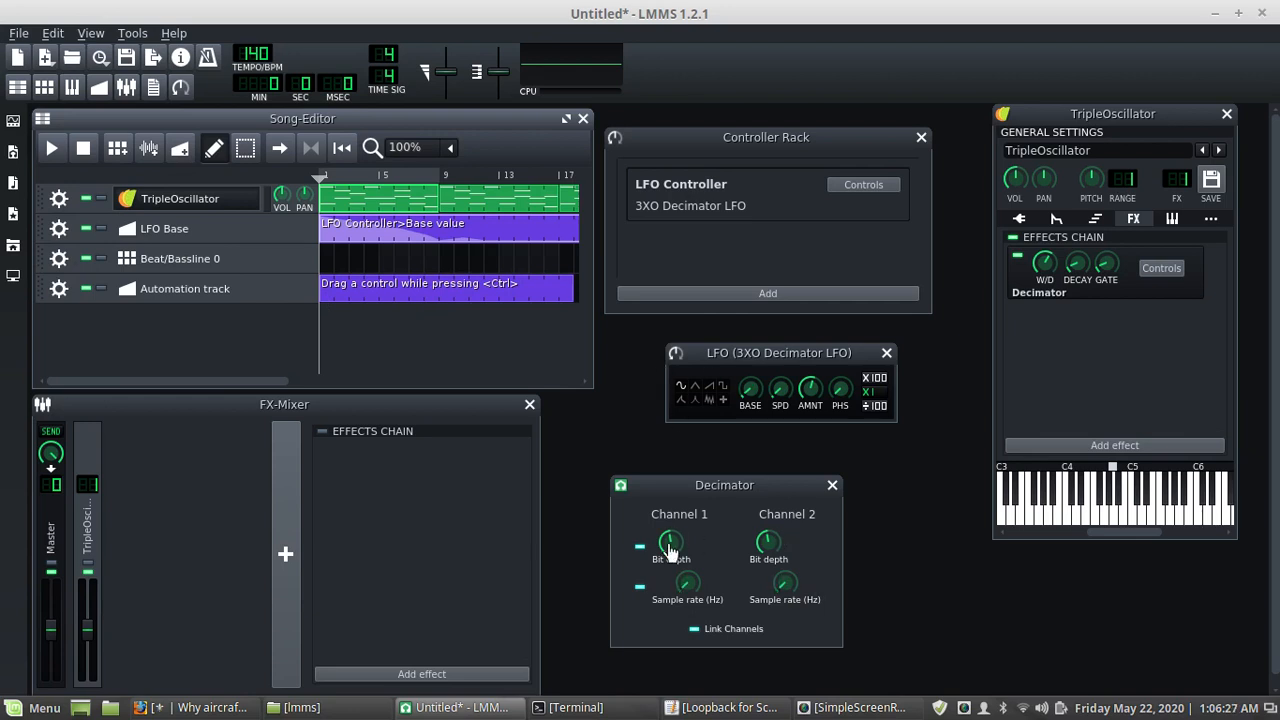
pyautogui.moveTo(670, 548); pyautogui.dragTo(413, 296)
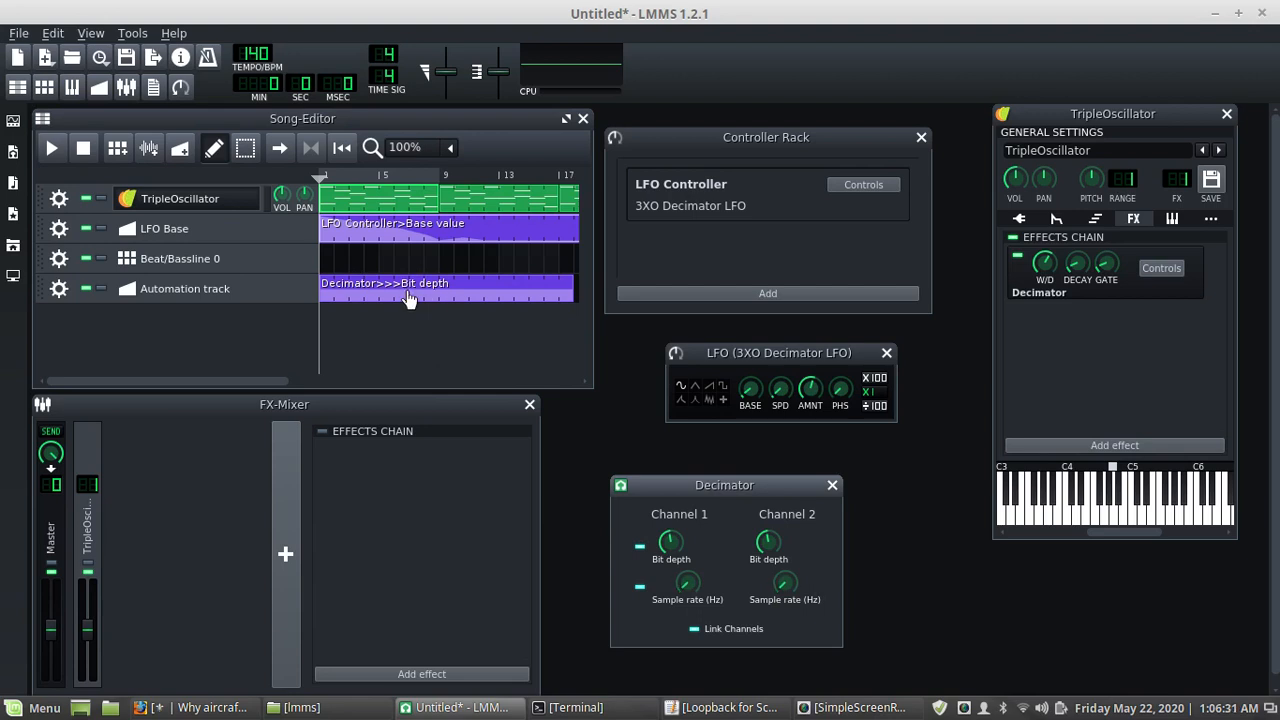
# In the Bit depth automation, raise the starting value to about 23 and use linear progression
pyautogui.doubleClick(385, 290)
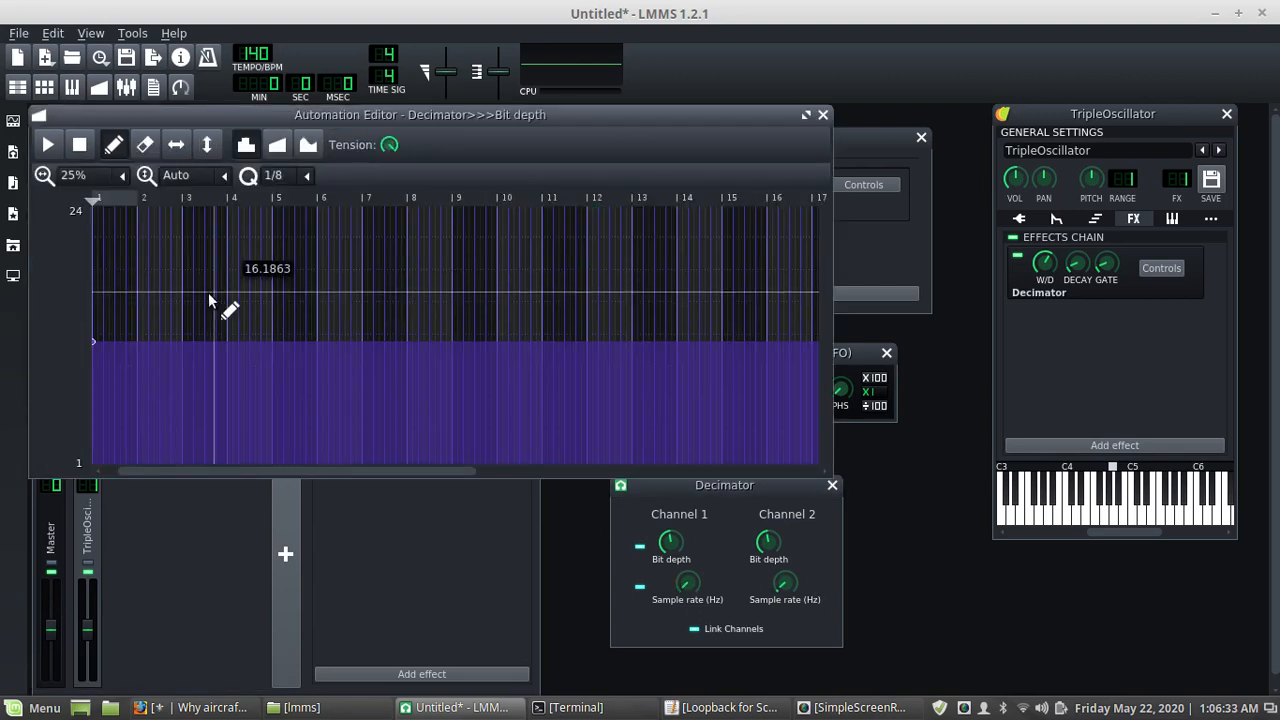
pyautogui.moveTo(110, 361); pyautogui.dragTo(110, 257)
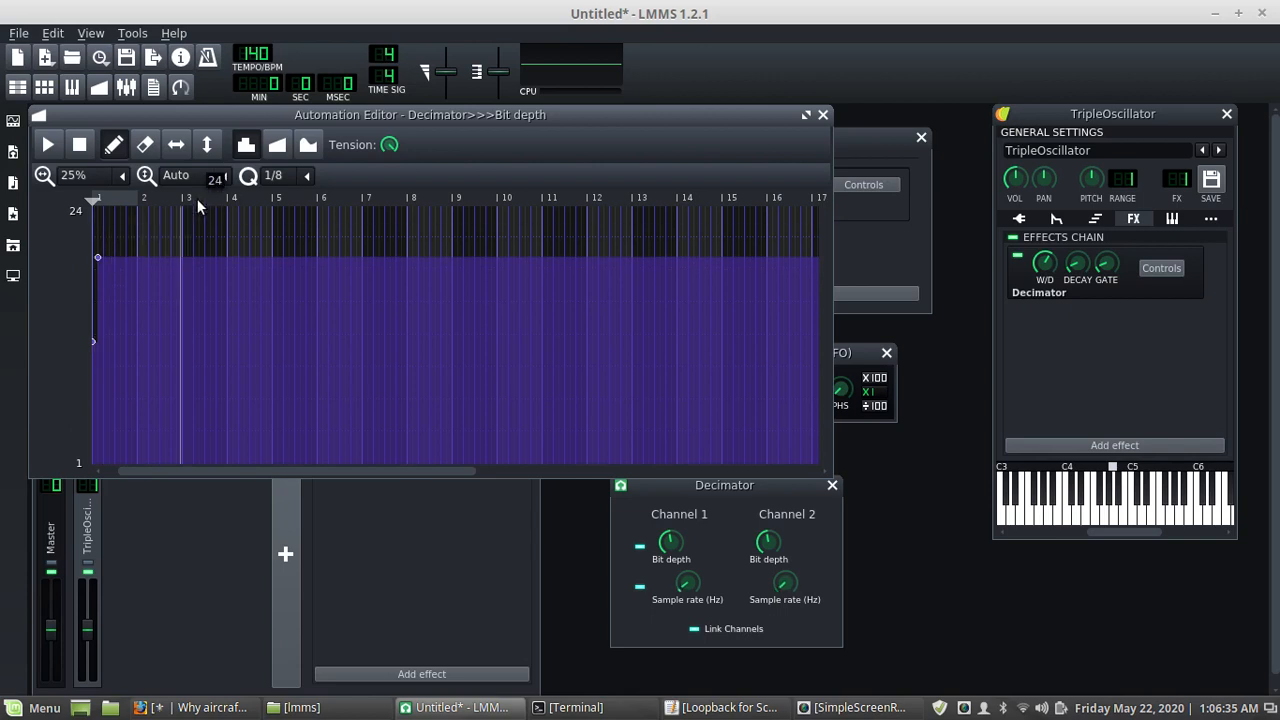
pyautogui.click(97, 344)
pyautogui.moveTo(97, 345); pyautogui.dragTo(537, 215)
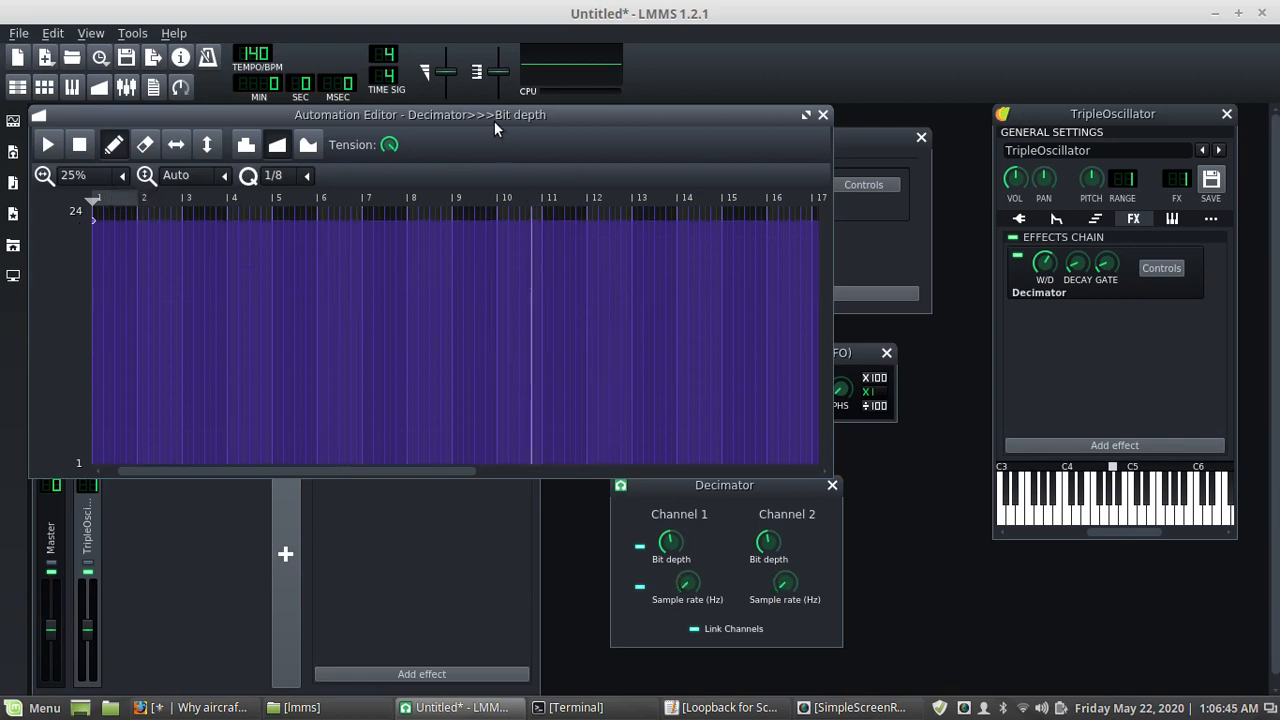
# Shape the Bit depth curve to fall to about 3 near bar 9.7 and rise to 24 near bar 12.6
pyautogui.moveTo(494, 121); pyautogui.dragTo(550, 314)
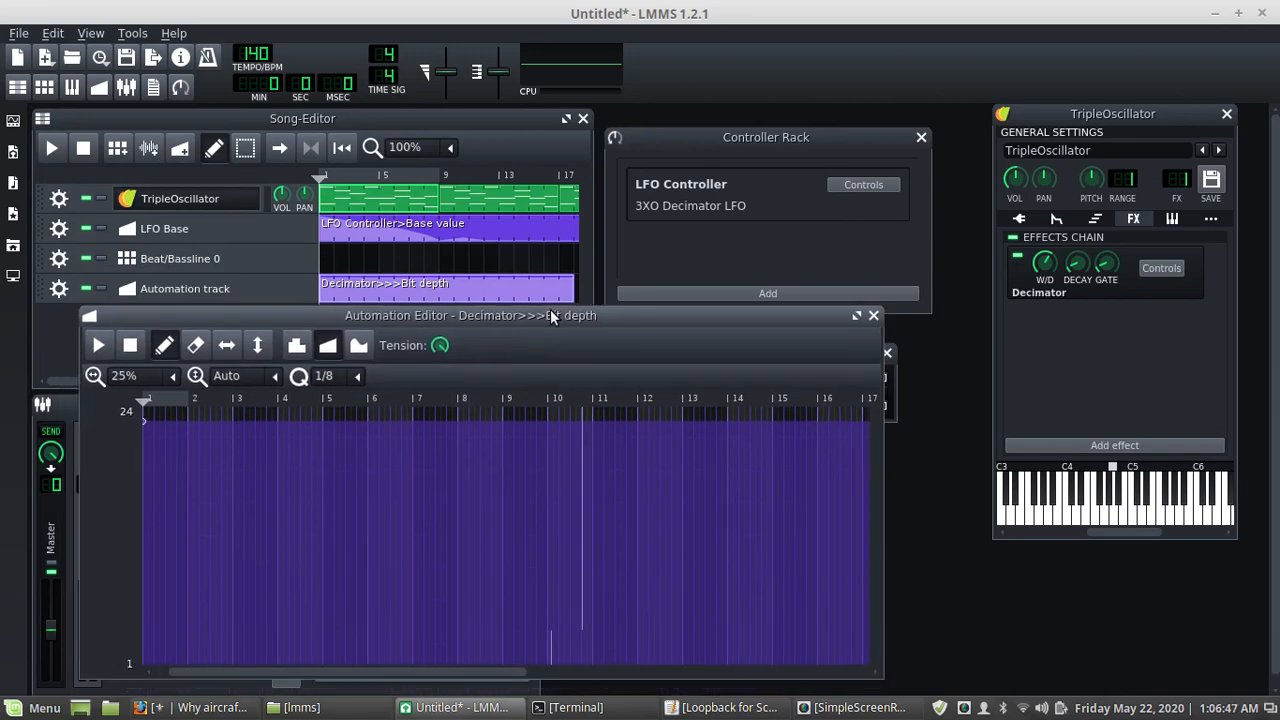
pyautogui.moveTo(487, 501); pyautogui.dragTo(496, 596)
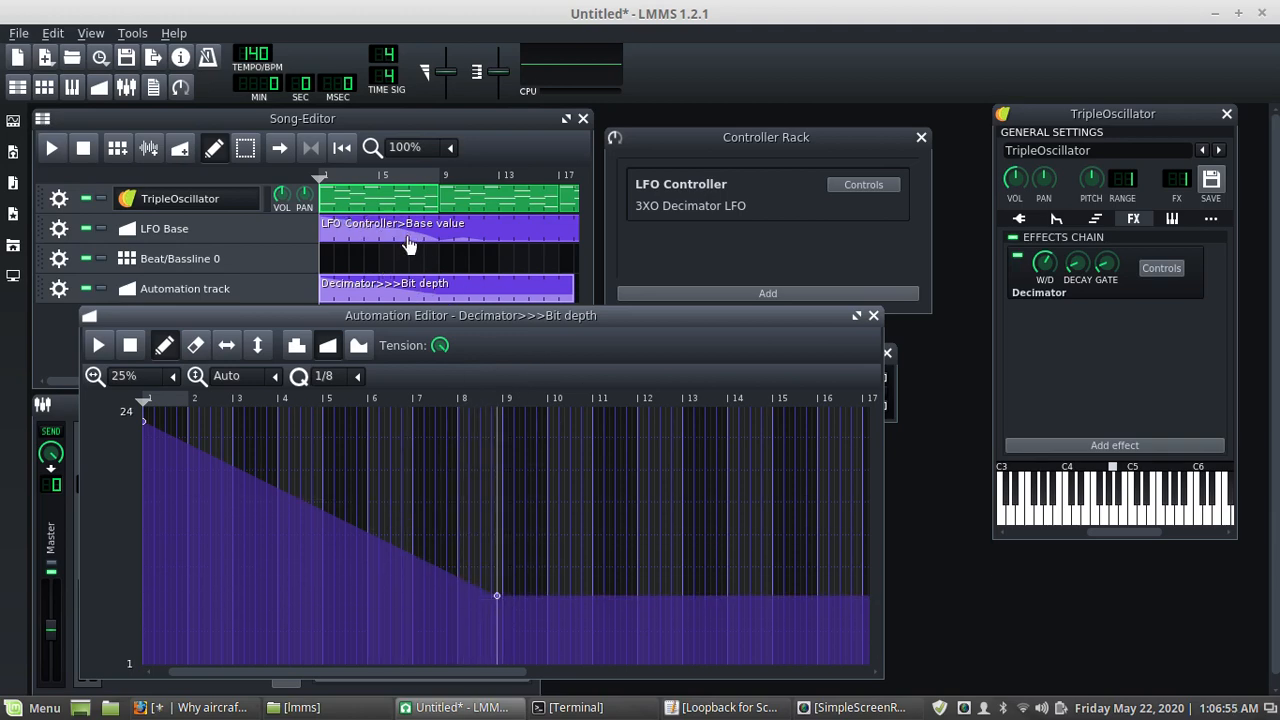
pyautogui.moveTo(496, 596); pyautogui.dragTo(536, 645)
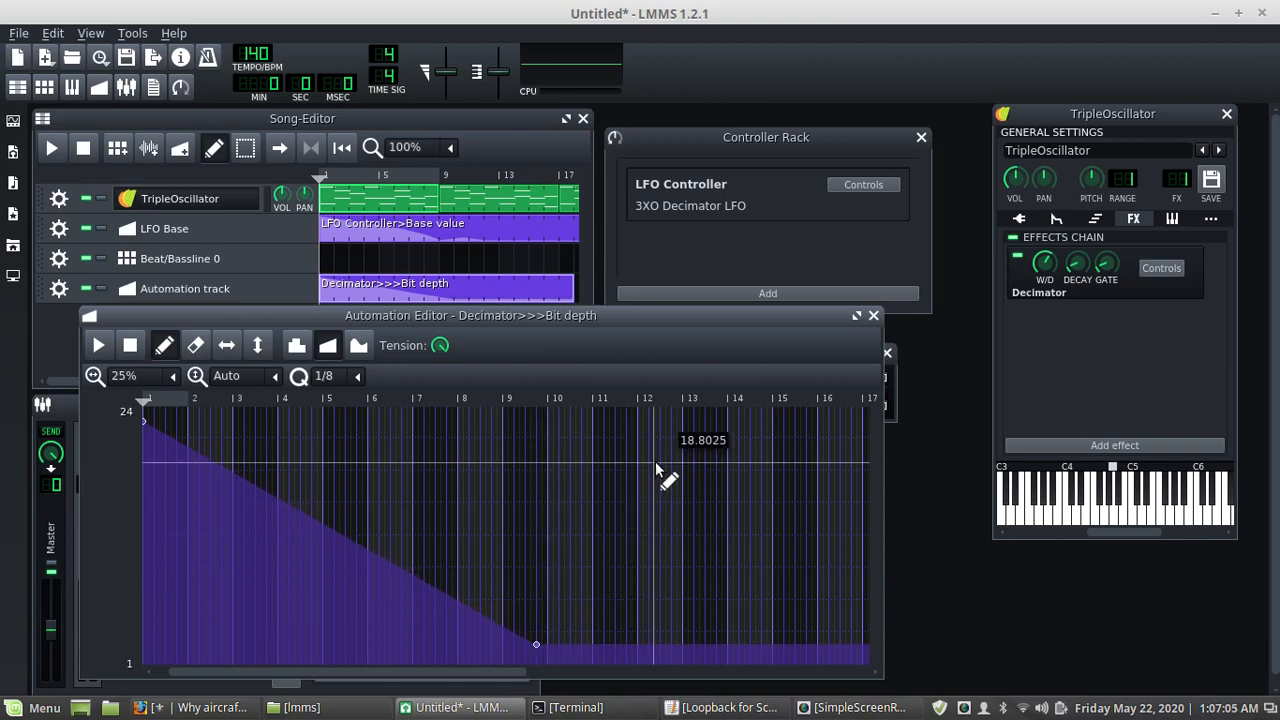
pyautogui.moveTo(667, 441); pyautogui.dragTo(660, 411)
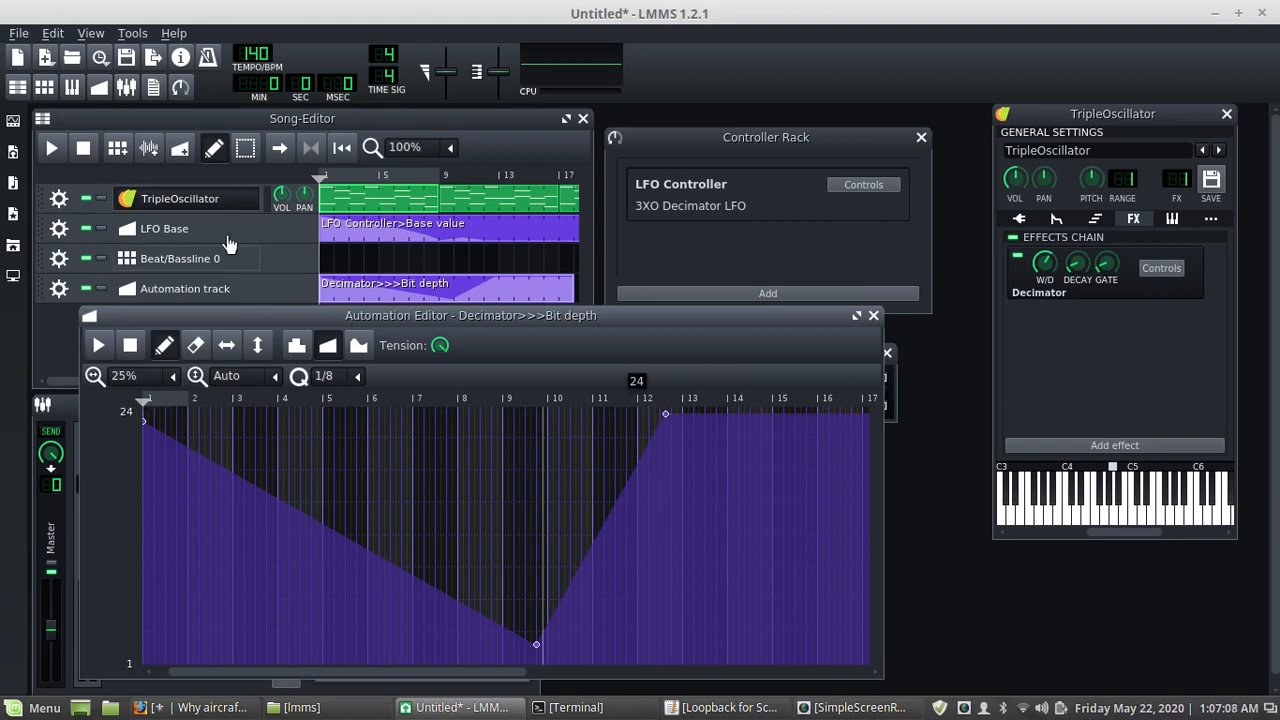
# Add another automation track to the song and close the Bit depth automation
pyautogui.click(180, 148)
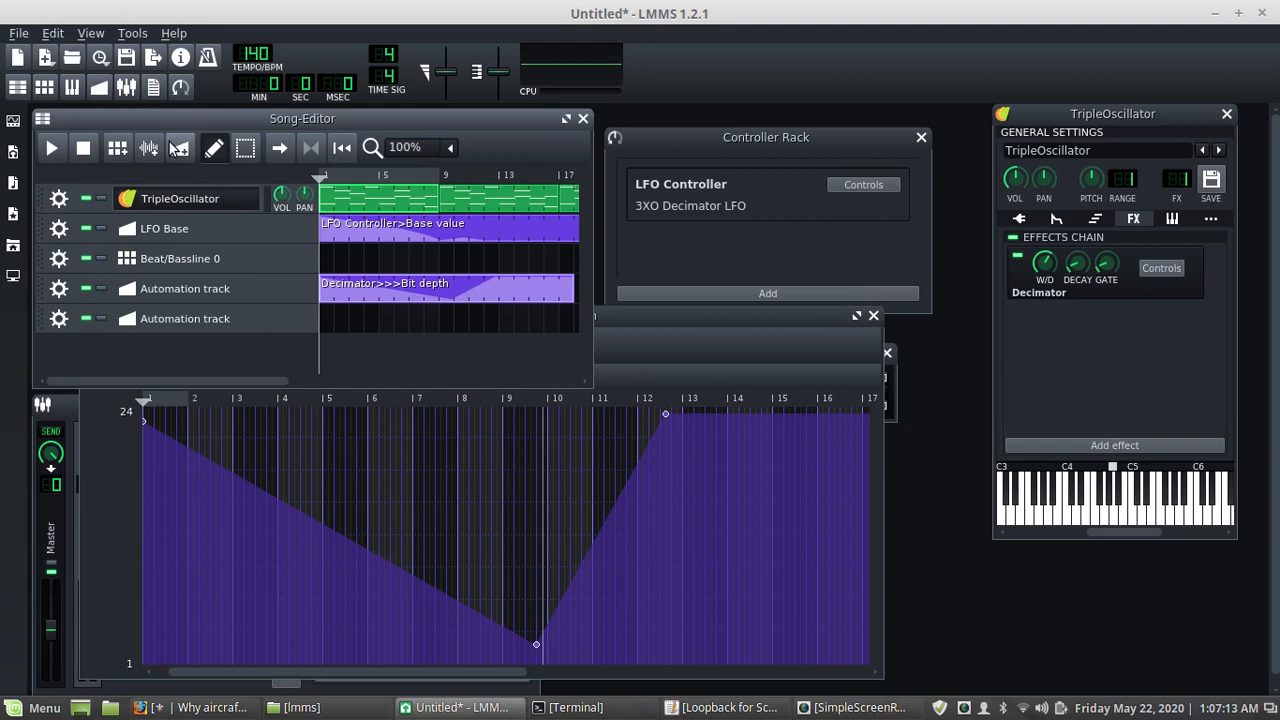
pyautogui.click(101, 87)
pyautogui.click(104, 88)
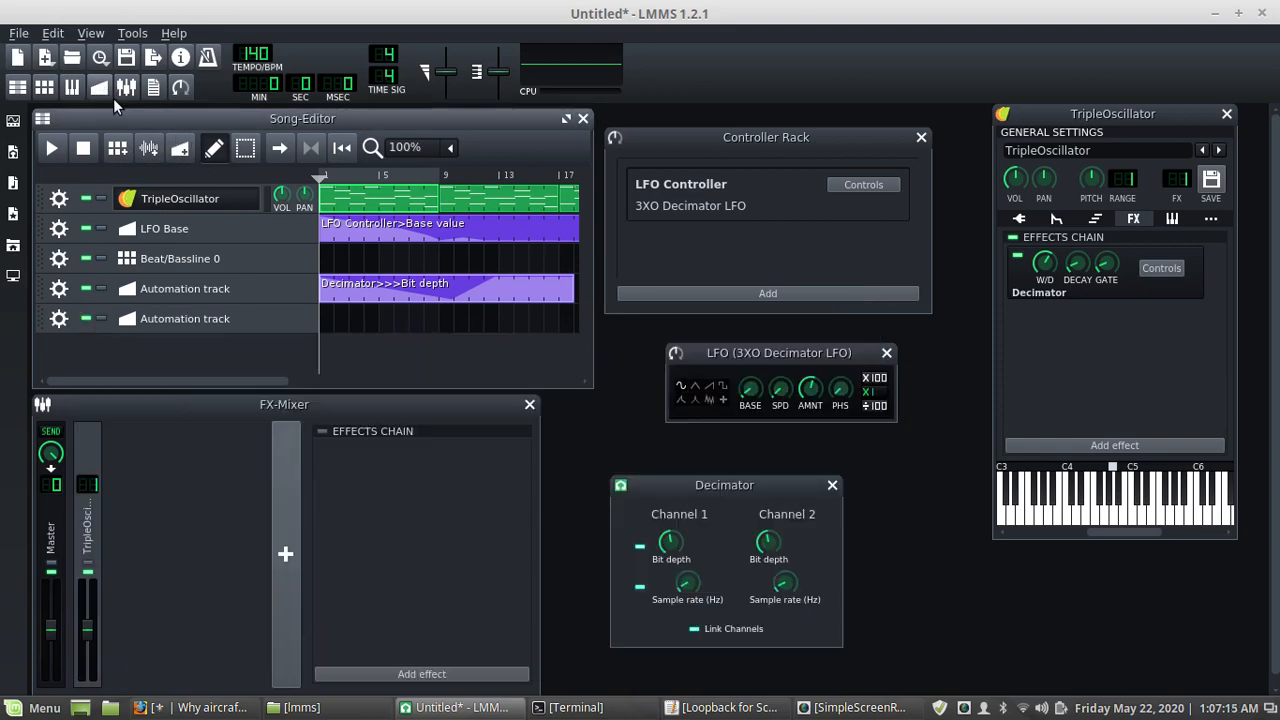
# Play the song while viewing TripleOscillator's MIDI and arpeggio settings, and stop playback
pyautogui.click(49, 148)
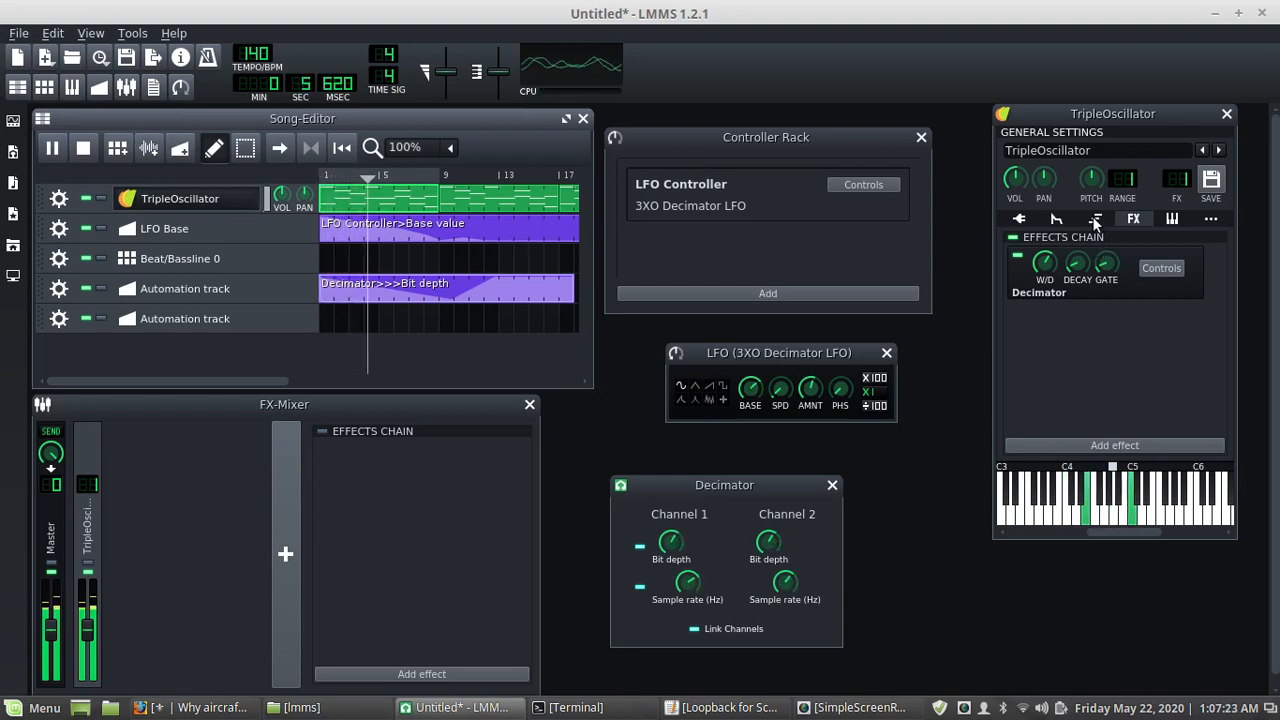
pyautogui.click(1172, 218)
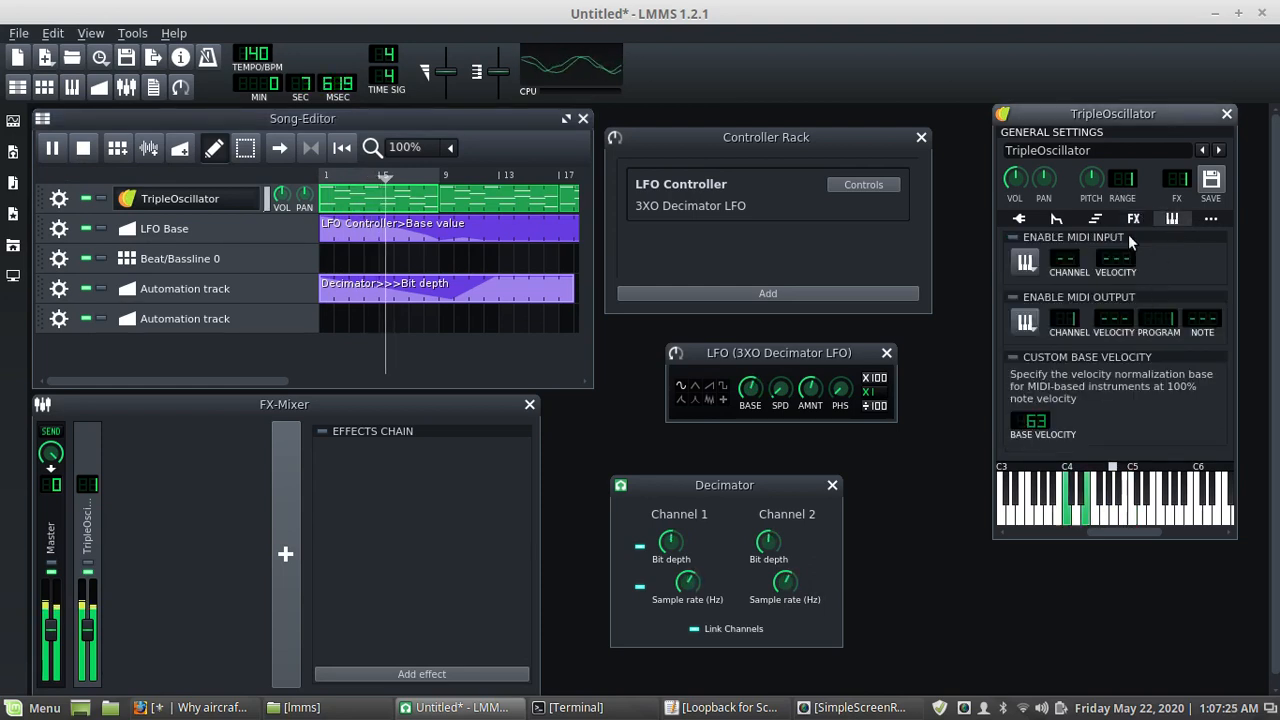
pyautogui.click(1100, 217)
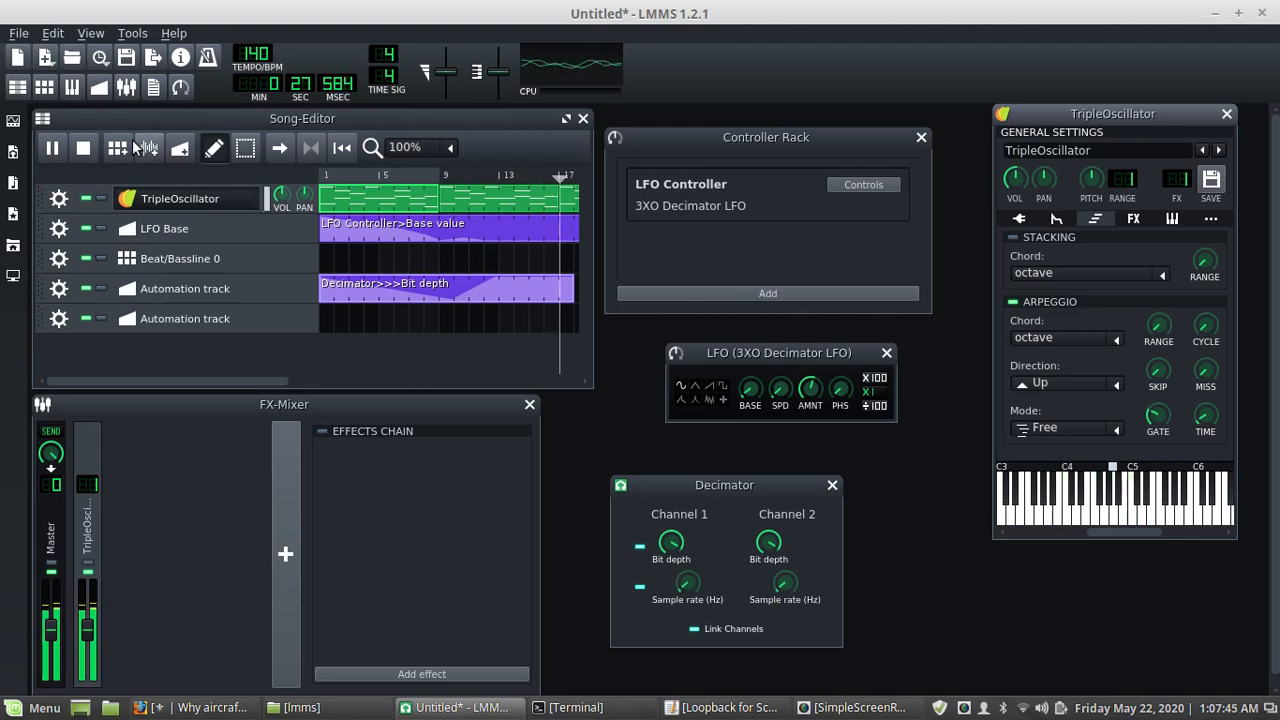
pyautogui.click(84, 151)
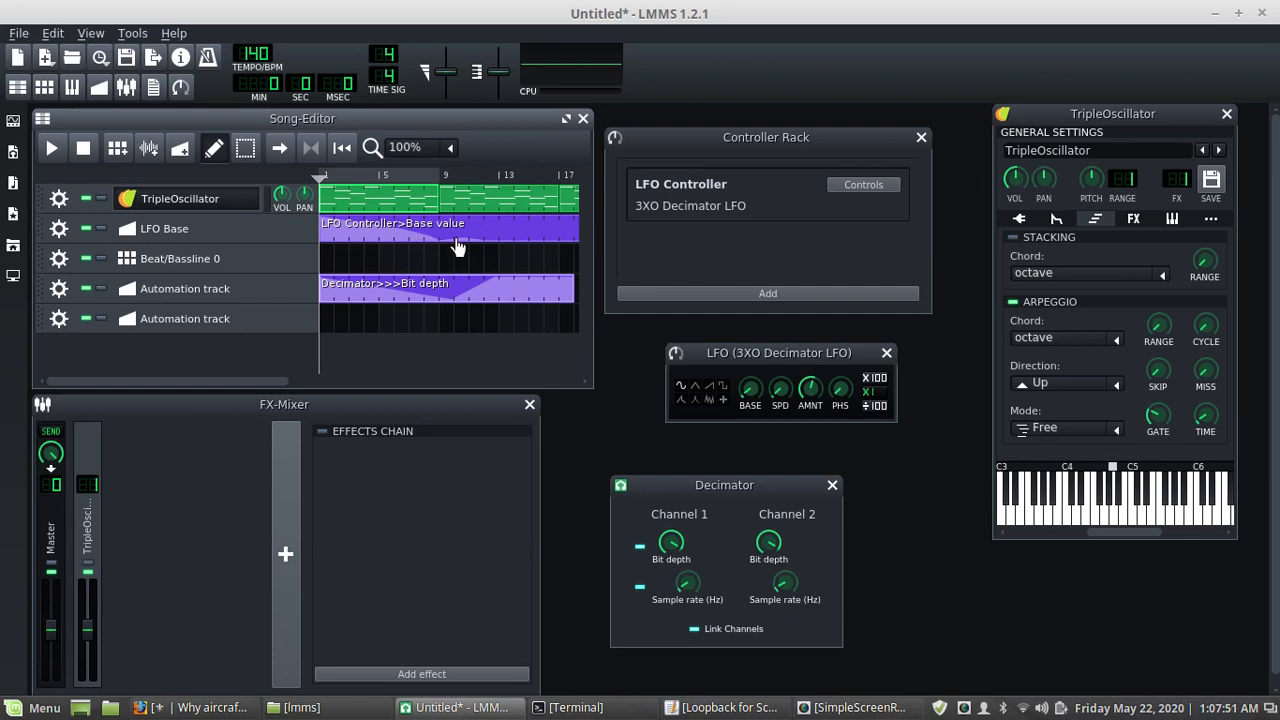
# Reshape the LFO Base automation to peak at about 0.75 near bar 10.7 and 1 near bar 14.4, dropping near 0 at bars 12.7 and 16
pyautogui.doubleClick(448, 241)
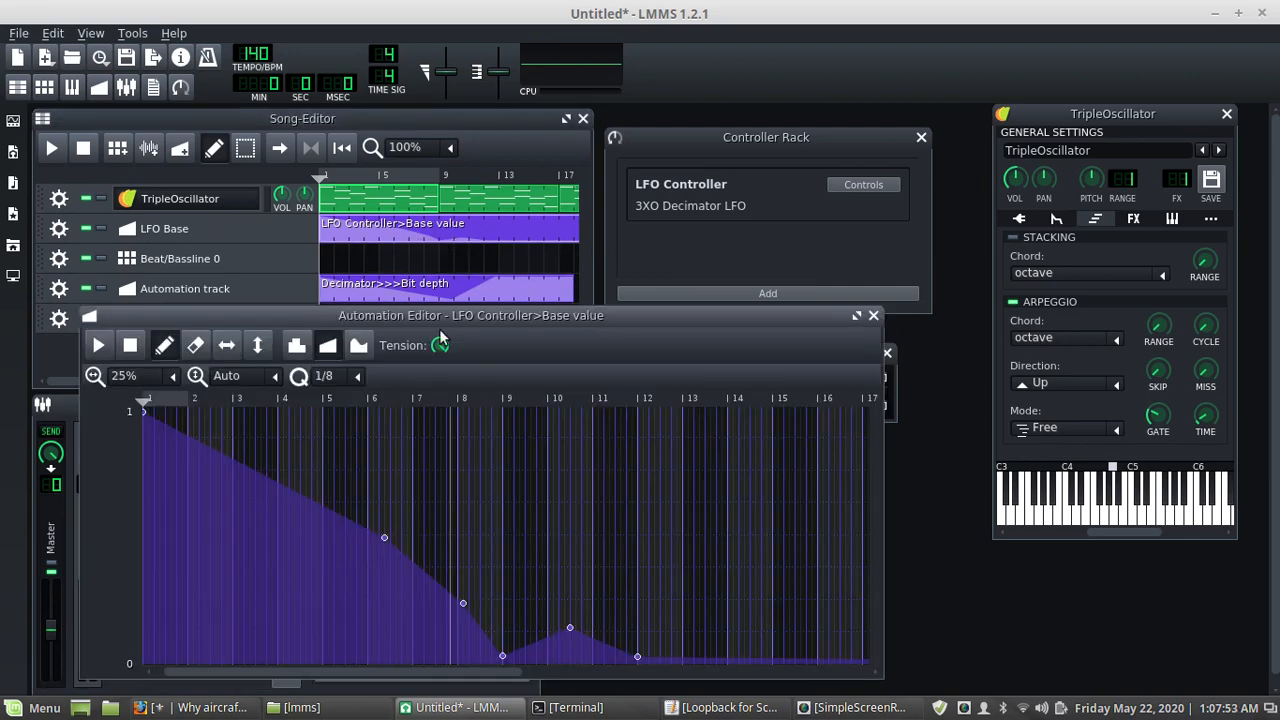
pyautogui.moveTo(585, 625)
pyautogui.mouseDown()
pyautogui.moveTo(590, 508)
pyautogui.moveTo(562, 630)
pyautogui.moveTo(575, 632)
pyautogui.moveTo(608, 508)
pyautogui.moveTo(586, 522)
pyautogui.moveTo(588, 480)
pyautogui.mouseUp()
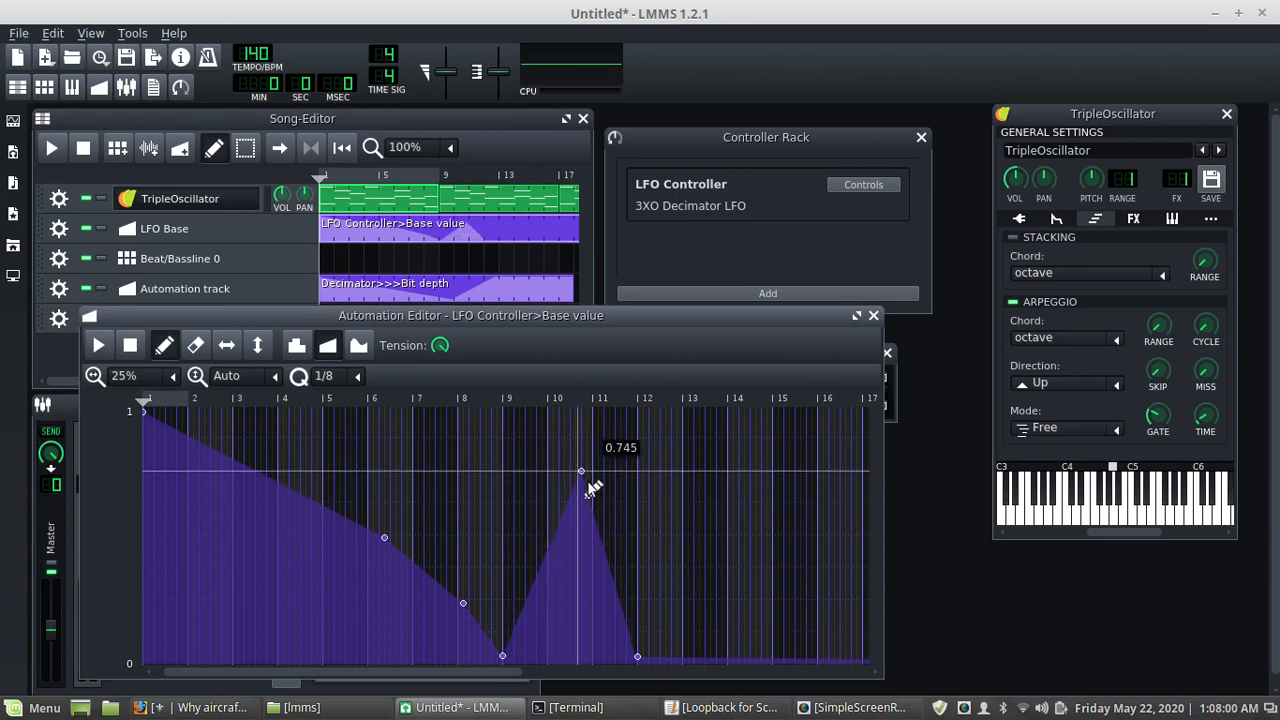
pyautogui.click(660, 656)
pyautogui.moveTo(686, 652)
pyautogui.mouseDown()
pyautogui.moveTo(640, 668)
pyautogui.moveTo(668, 638)
pyautogui.moveTo(671, 657)
pyautogui.mouseUp()
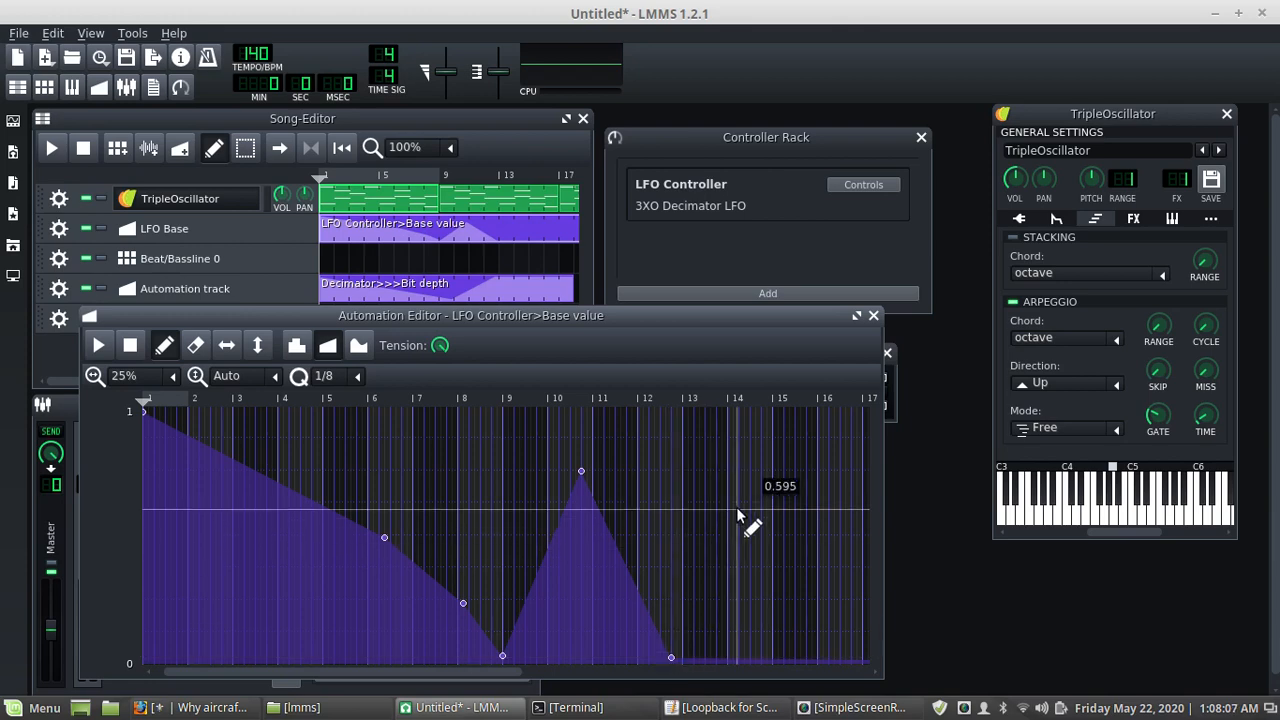
pyautogui.moveTo(751, 409)
pyautogui.mouseDown()
pyautogui.moveTo(808, 560)
pyautogui.moveTo(817, 650)
pyautogui.mouseUp()
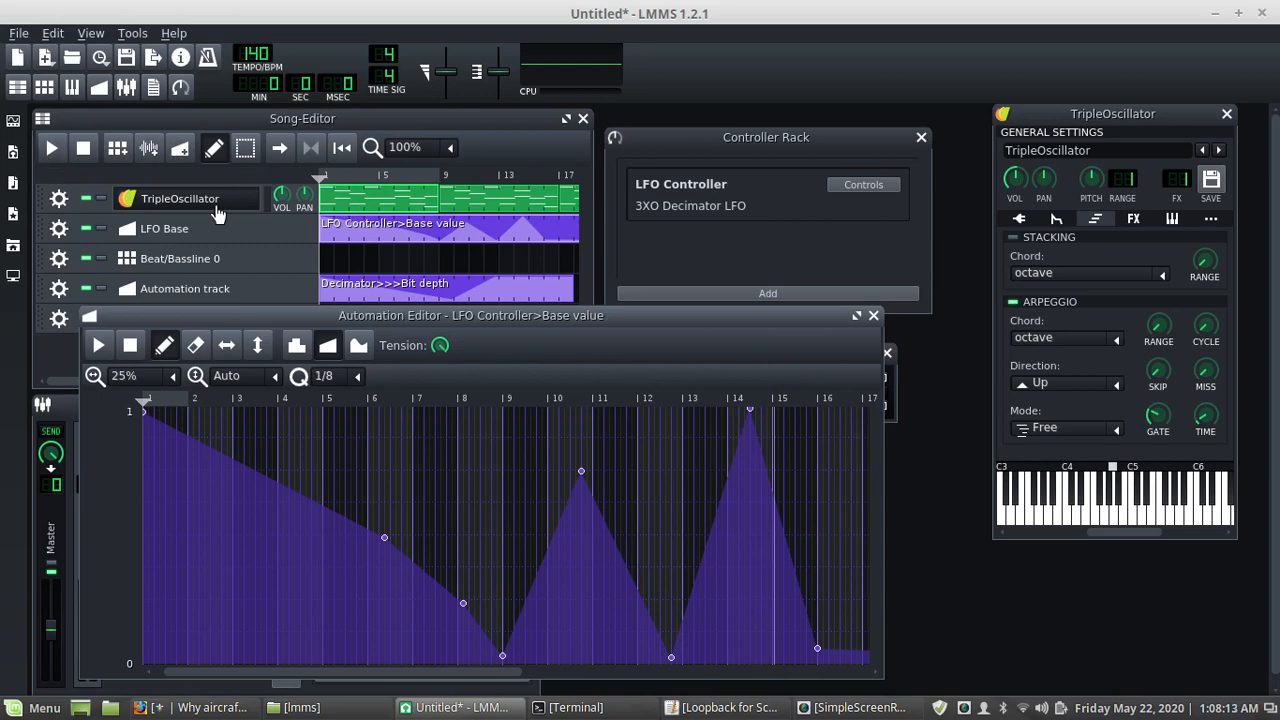
pyautogui.click(98, 87)
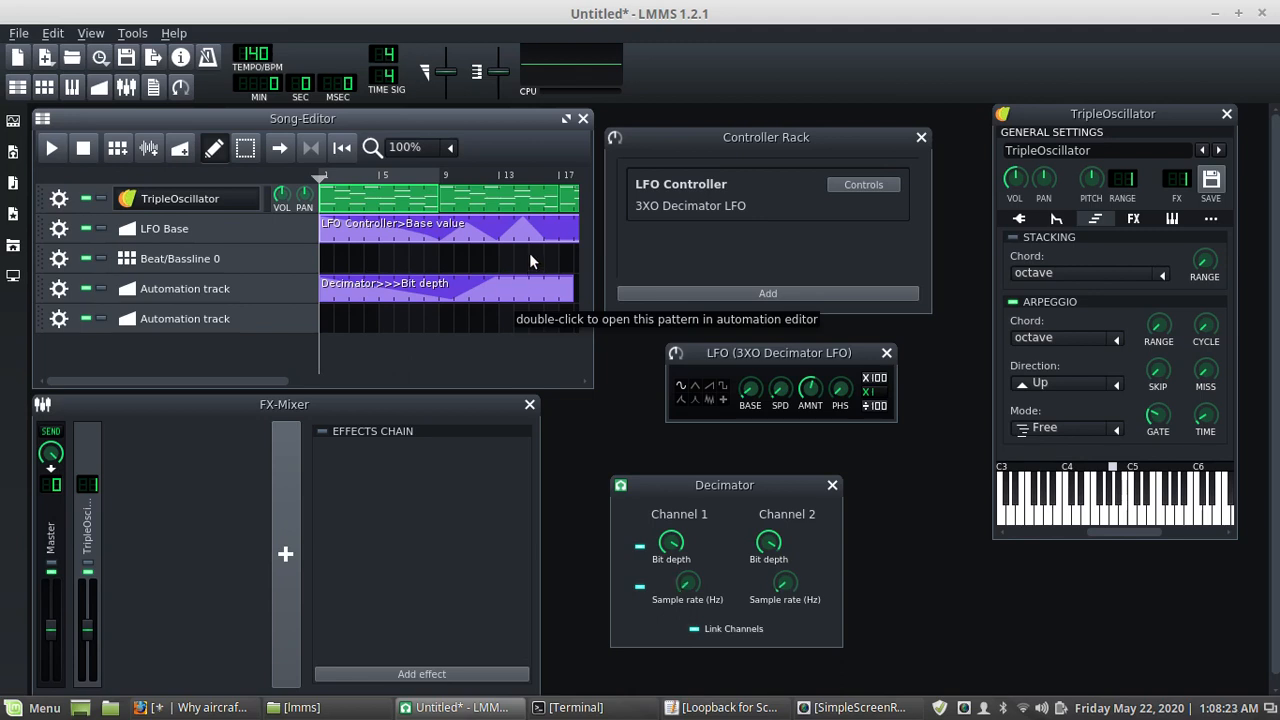
# Extend the Bit depth curve down to about 1.5 near bar 16, then through 5.6 near bar 19.9 to 22.5 near bar 20.5
pyautogui.doubleClick(545, 302)
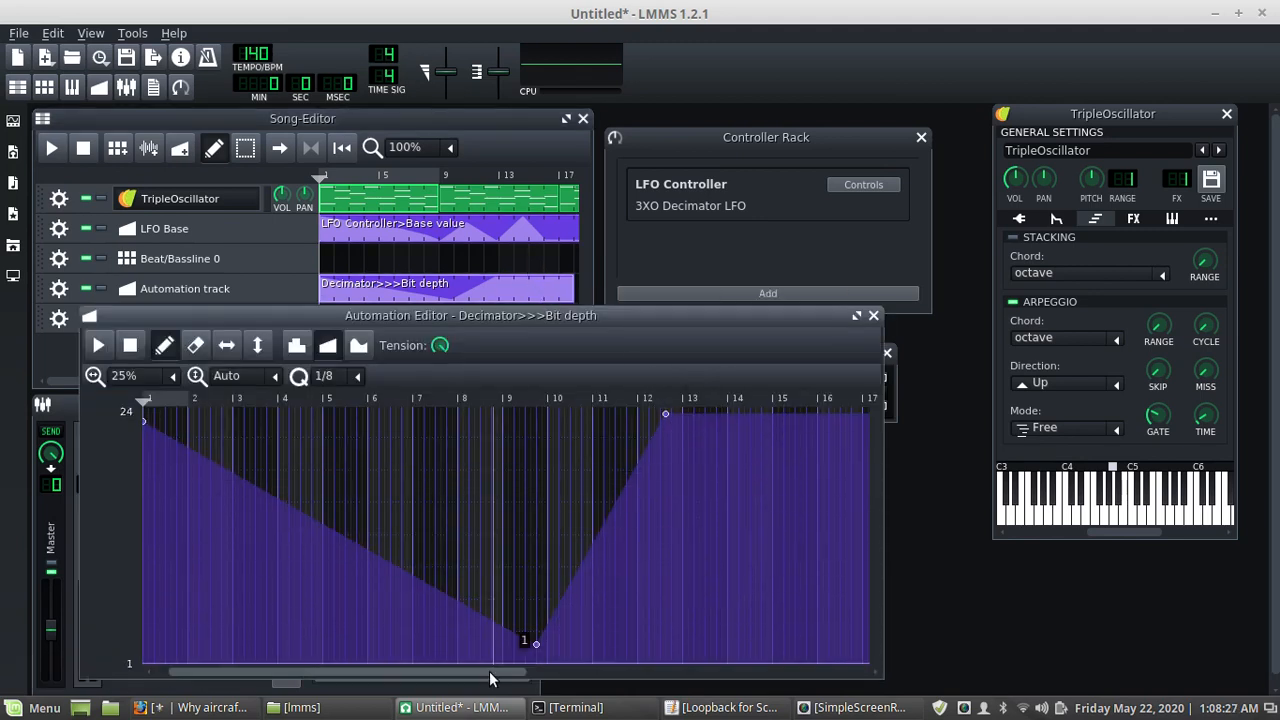
pyautogui.moveTo(489, 673); pyautogui.dragTo(556, 673)
pyautogui.click(657, 577)
pyautogui.moveTo(657, 577); pyautogui.dragTo(642, 658)
pyautogui.moveTo(640, 658); pyautogui.dragTo(642, 659)
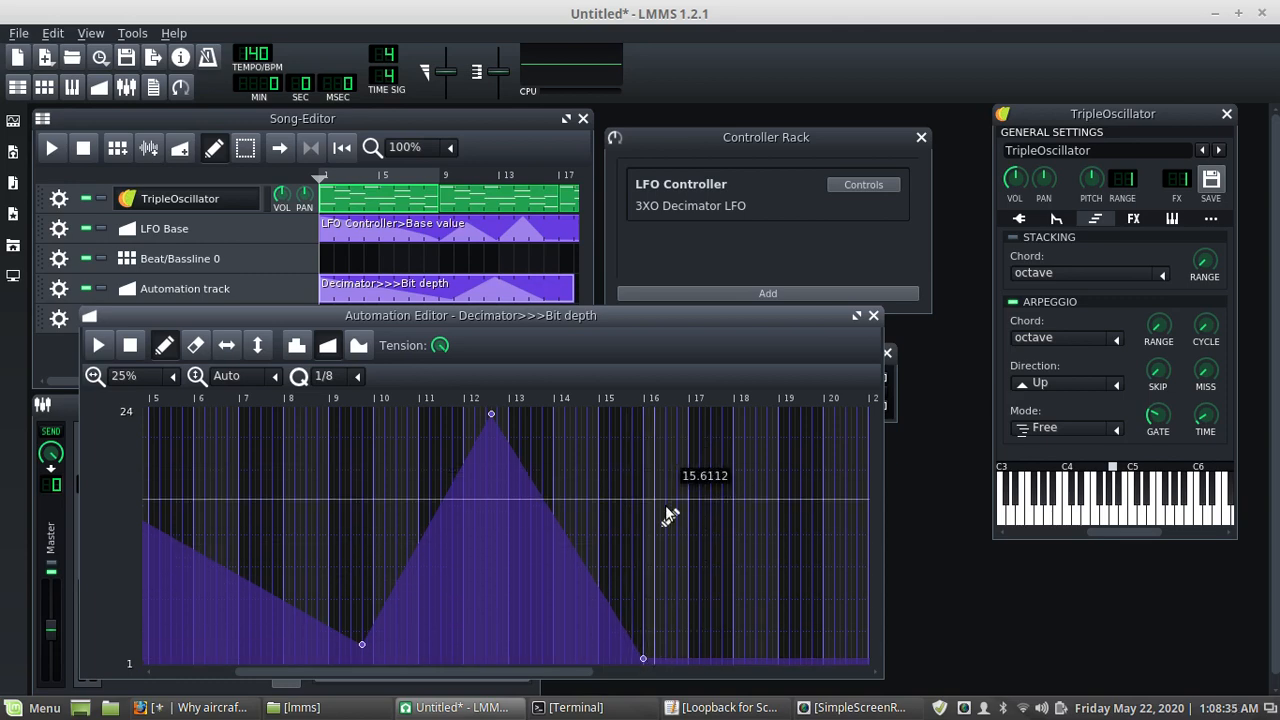
pyautogui.click(806, 552)
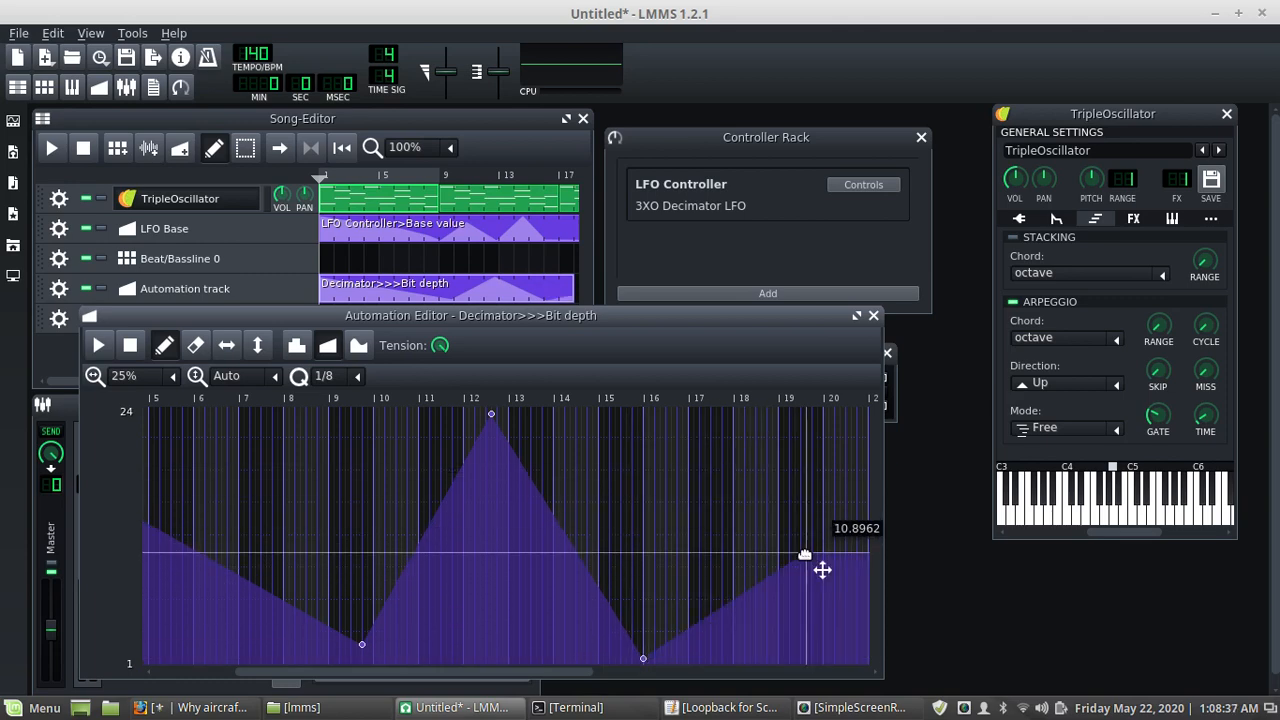
pyautogui.click(846, 431)
pyautogui.moveTo(808, 556); pyautogui.dragTo(818, 614)
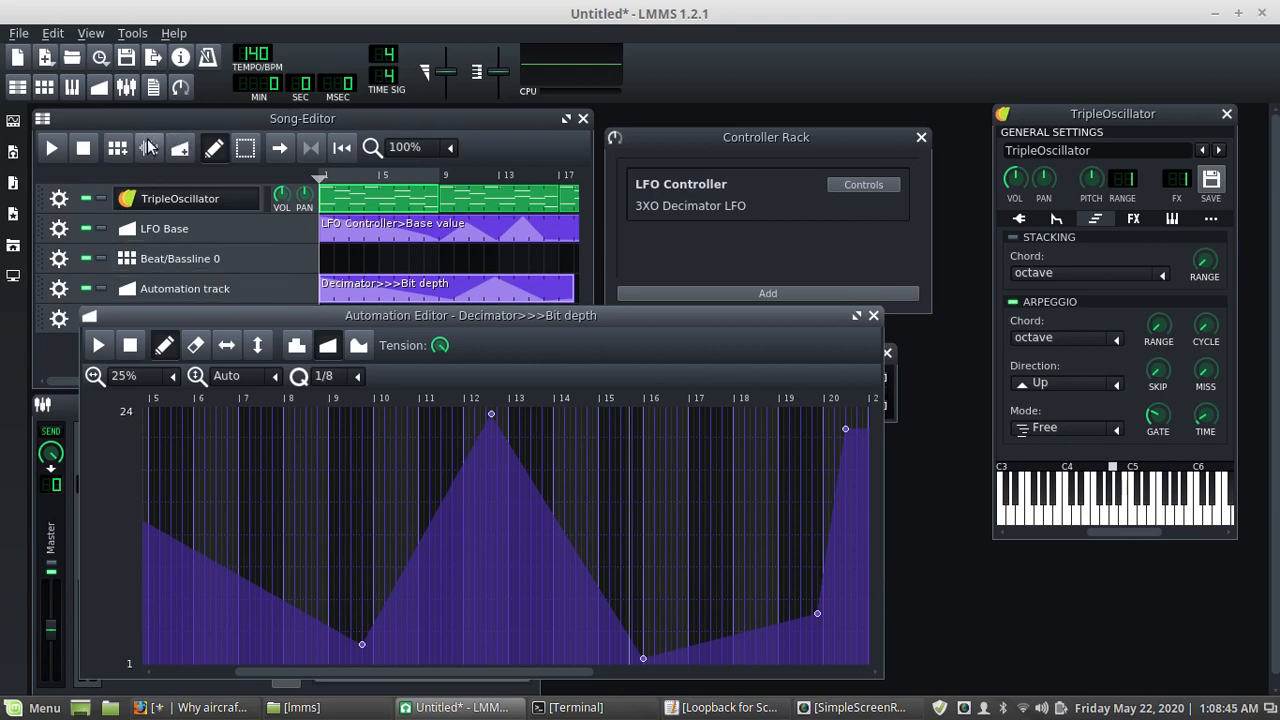
pyautogui.click(98, 88)
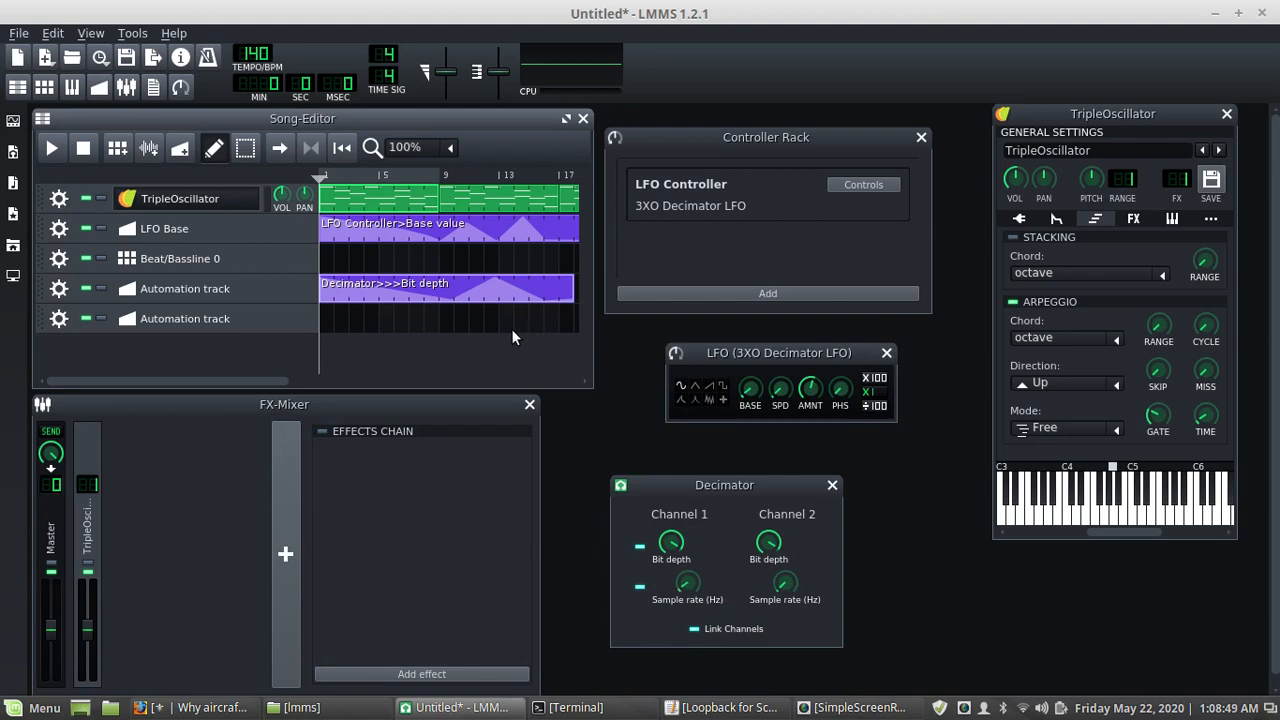
# Play the song while shortening TripleOscillator's envelope decay and adjusting its hold, and stop playback
pyautogui.click(52, 148)
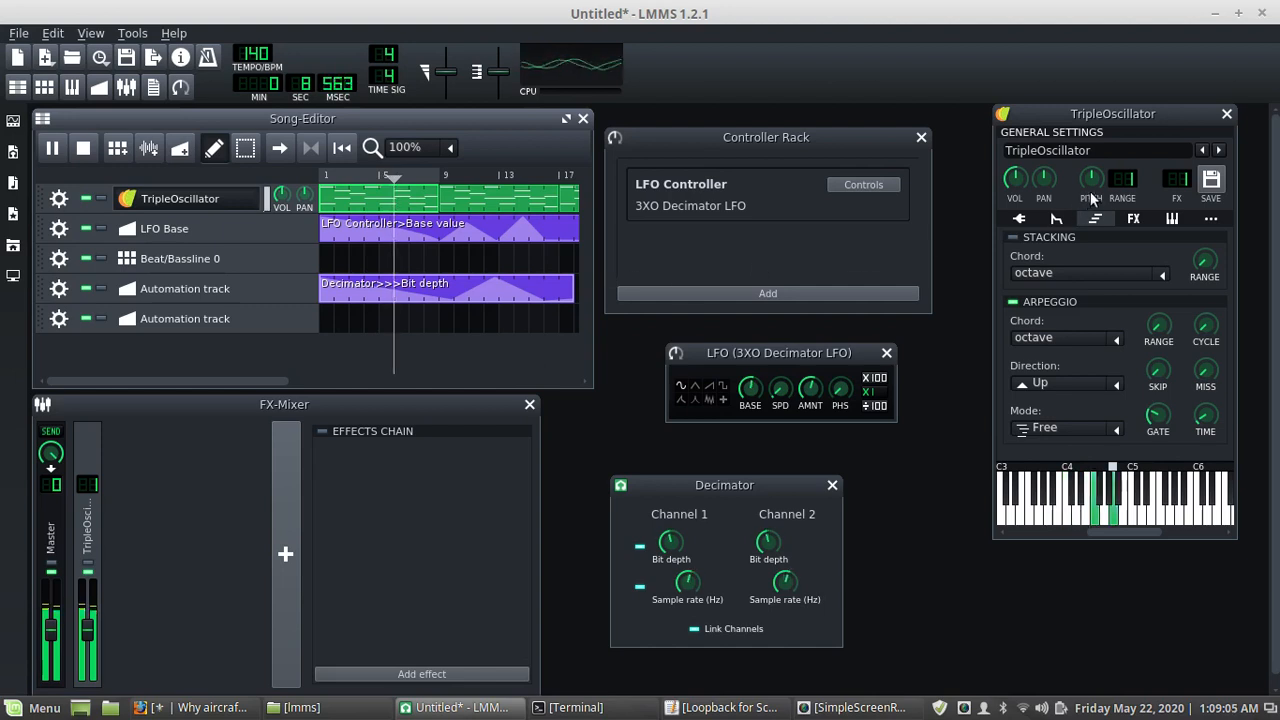
pyautogui.click(1056, 218)
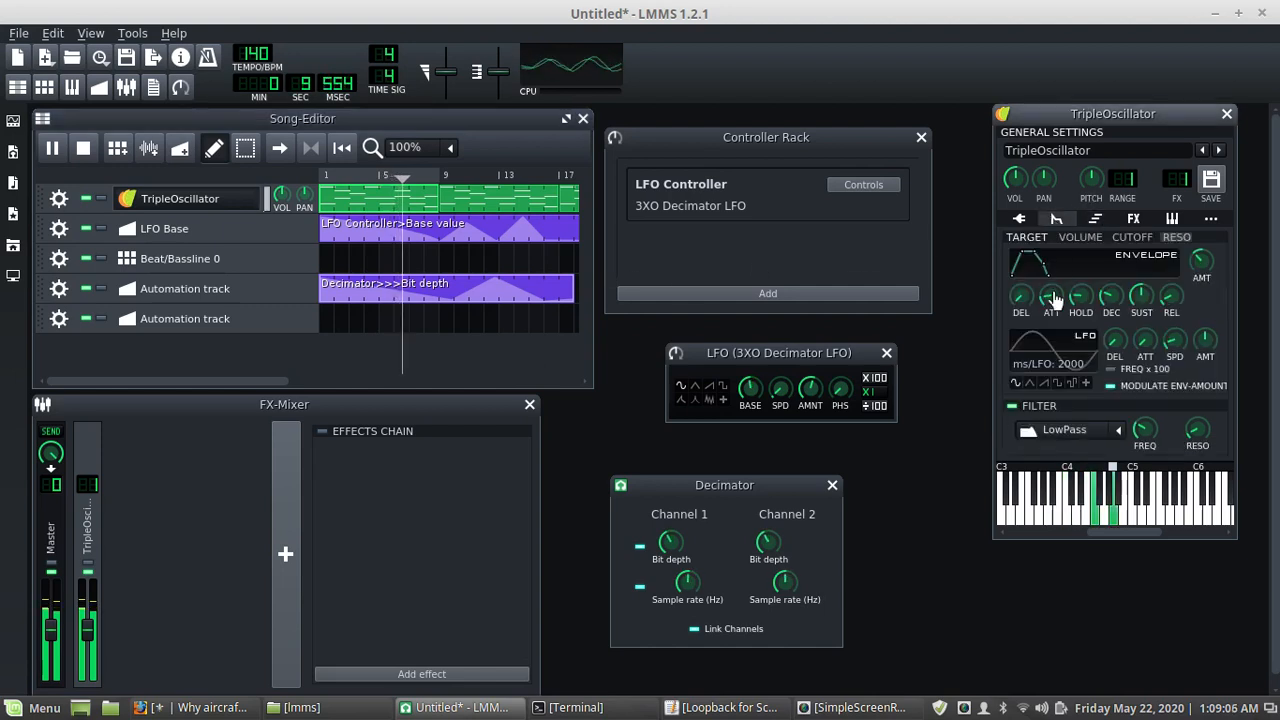
pyautogui.click(1110, 296)
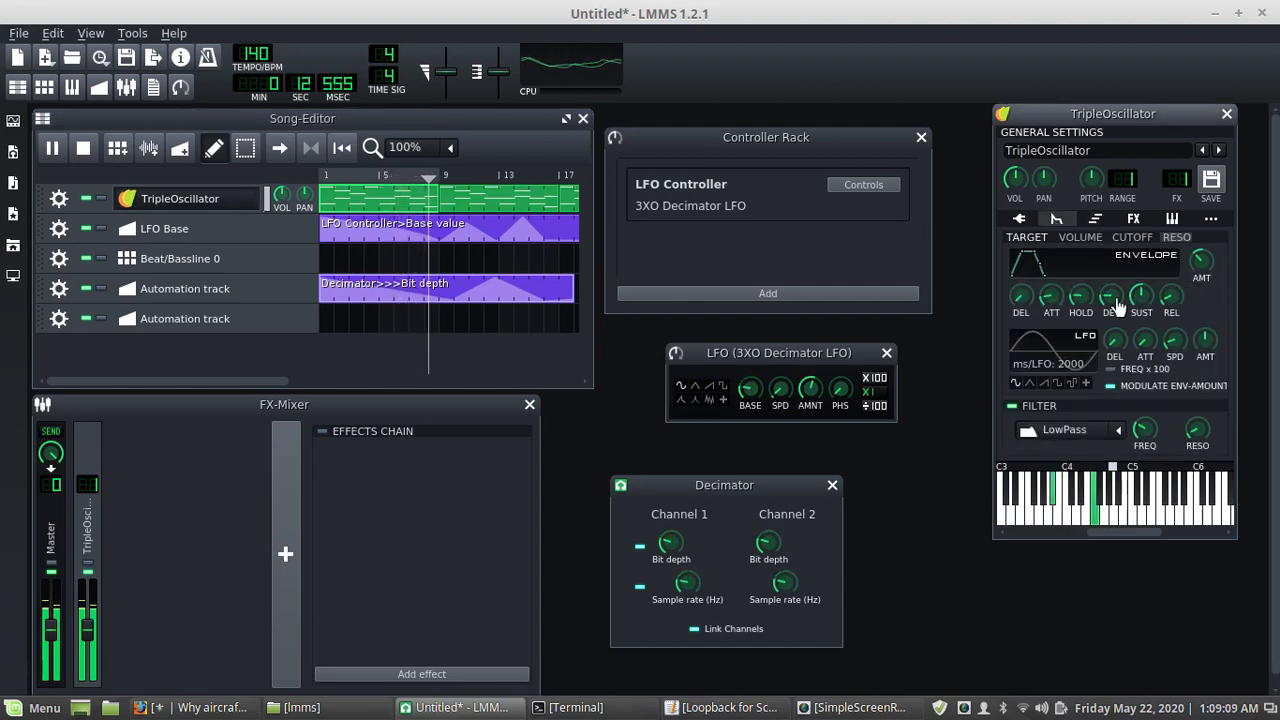
pyautogui.click(1082, 298)
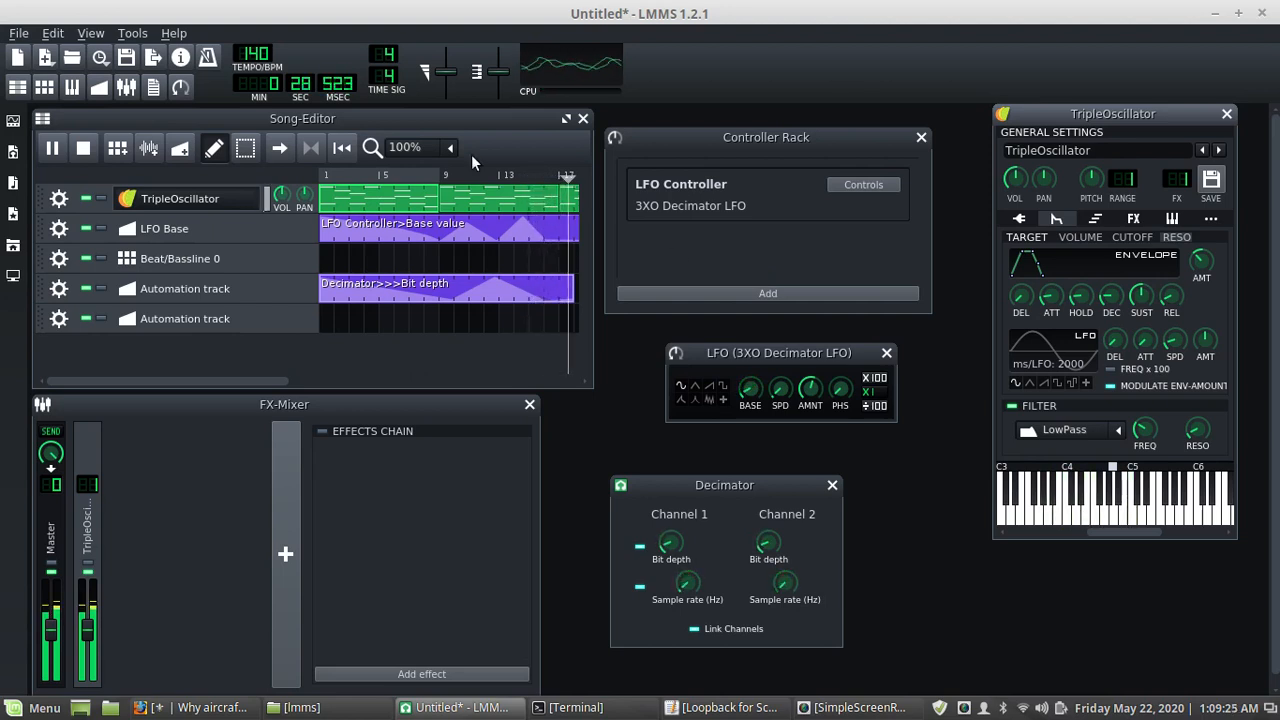
pyautogui.click(83, 147)
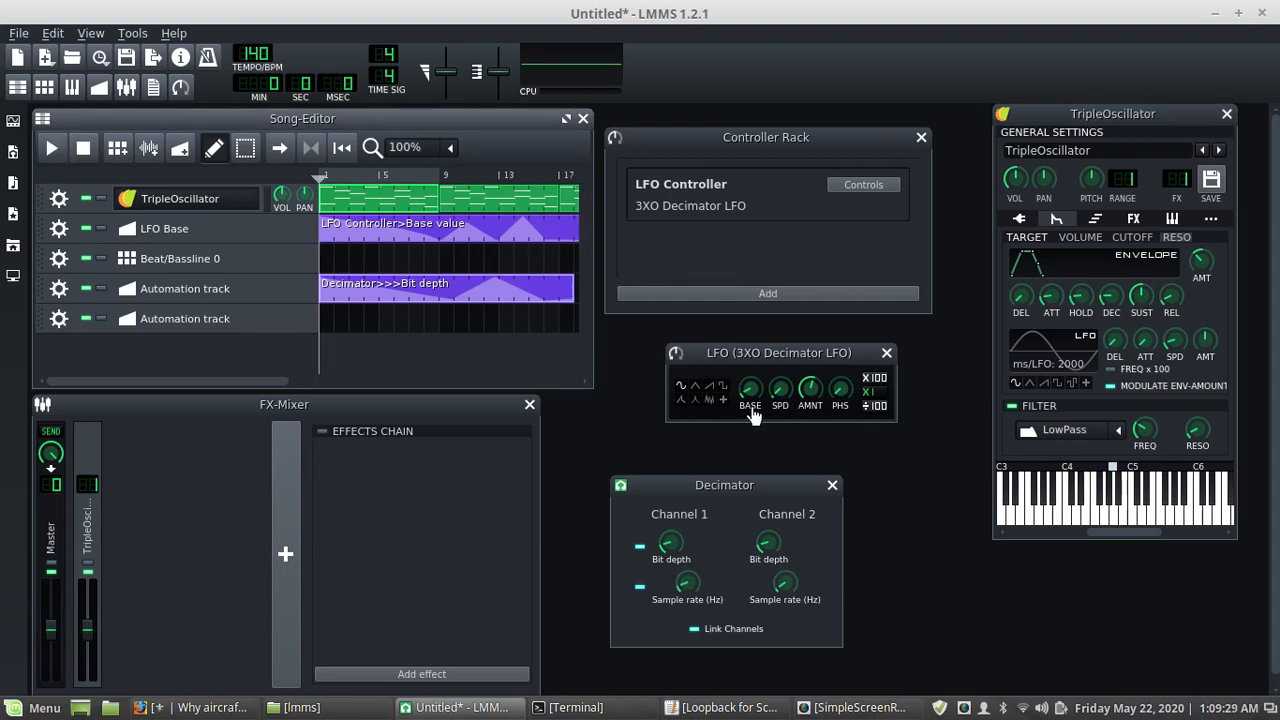
# Clear the Decimator Bit depth automation, and remove both its track and the LFO Base track from the song
pyautogui.rightClick(372, 292)
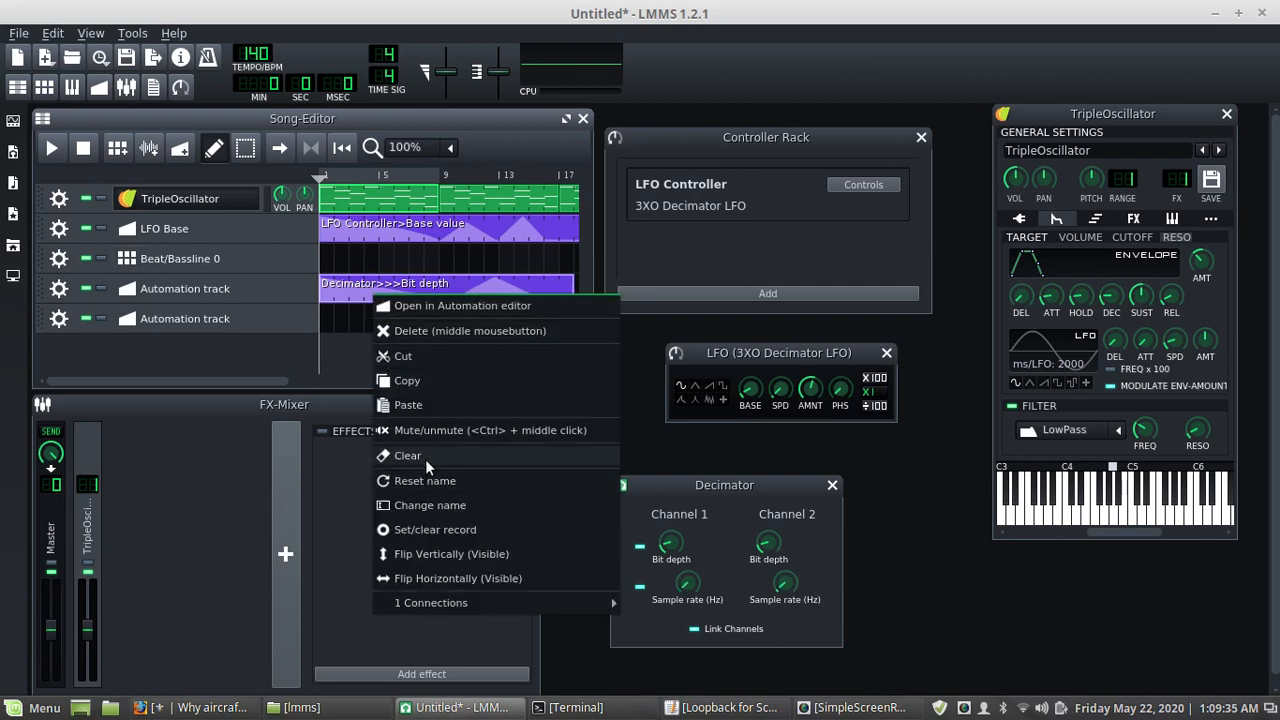
pyautogui.click(425, 459)
pyautogui.rightClick(384, 293)
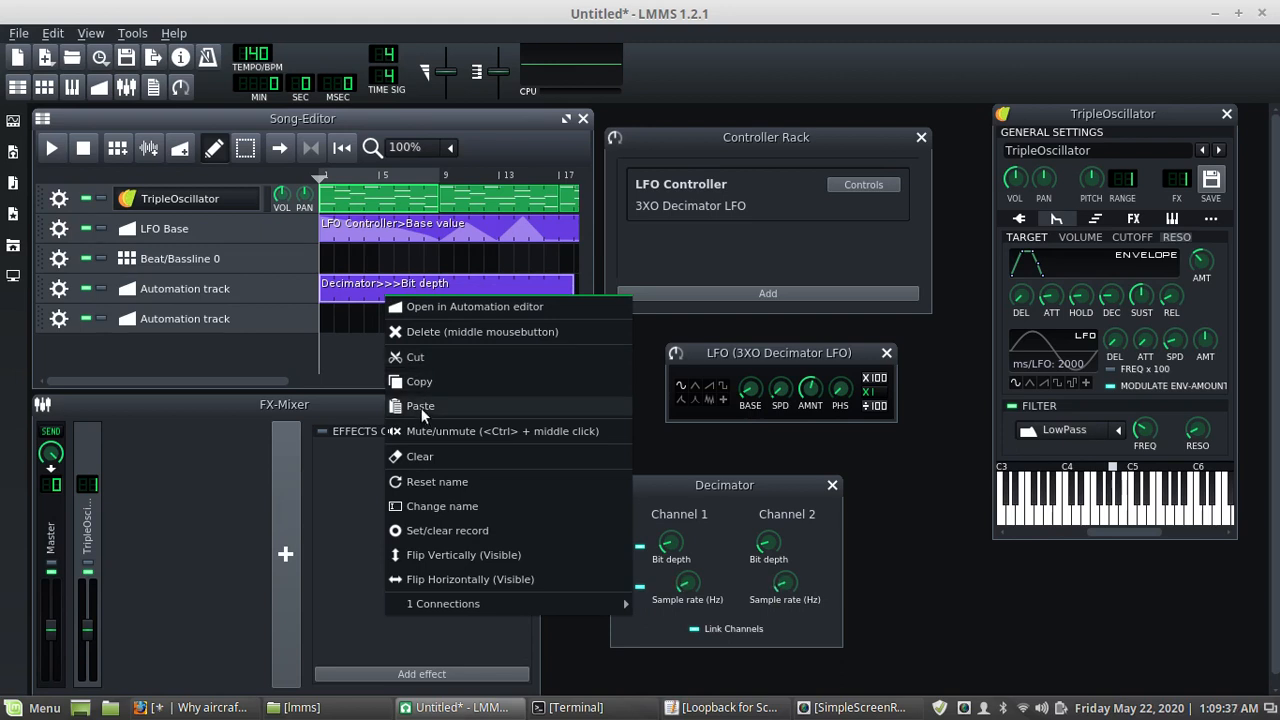
pyautogui.click(44, 297)
pyautogui.click(57, 290)
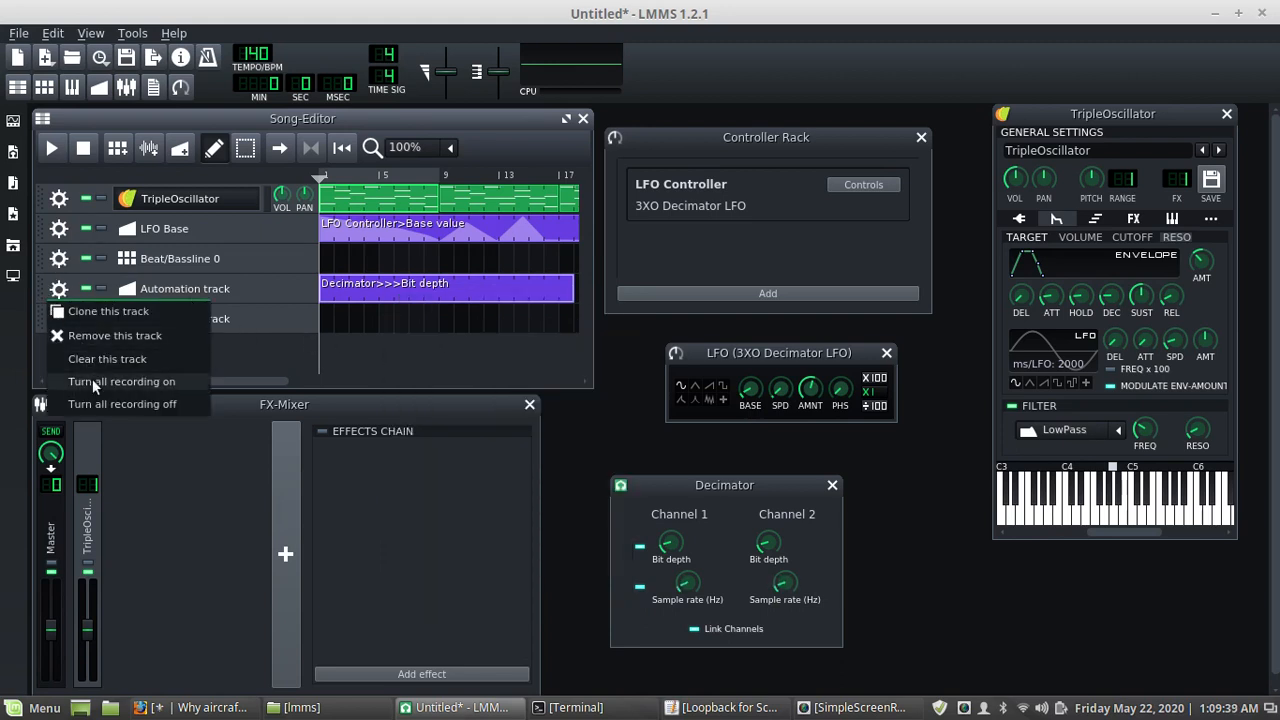
pyautogui.click(89, 336)
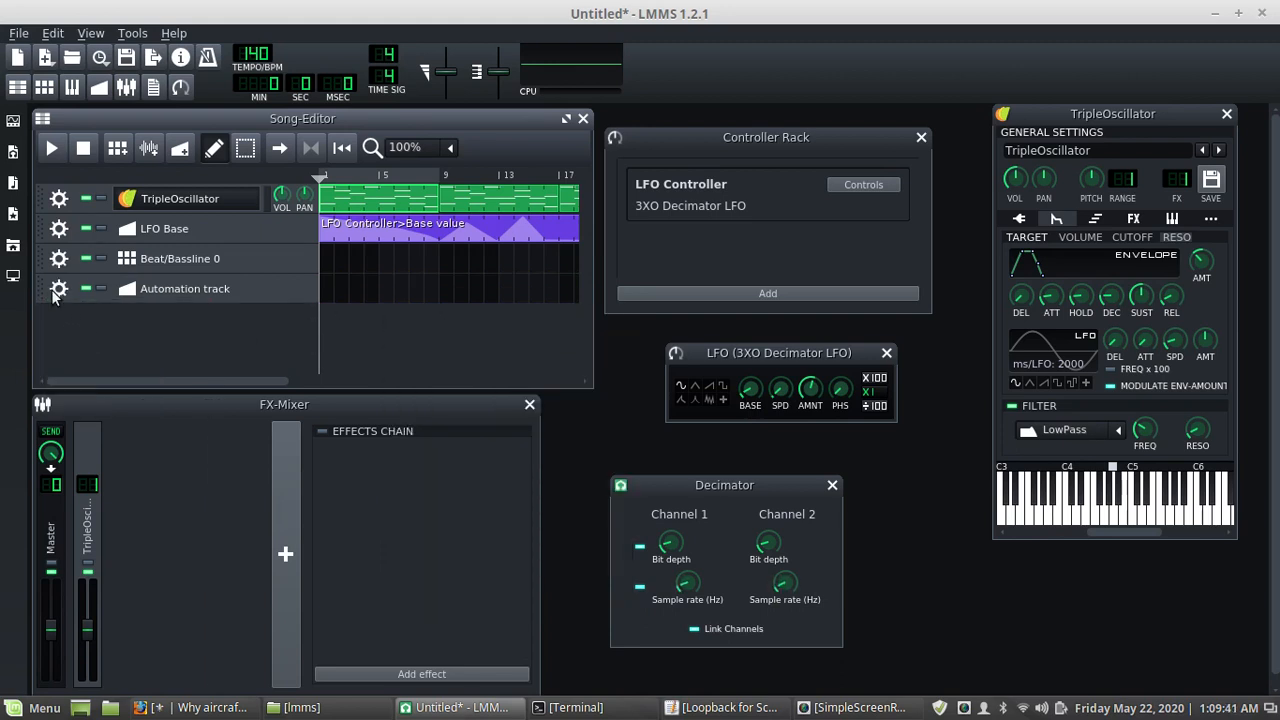
pyautogui.click(59, 229)
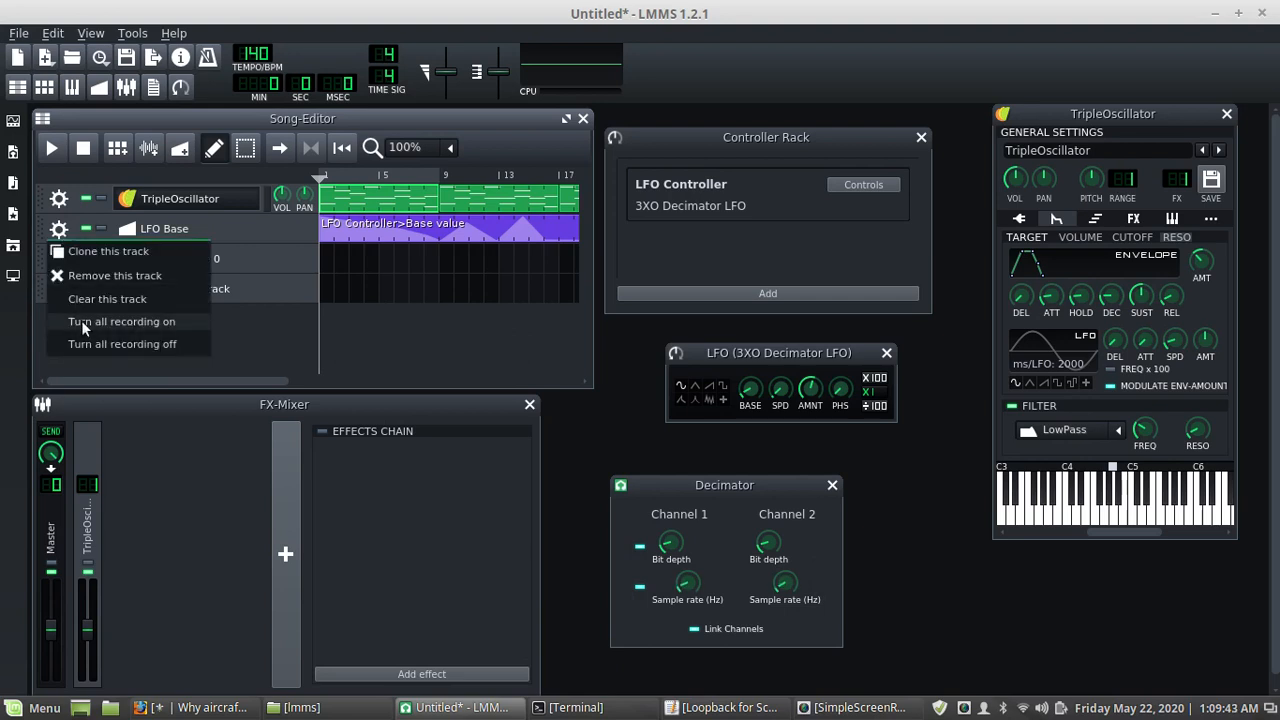
pyautogui.click(80, 276)
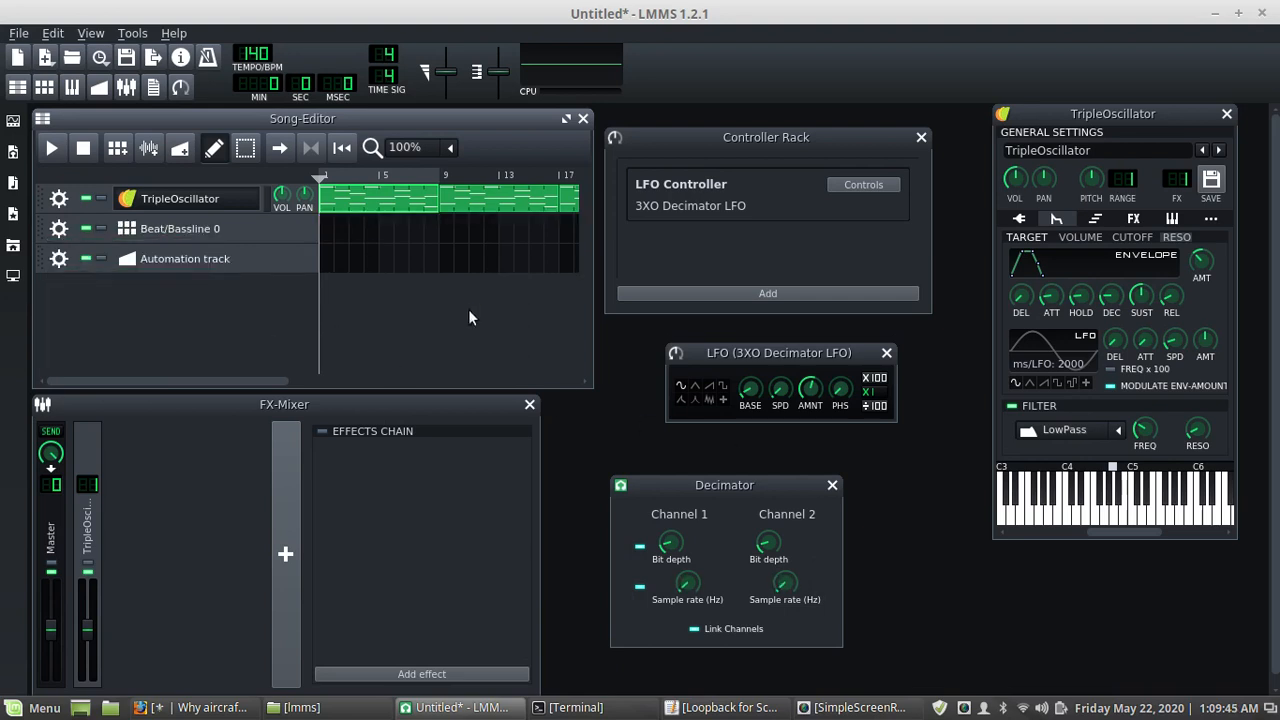
# Play the song while adjusting the LFO's Base and raising the Decimator's Bit depth, with TripleOscillator's effects chain shown, and stop playback
pyautogui.click(58, 150)
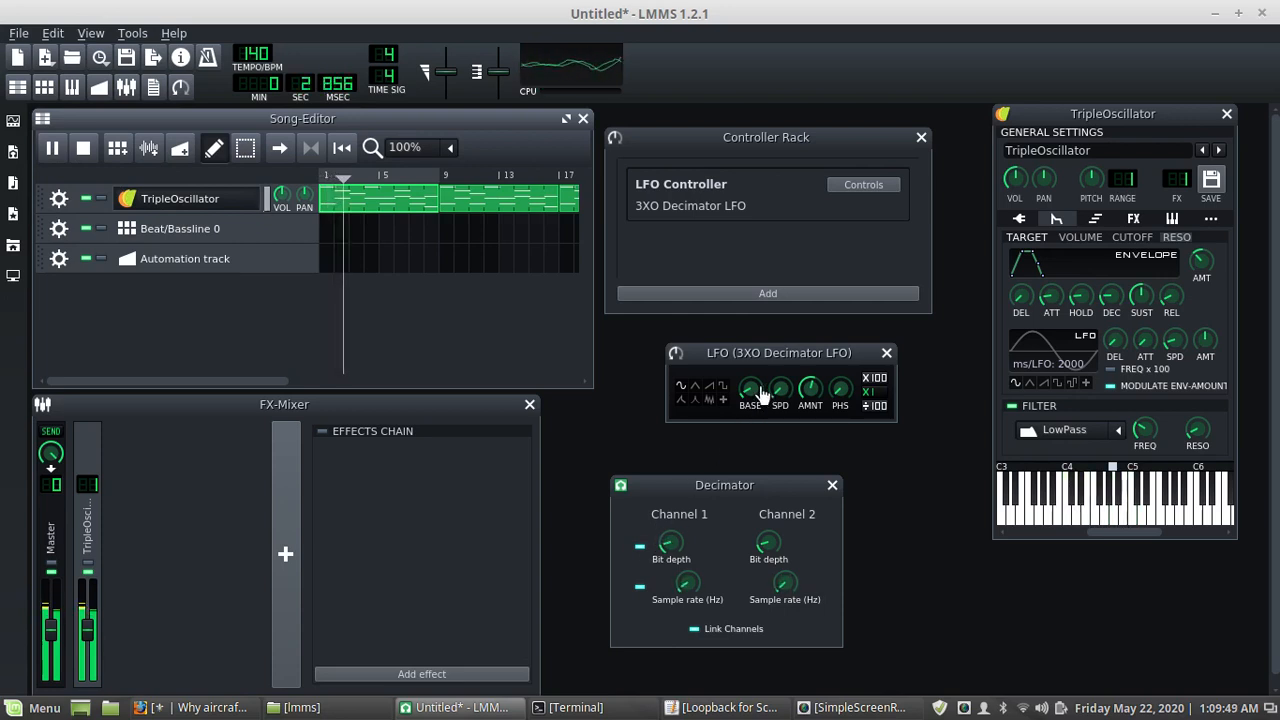
pyautogui.moveTo(752, 391); pyautogui.dragTo(752, 358)
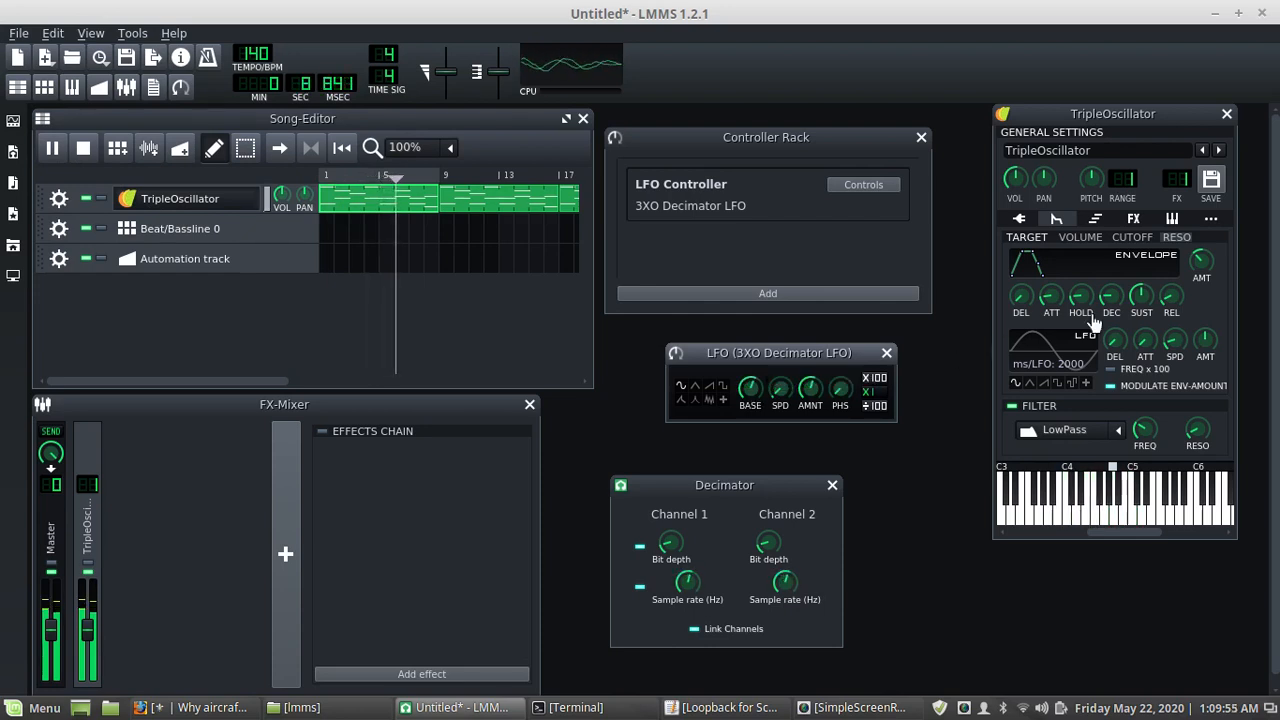
pyautogui.click(1131, 215)
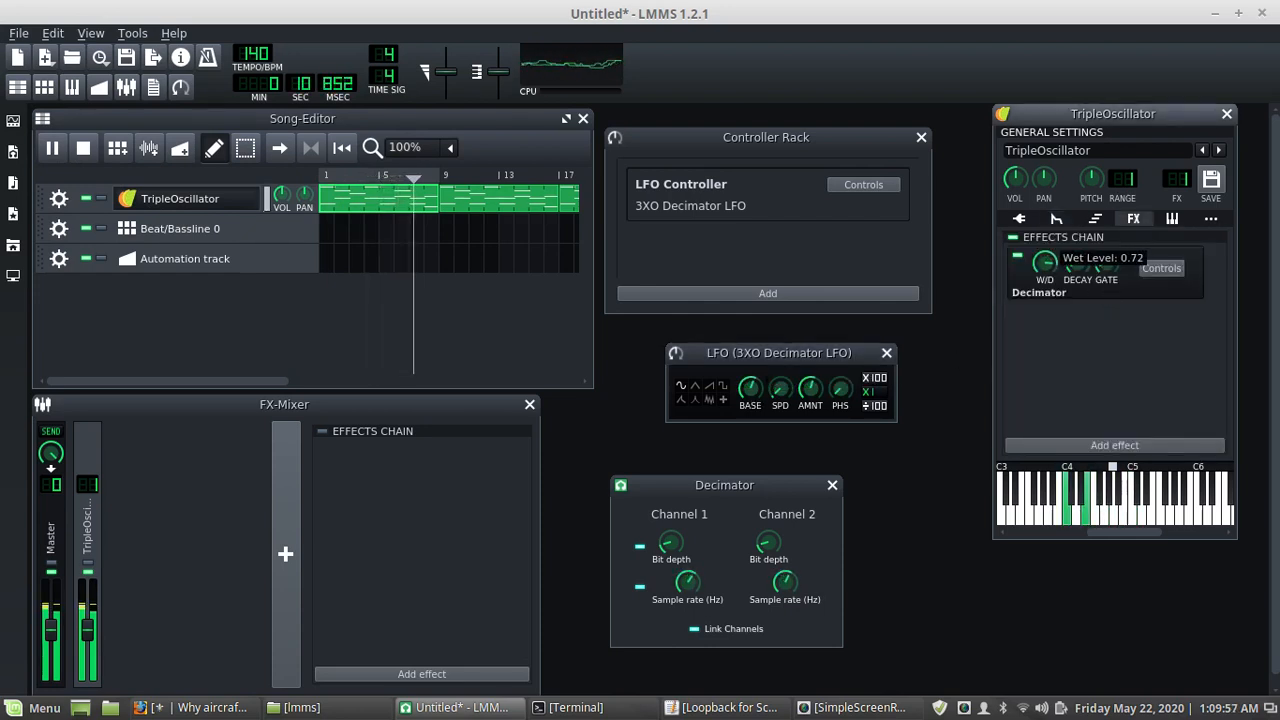
pyautogui.moveTo(750, 390); pyautogui.dragTo(750, 419)
pyautogui.click(671, 542)
pyautogui.moveTo(671, 542); pyautogui.dragTo(671, 531)
pyautogui.moveTo(750, 389); pyautogui.dragTo(732, 371)
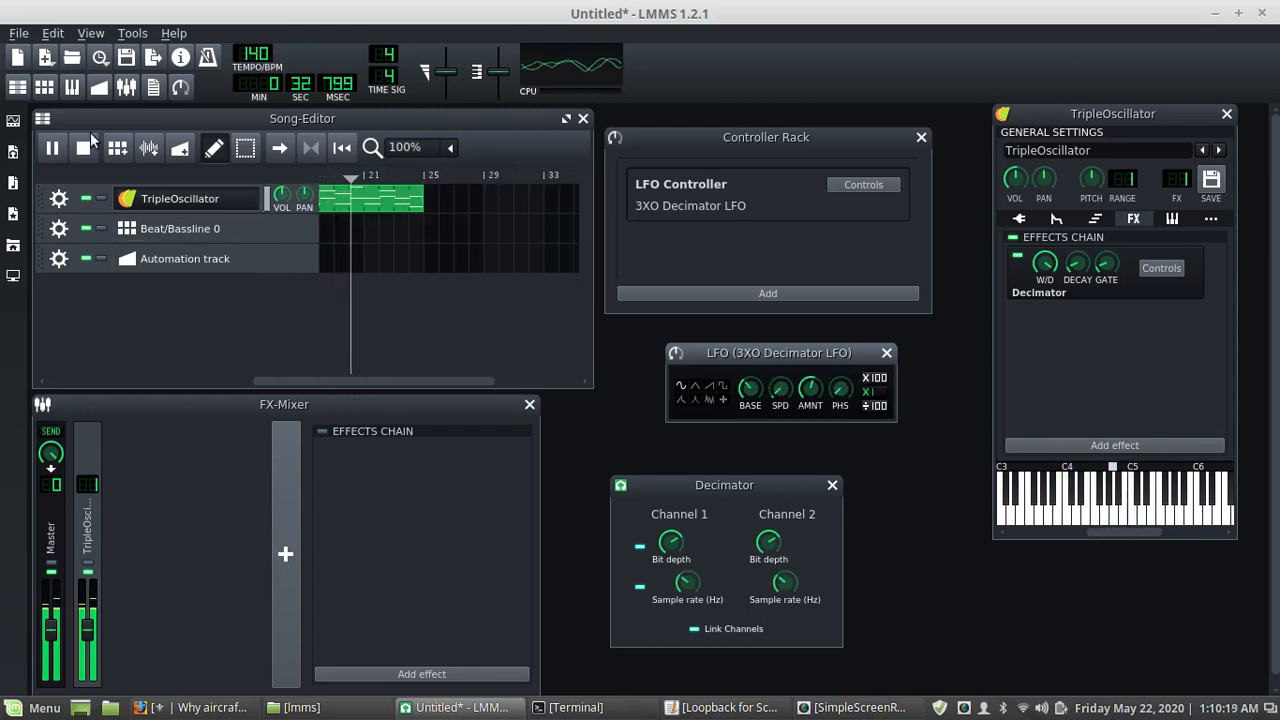
pyautogui.press('space')
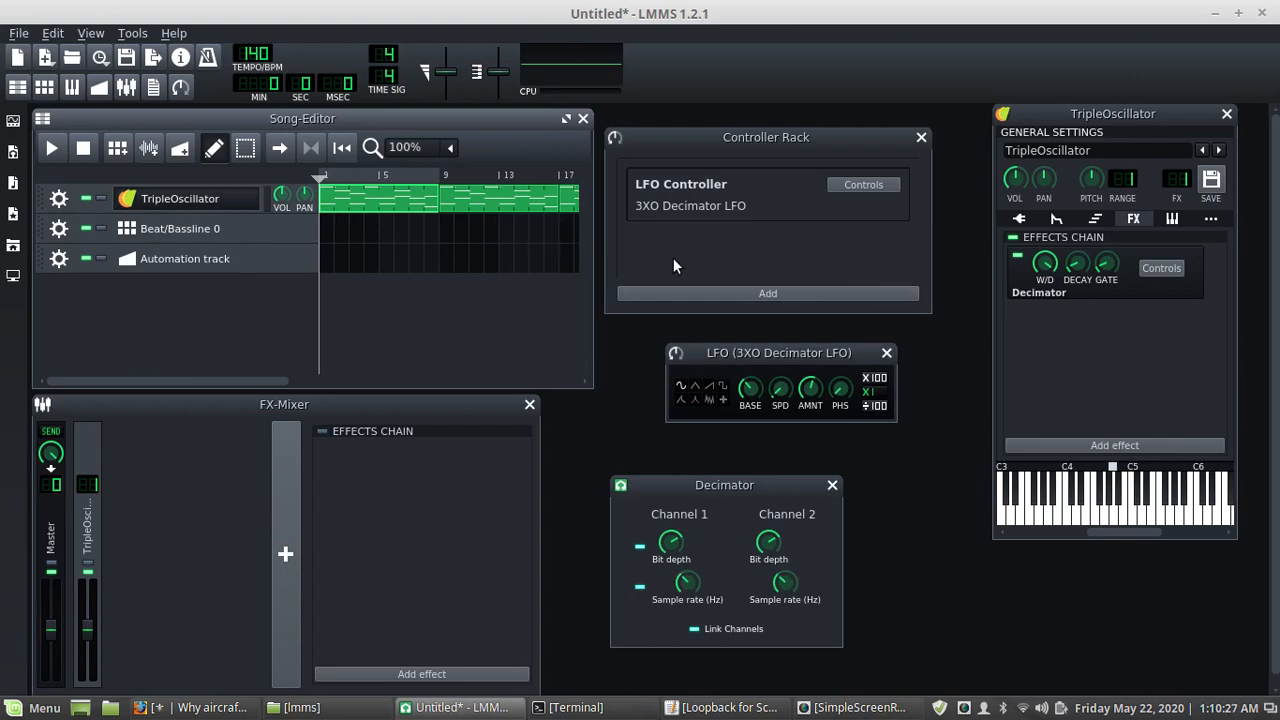
# In bar 1 of the TripleOscillator pattern, shorten the C5 note to half a bar and add a half-bar G#4 after it
pyautogui.doubleClick(385, 212)
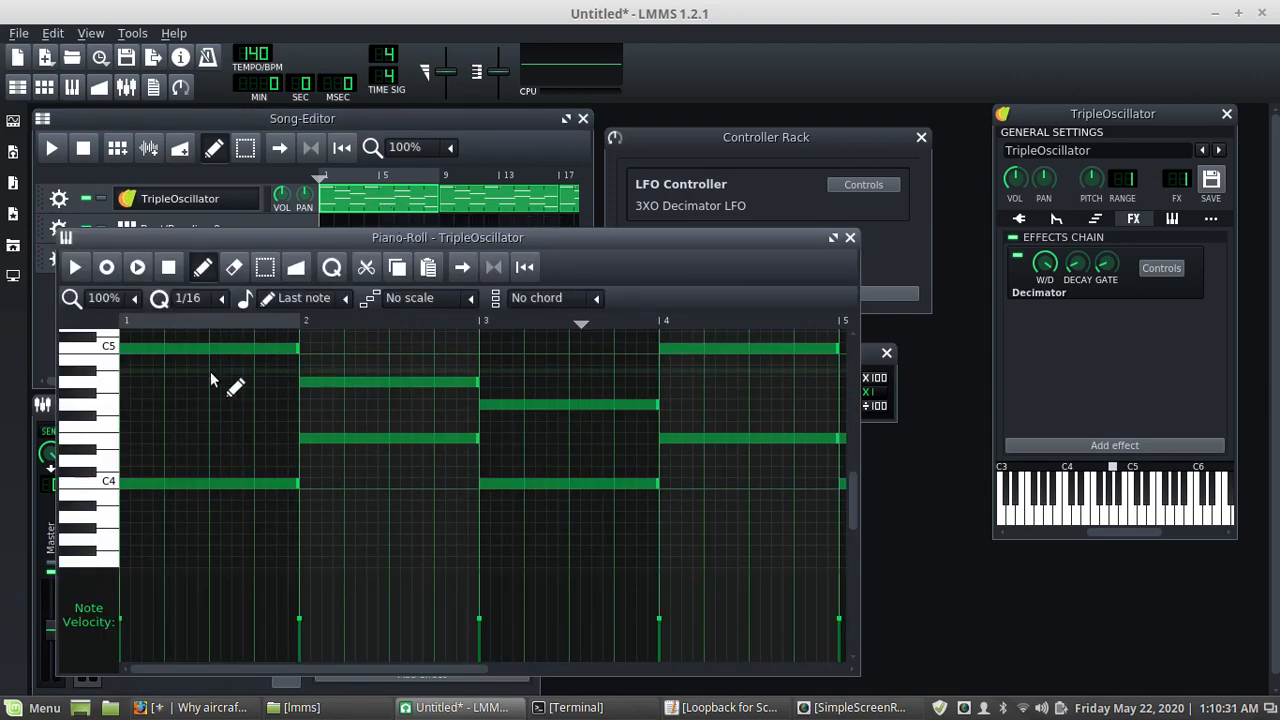
pyautogui.click(222, 393)
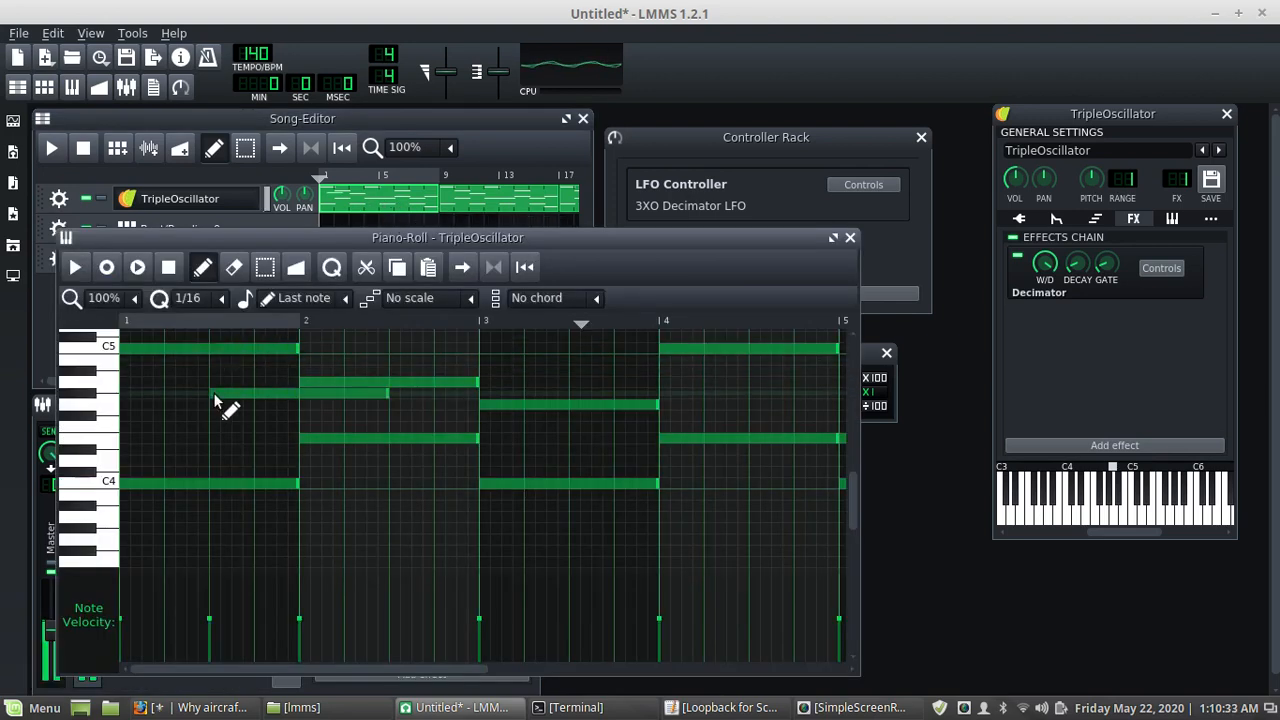
pyautogui.moveTo(385, 396); pyautogui.dragTo(298, 395)
pyautogui.moveTo(298, 349); pyautogui.dragTo(197, 356)
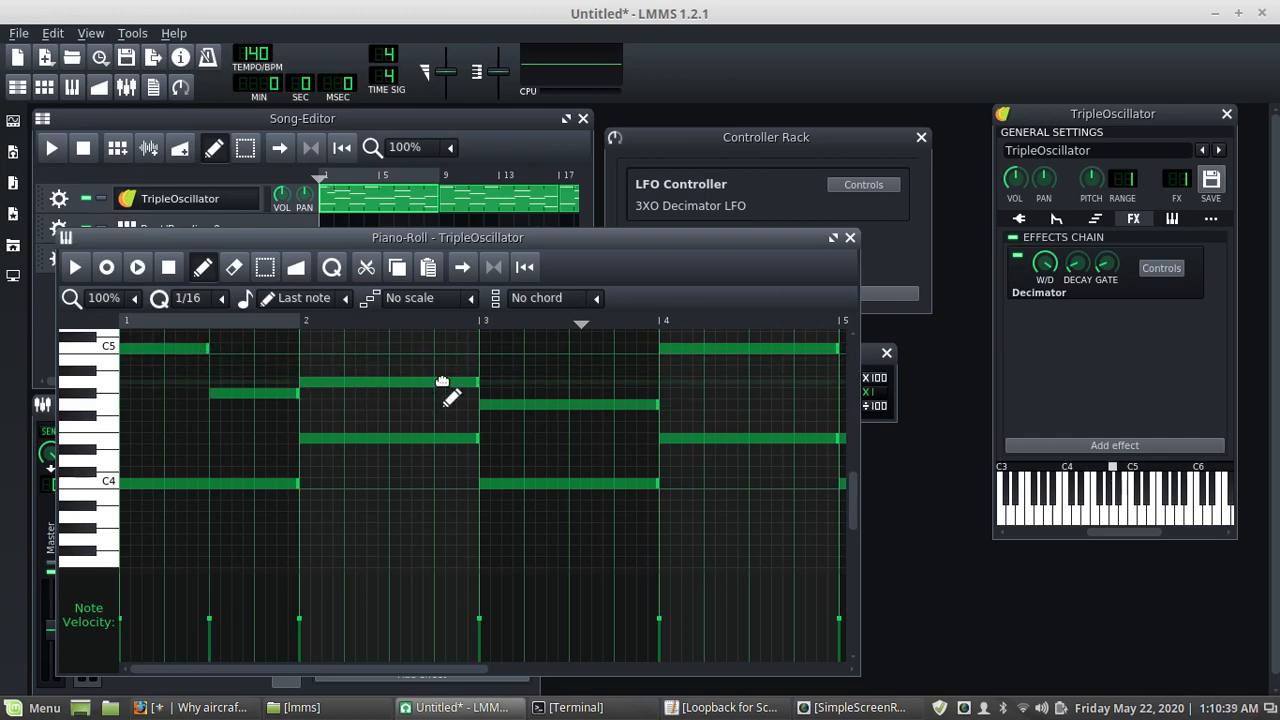
# Shorten the A4 note in bar 2 and G4 in bar 3 to half a bar, following them with half-bar C5 and E4 notes
pyautogui.moveTo(476, 384); pyautogui.dragTo(388, 384)
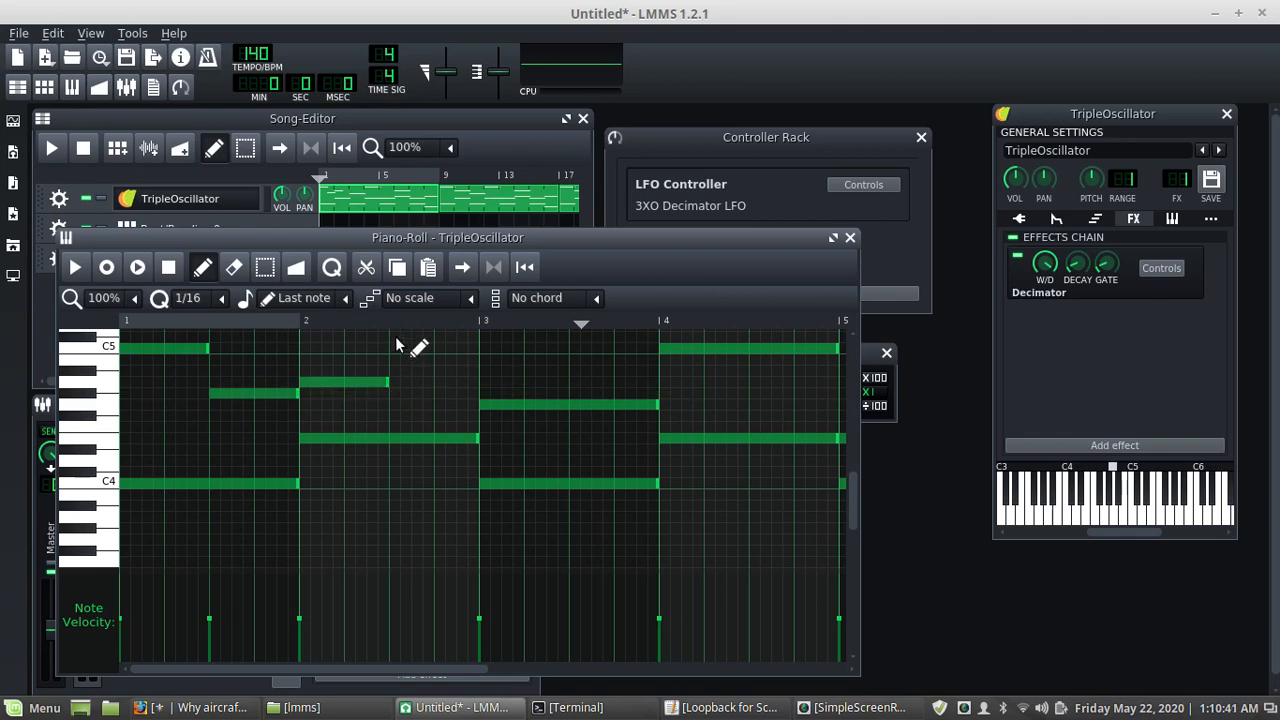
pyautogui.click(405, 349)
pyautogui.moveTo(656, 405); pyautogui.dragTo(568, 428)
pyautogui.click(586, 438)
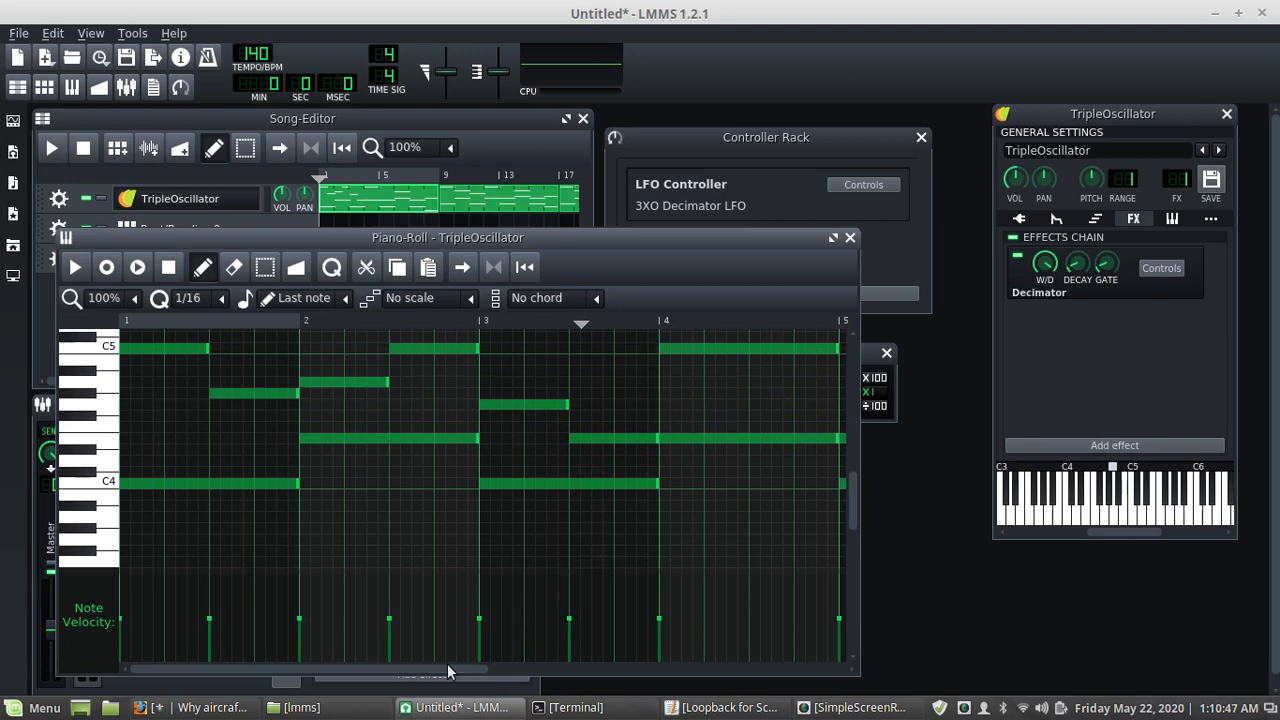
# In bar 4, shorten the C5 note to half a bar, add a half-bar E5 after it, and close the note editor
pyautogui.moveTo(447, 663); pyautogui.dragTo(504, 664)
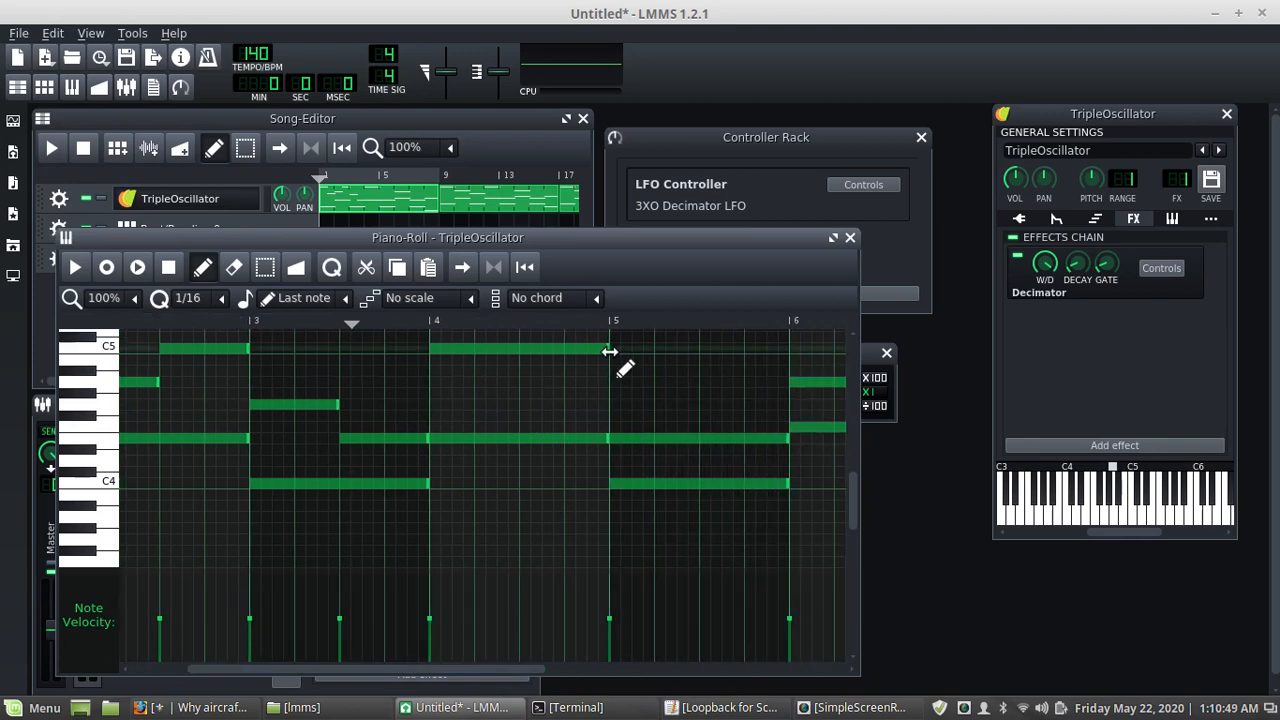
pyautogui.moveTo(609, 352); pyautogui.dragTo(531, 356)
pyautogui.scroll(1, 560, 395)
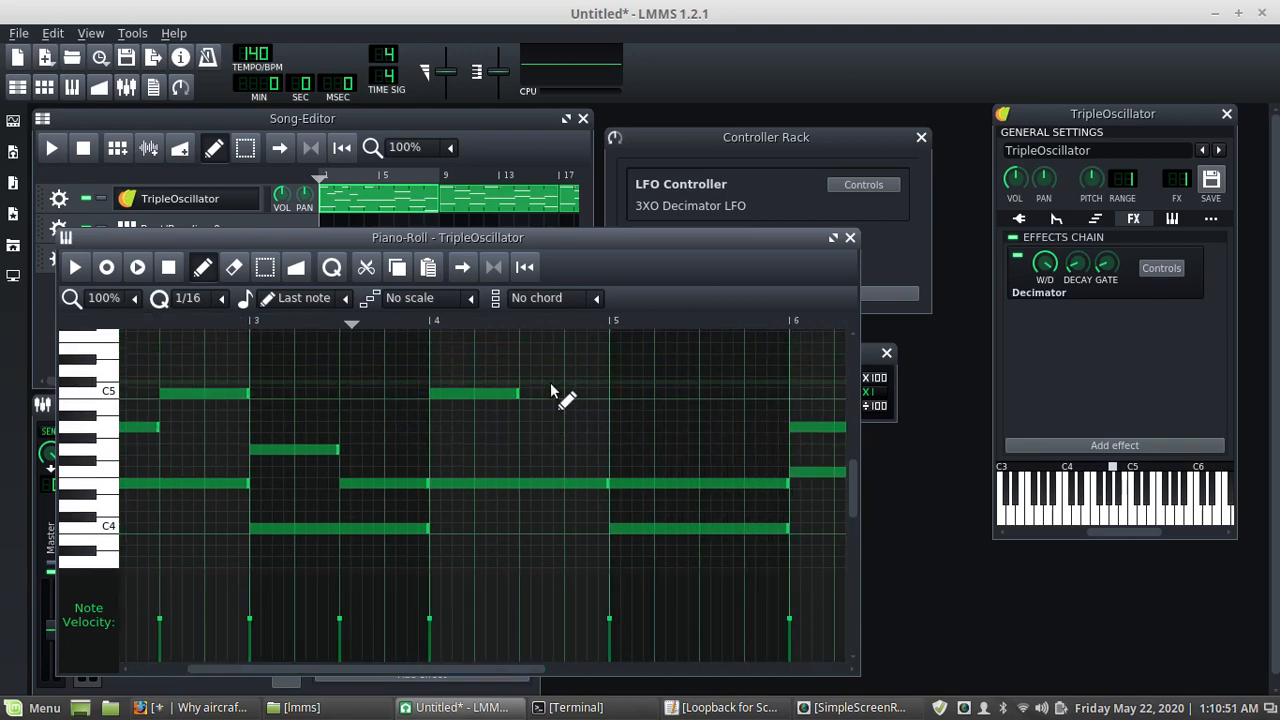
pyautogui.click(524, 350)
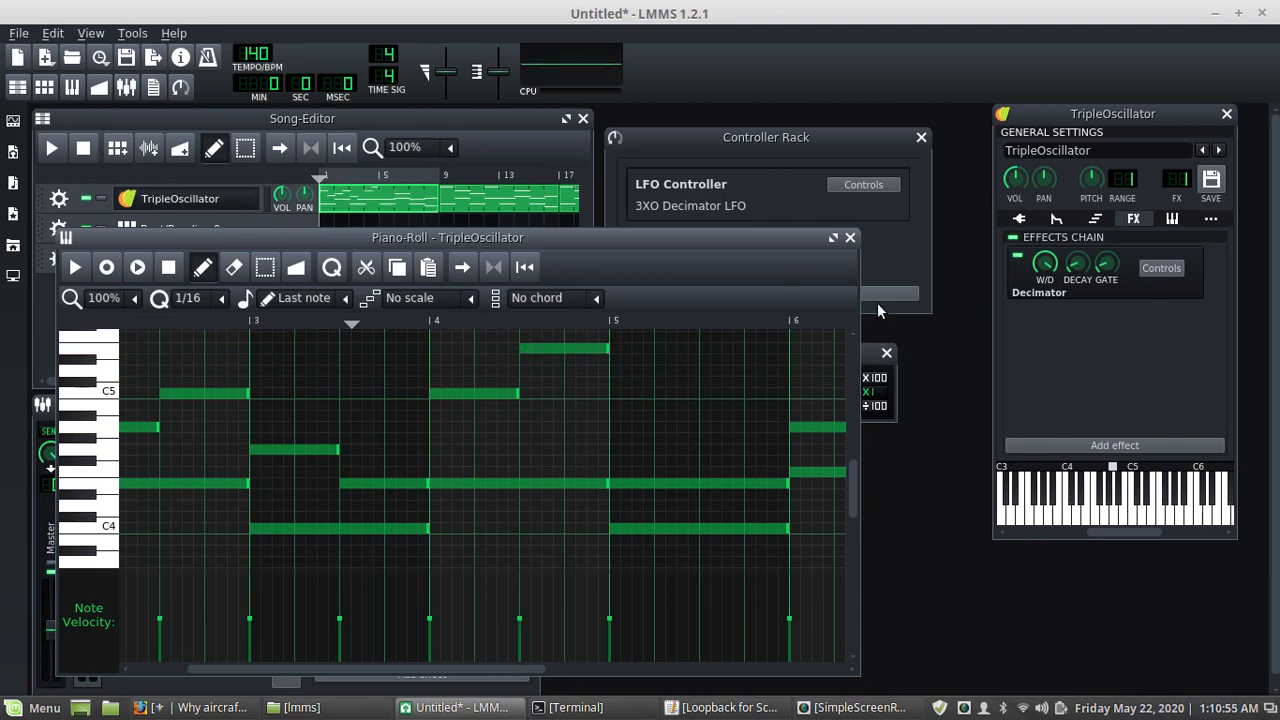
pyautogui.click(849, 239)
# Play the song and try the Hold and modulation amount of TripleOscillator's resonance envelope
pyautogui.click(54, 148)
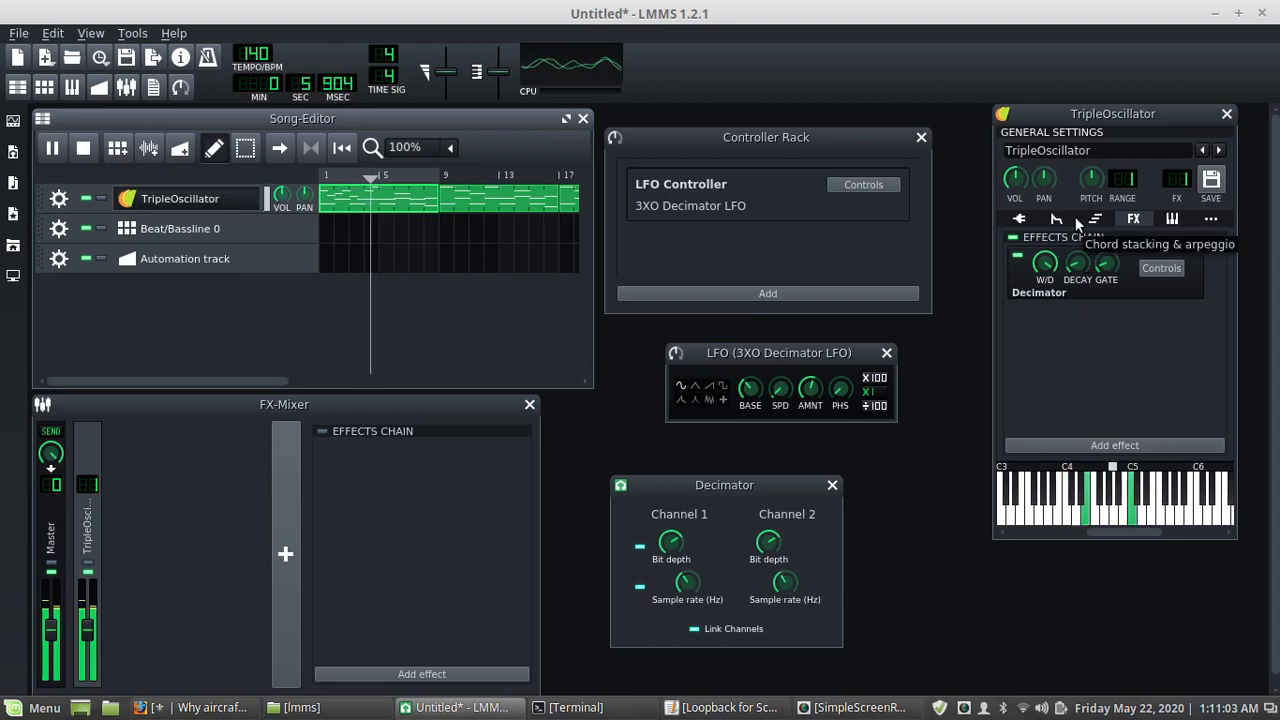
pyautogui.click(1056, 220)
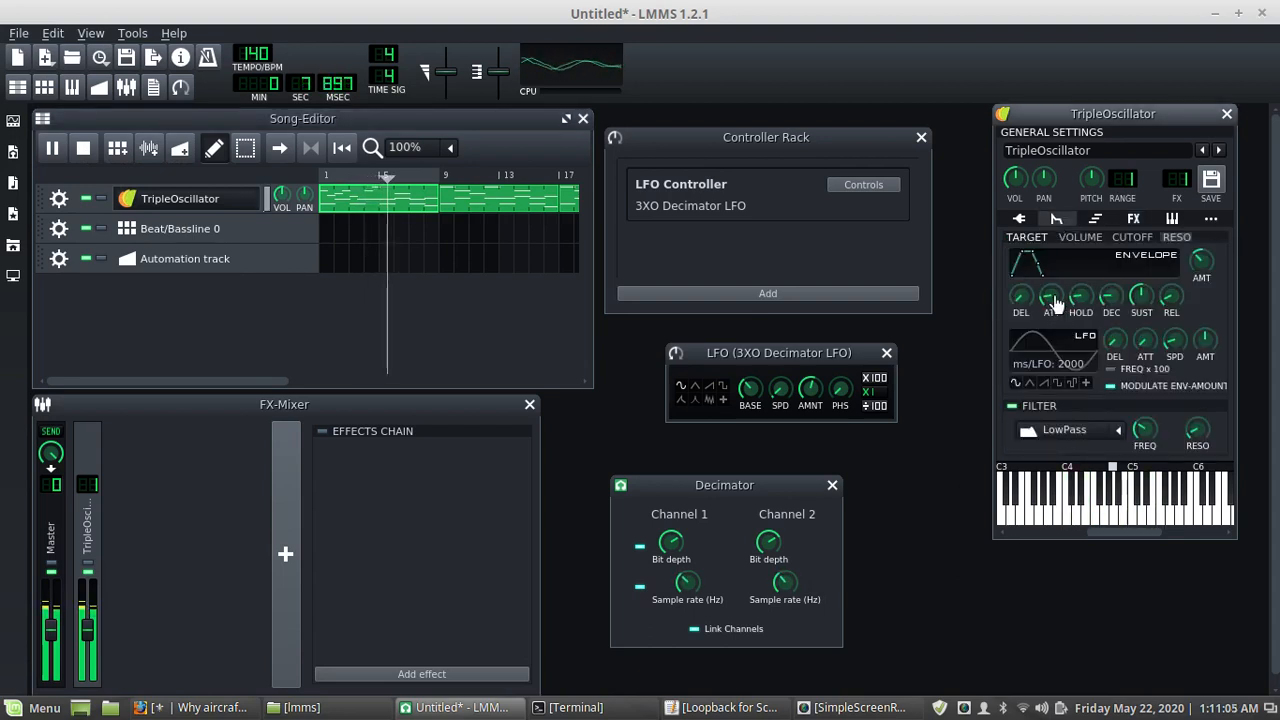
pyautogui.moveTo(1080, 296); pyautogui.dragTo(1080, 292)
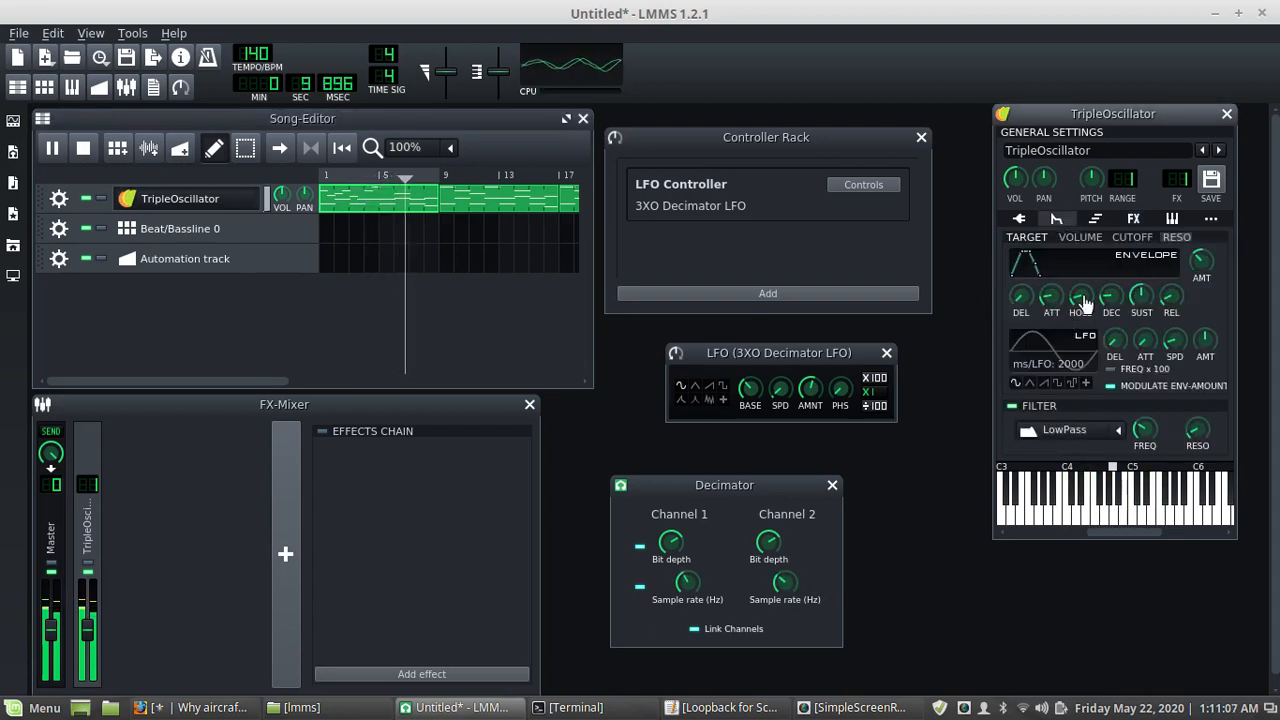
pyautogui.click(1201, 261)
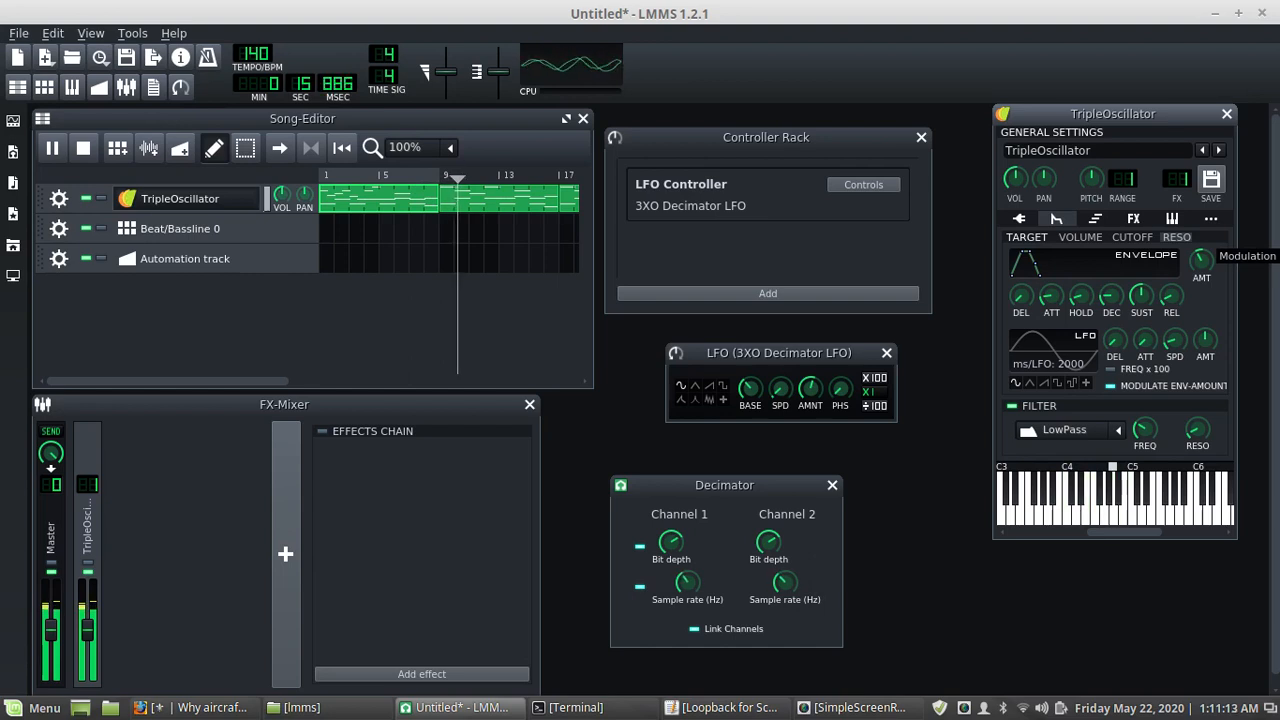
# Set the volume envelope's Hold to about 0.298, shorten the envelope's tail, and stop playback
pyautogui.click(1079, 237)
pyautogui.moveTo(1081, 296); pyautogui.dragTo(1081, 292)
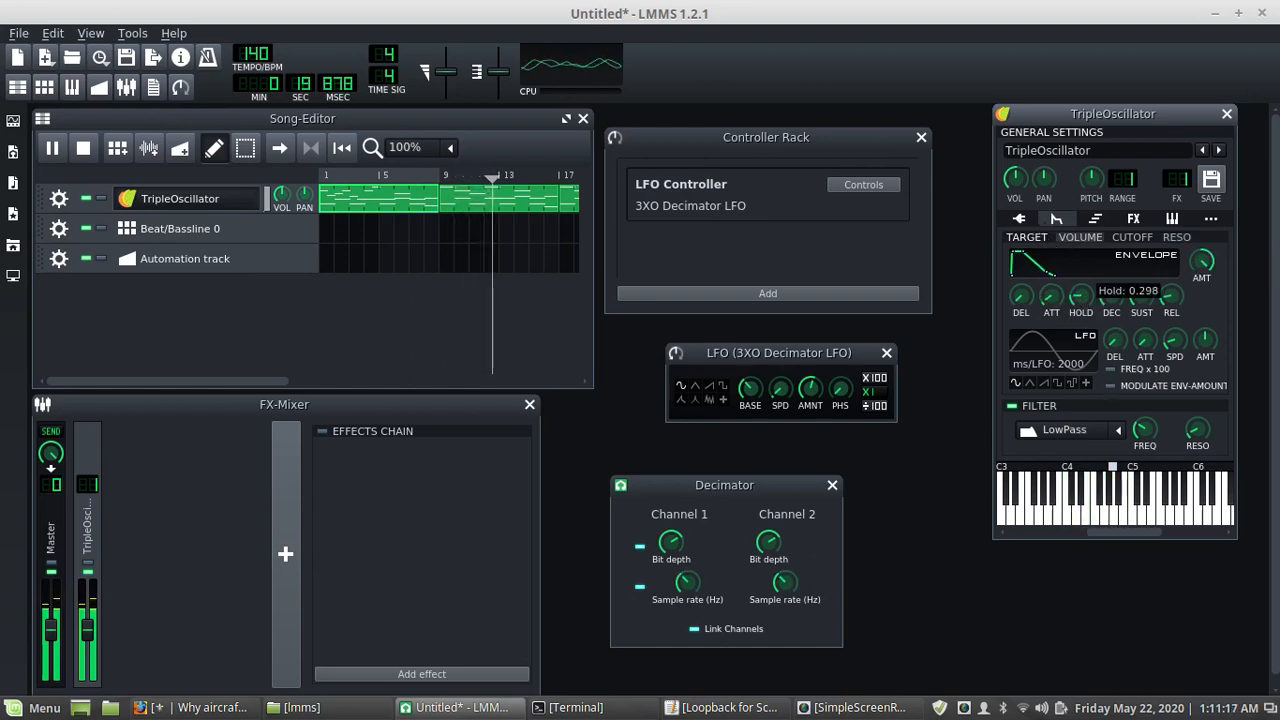
pyautogui.moveTo(1169, 297)
pyautogui.mouseDown()
pyautogui.moveTo(1112, 314)
pyautogui.moveTo(1146, 288)
pyautogui.mouseUp()
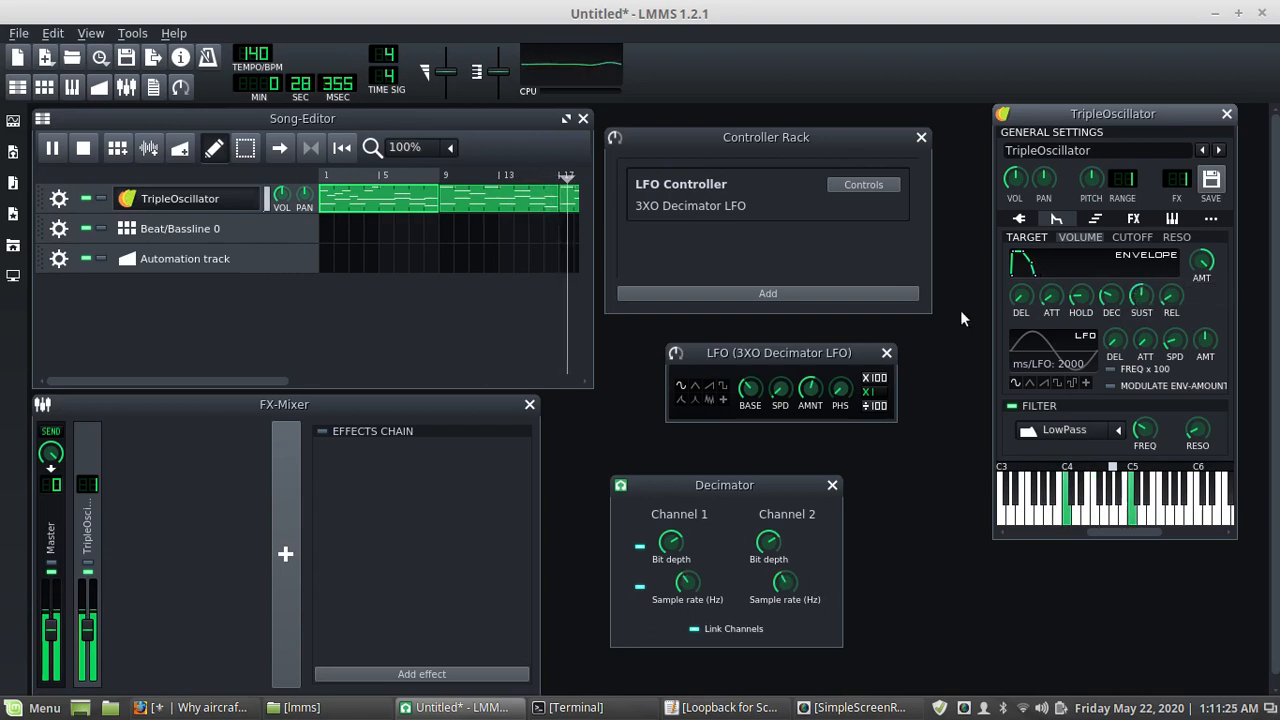
pyautogui.click(83, 148)
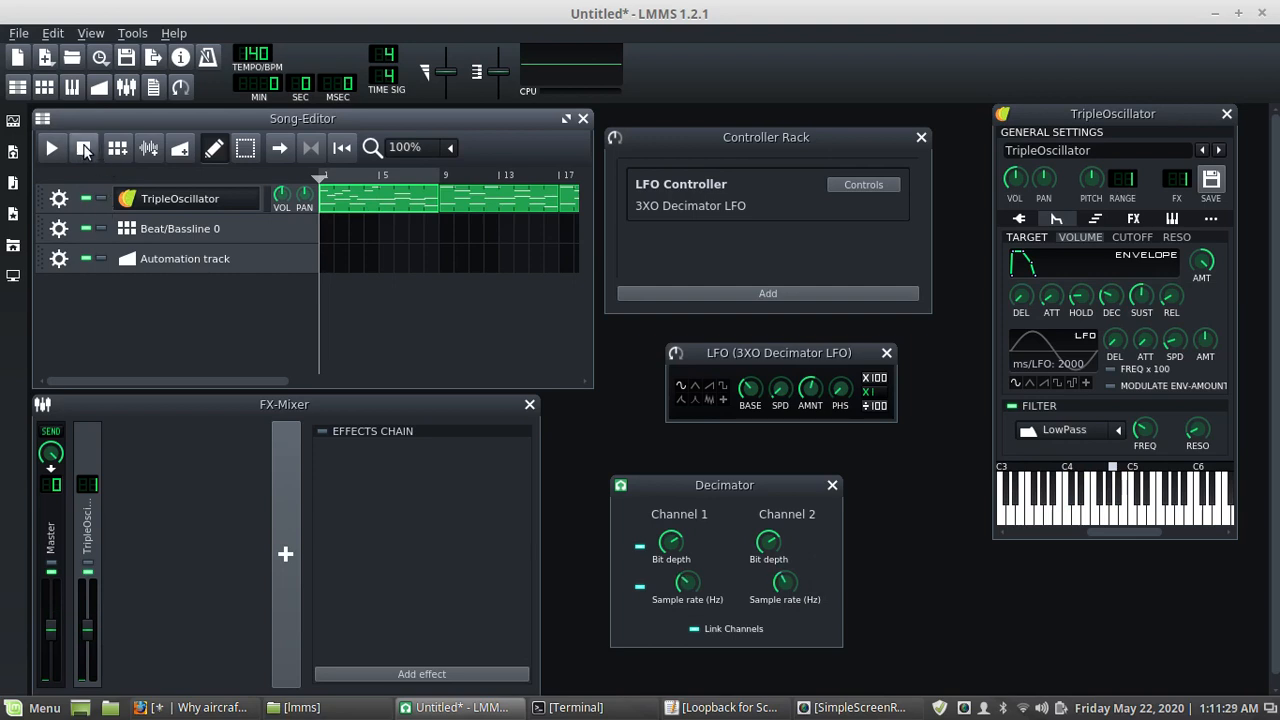
# Play the song again with the first eight bars looping and lower the Base of the LFO controller
pyautogui.click(49, 148)
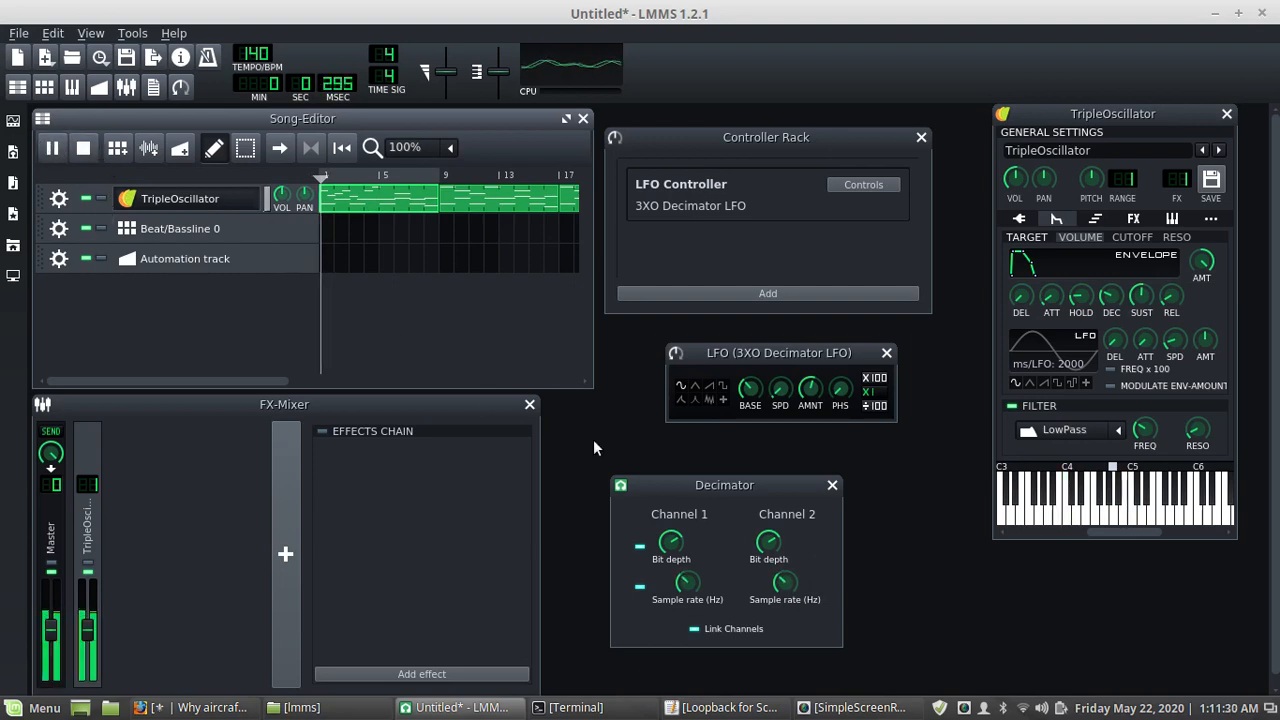
pyautogui.click(749, 393)
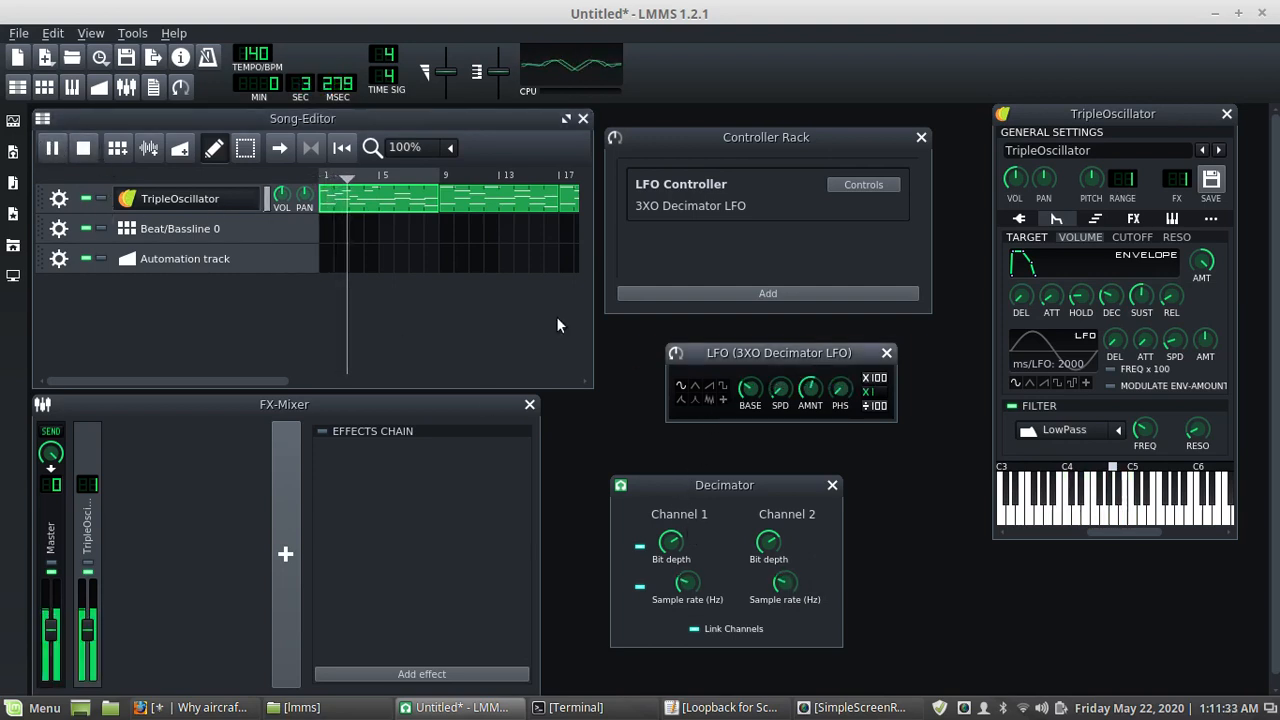
pyautogui.click(311, 148)
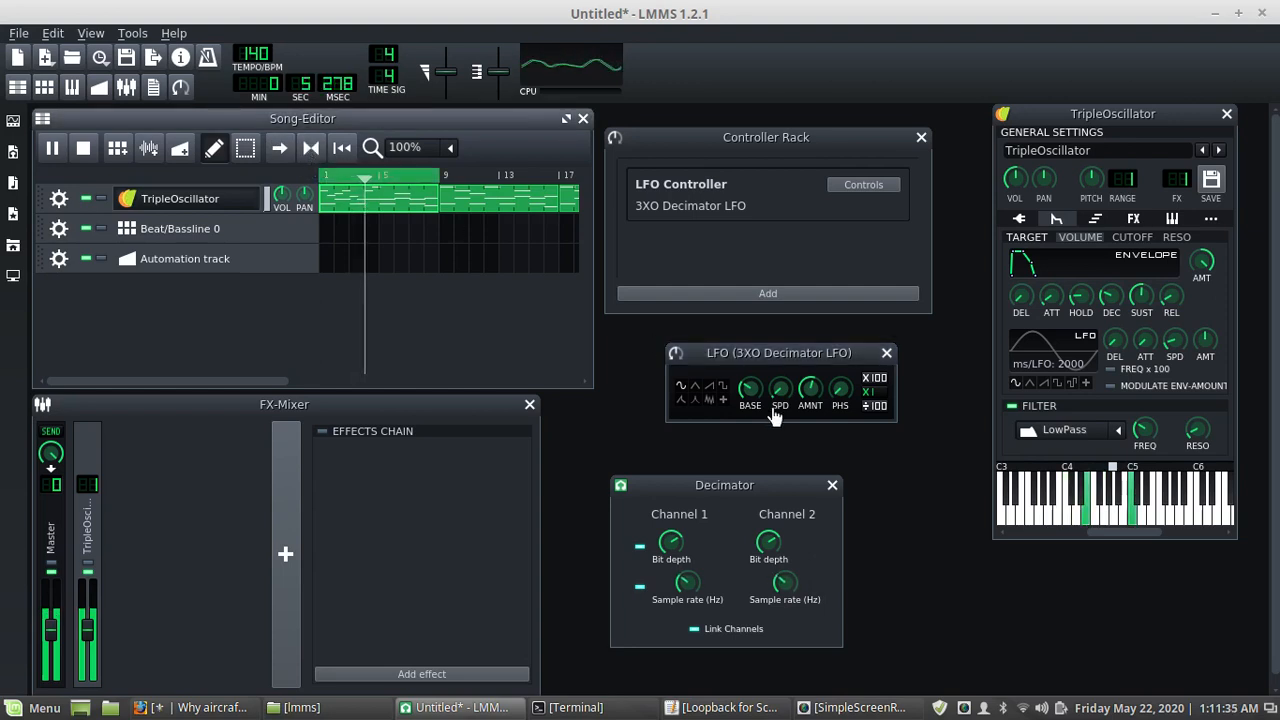
pyautogui.click(749, 389)
pyautogui.moveTo(749, 389); pyautogui.dragTo(749, 415)
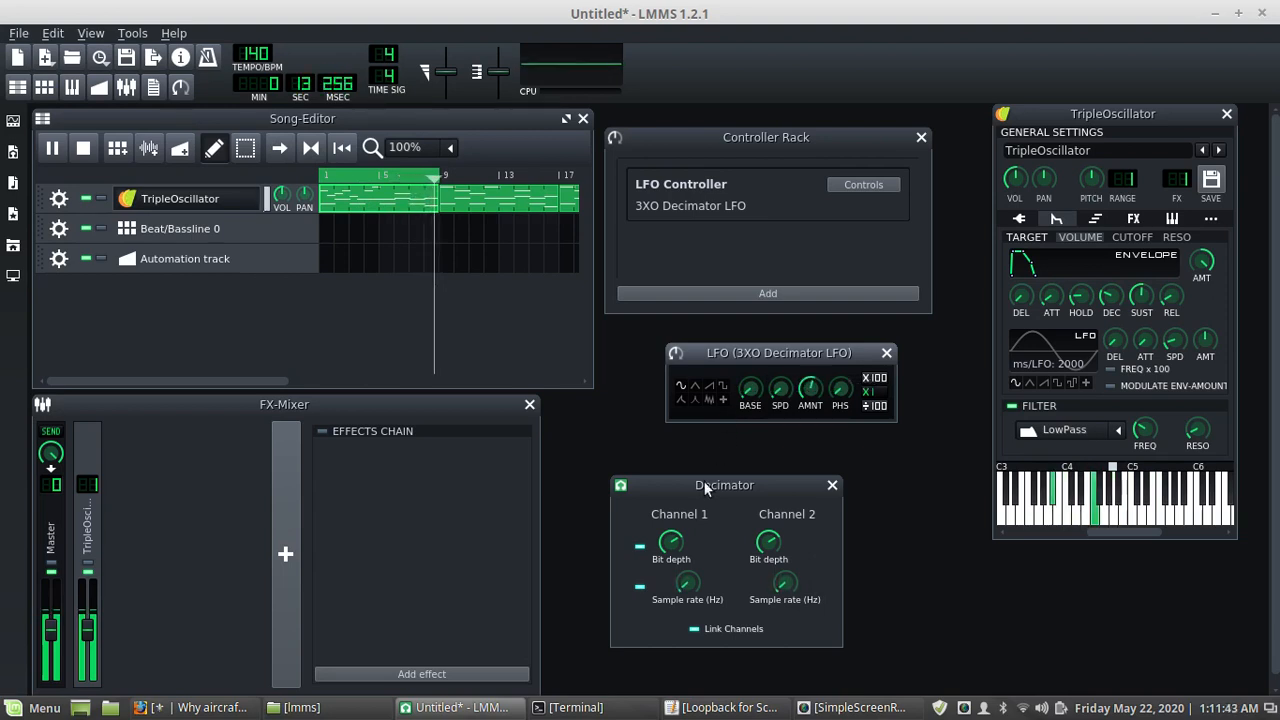
# Lower the Decimator's Bit depth and raise the LFO's Base during looped playback, and stop the song
pyautogui.moveTo(671, 542); pyautogui.dragTo(671, 544)
pyautogui.moveTo(750, 389); pyautogui.dragTo(750, 390)
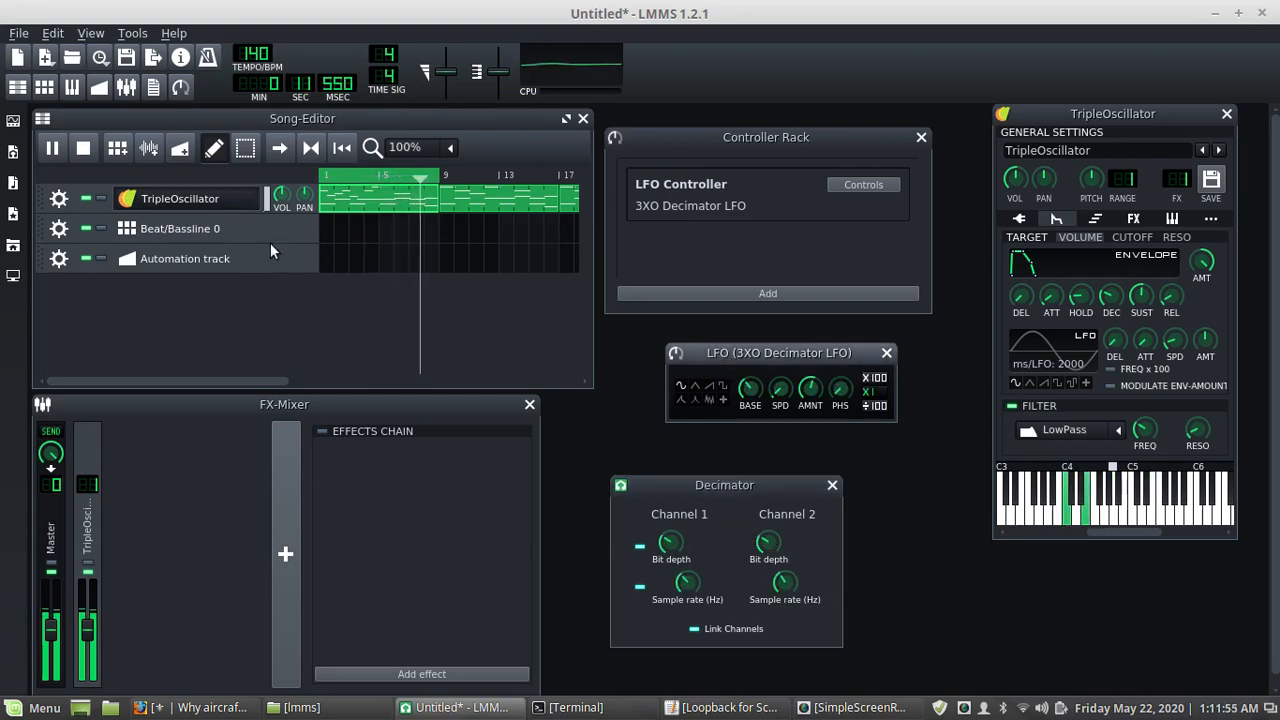
pyautogui.click(83, 148)
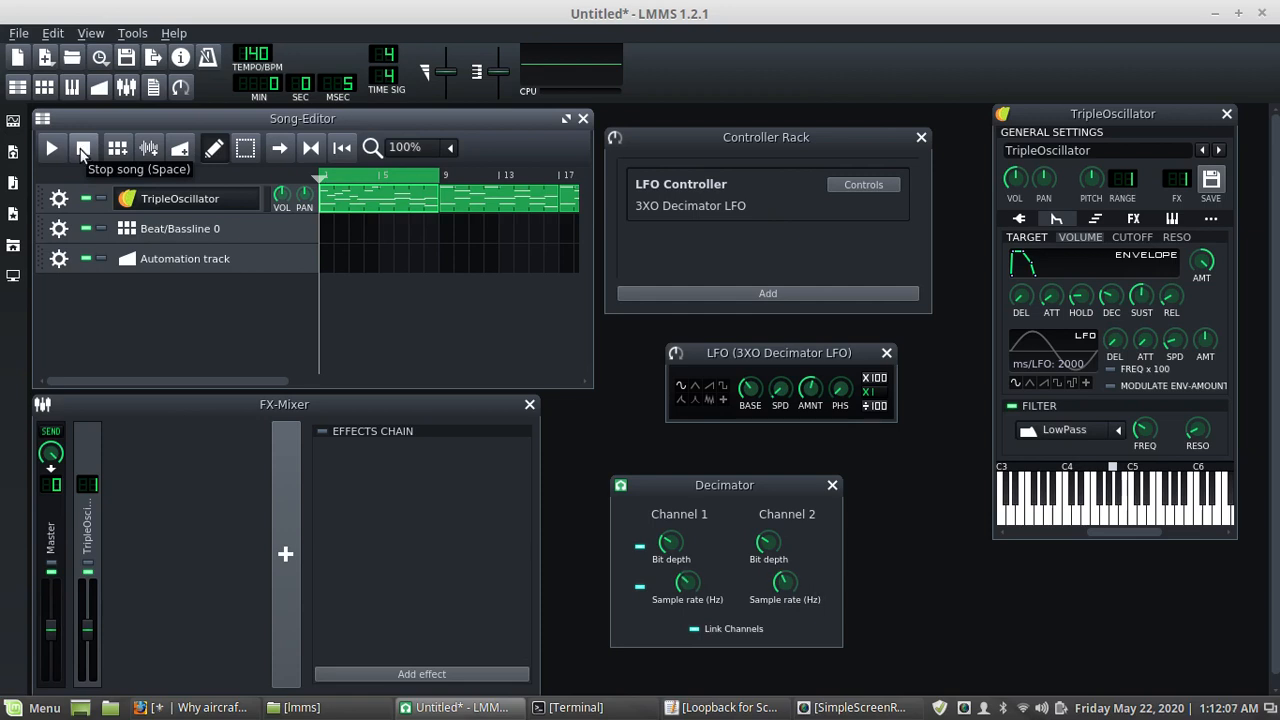
pyautogui.click(858, 707)
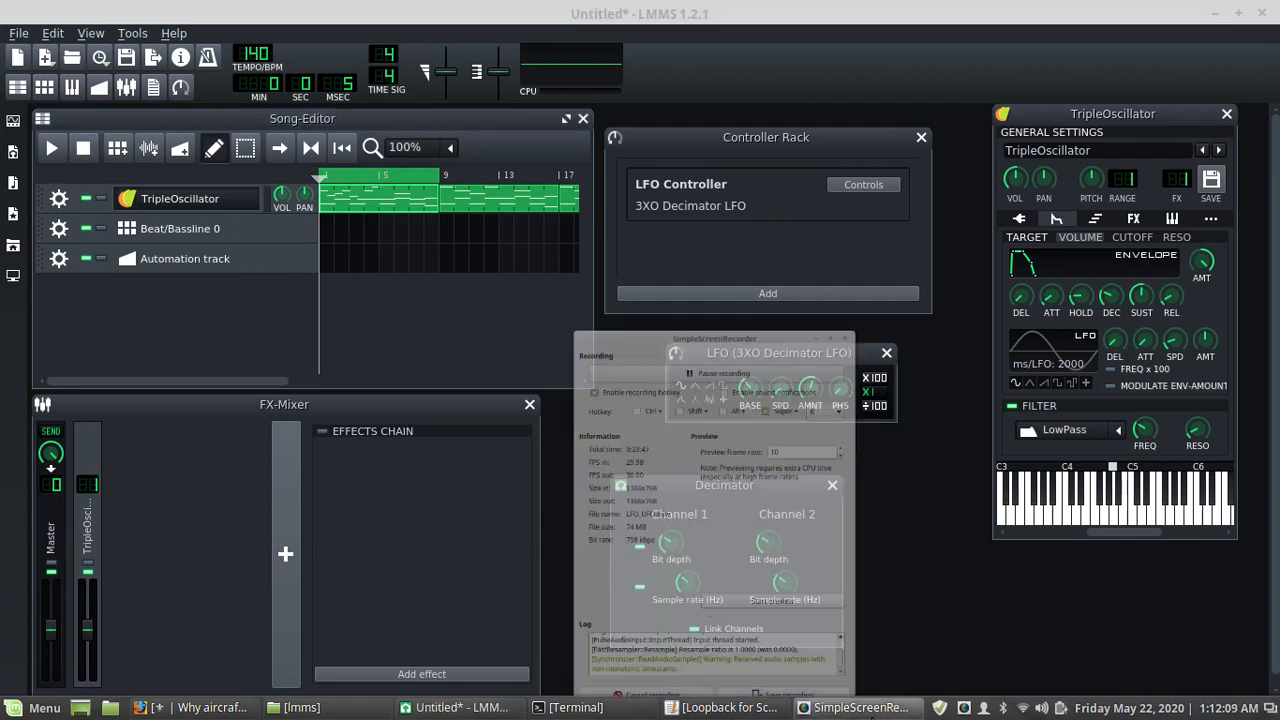